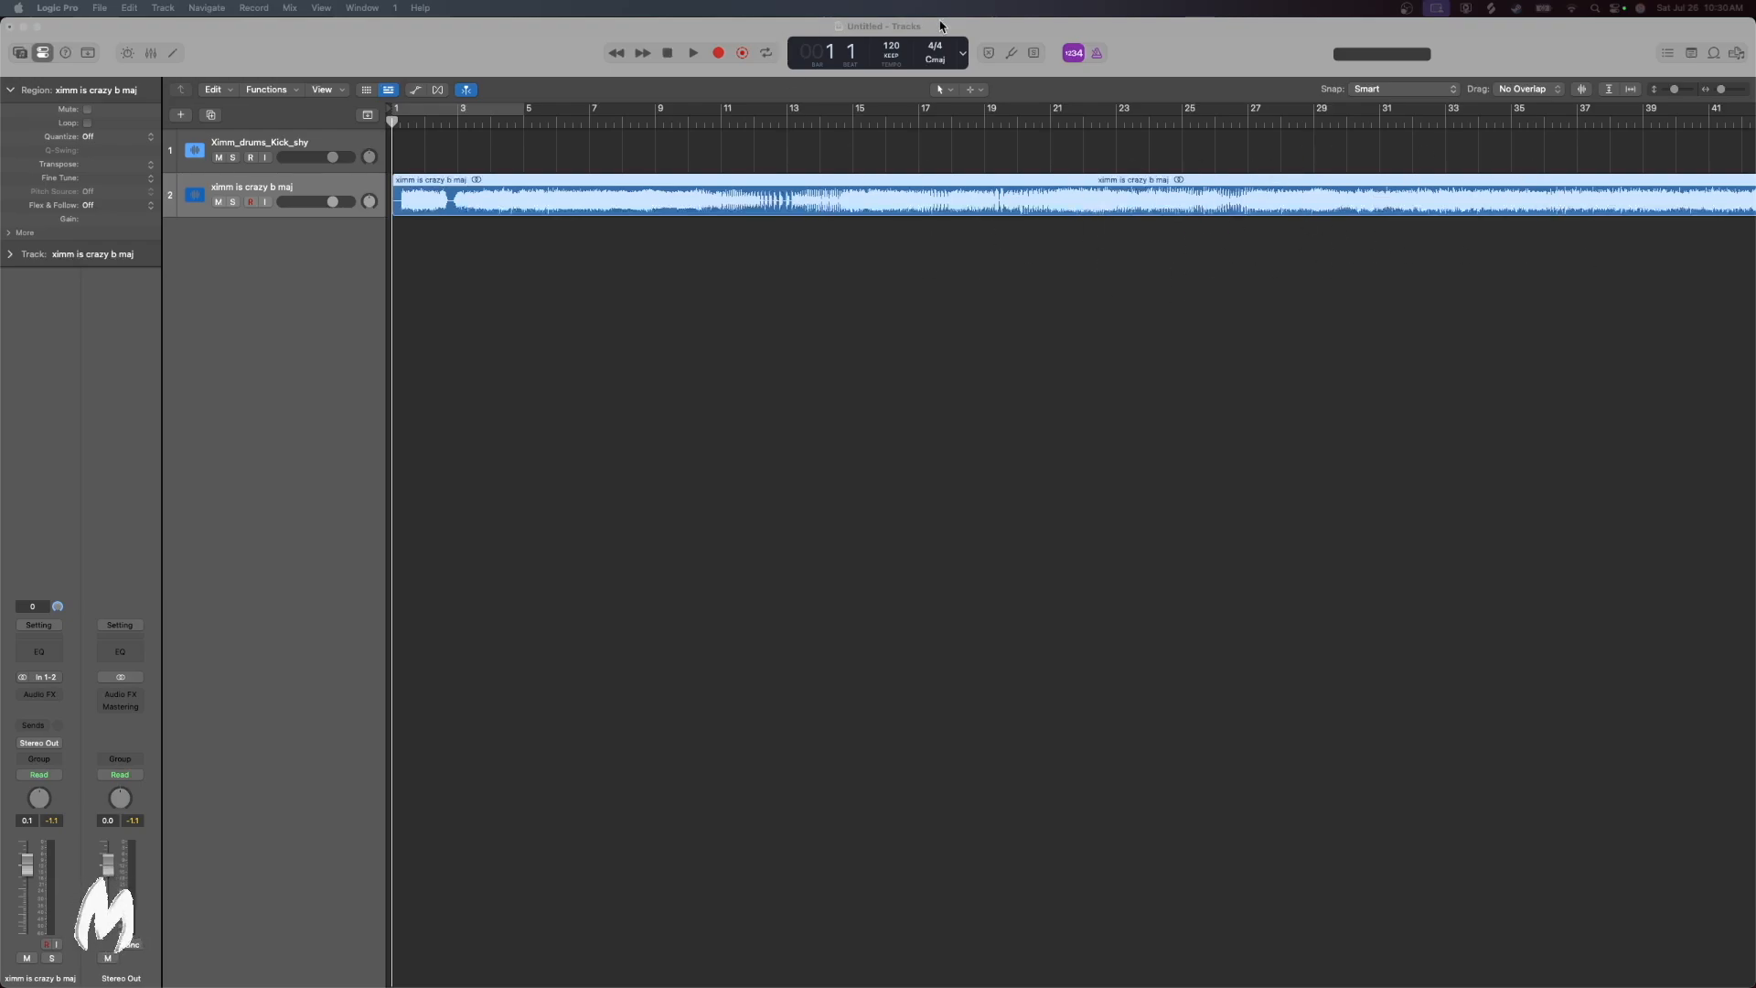
Set the project tempo to 146 BPM and play the "ximm is crazy b maj" sample from the beginning
left_click(893, 51)
left_click_drag(893, 51, 893, 27)
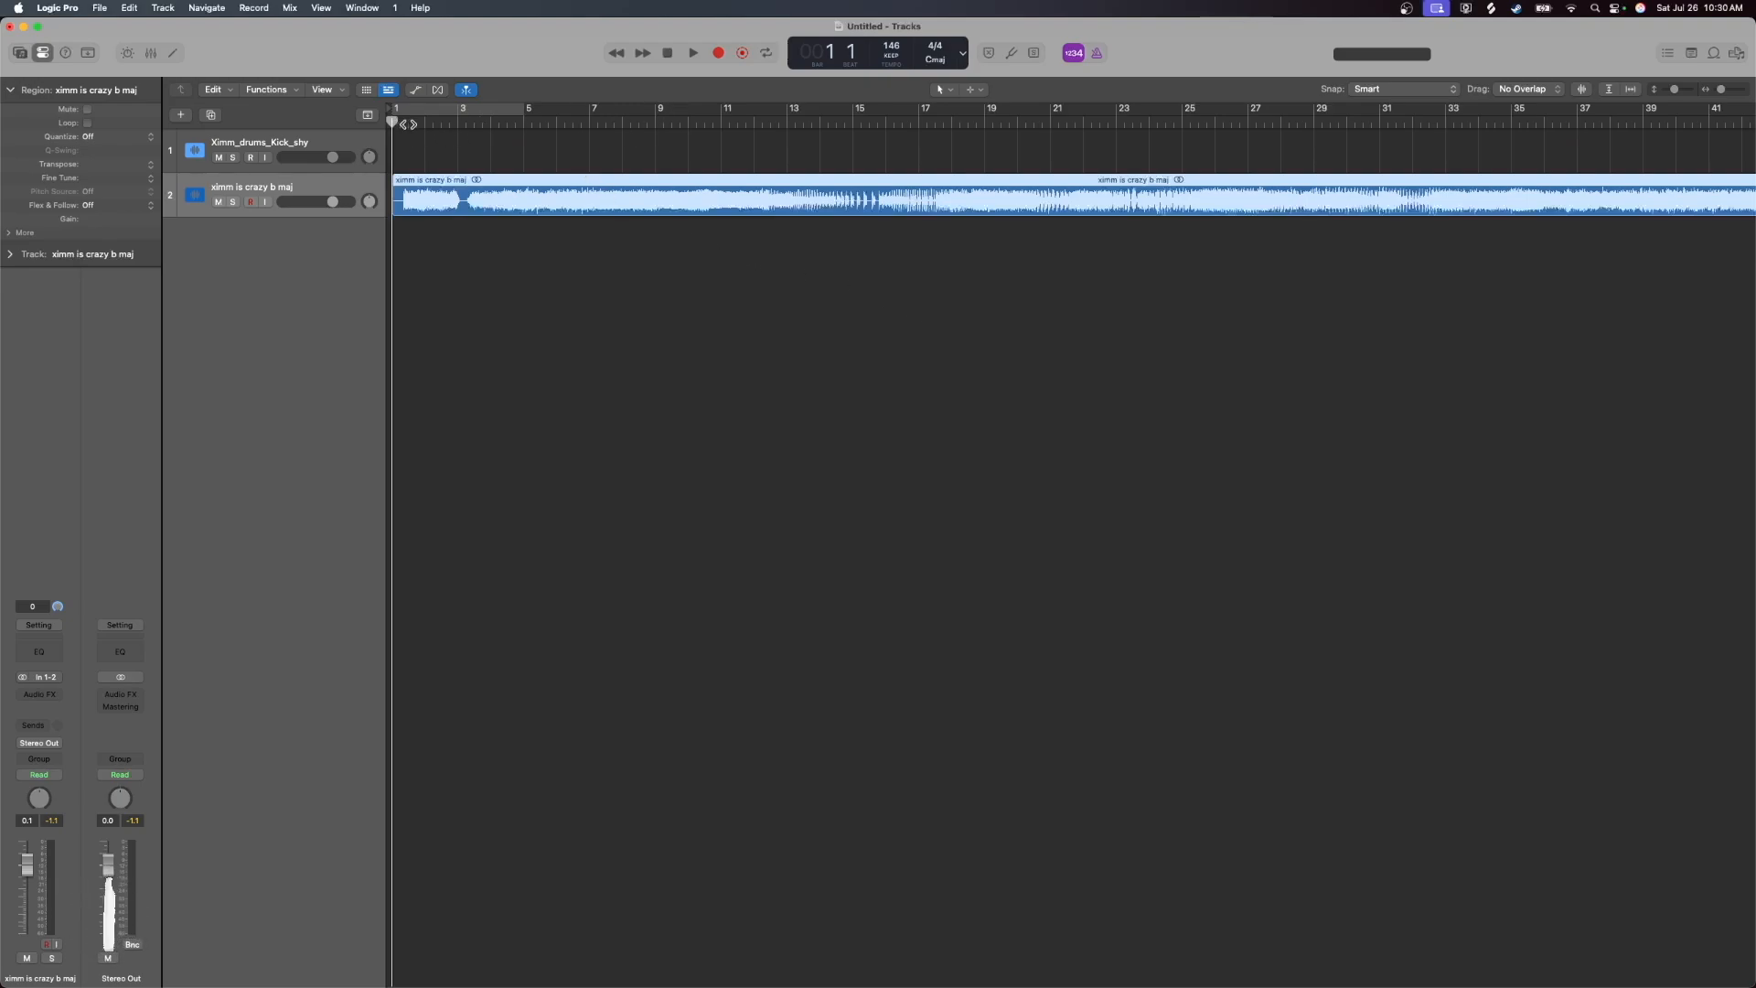
key("space")
left_click(694, 55)
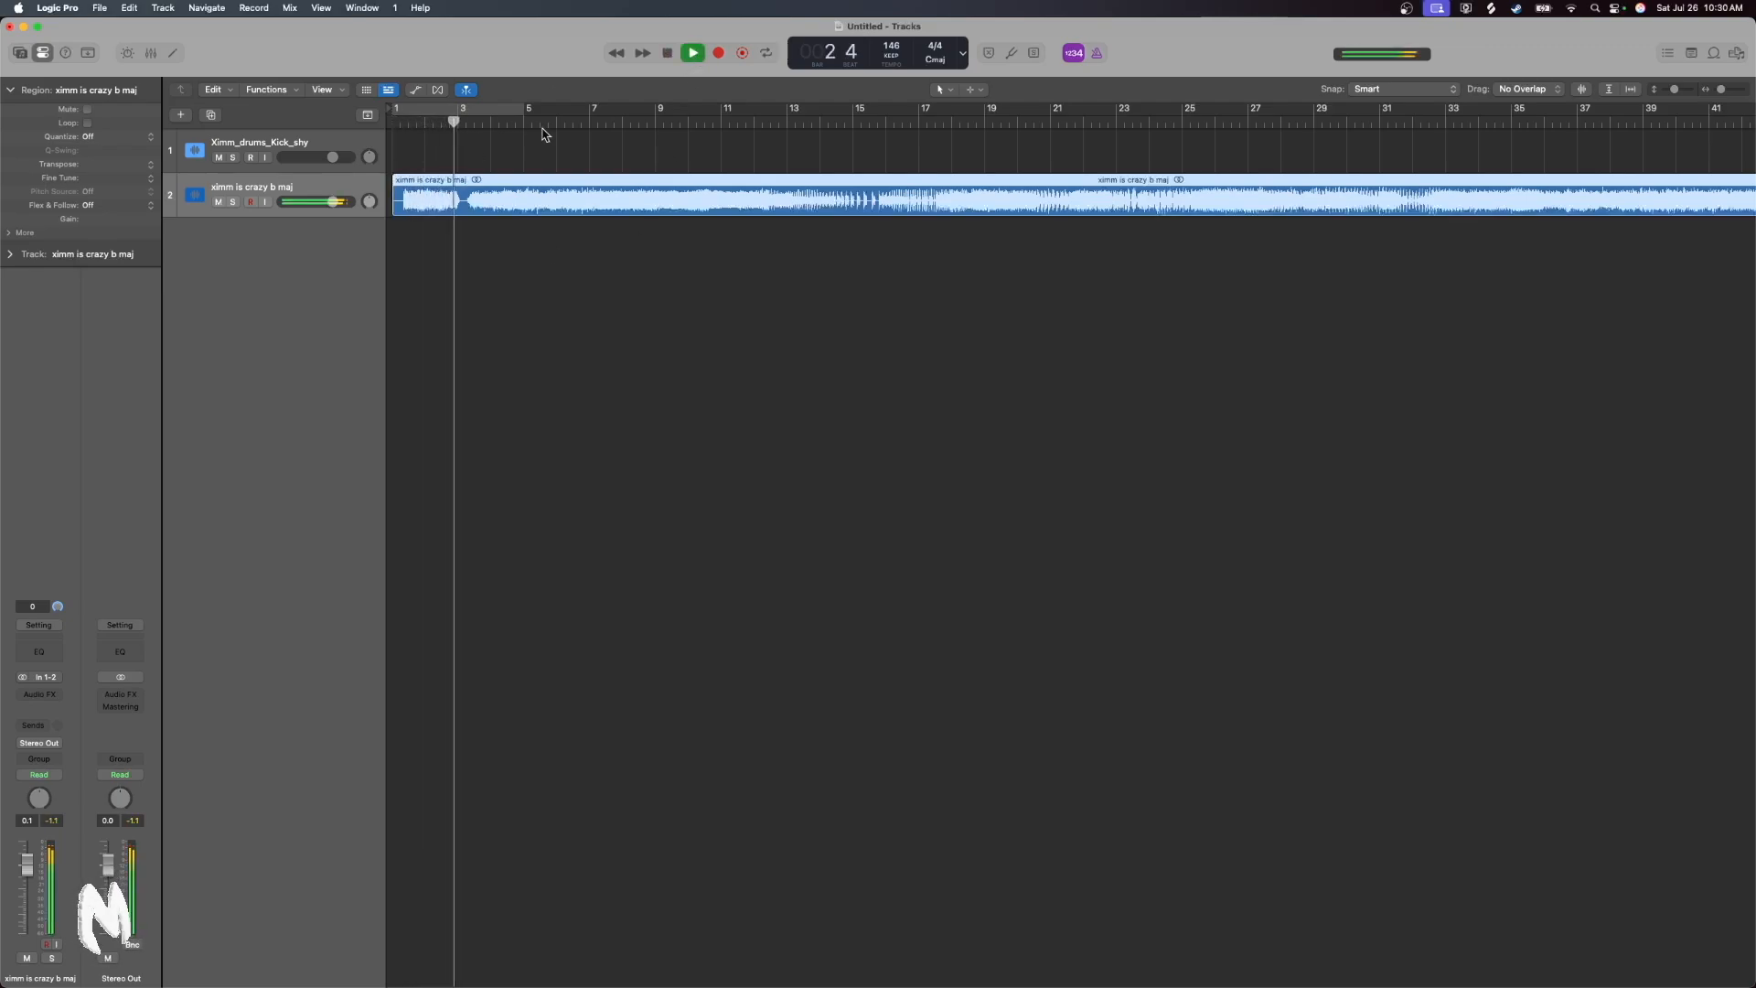
scroll(590, 158, "right", 1)
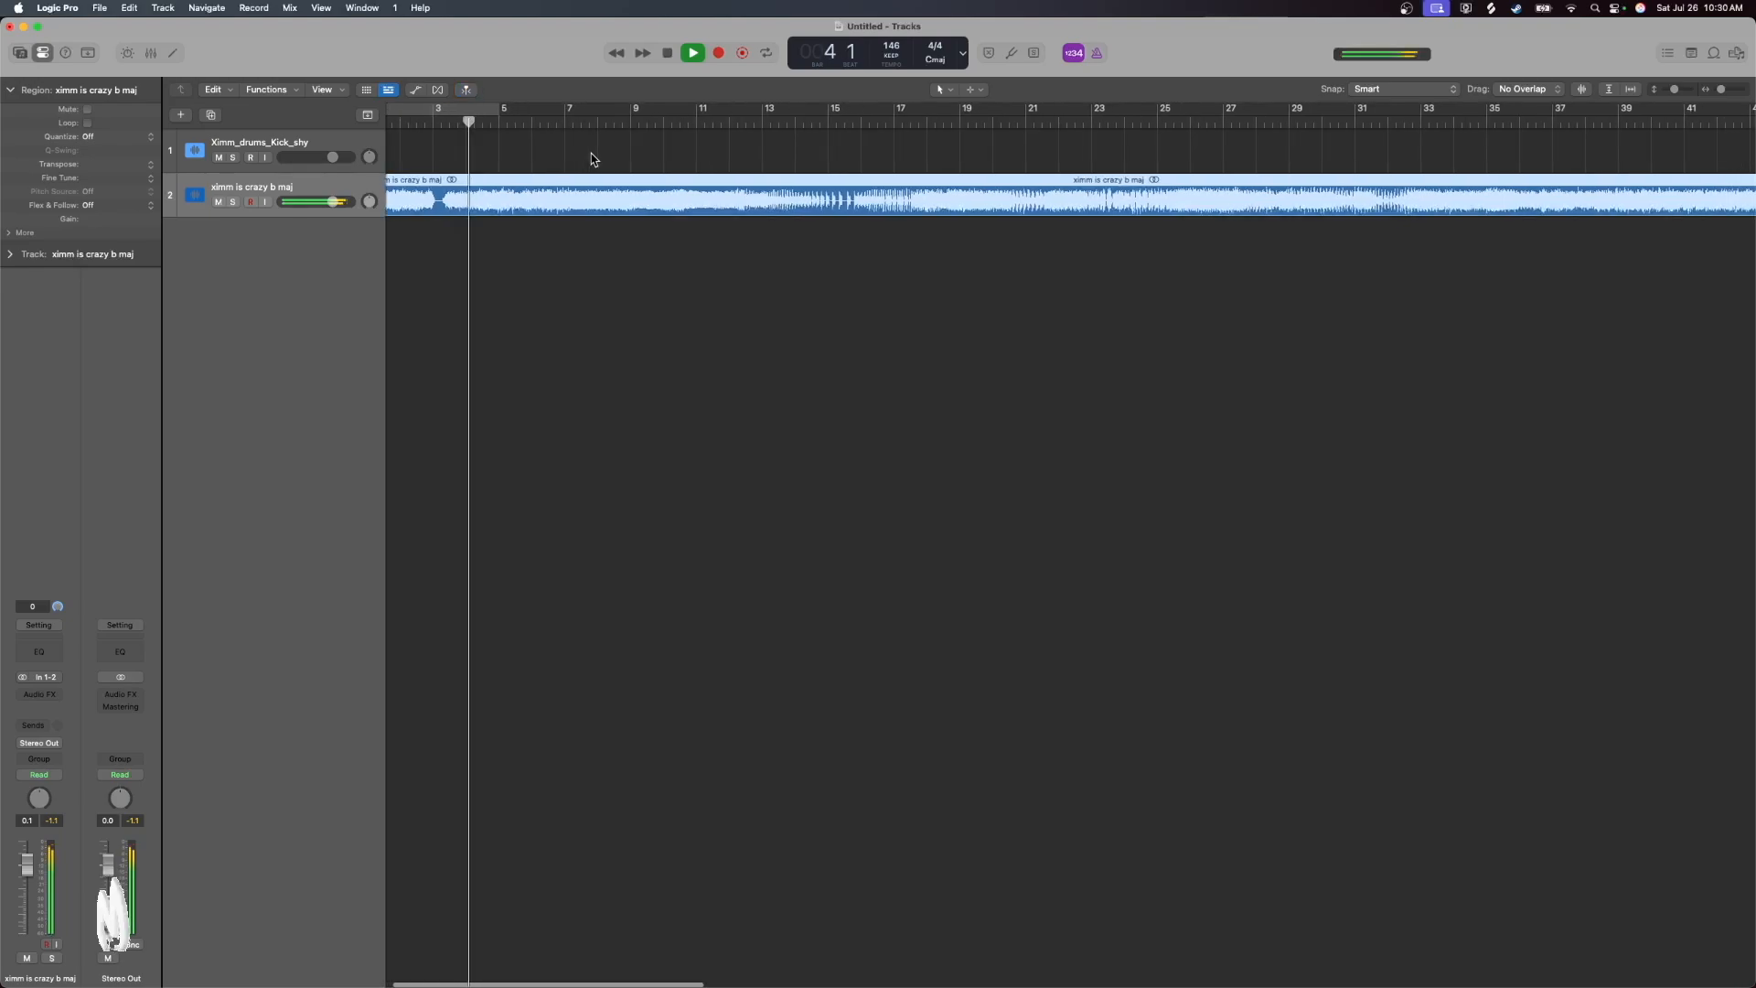
left_click(668, 53)
scroll(875, 403, "left", 1)
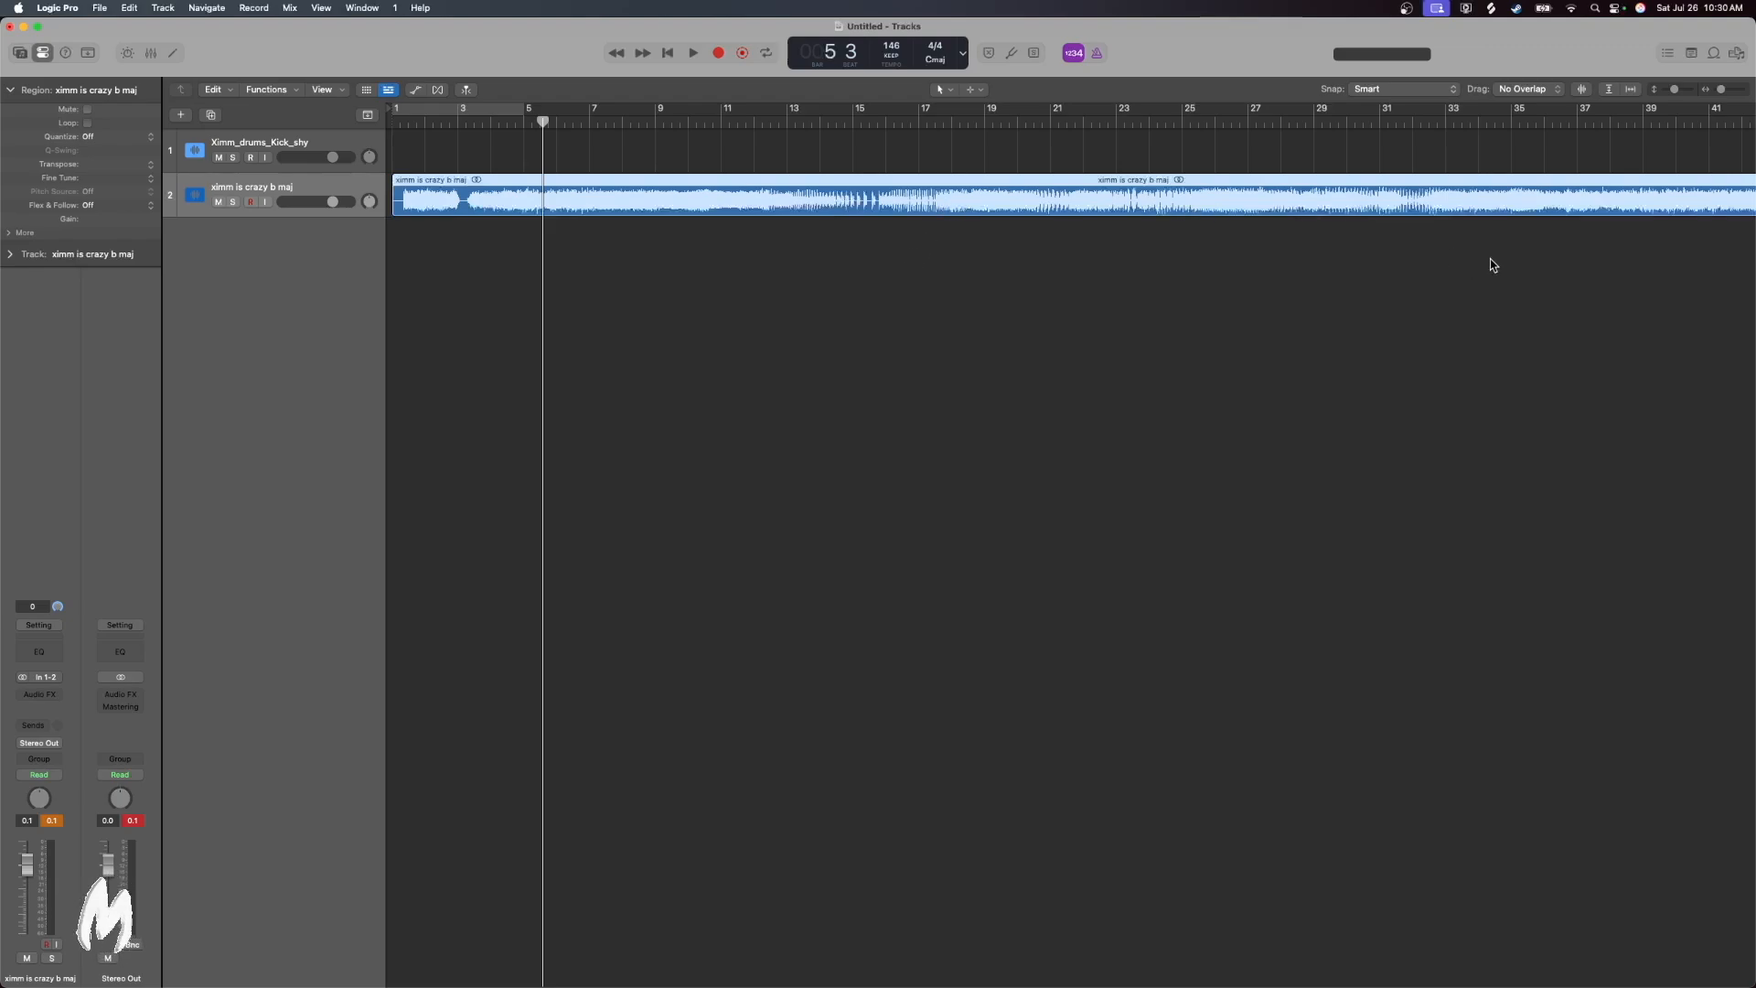
Audition further passages of the "ximm is crazy b maj" sample, starting at bar 13 and jumping through to about bar 38
scroll(957, 249, "right", 2)
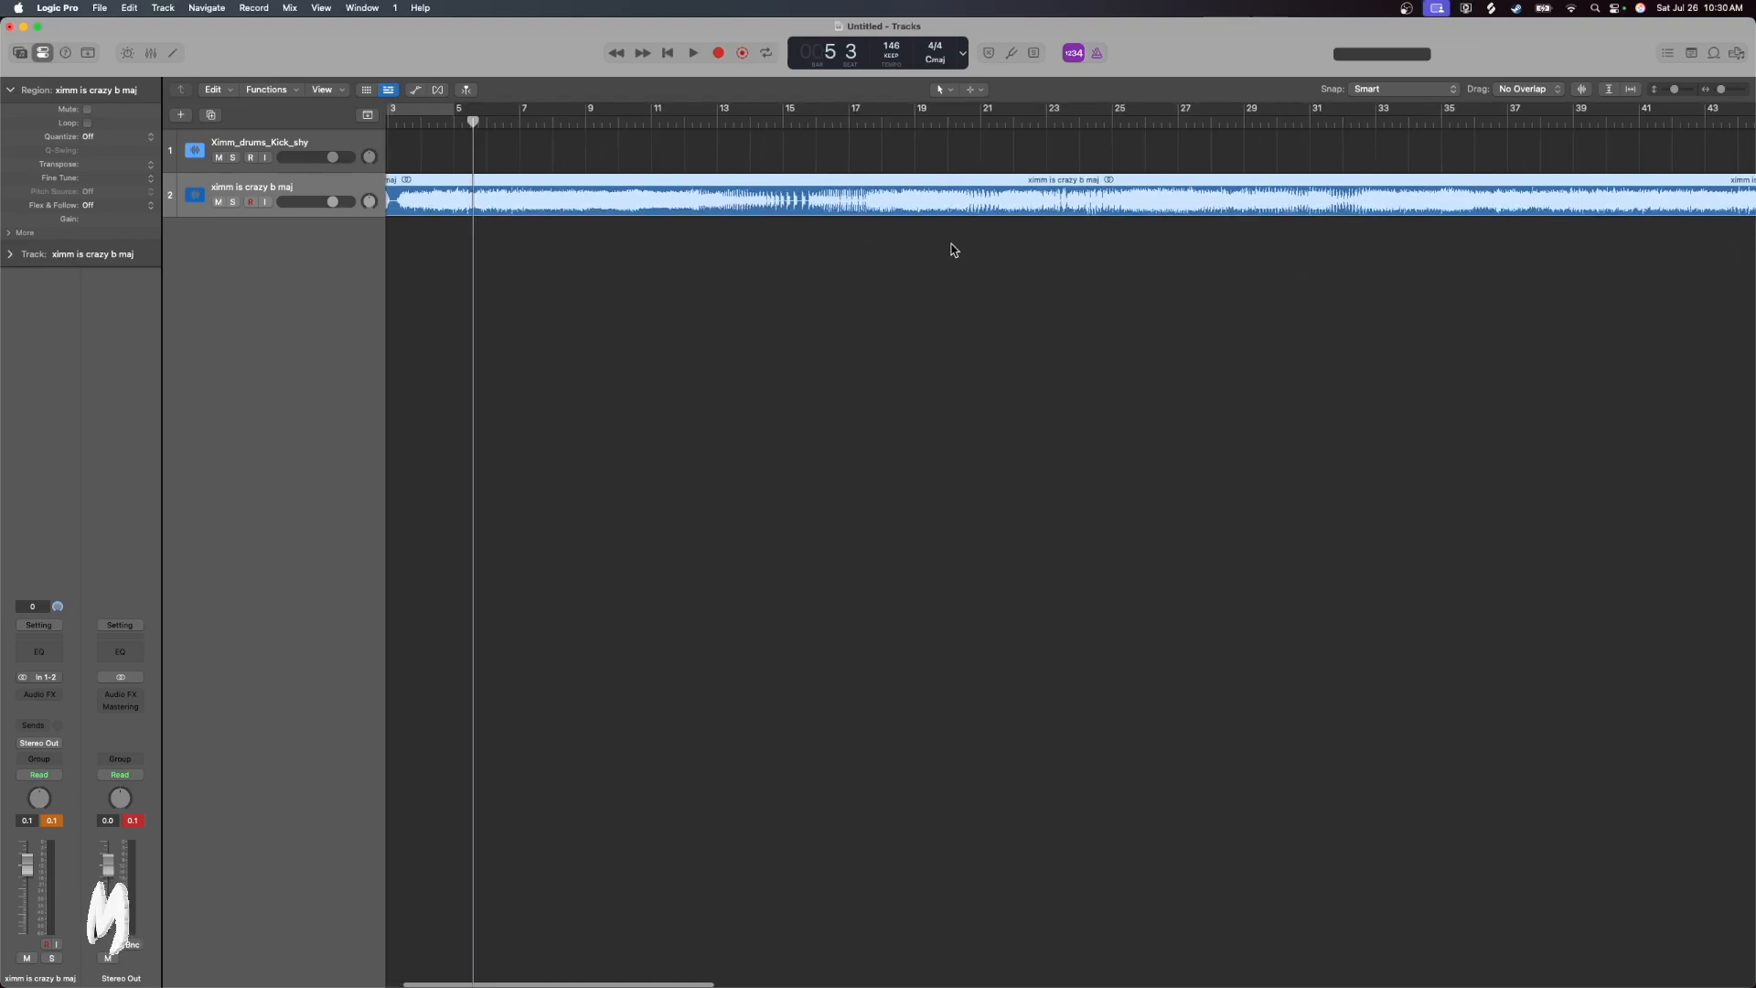
left_click(718, 122)
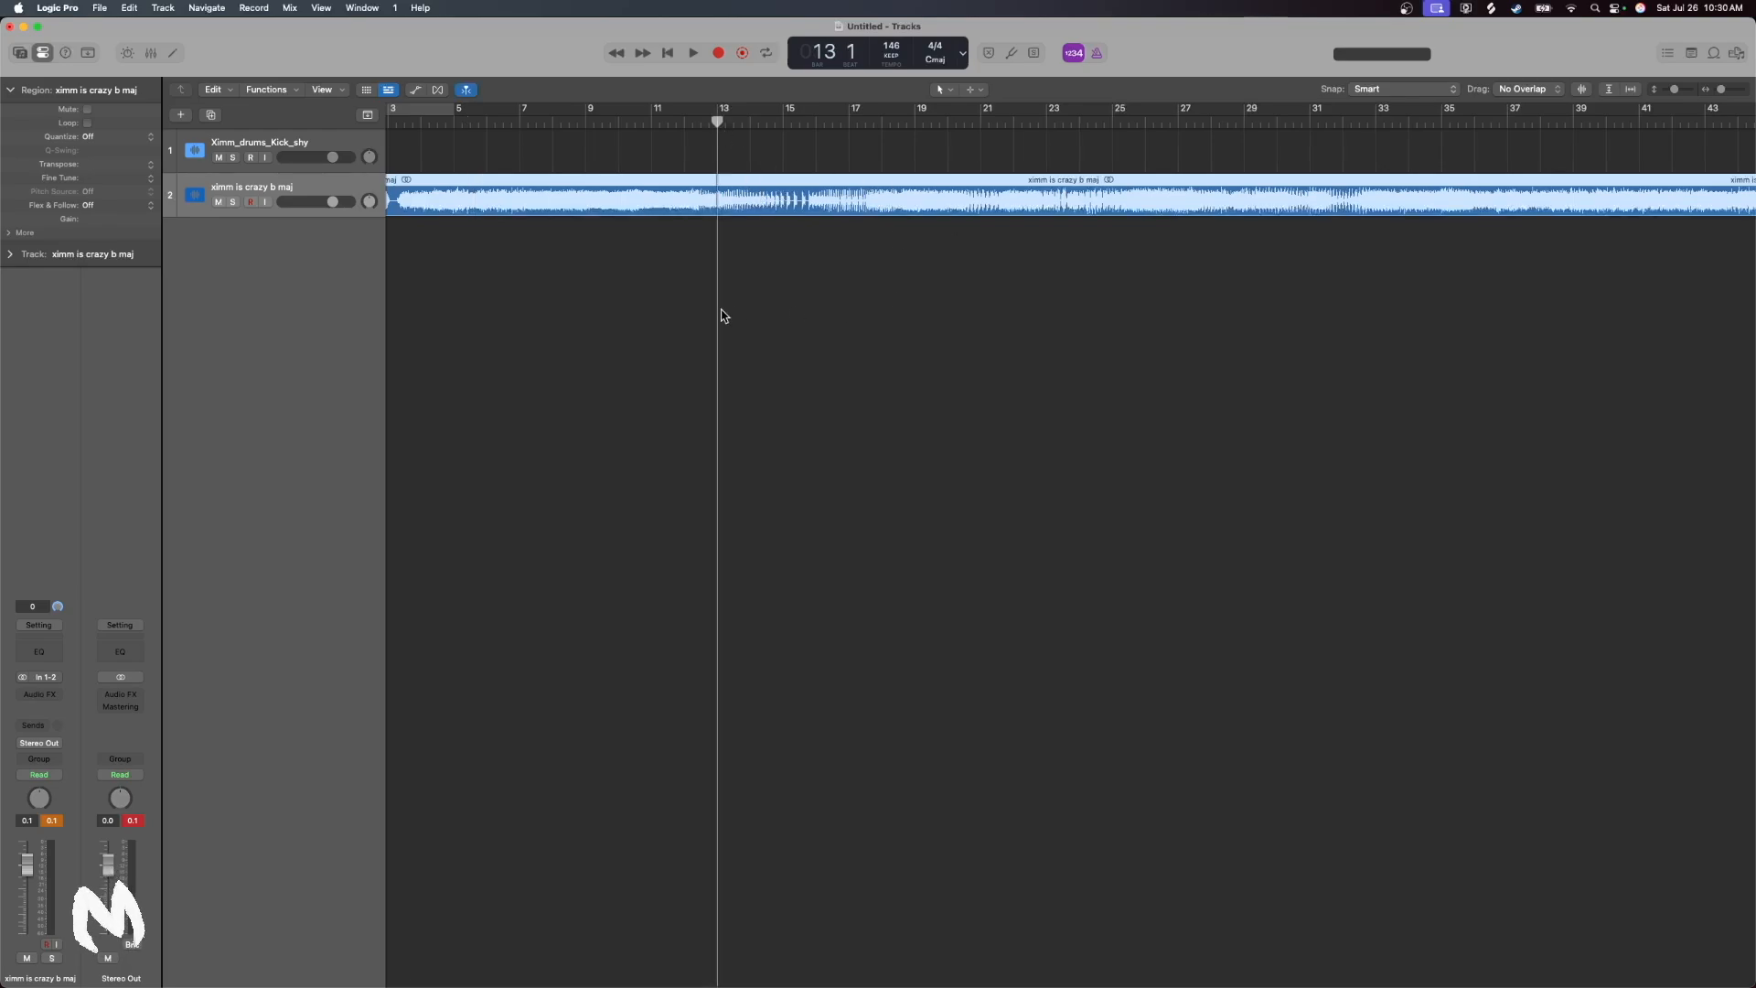
left_click(694, 54)
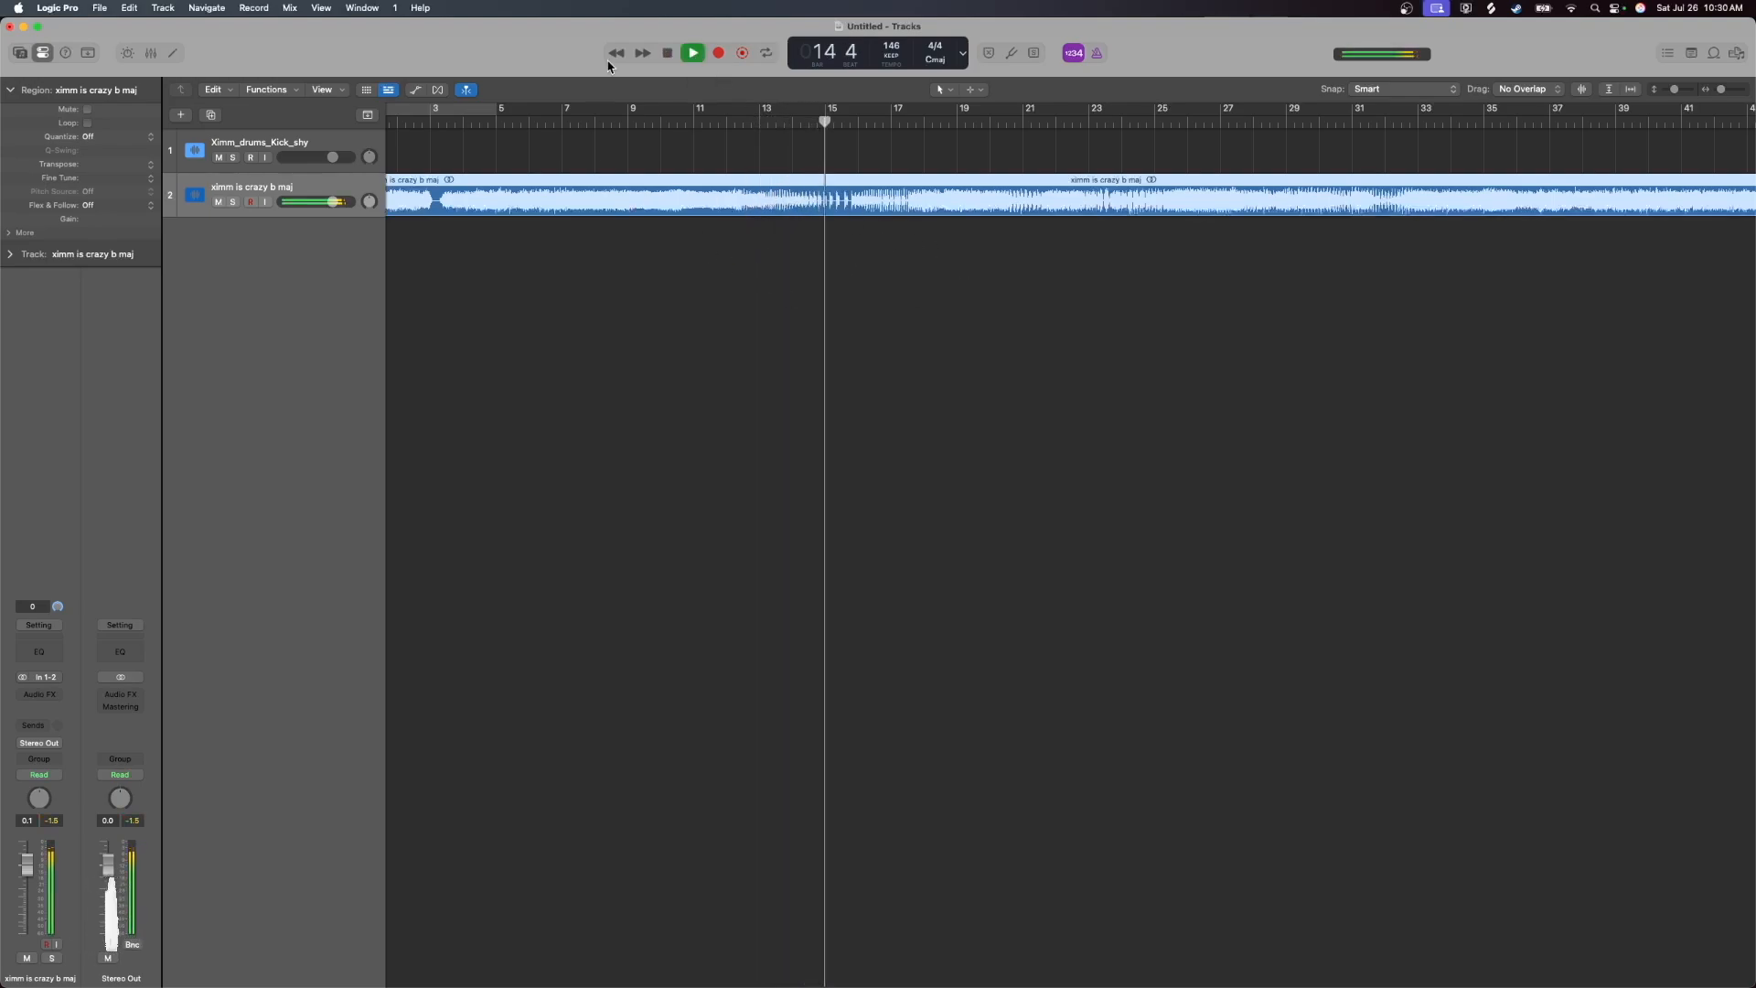
left_click(668, 53)
scroll(980, 345, "right", 5)
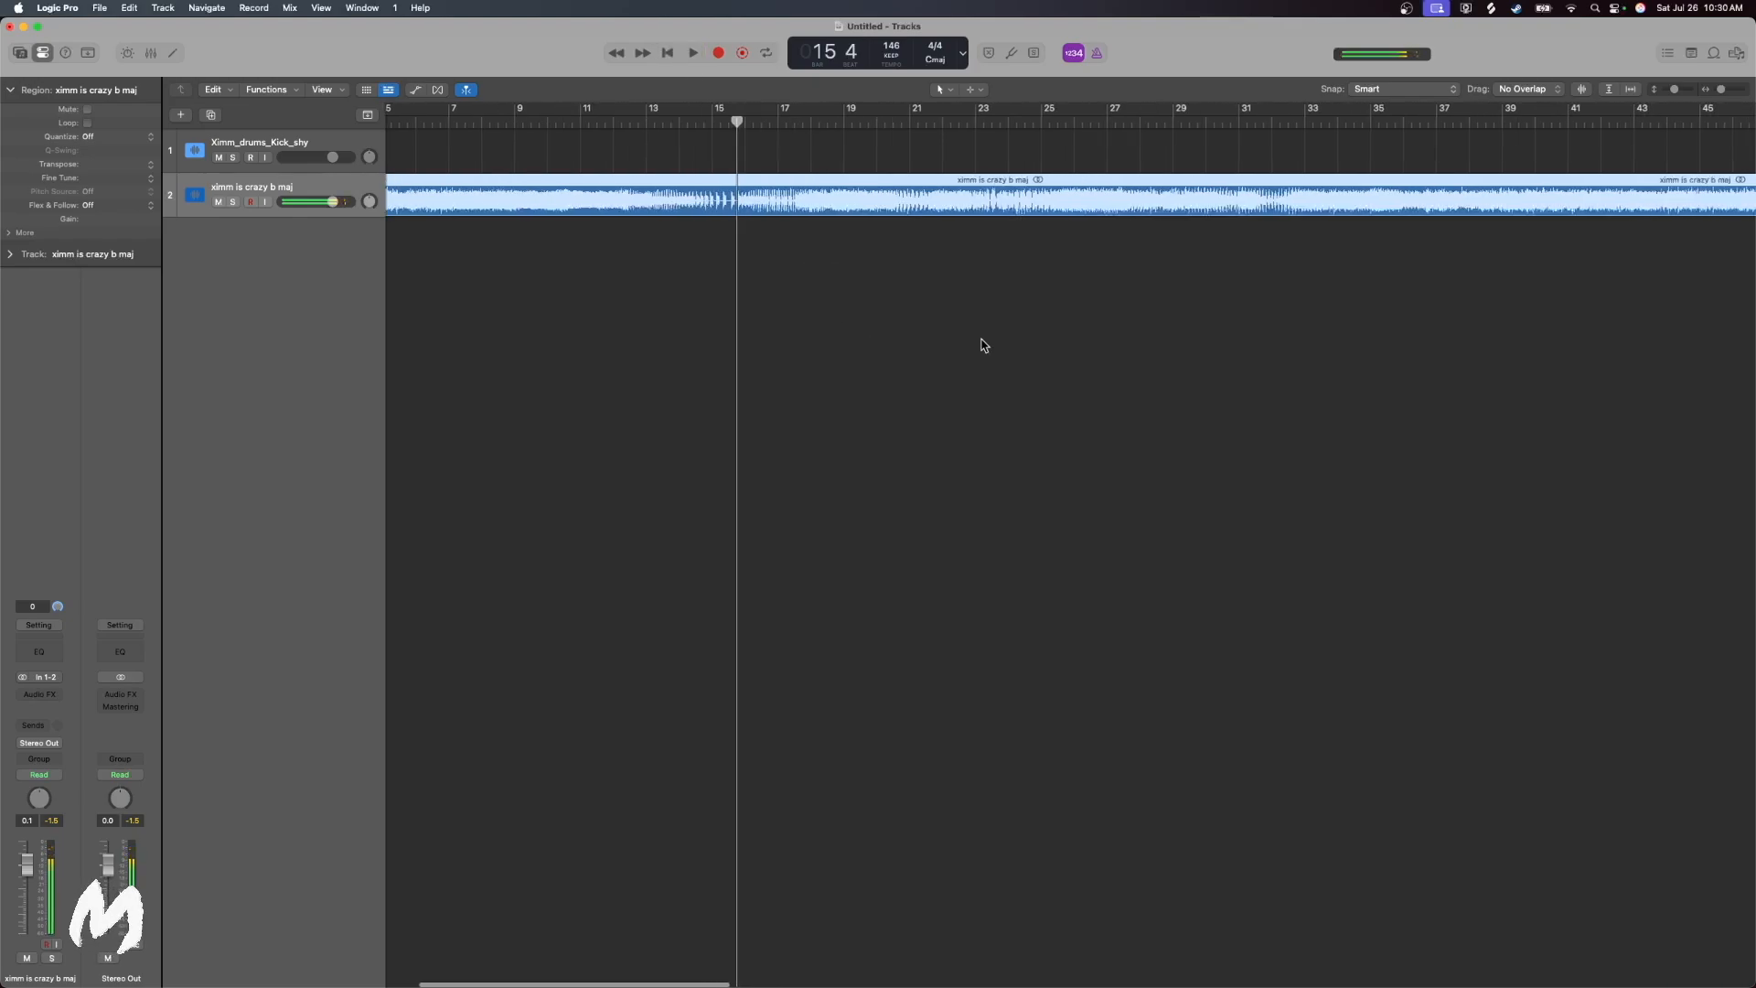
left_click(1028, 121)
left_click(692, 53)
left_click(1010, 121)
left_click(1079, 122)
scroll(1191, 235, "right", 5)
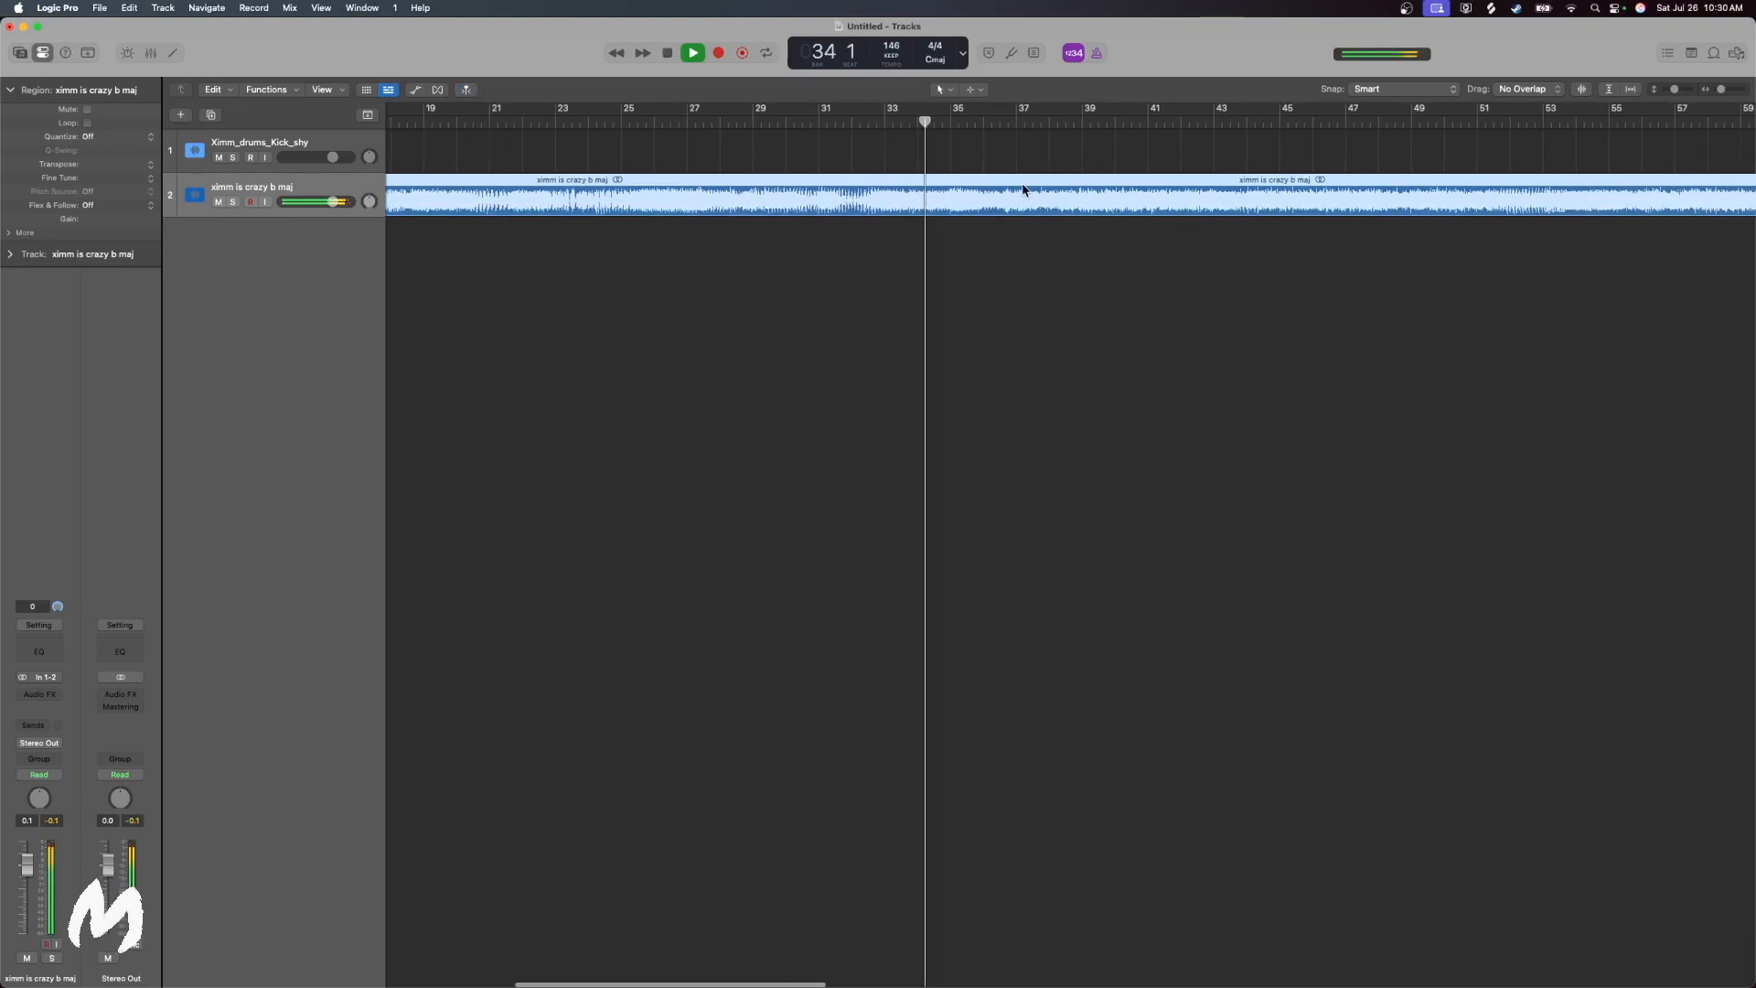
left_click(1057, 121)
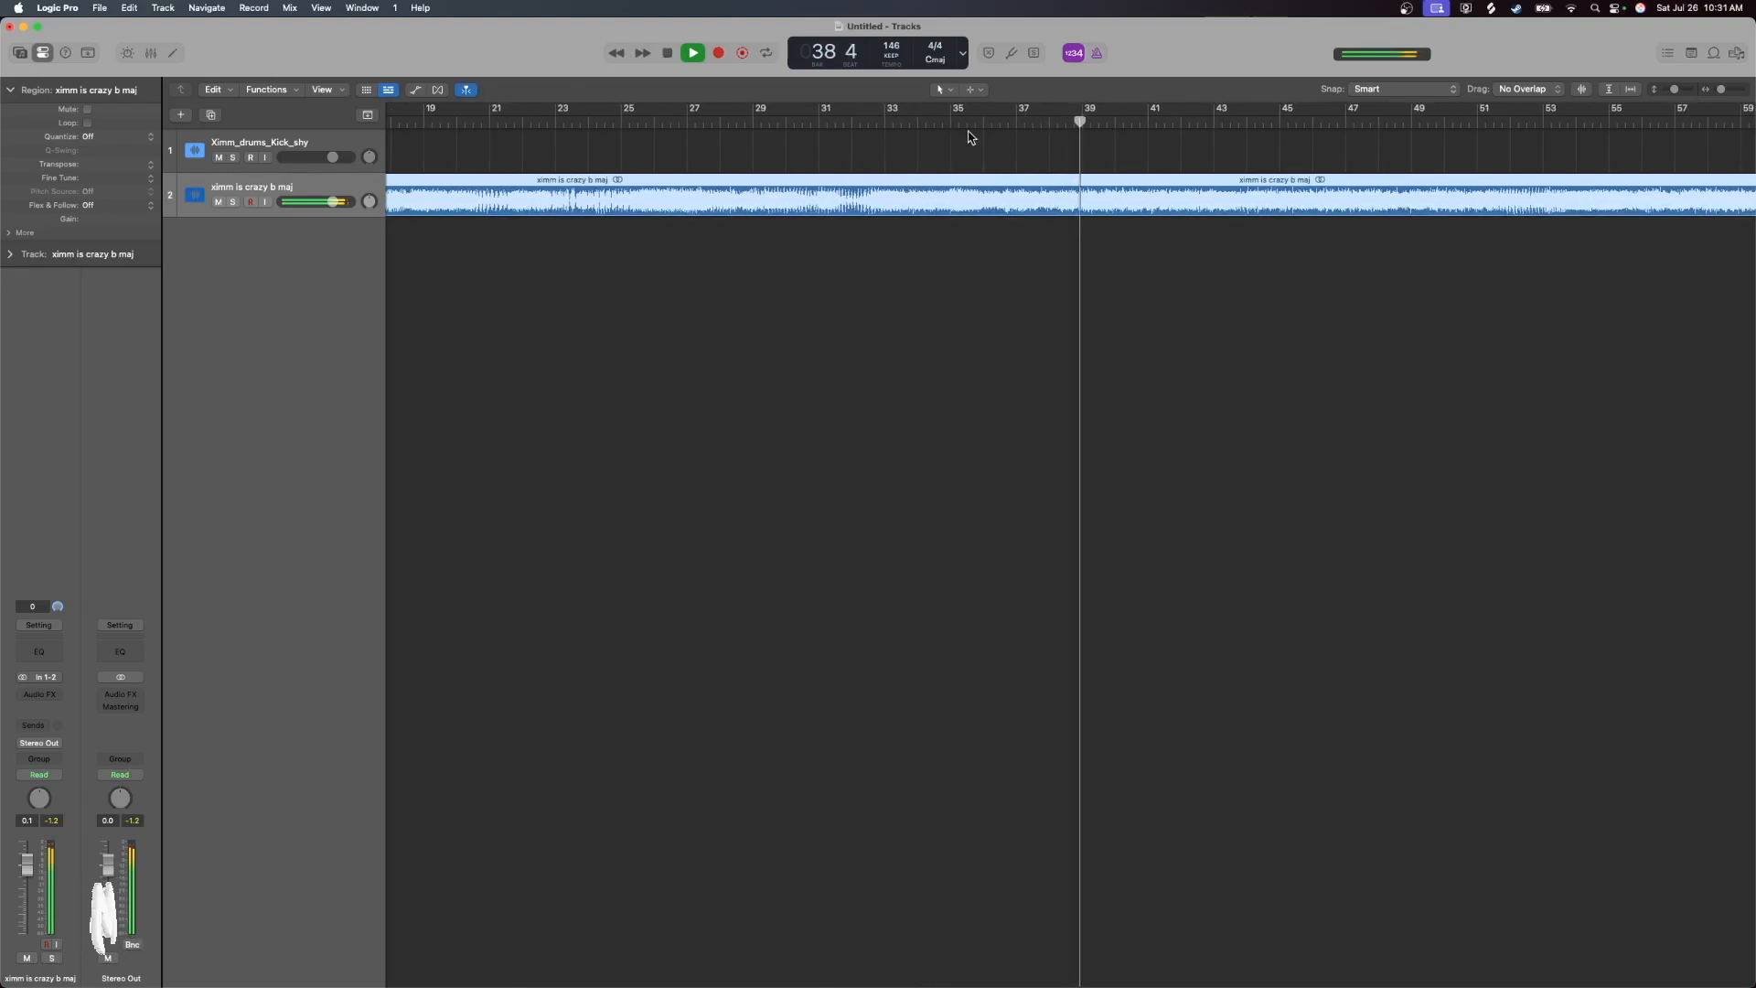
left_click(667, 53)
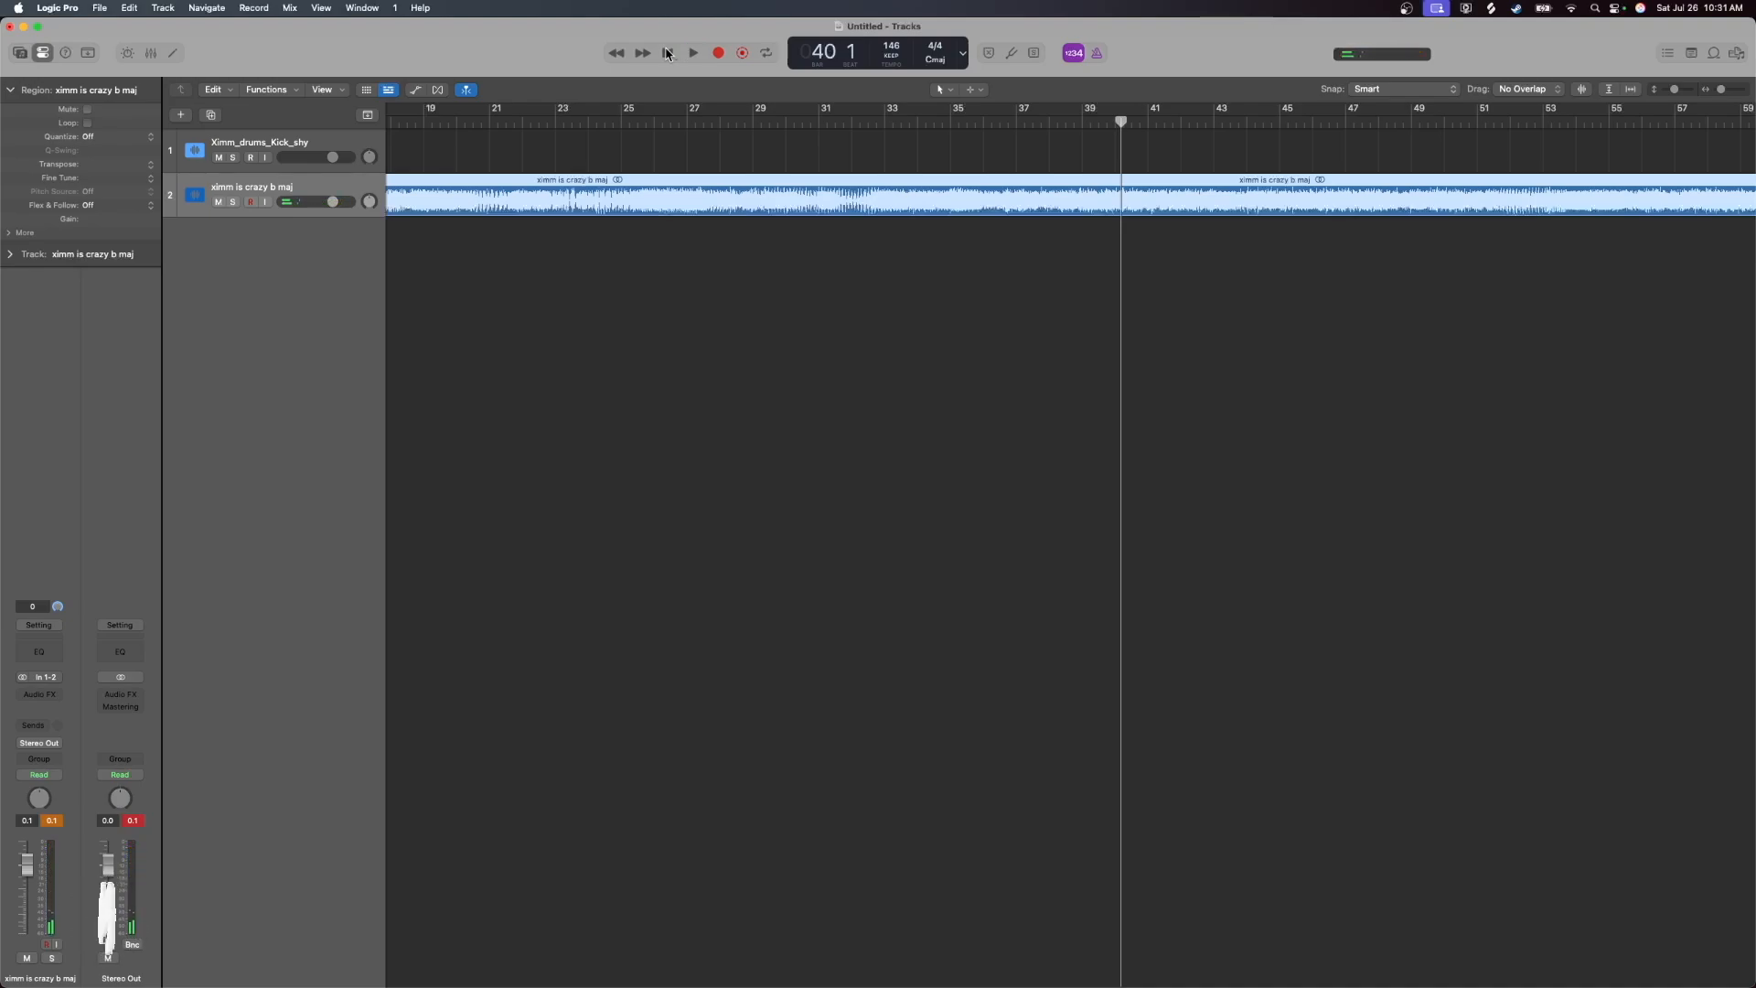
scroll(1039, 283, "right", 6)
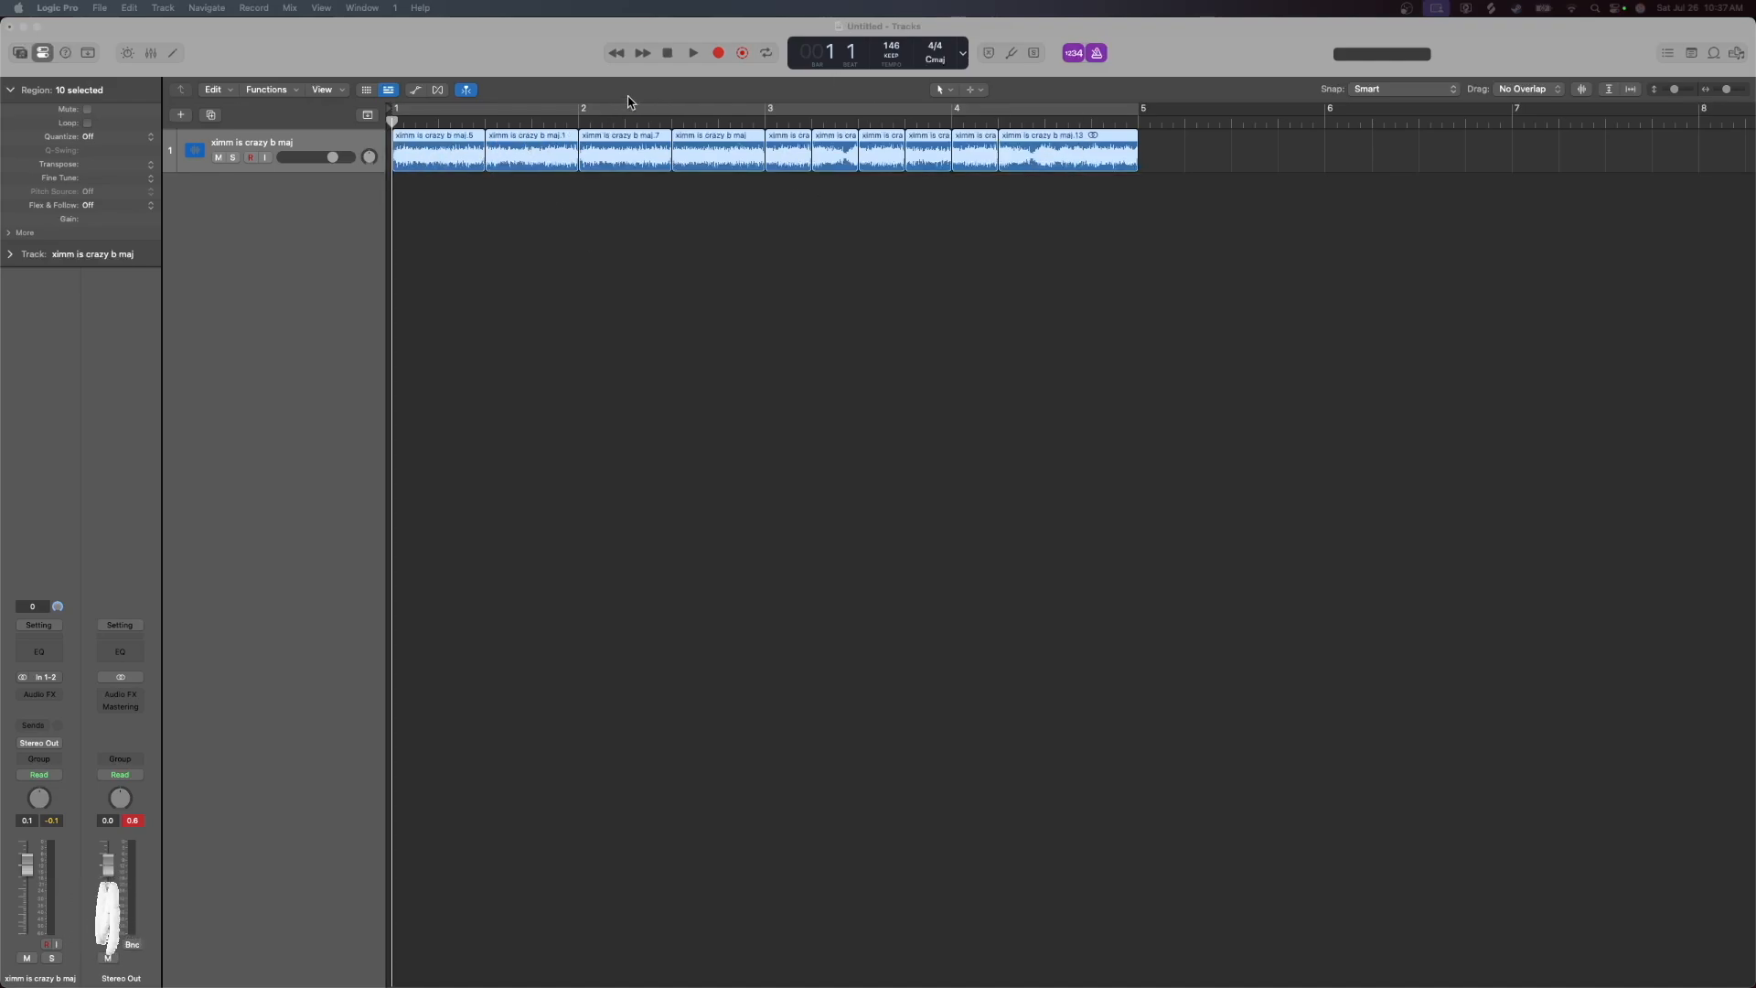
Play the chopped sample regions and set OTT's depth to 32%, downward amount to 87% and output gain to 5.1 dB
left_click(693, 55)
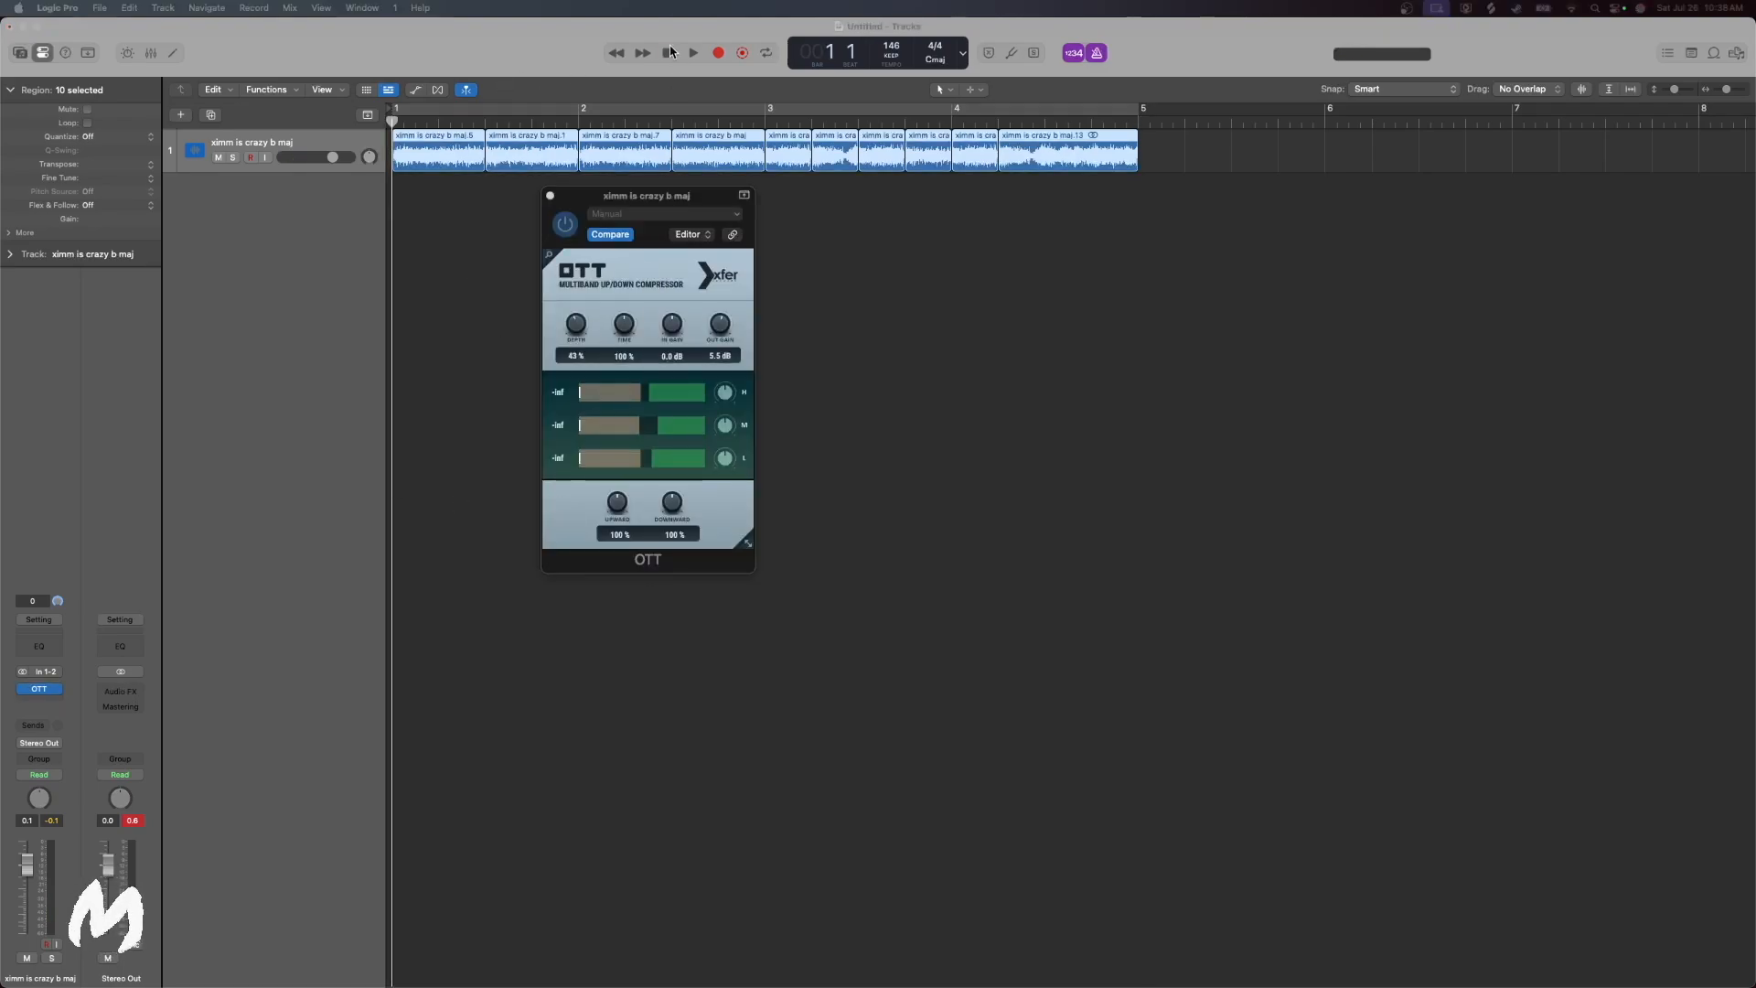
left_click(693, 53)
left_click_drag(576, 325, 586, 351)
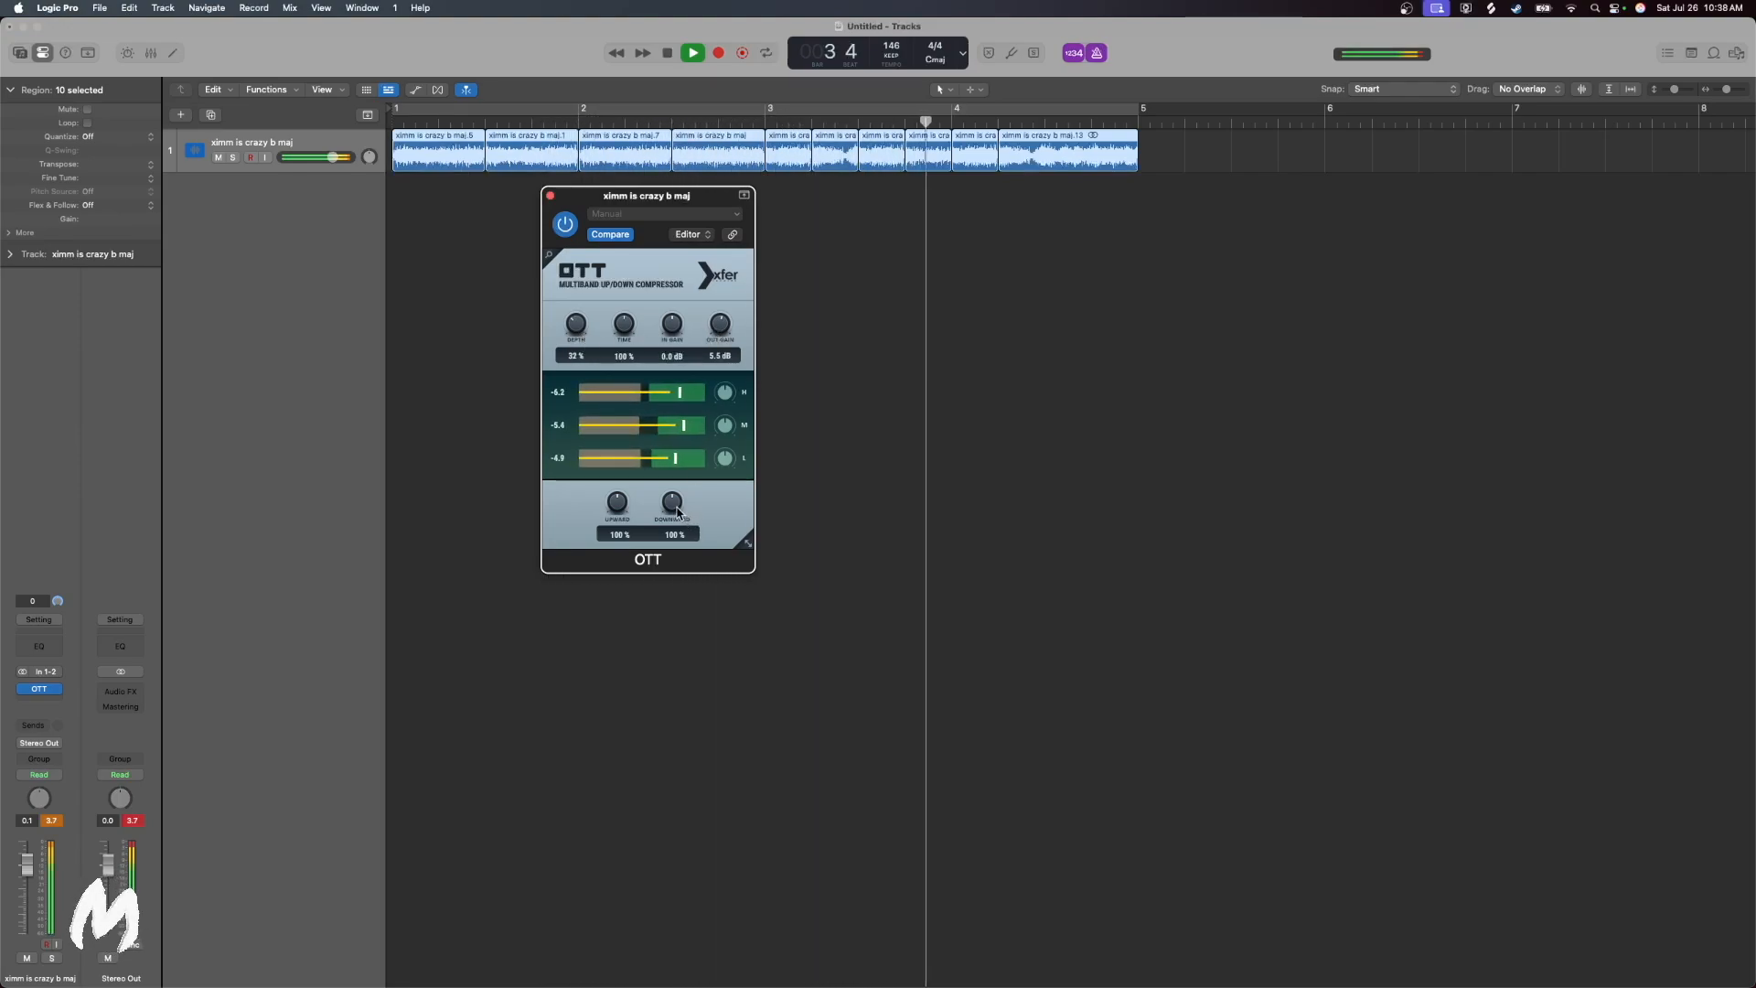
left_click_drag(672, 503, 678, 517)
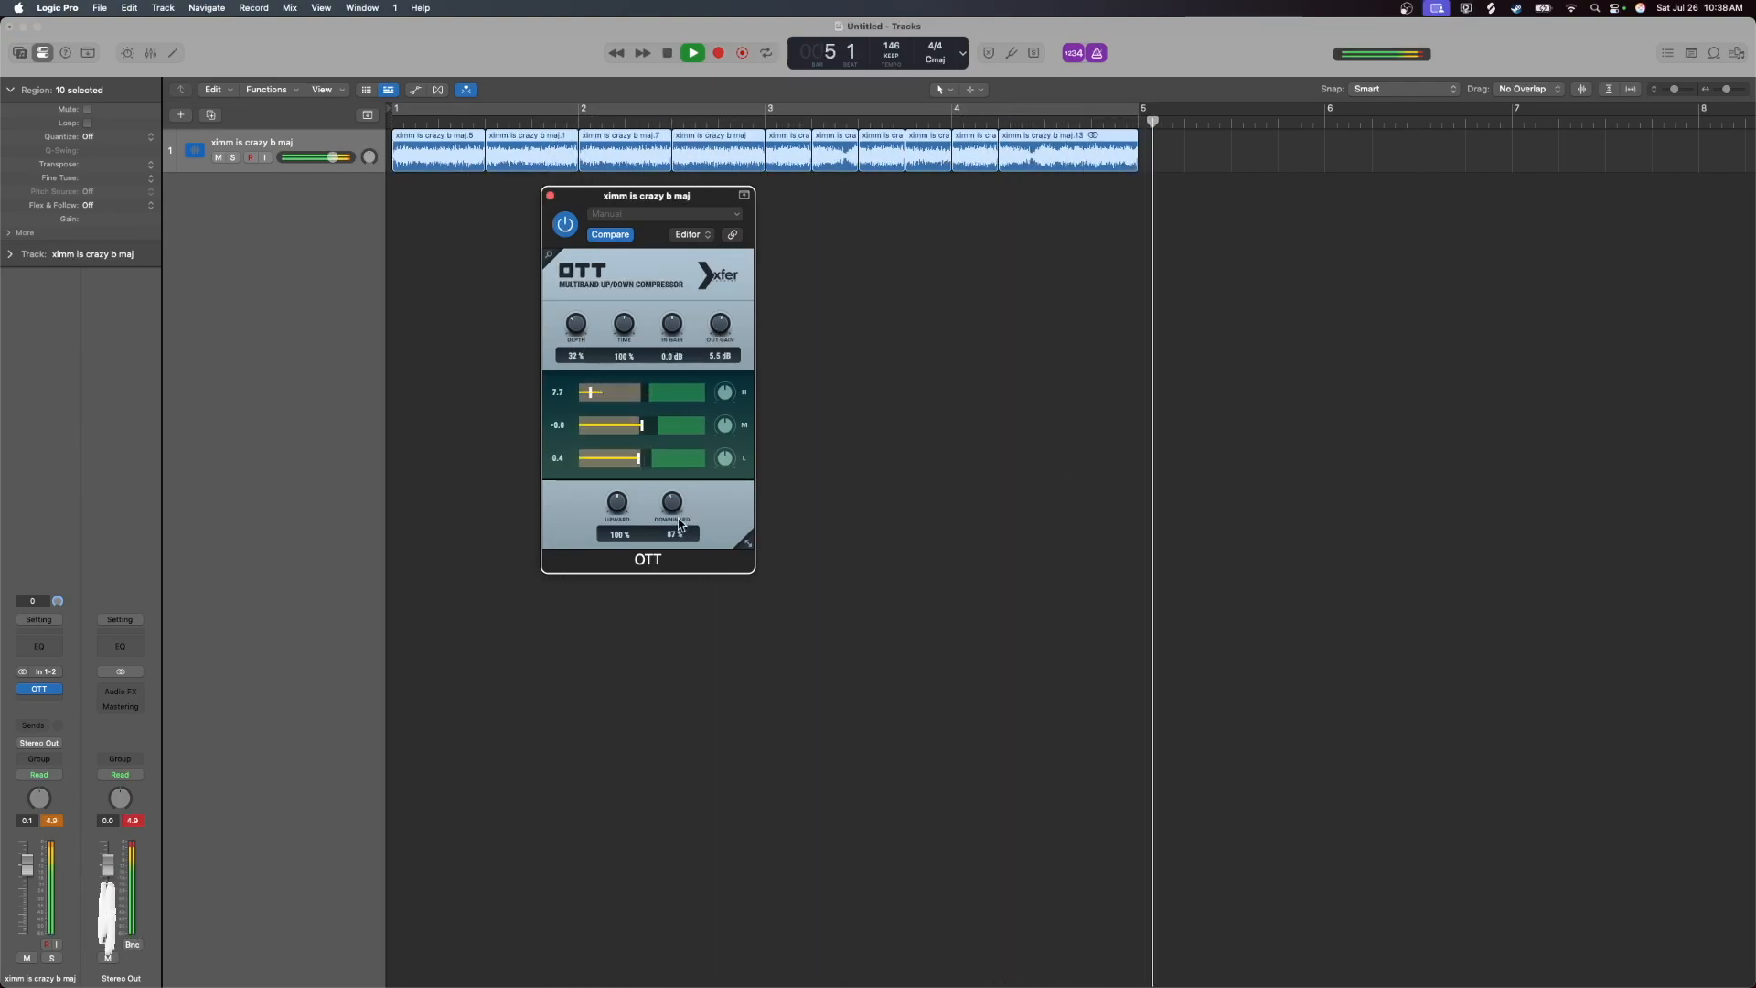
left_click_drag(722, 337, 722, 342)
left_click(668, 53)
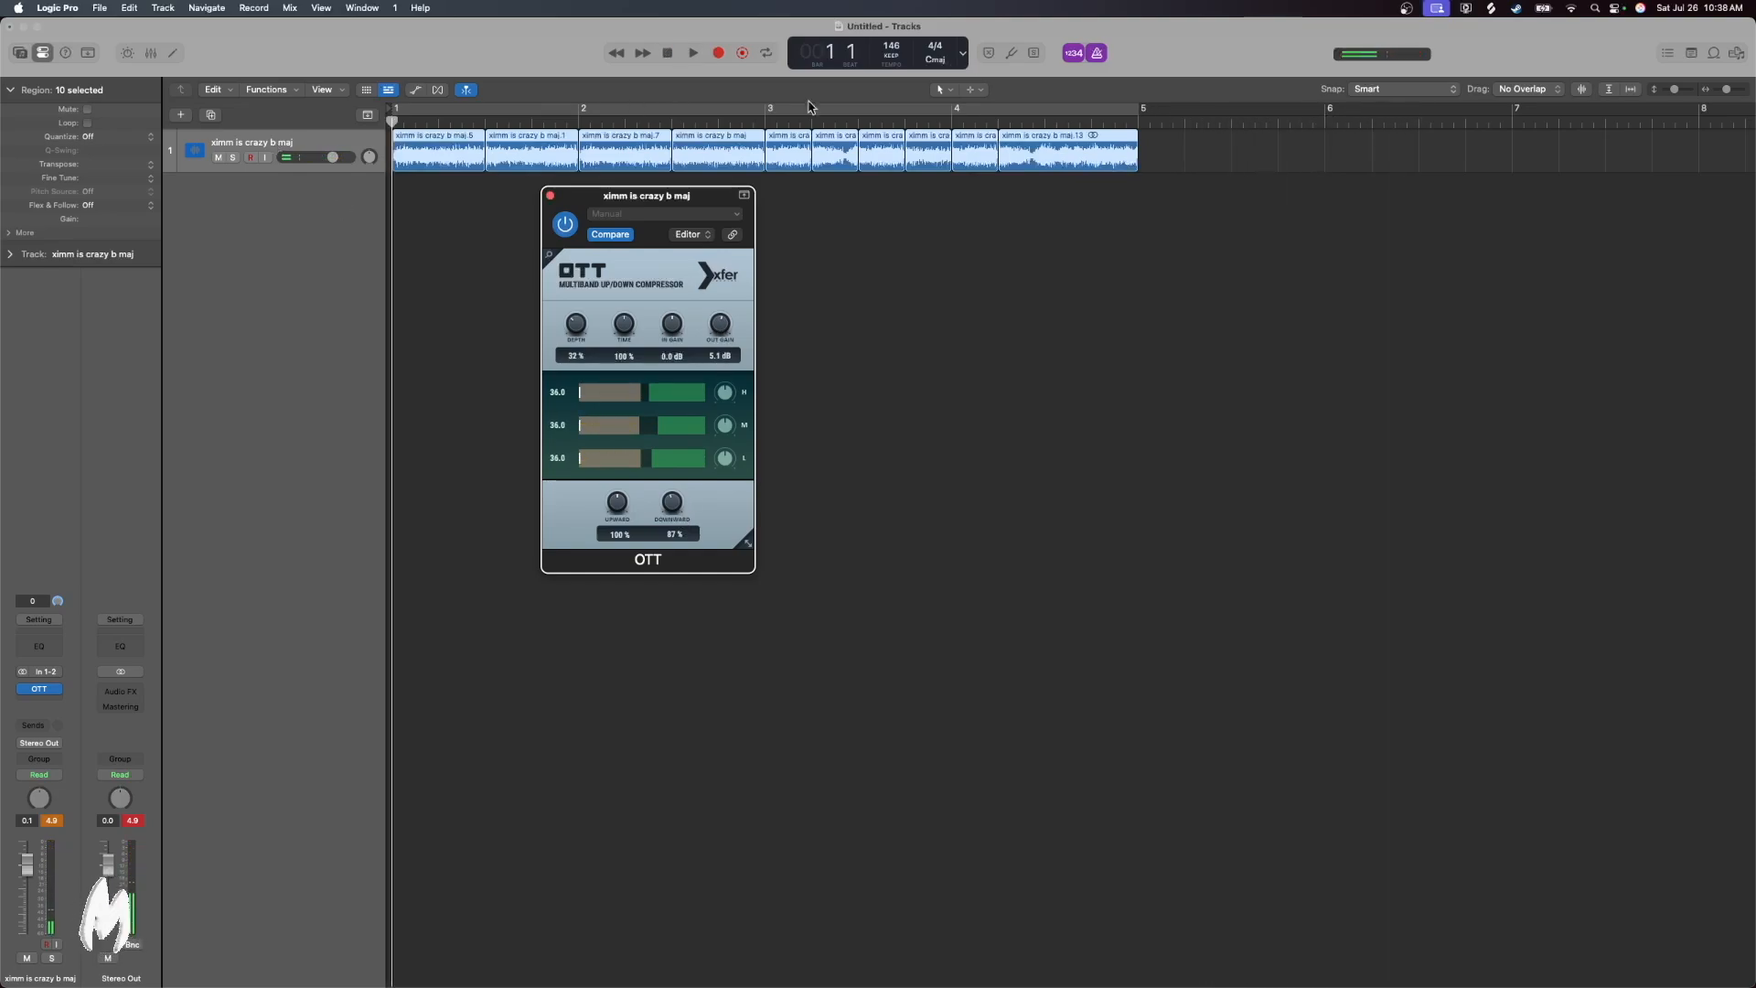
Insert Kilohearts Disperser after OTT on the sample track and set its frequency to about 610 Hz while the loop plays
left_click(45, 703)
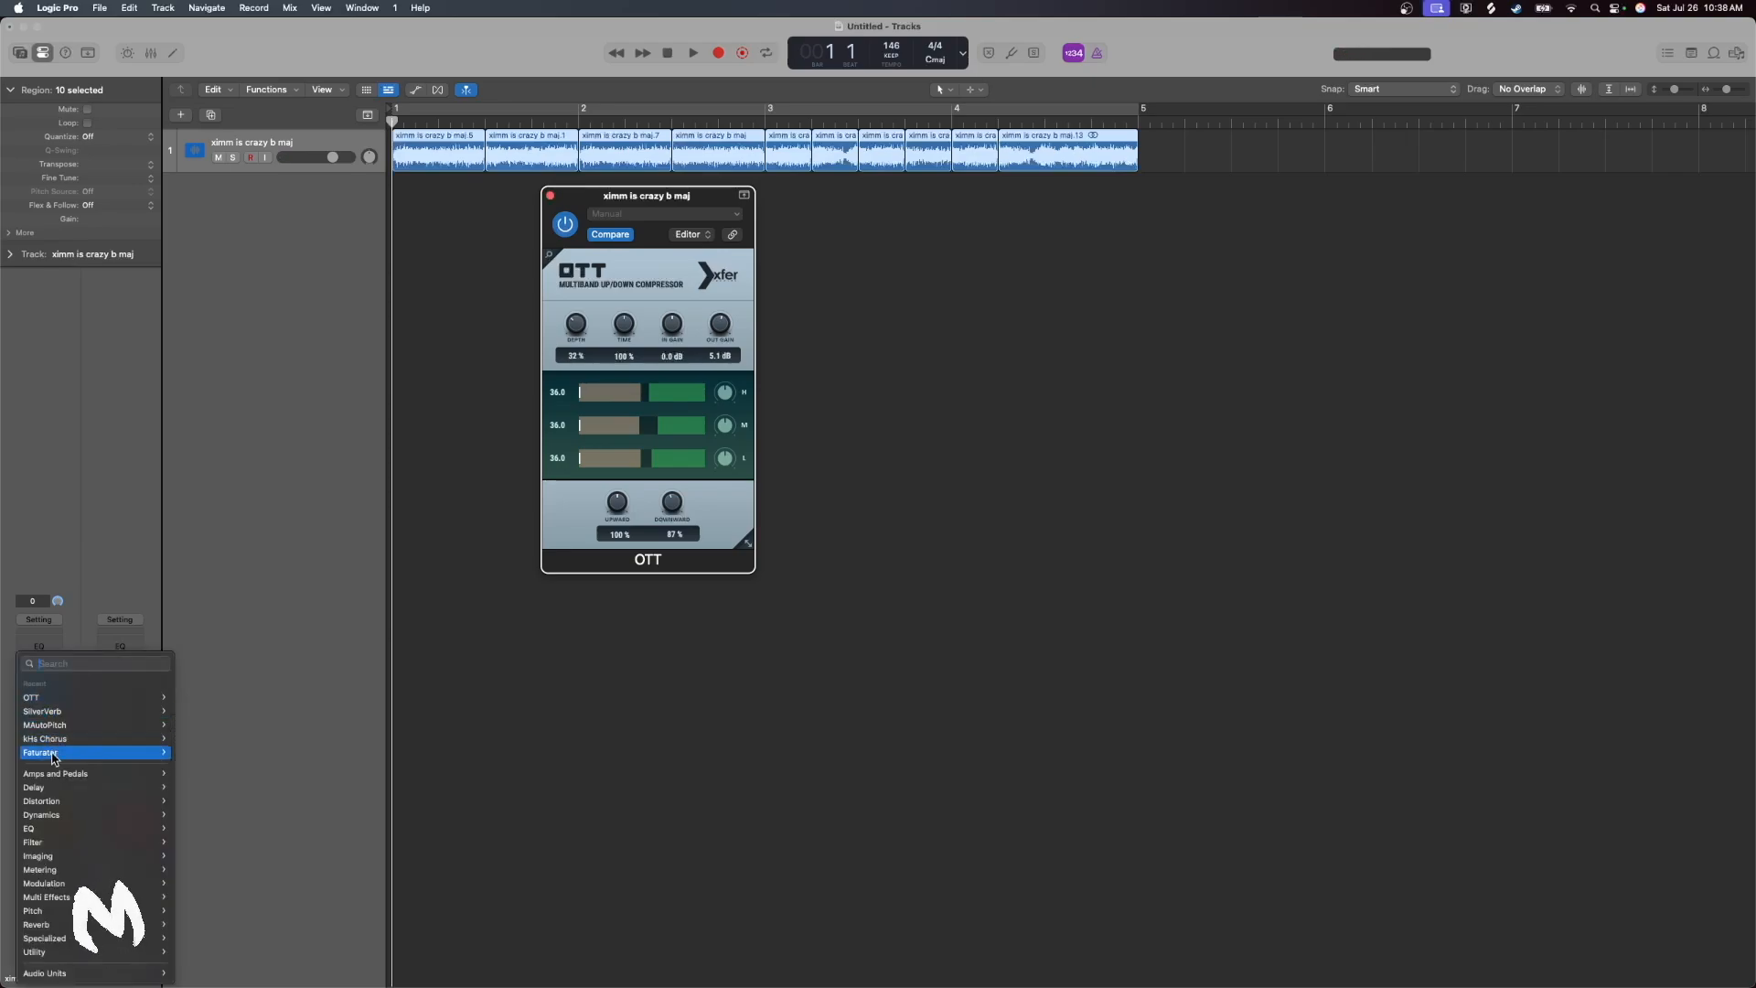
mouse_move(64, 975)
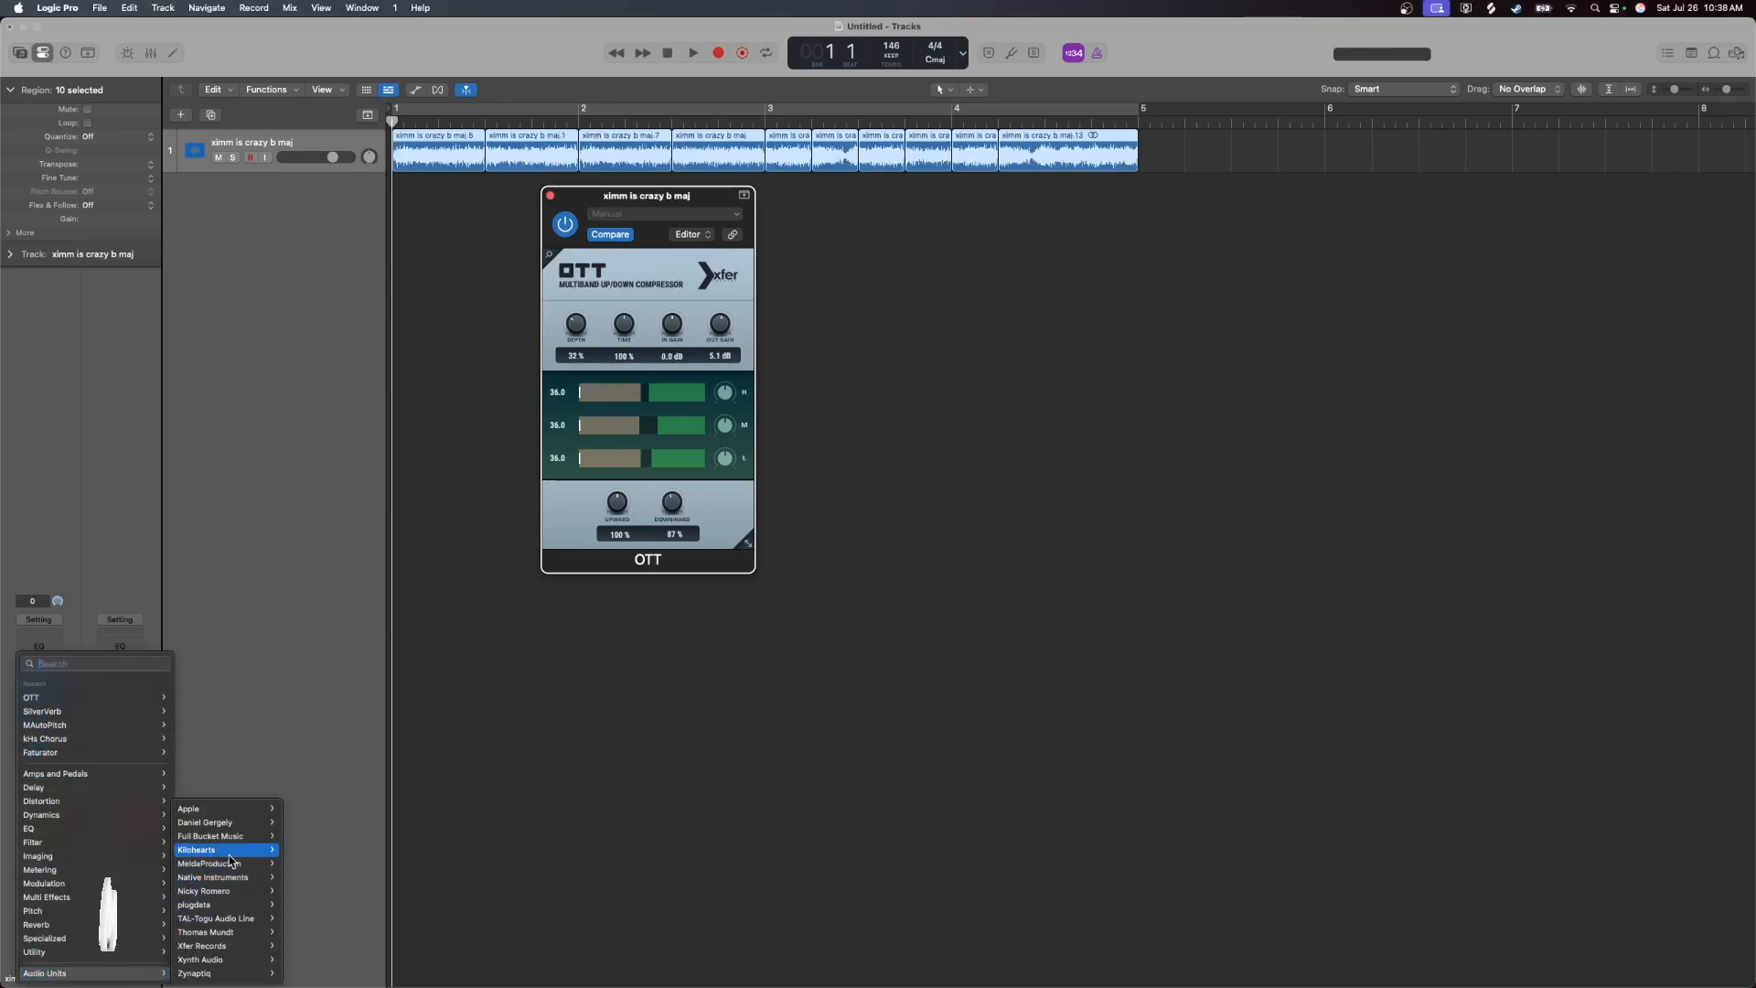
mouse_move(229, 849)
left_click(414, 411)
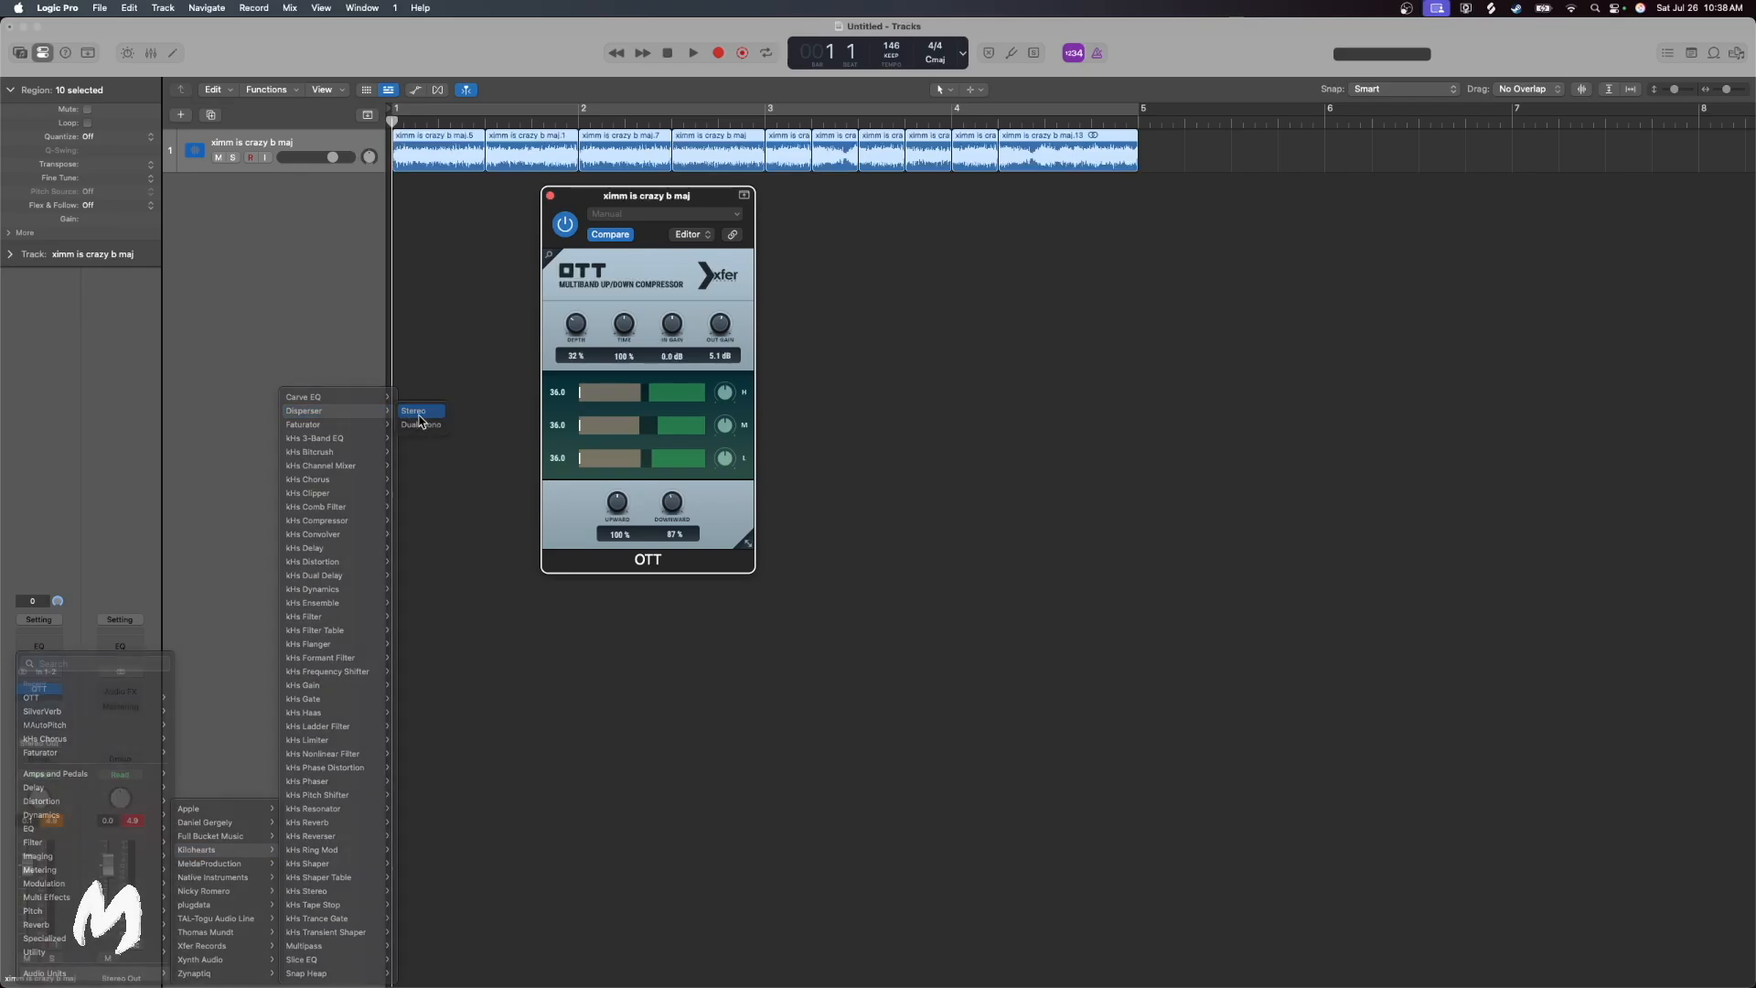
left_click(693, 53)
left_click_drag(708, 300, 760, 306)
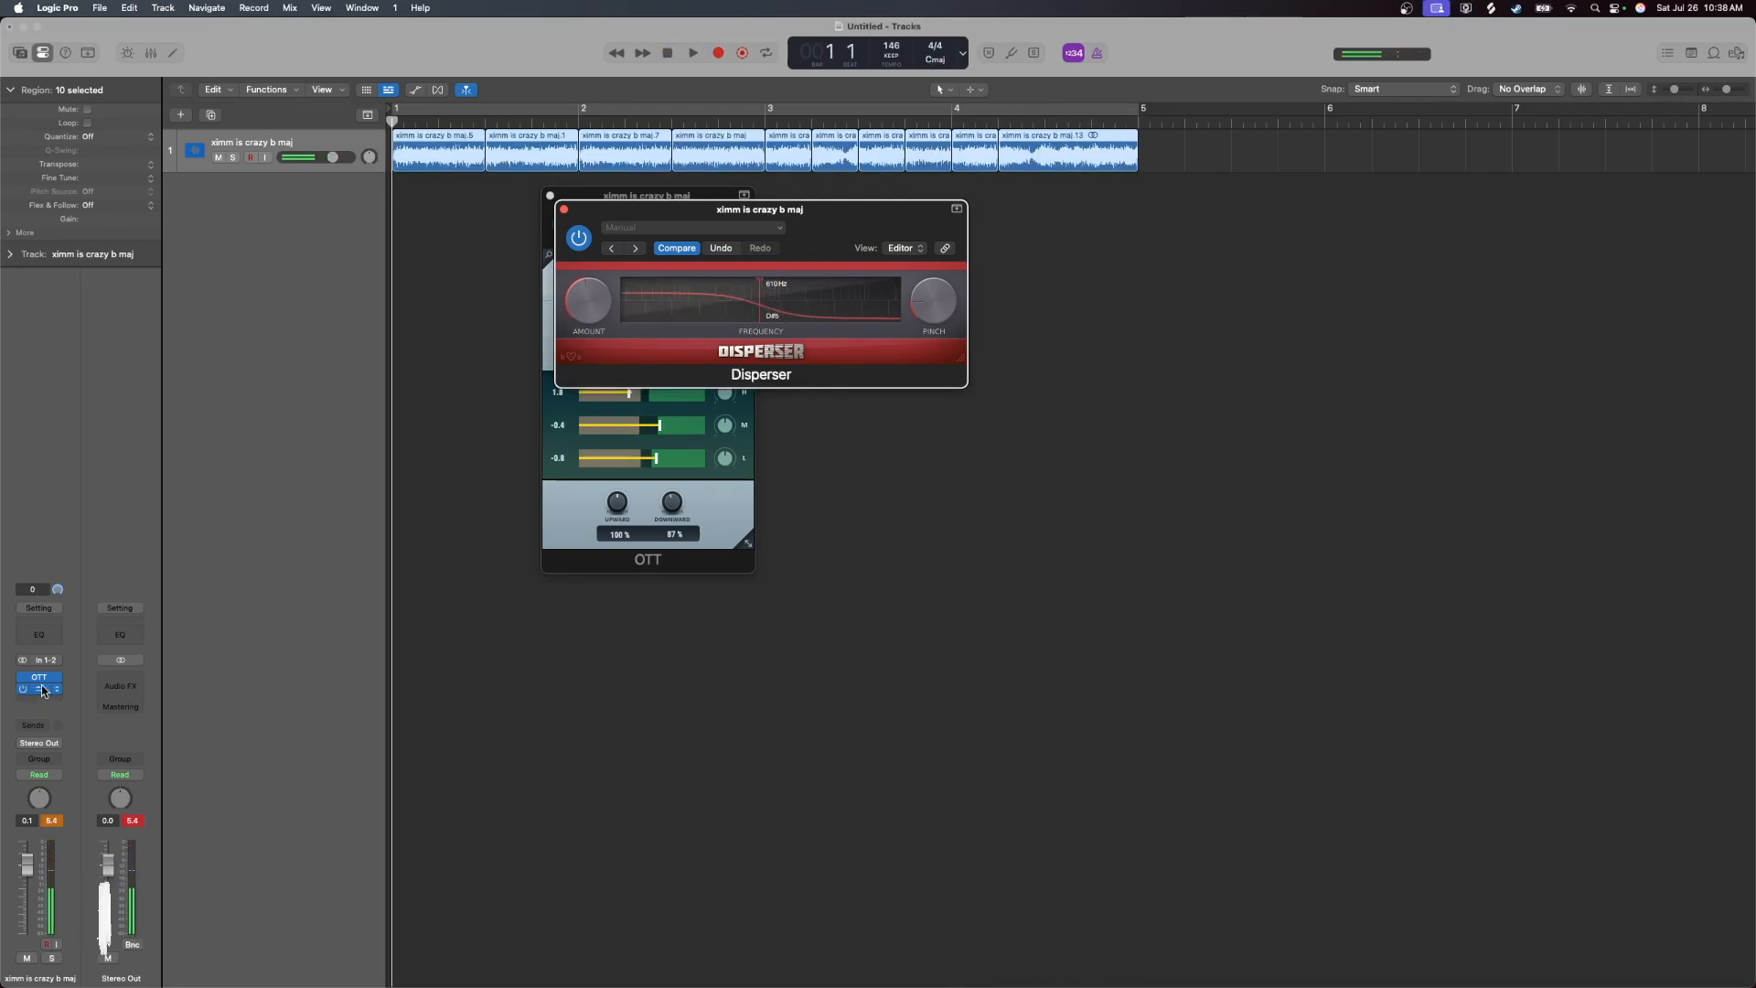
Add a Channel EQ to the sample track with -2.4 dB at 1020 Hz, +2.2 dB at 7500 Hz and +2.6 dB at 90 Hz
left_click(40, 640)
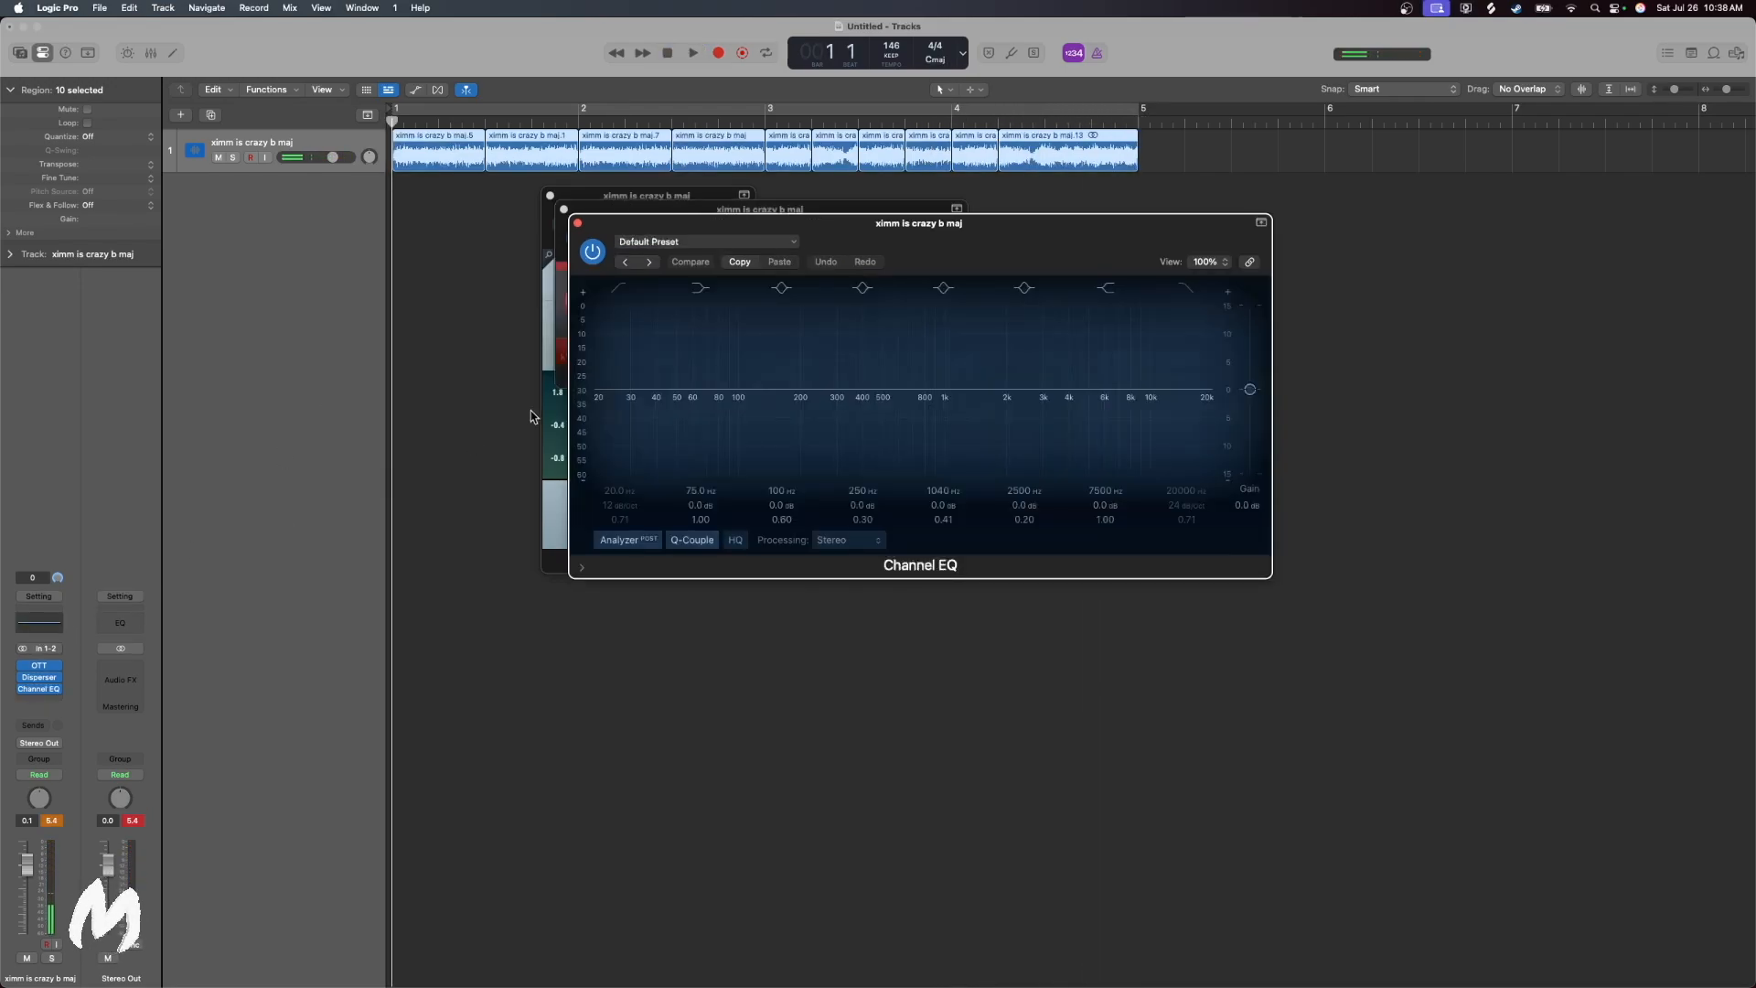
left_click(692, 53)
left_click_drag(945, 387, 945, 401)
left_click_drag(1150, 369, 1145, 357)
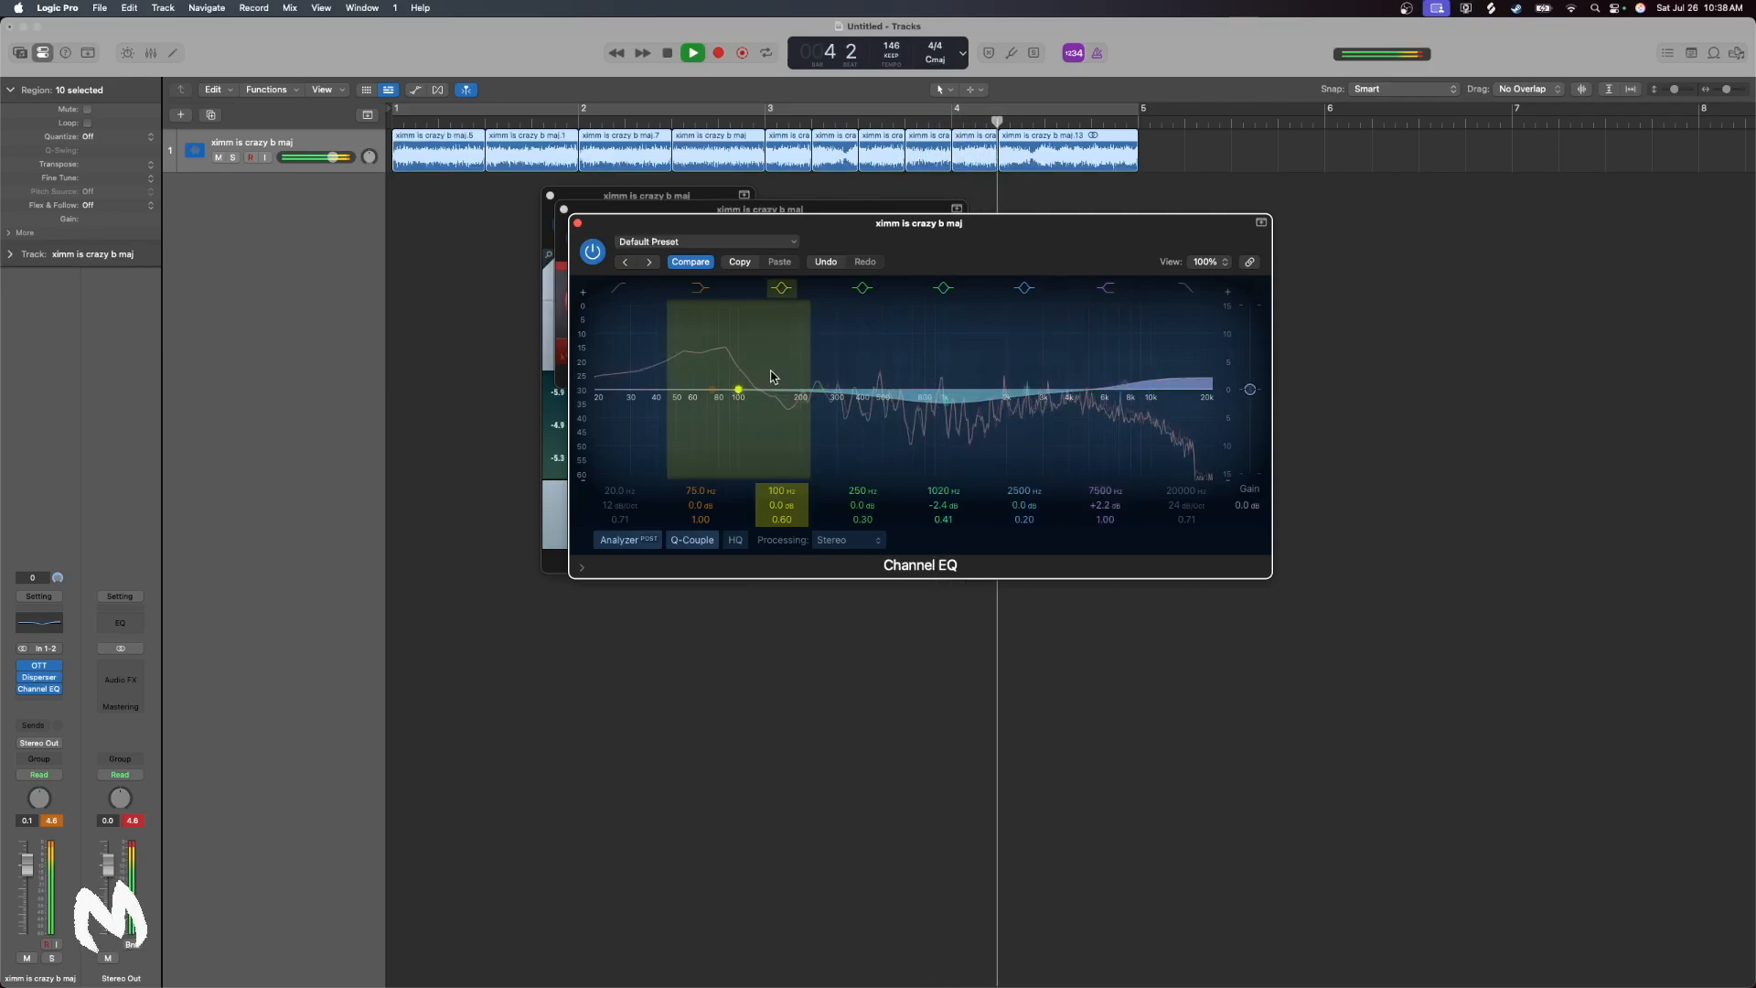
left_click_drag(716, 383, 729, 361)
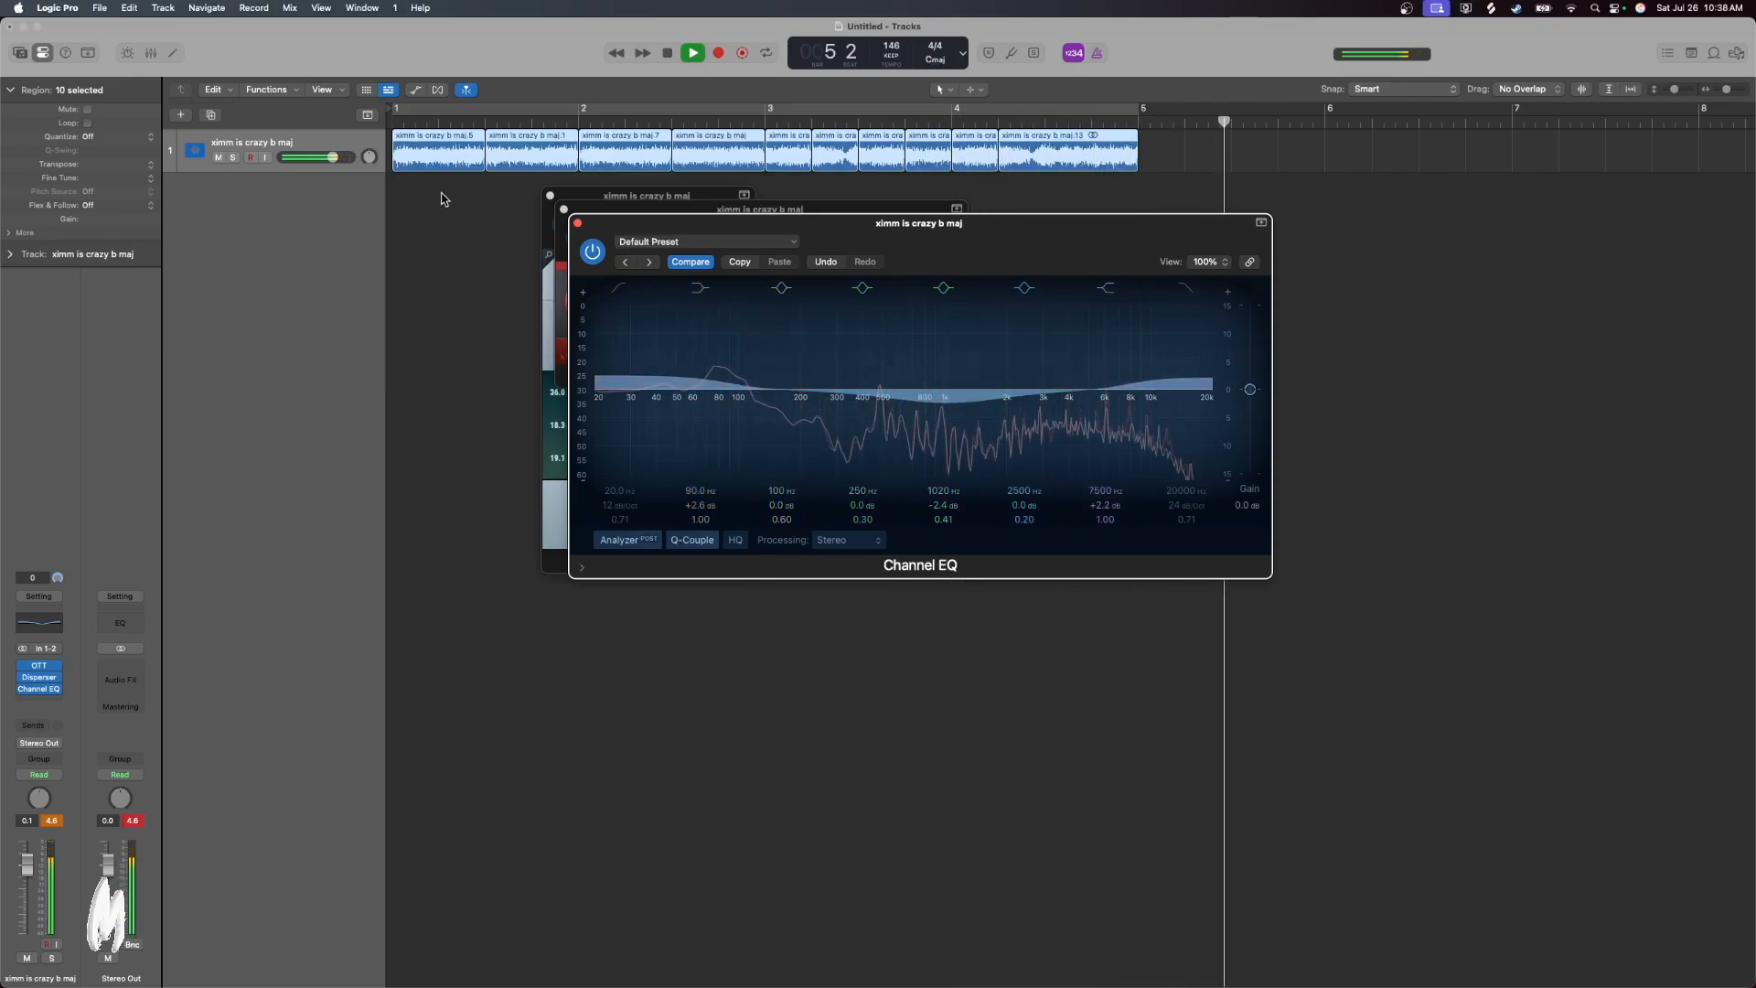
Play the processed loop from bar 1, close the Channel EQ, Disperser and OTT windows, and stop playback
left_click(388, 127)
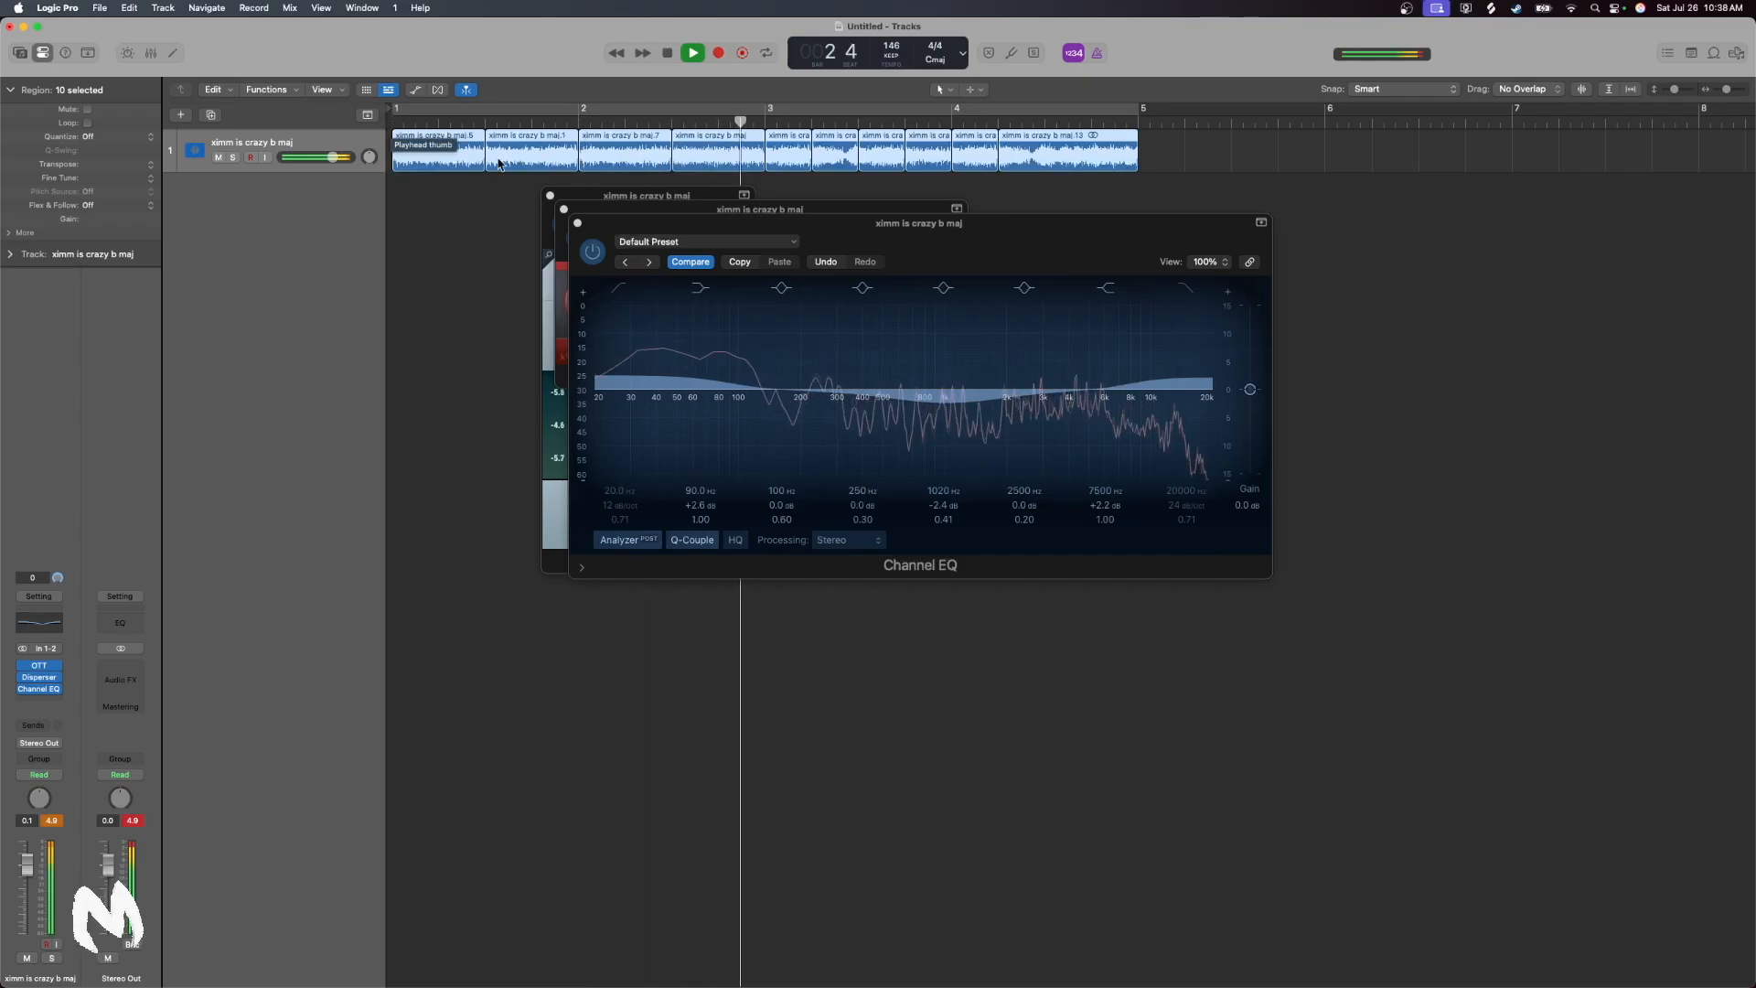
left_click(577, 222)
left_click(564, 208)
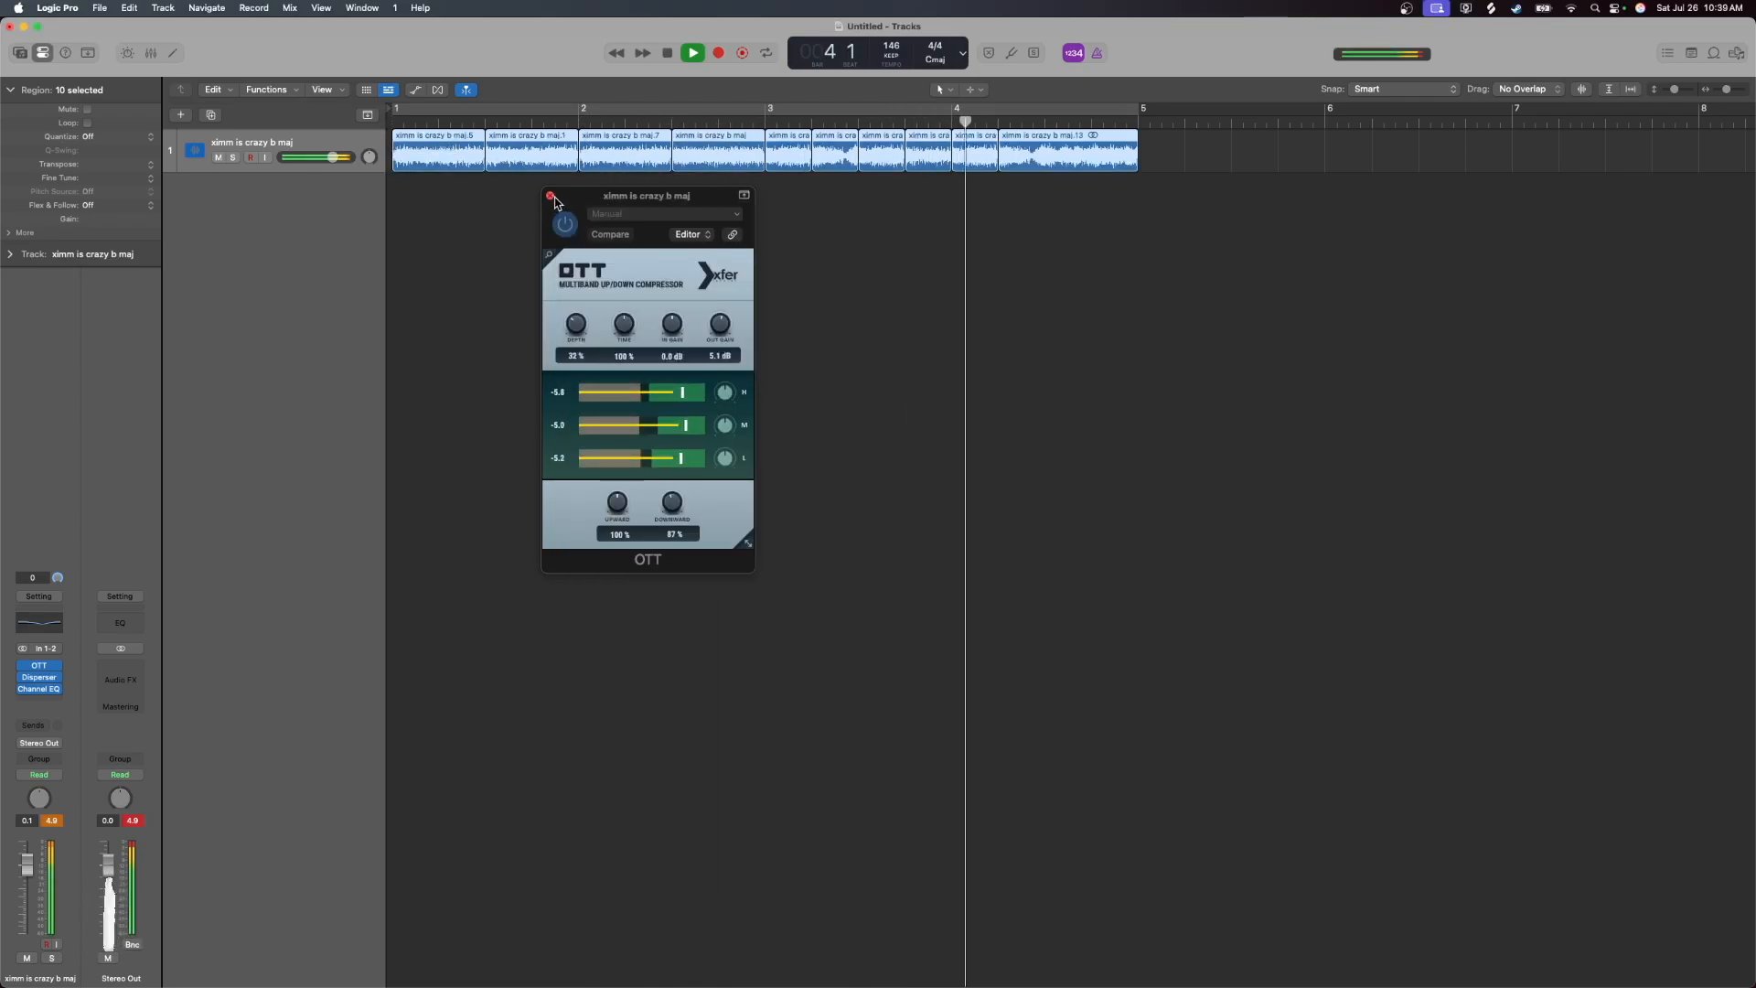
left_click(550, 195)
left_click(667, 53)
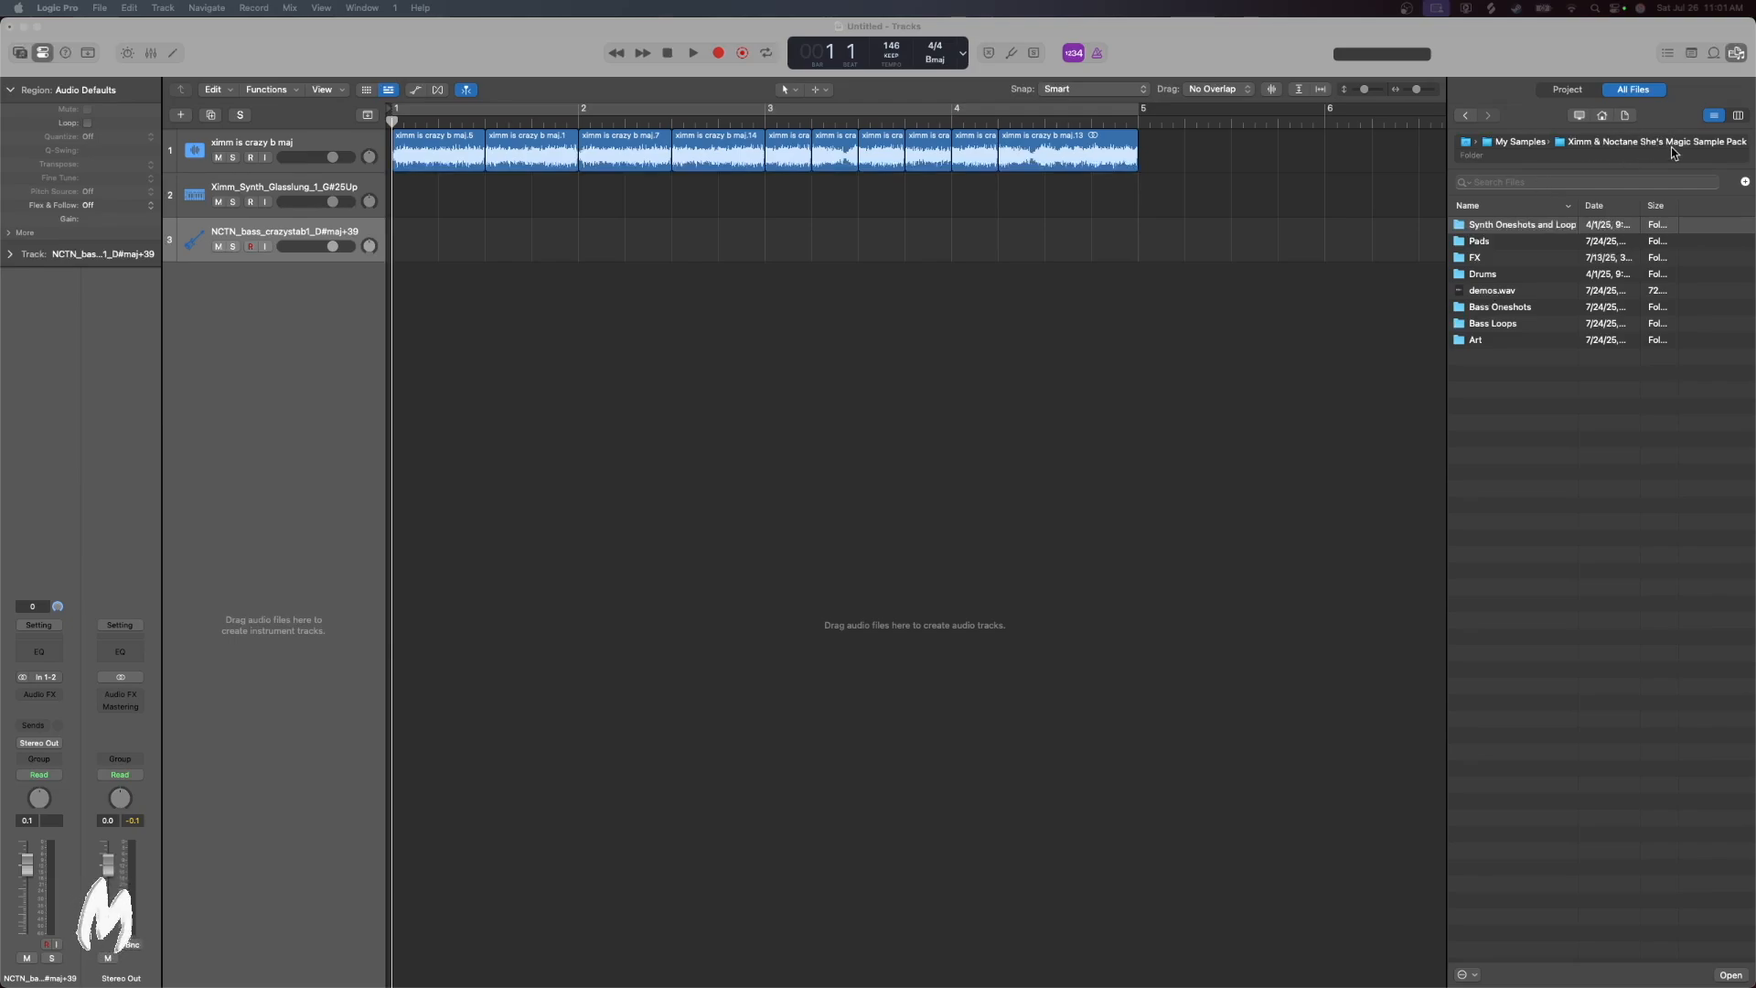
Open the Kicks folder inside the sample pack's Drums folder and preview the Ximm kicks, ending on Ximm_drums_Kick_intense
double_click(1486, 275)
double_click(1481, 257)
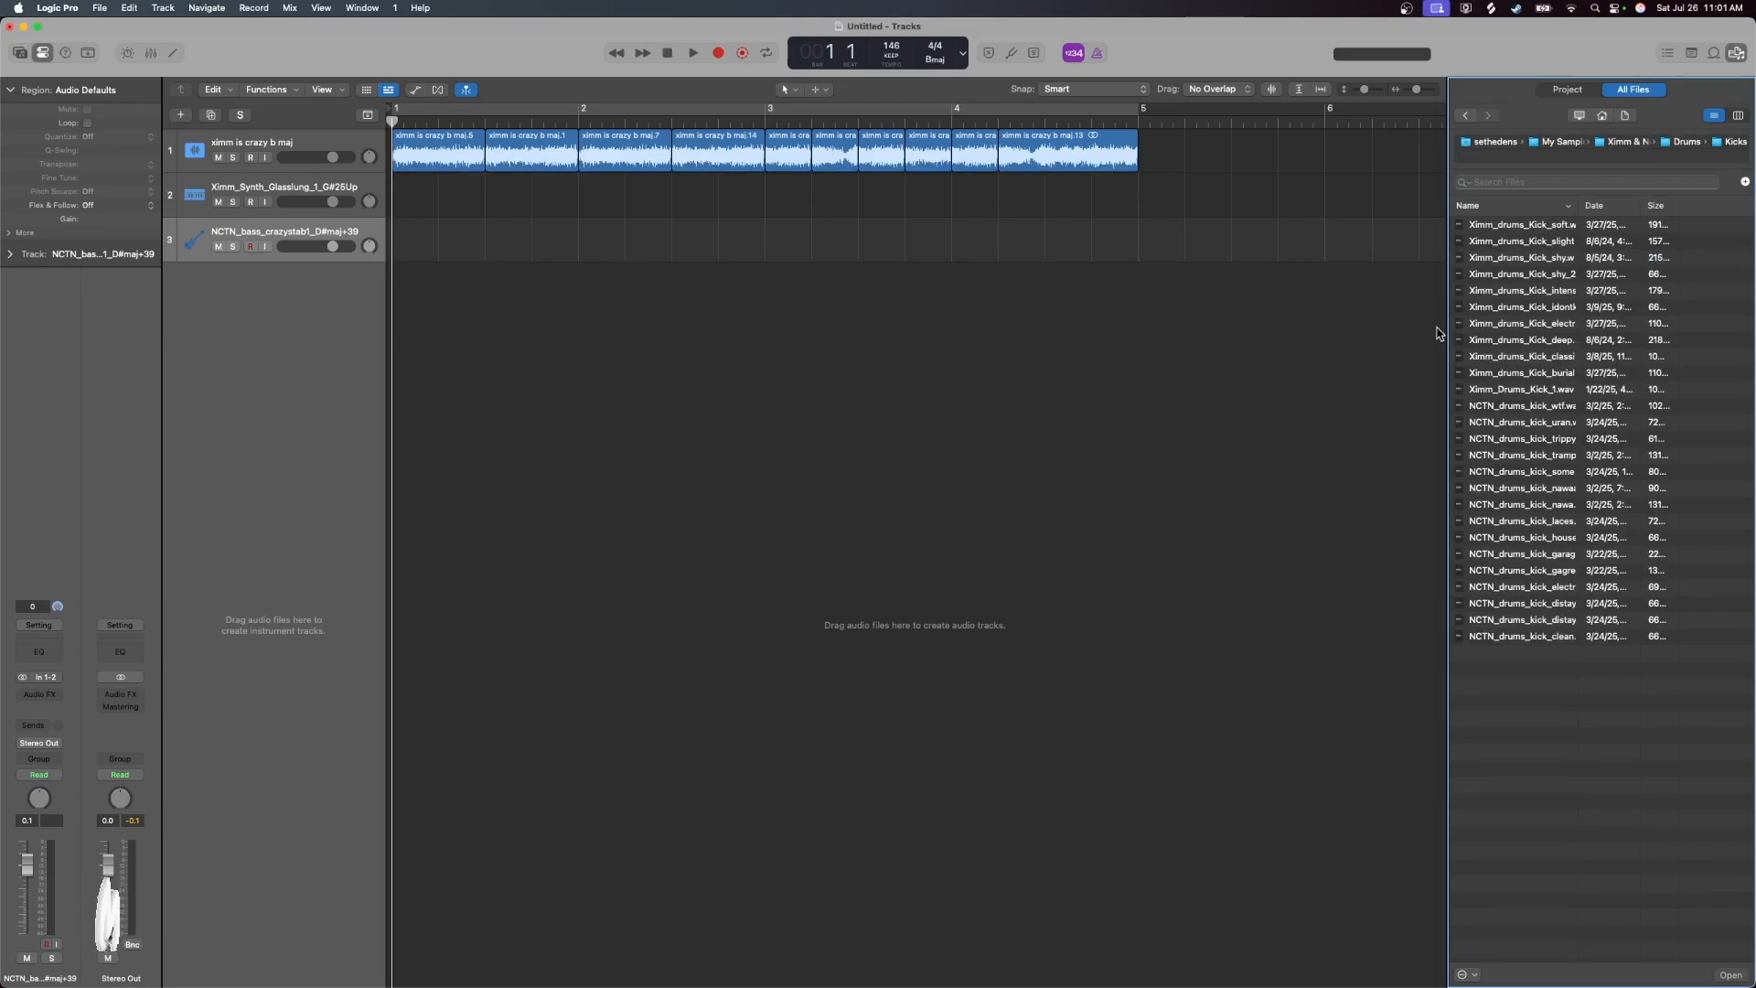
left_click(1539, 229)
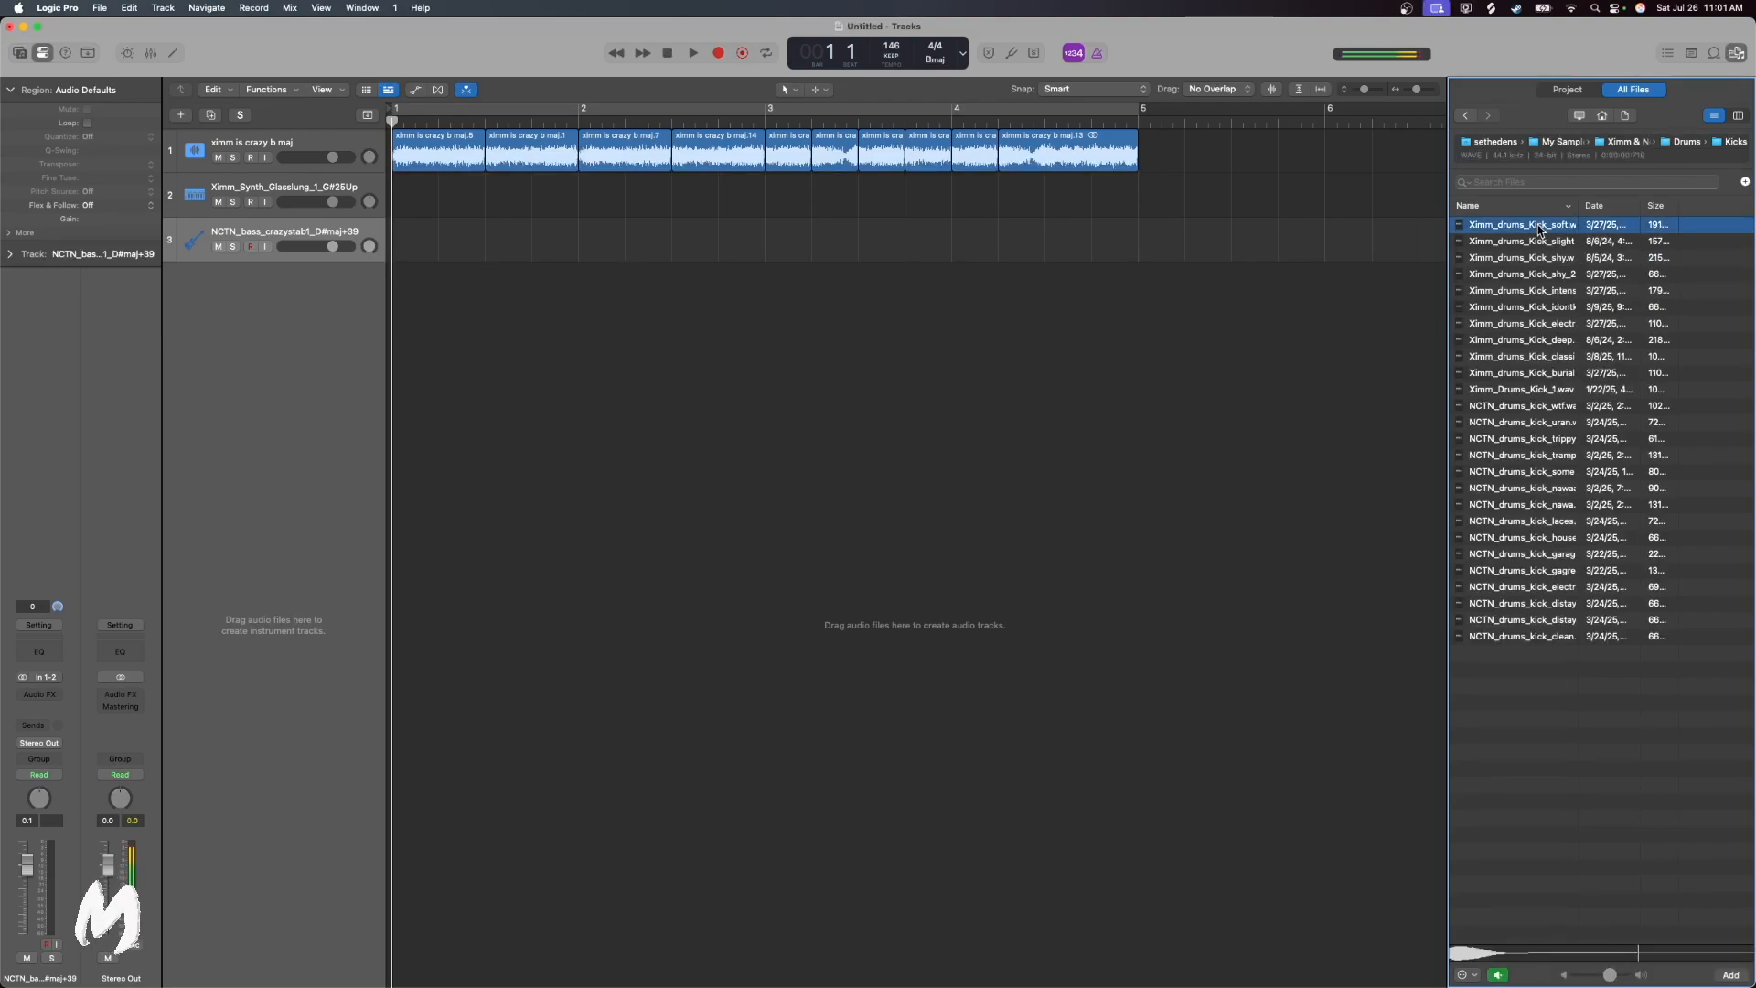
key("Down")
key("Down")
key("Down")
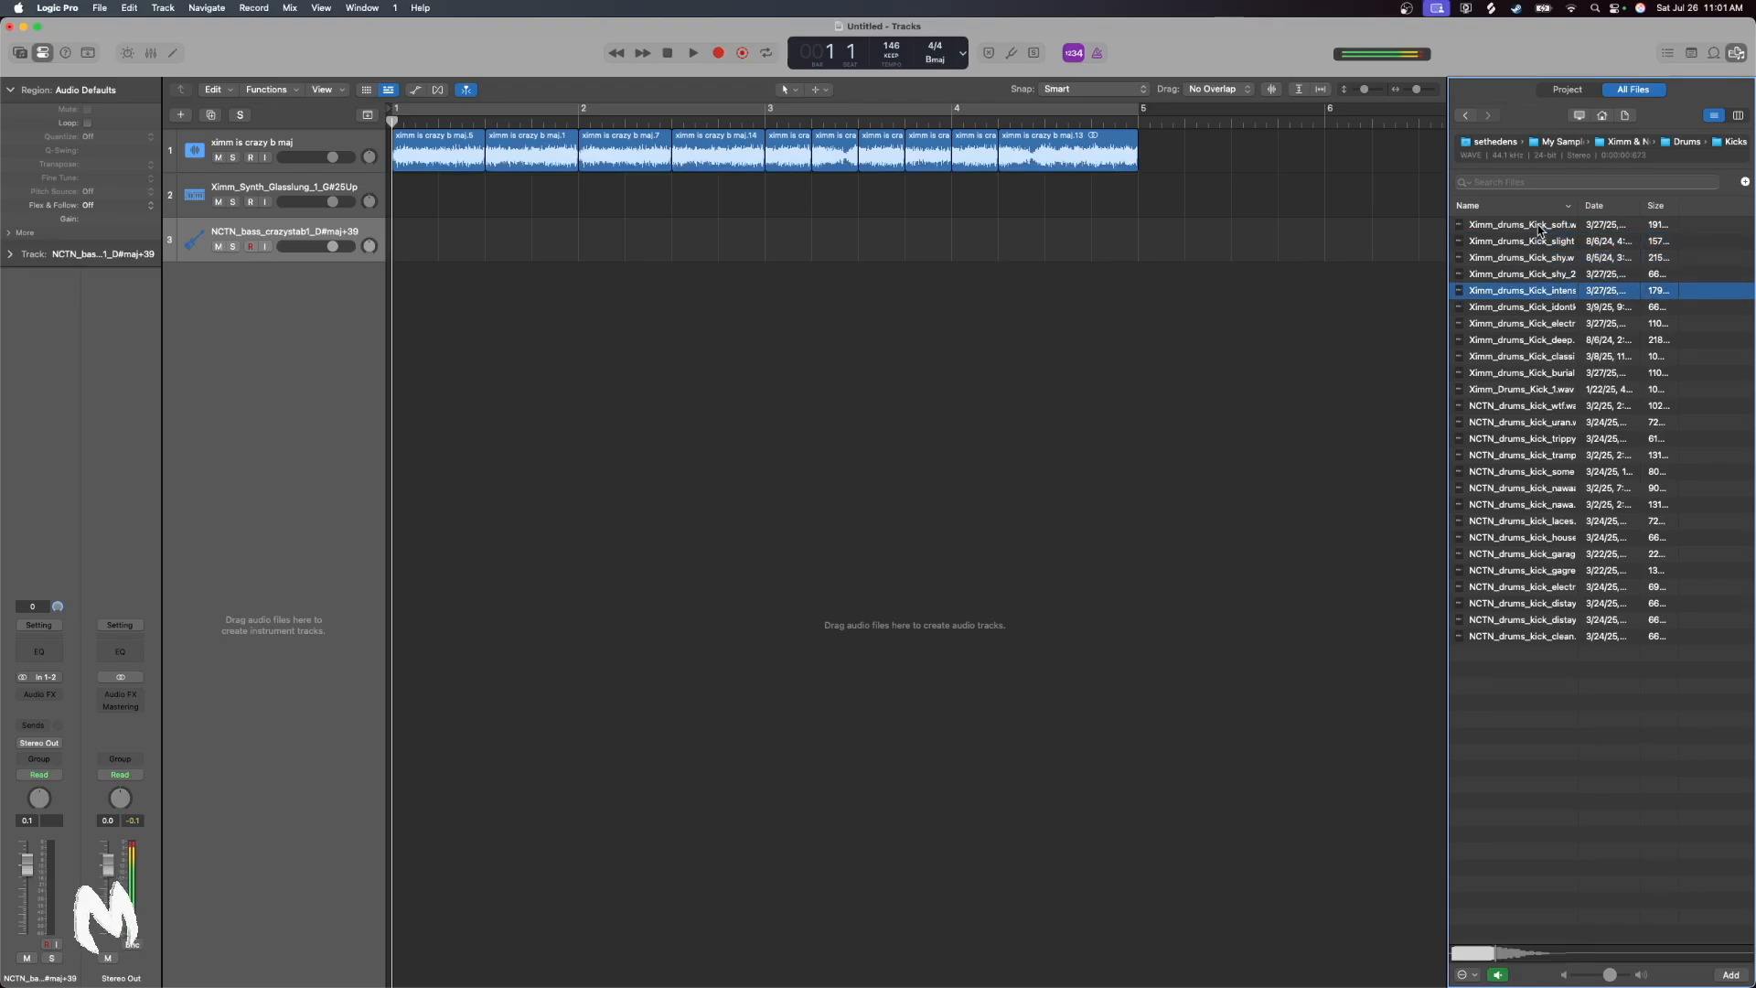
key("Down")
key("Down")
key("Down")
key("Down")
key("Down")
key("Down")
key("Up")
key("Up")
key("Up")
key("Up")
key("Up")
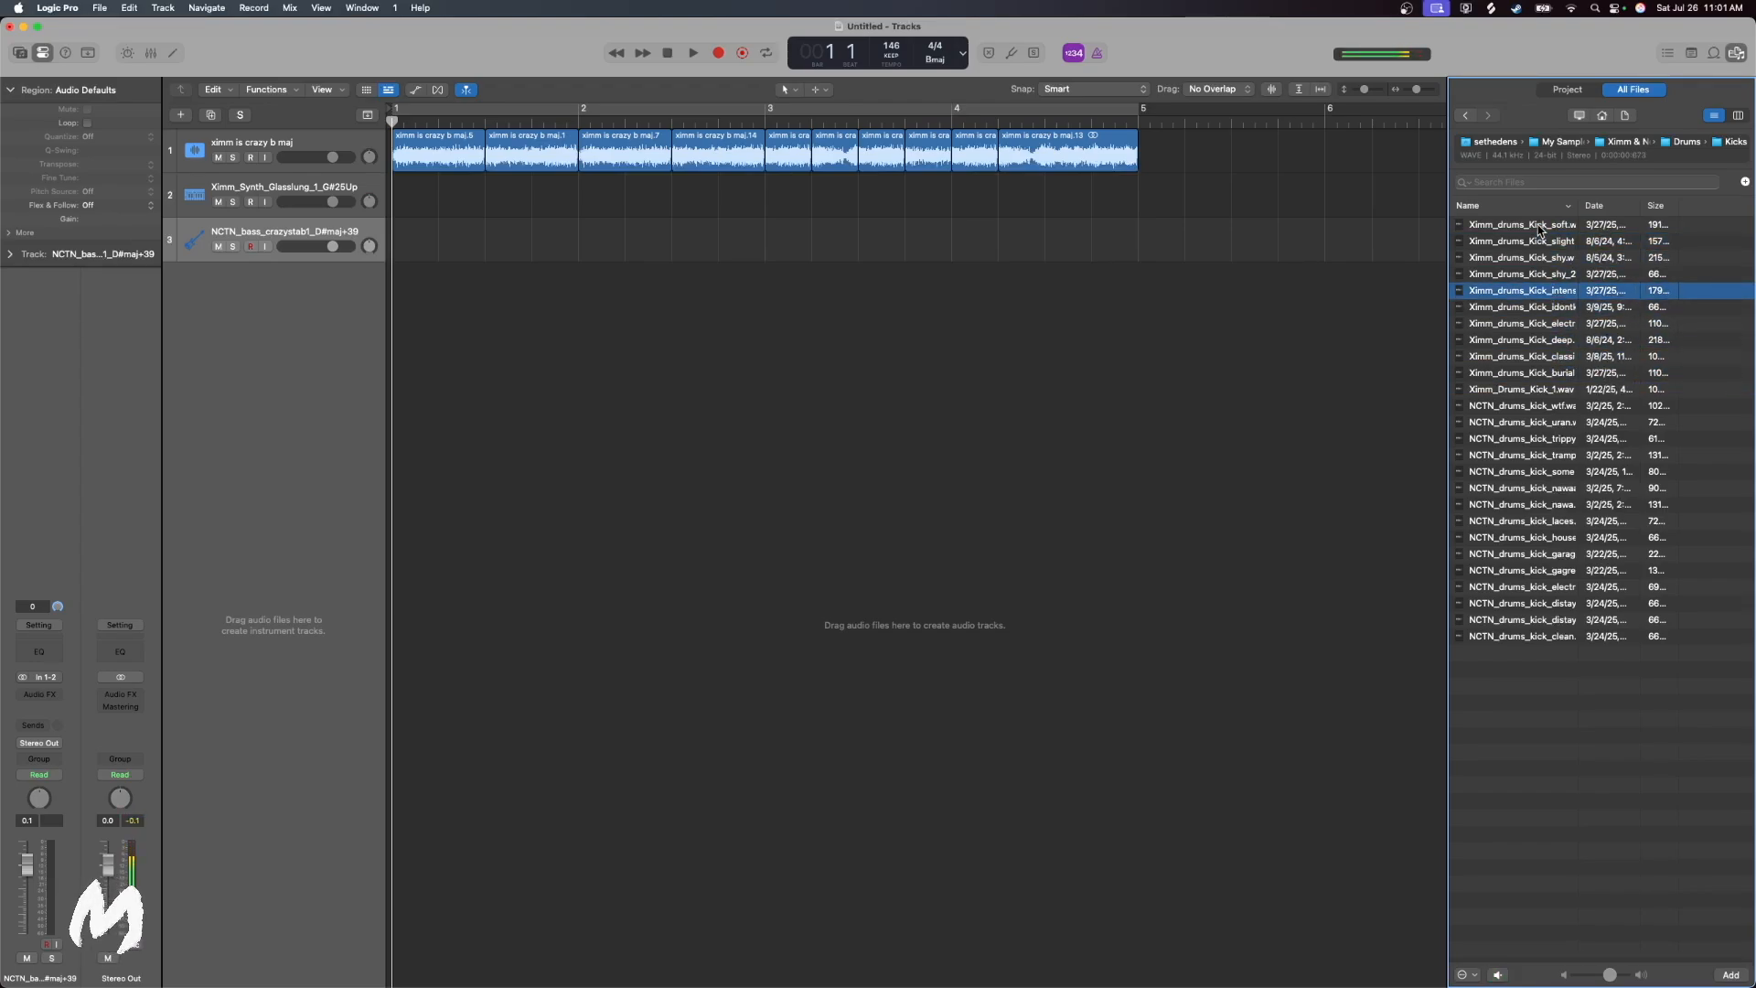
Place the Ximm_drums_Kick_intense sample on a new track at bar 1 and copy it to the start of bars 2, 3 and 4
left_click_drag(1562, 297, 601, 358)
left_click_drag(631, 291, 427, 281)
left_click(578, 119)
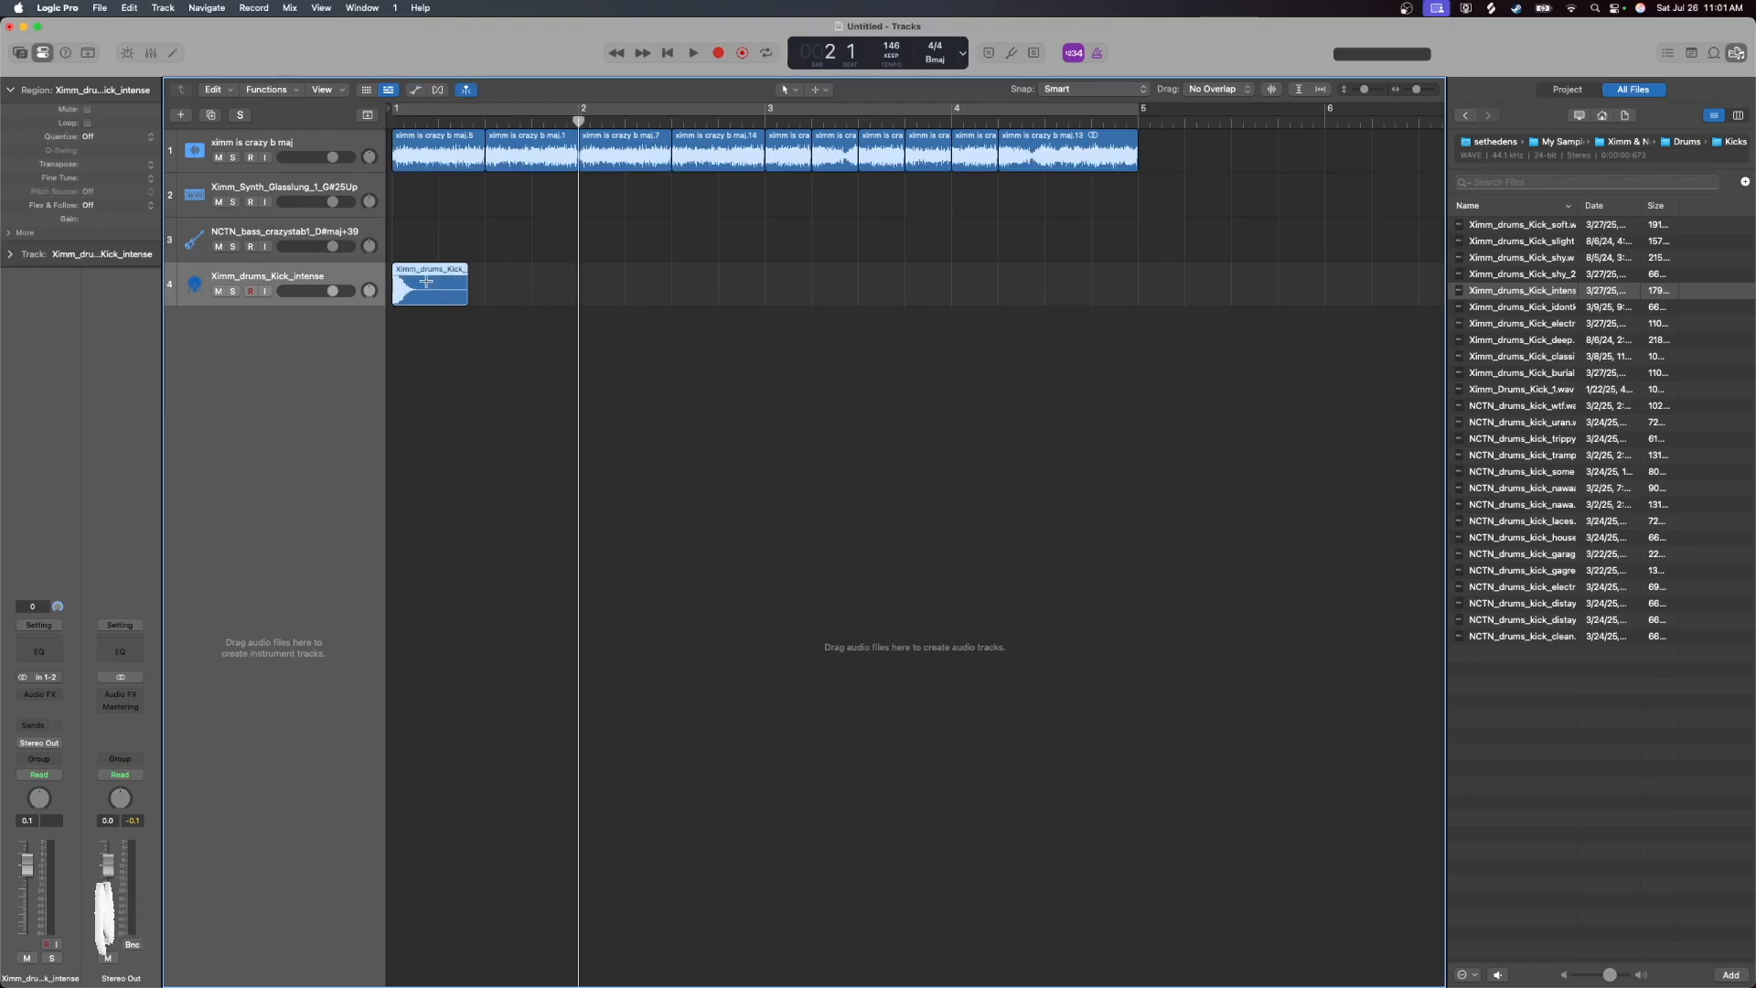
left_click(601, 275)
key("super+v")
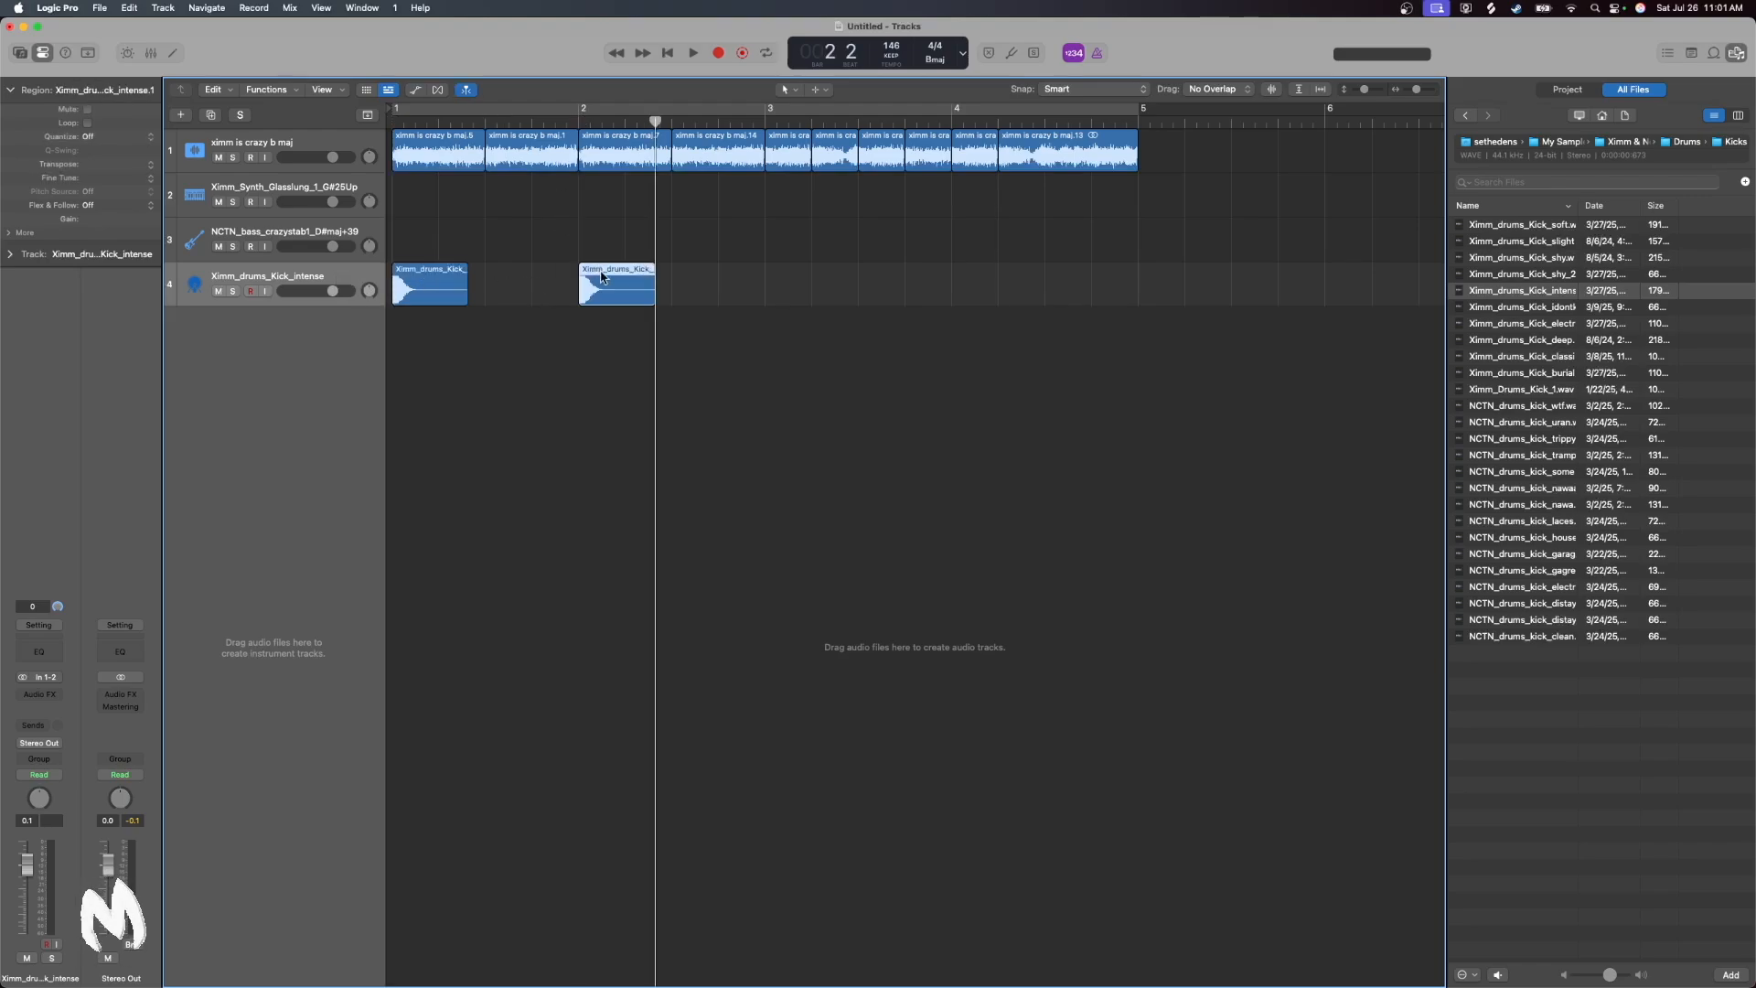
left_click(766, 119)
key("super+v")
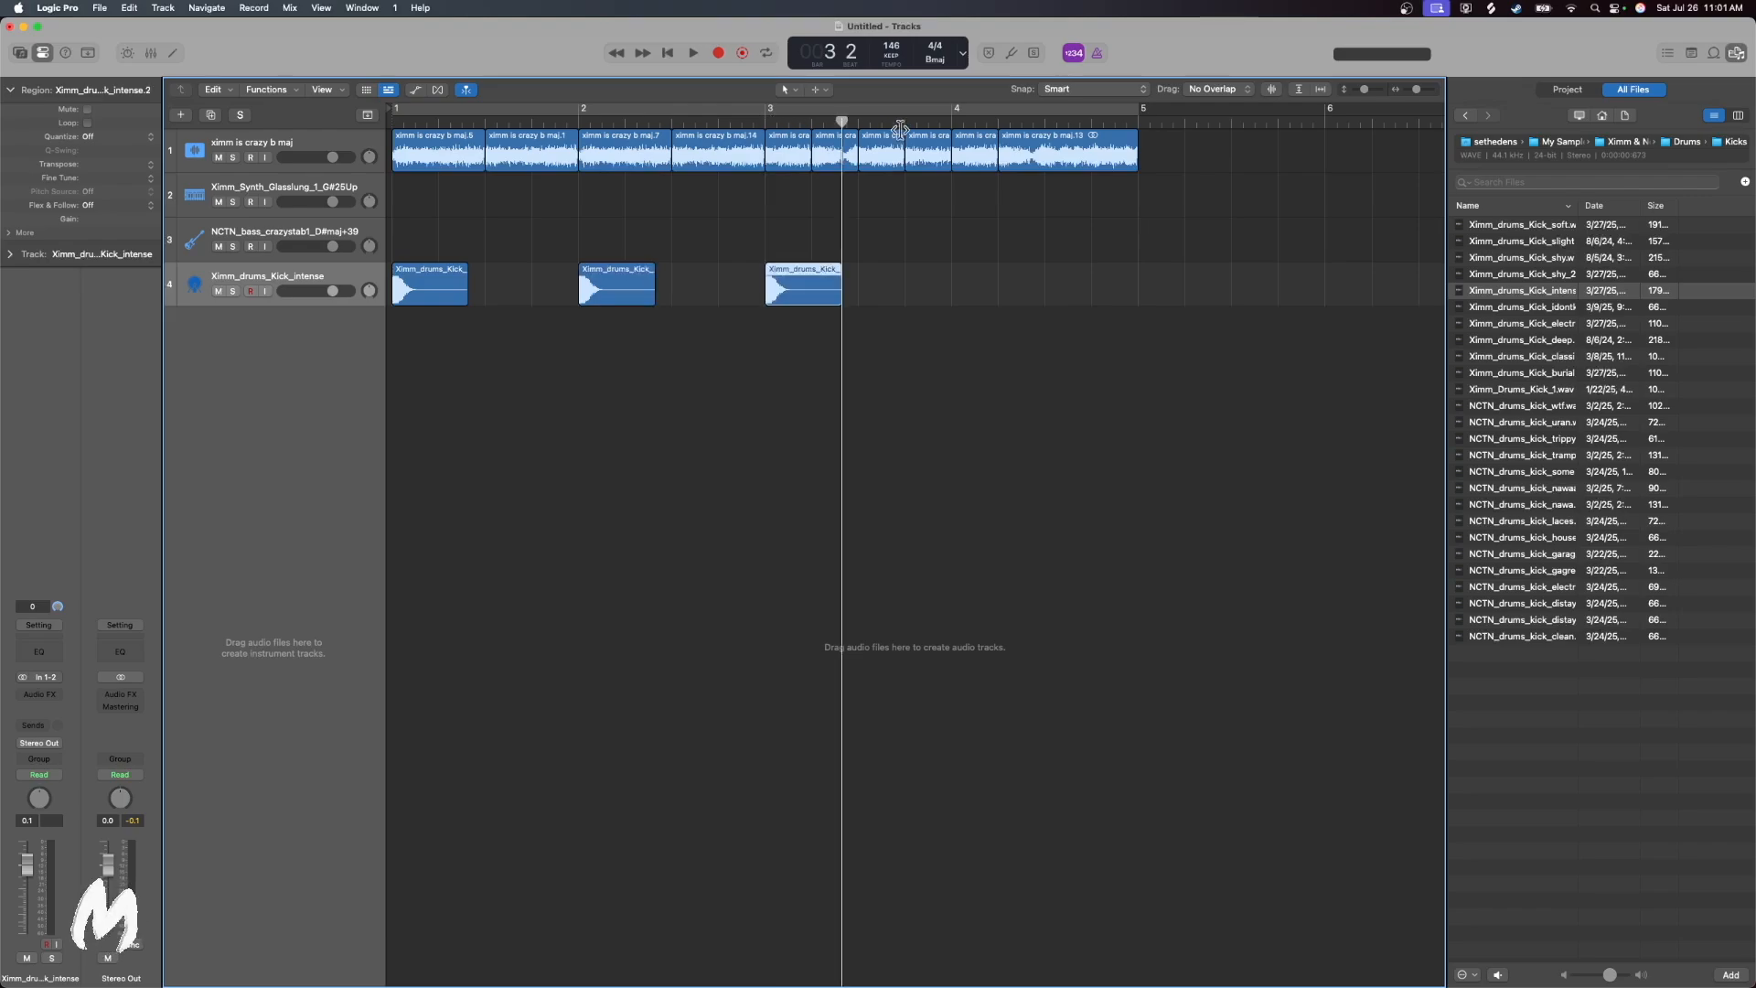
left_click(953, 120)
key("super+v")
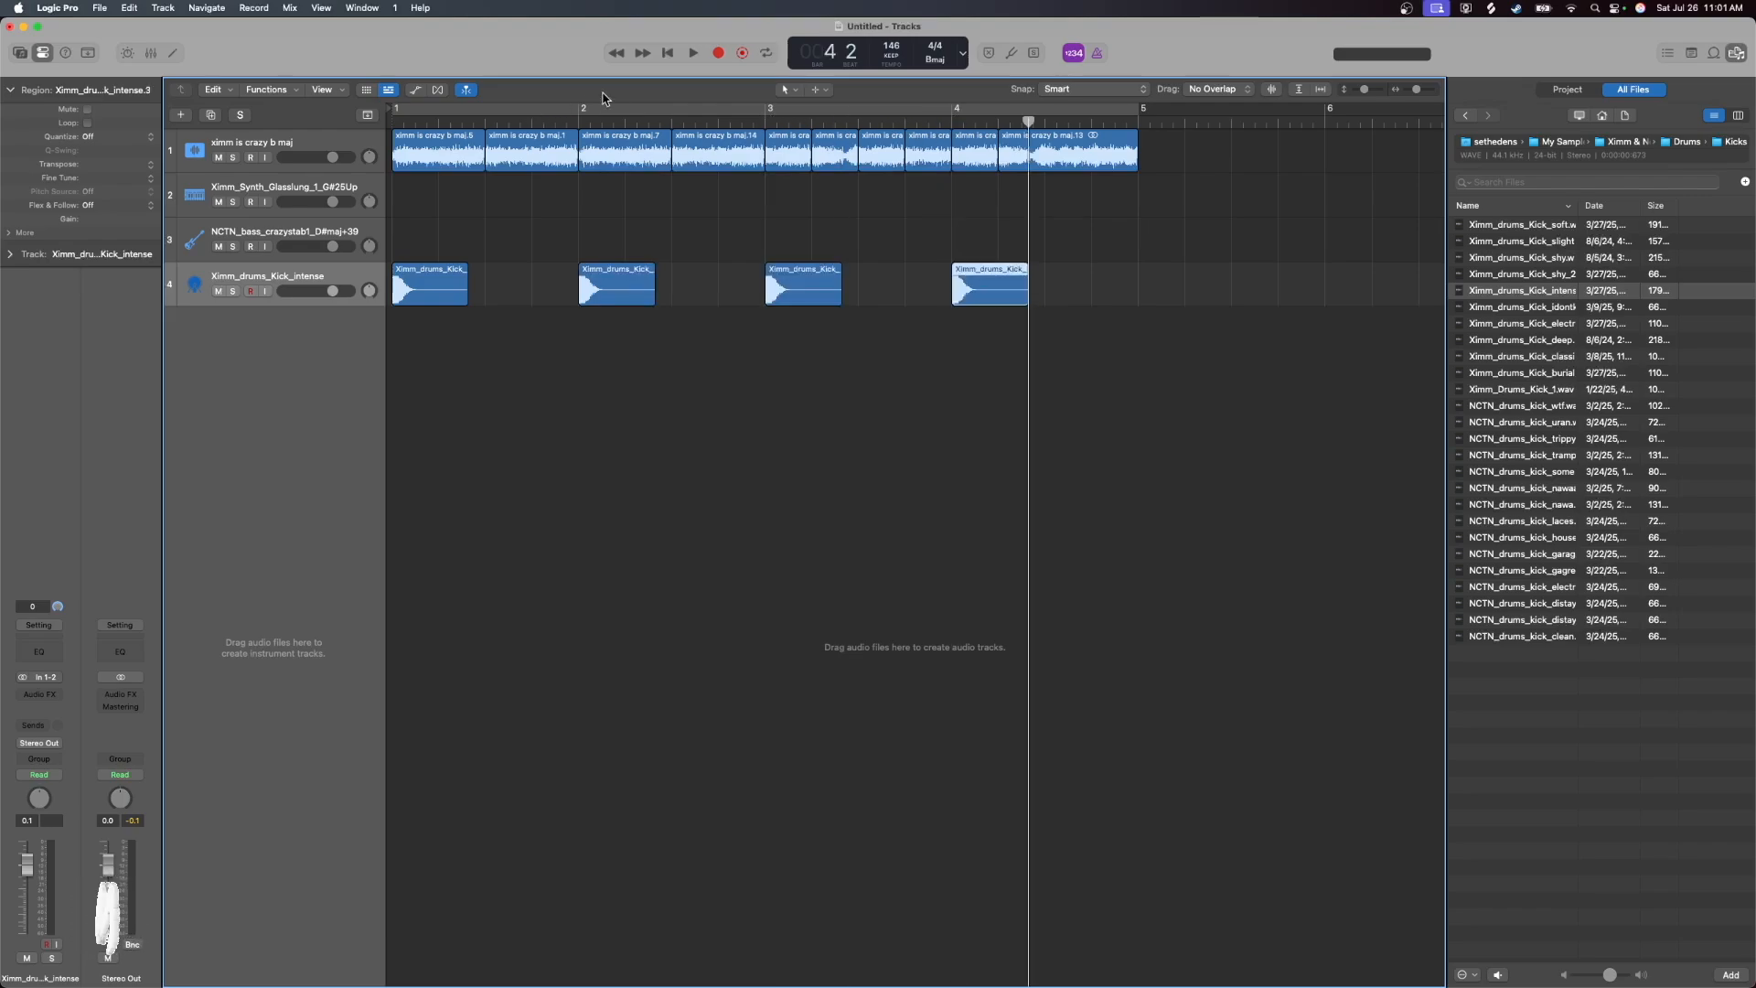
left_click(669, 55)
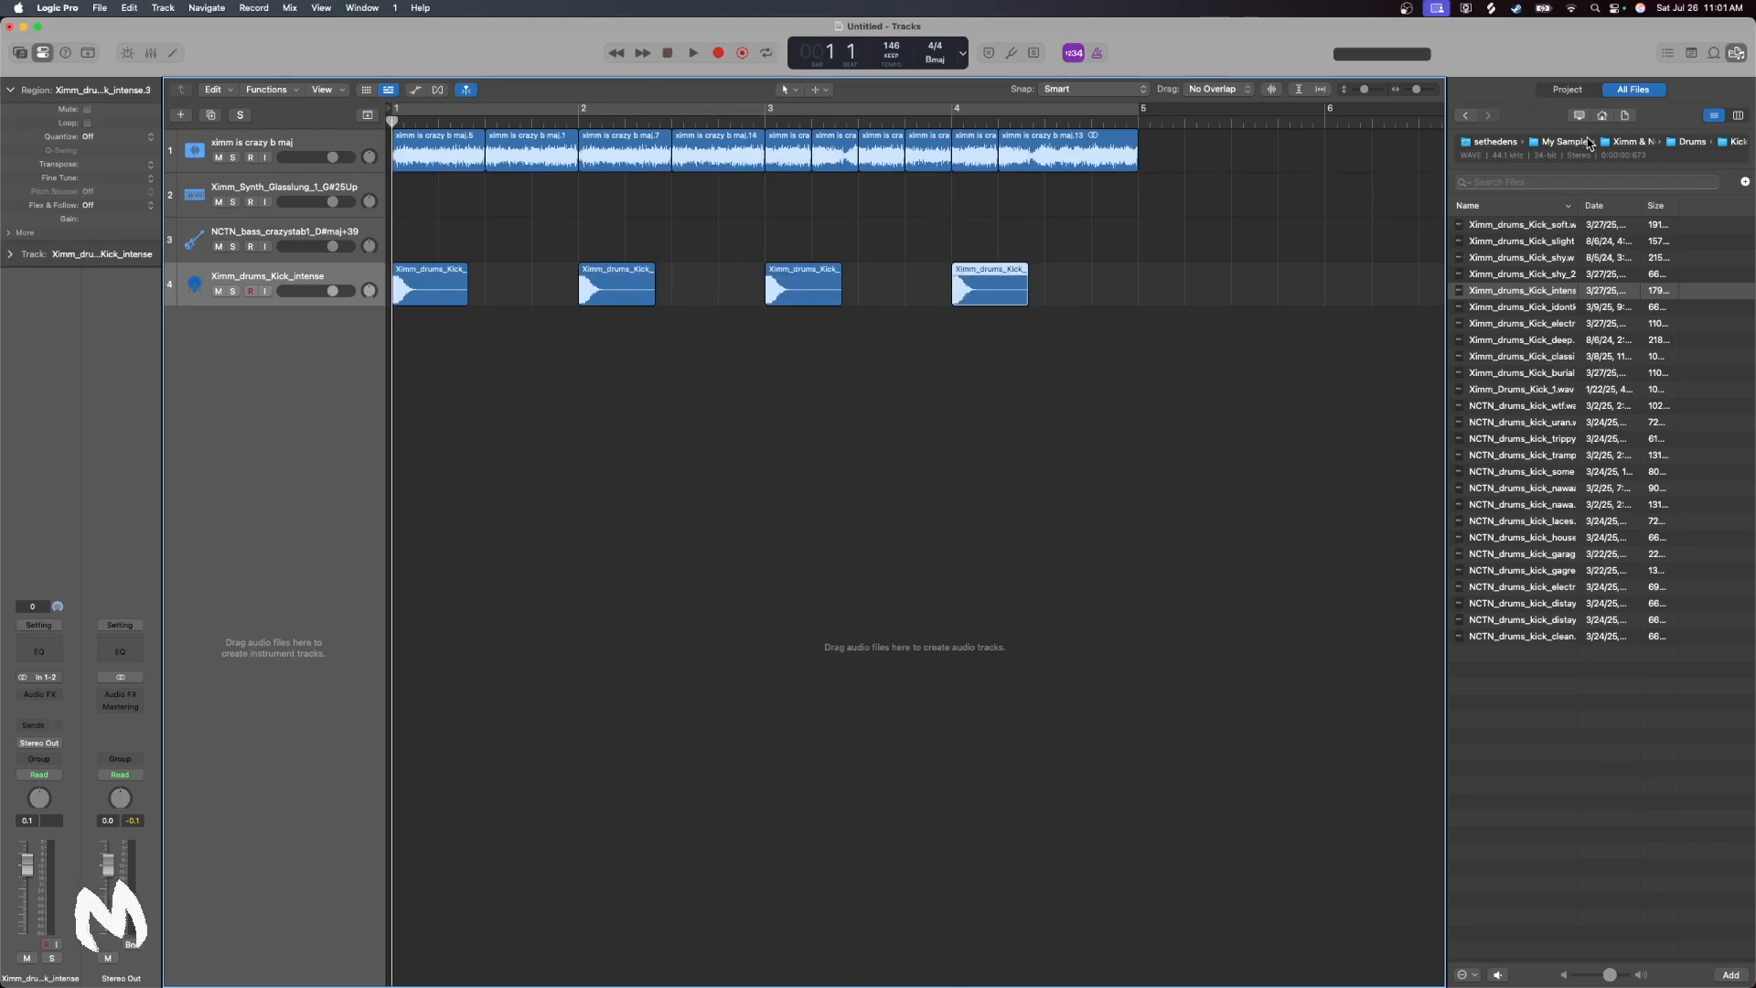
Open the Claps folder in the sample pack's Drums folder and preview the claps, ending on NCTN_clap_triniteesque
left_click(1631, 141)
double_click(1490, 275)
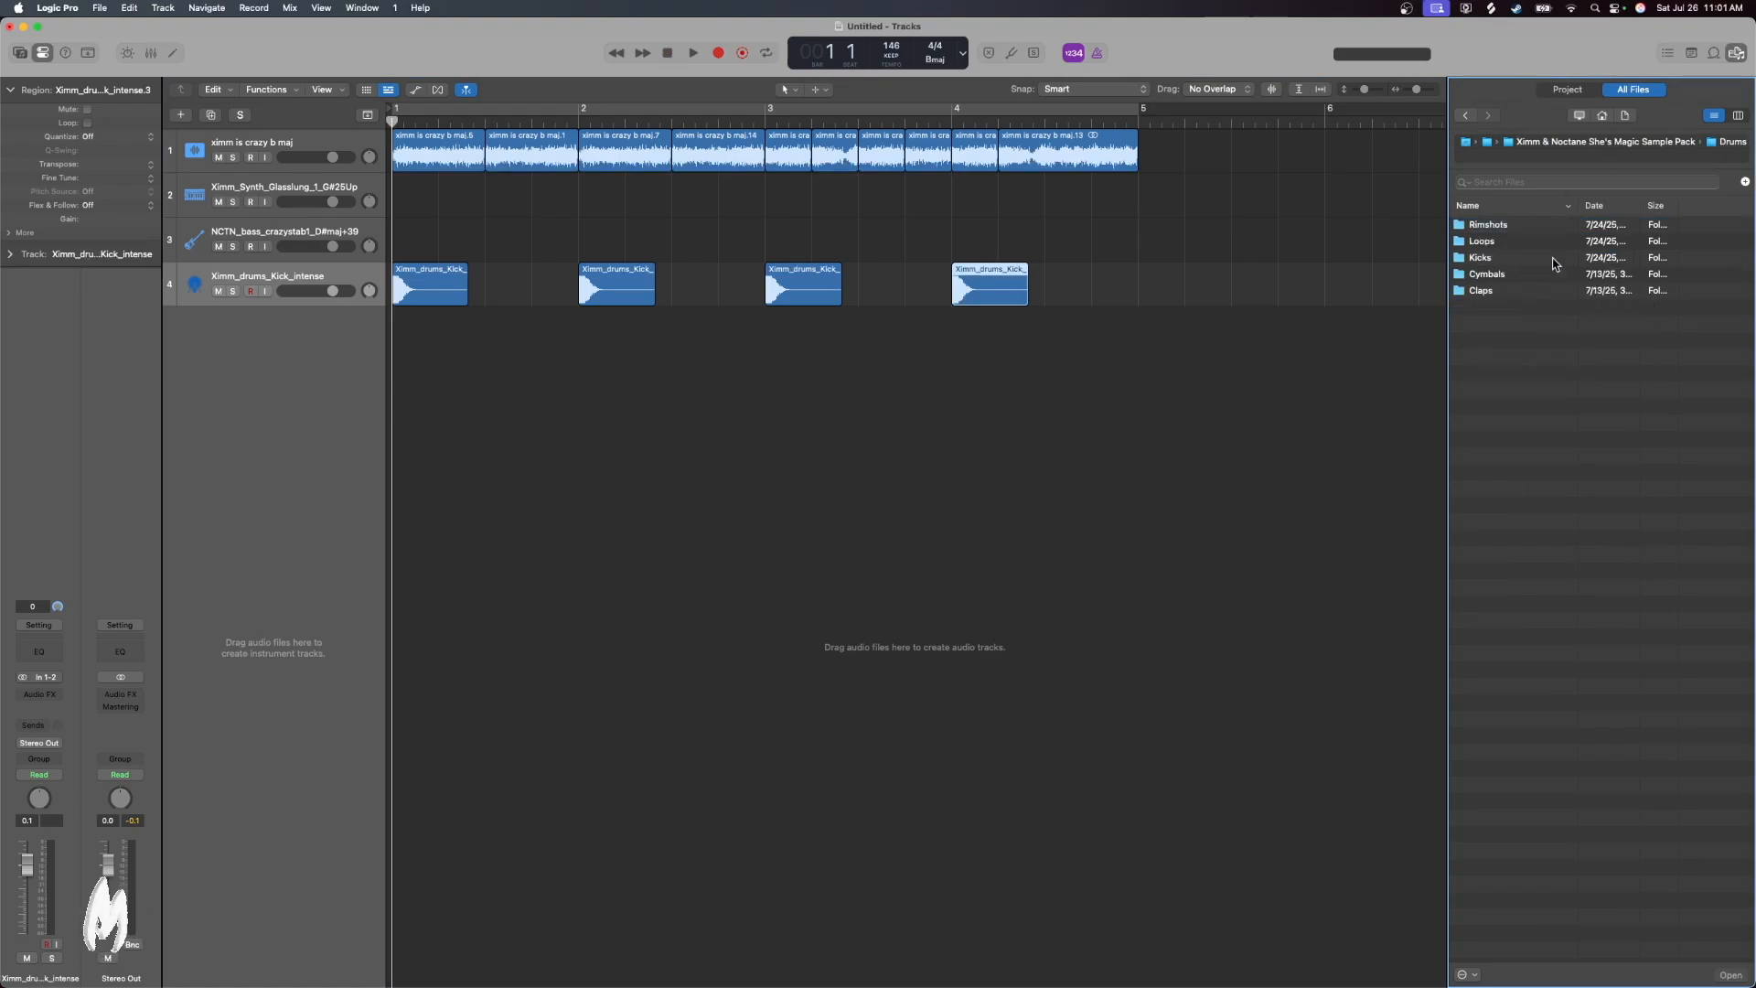
double_click(1492, 292)
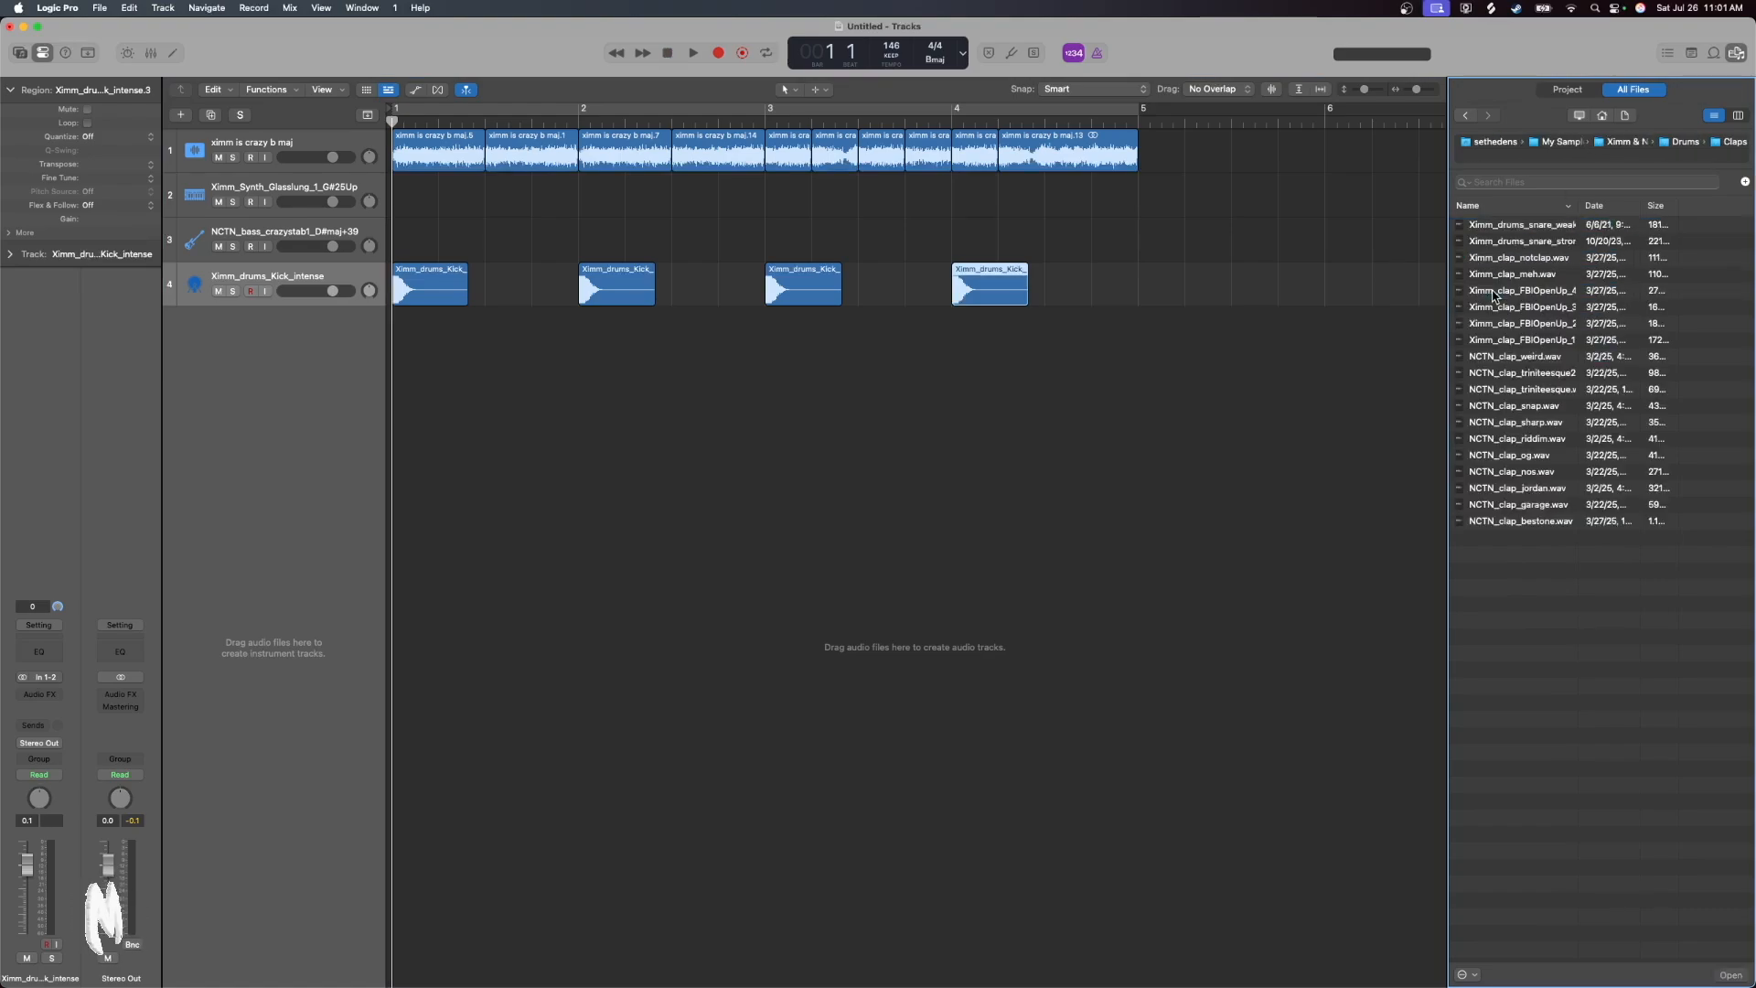
left_click(1536, 227)
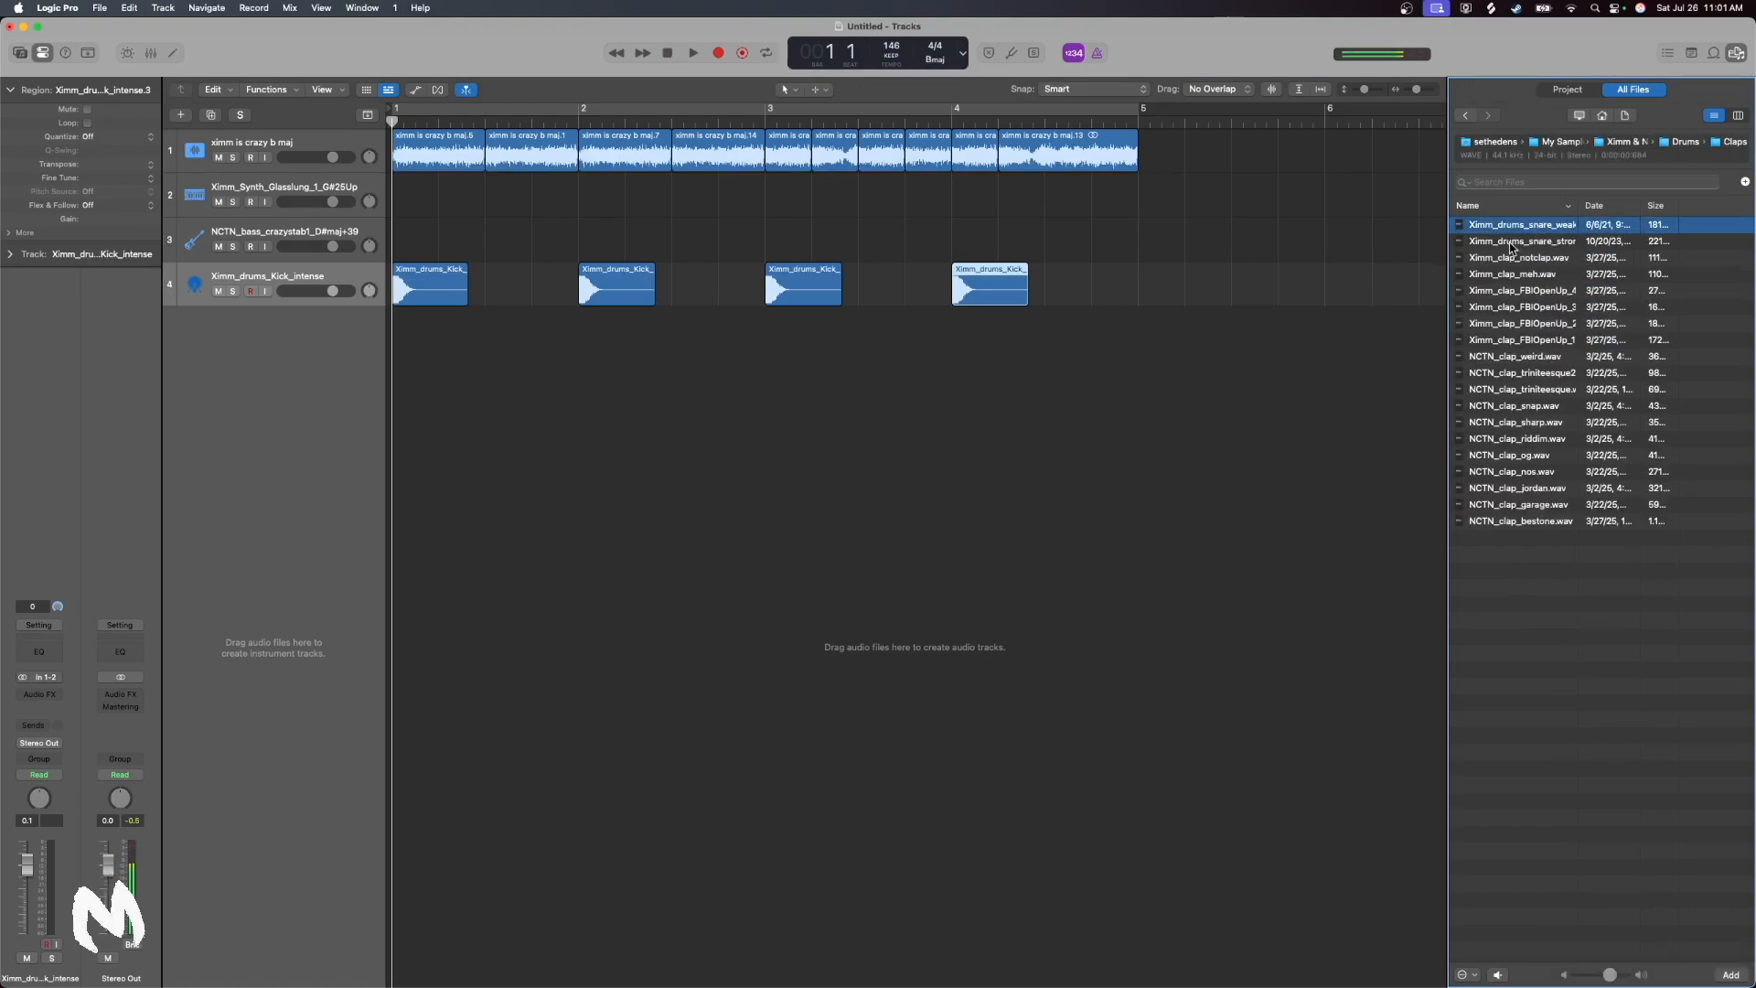
left_click(1511, 242)
key("Down")
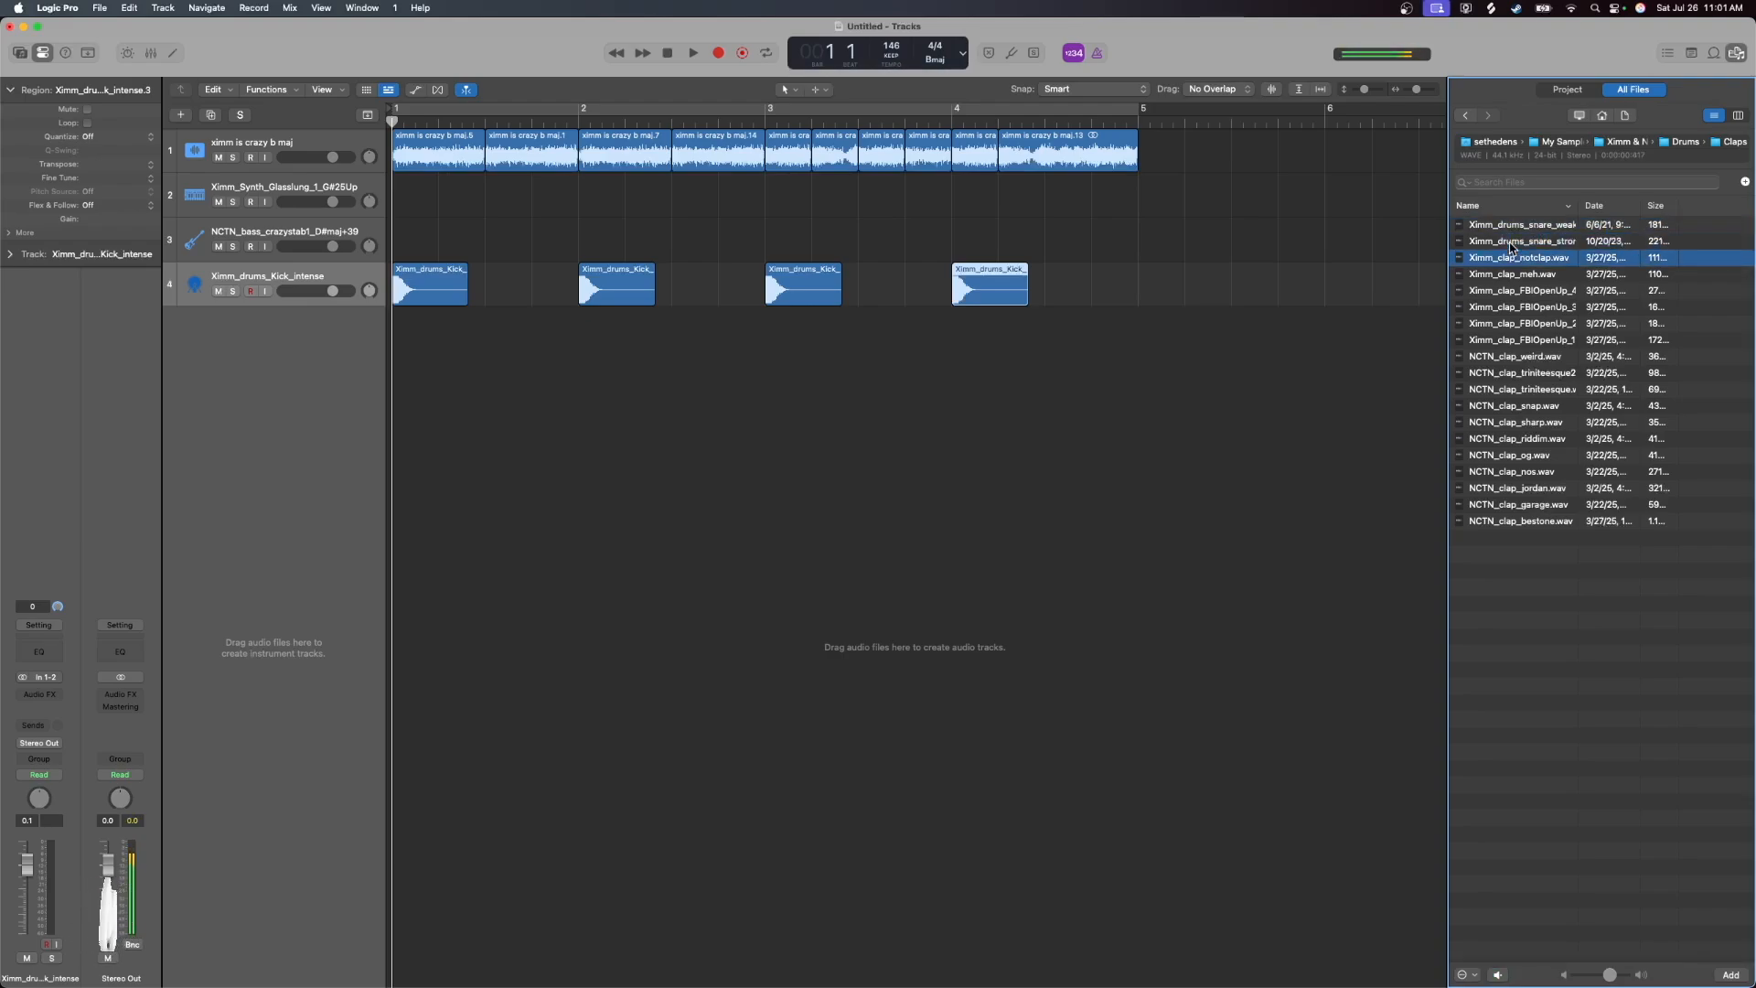
key("Down")
key("Down")
key("Down")
key("Down")
key("Down")
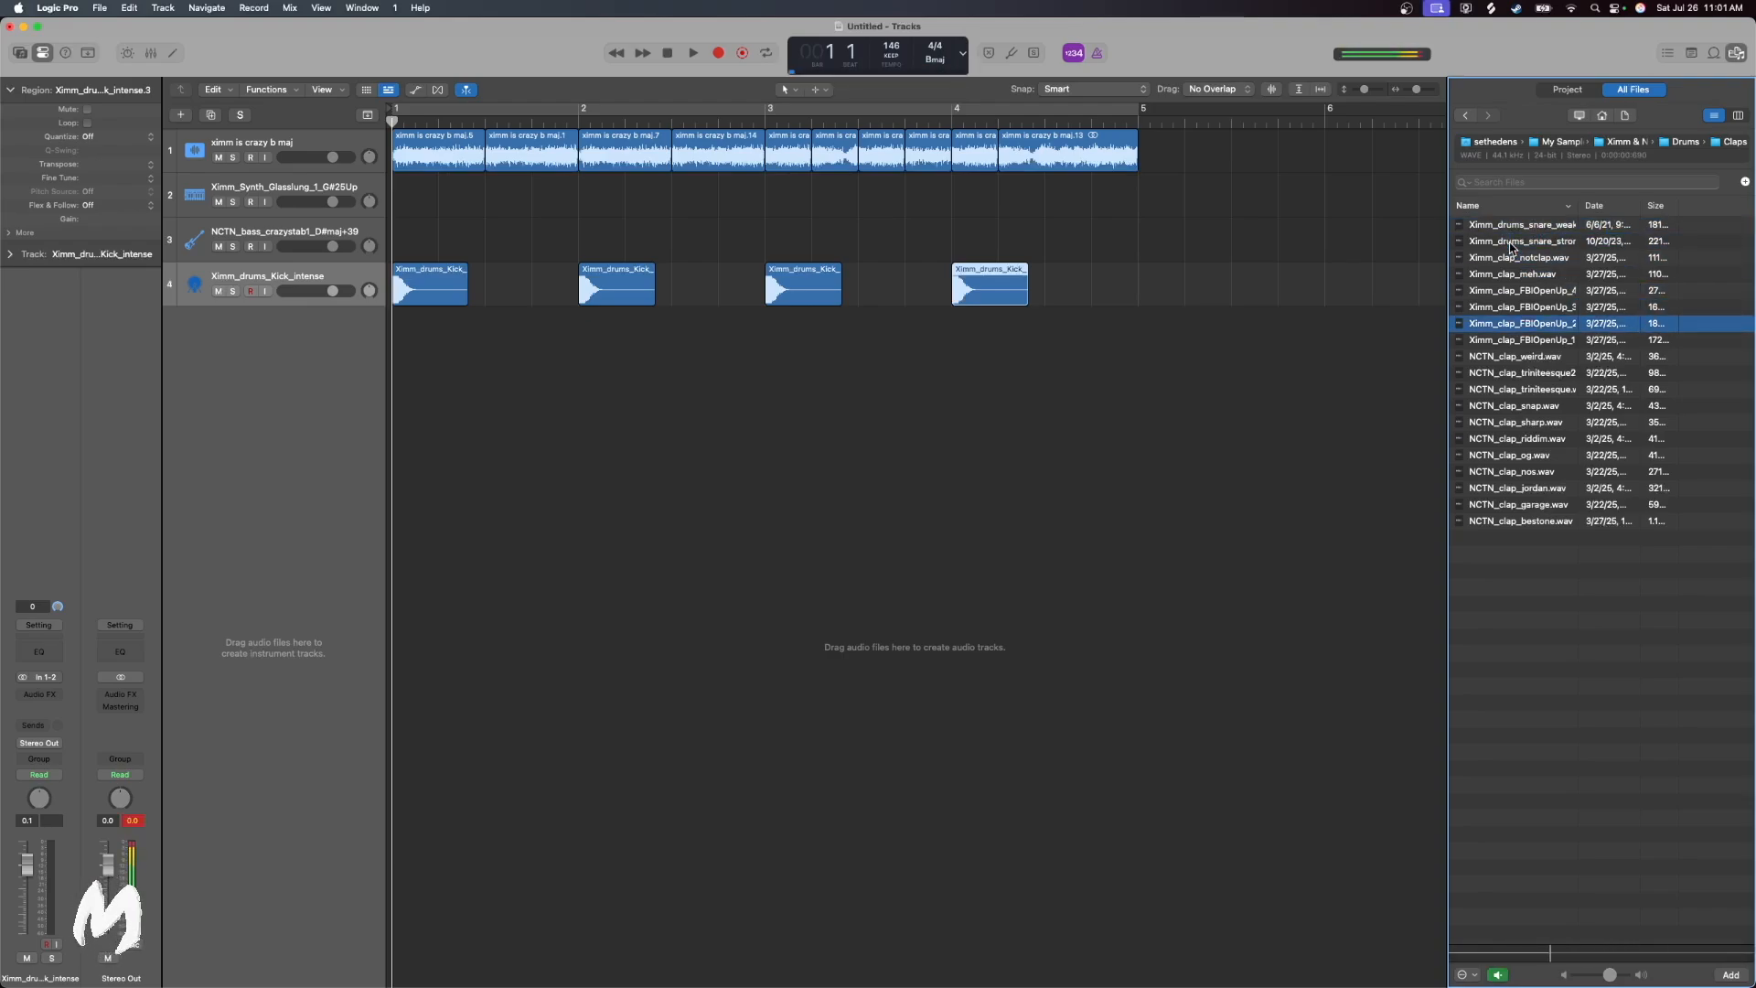
key("Down")
key("Down")
key("Down")
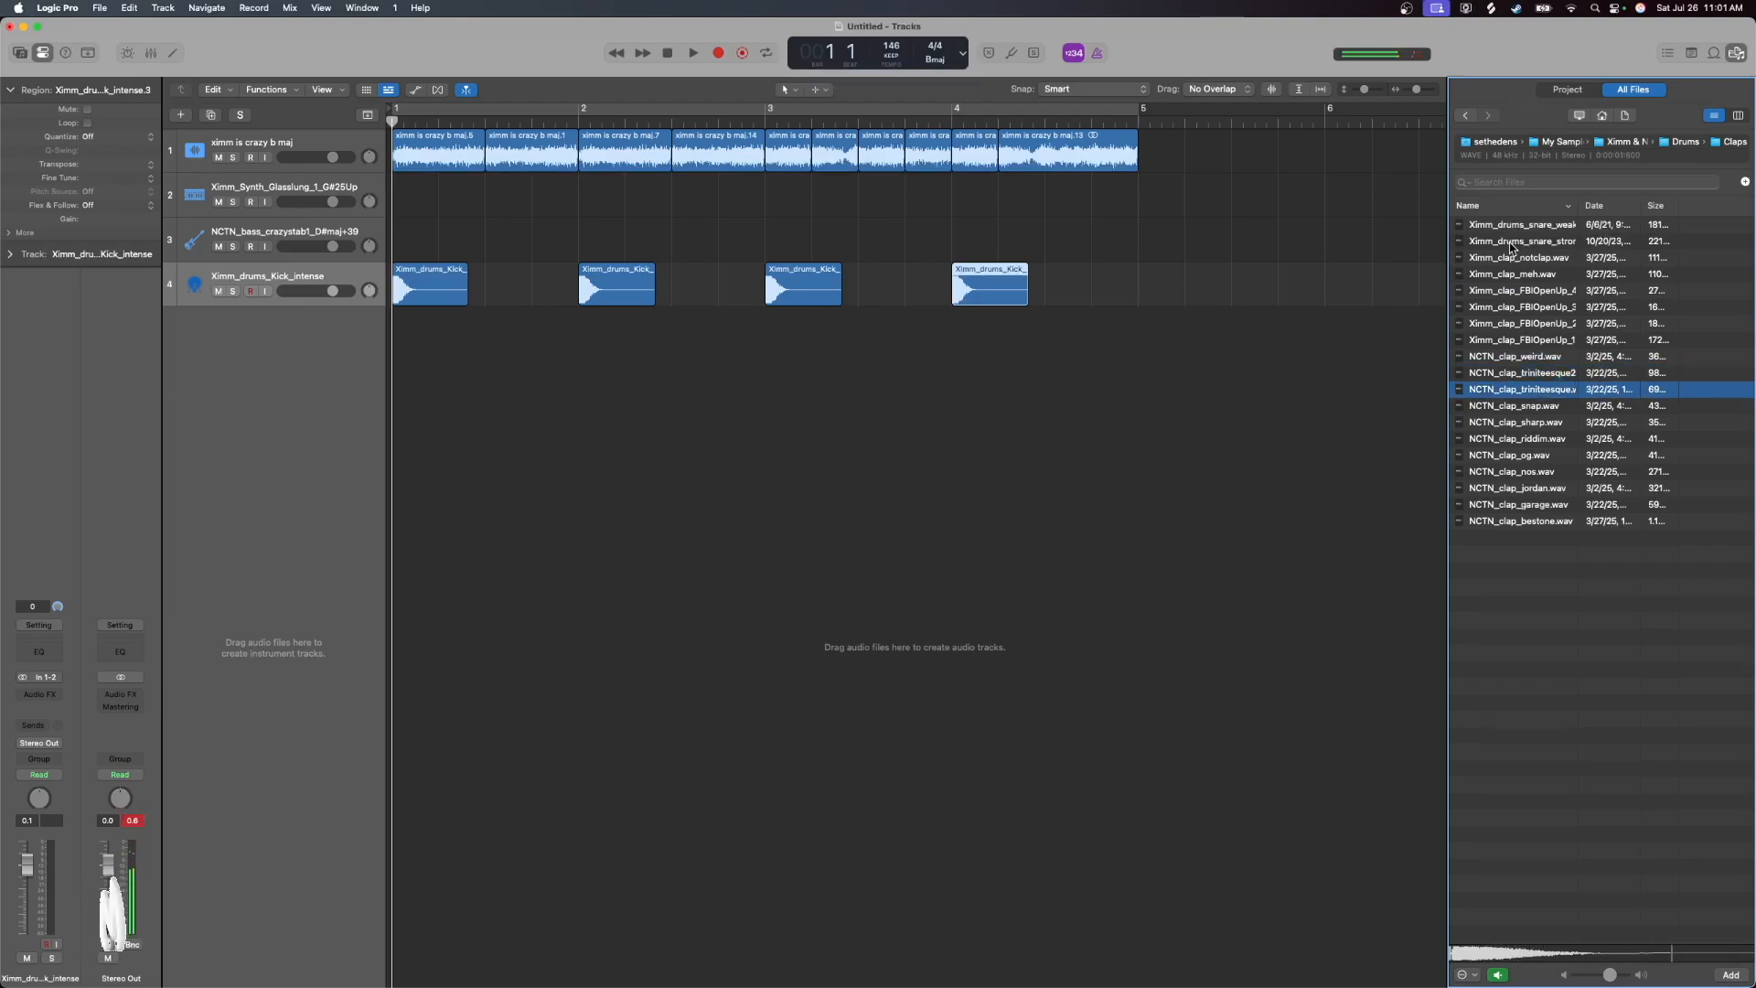
key("Down")
key("Down")
key("Down")
key("Down")
key("Down")
key("Down")
key("Down")
key("Down")
key("Up")
key("Up")
key("Up")
key("Up")
key("Up")
key("Up")
key("Up")
key("Up")
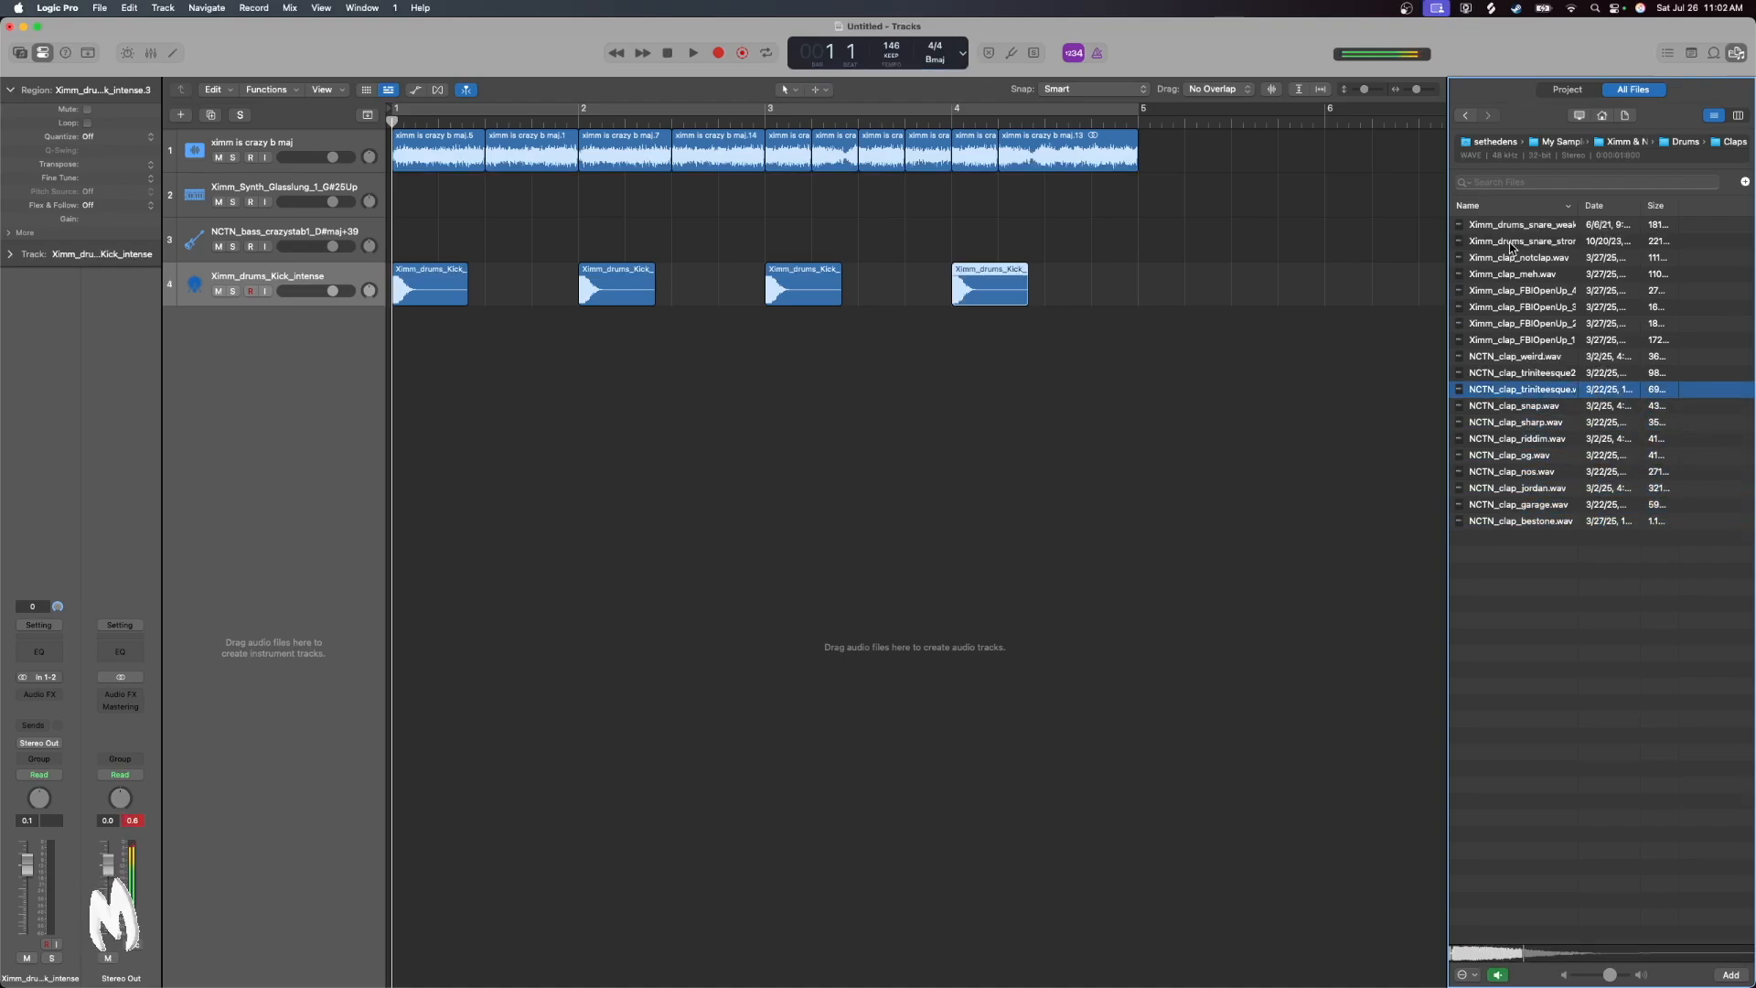
Place NCTN_clap_triniteesque on a new track at beat 3 of bar 1 and cut off its tail at bar 2
left_click_drag(1548, 395, 499, 446)
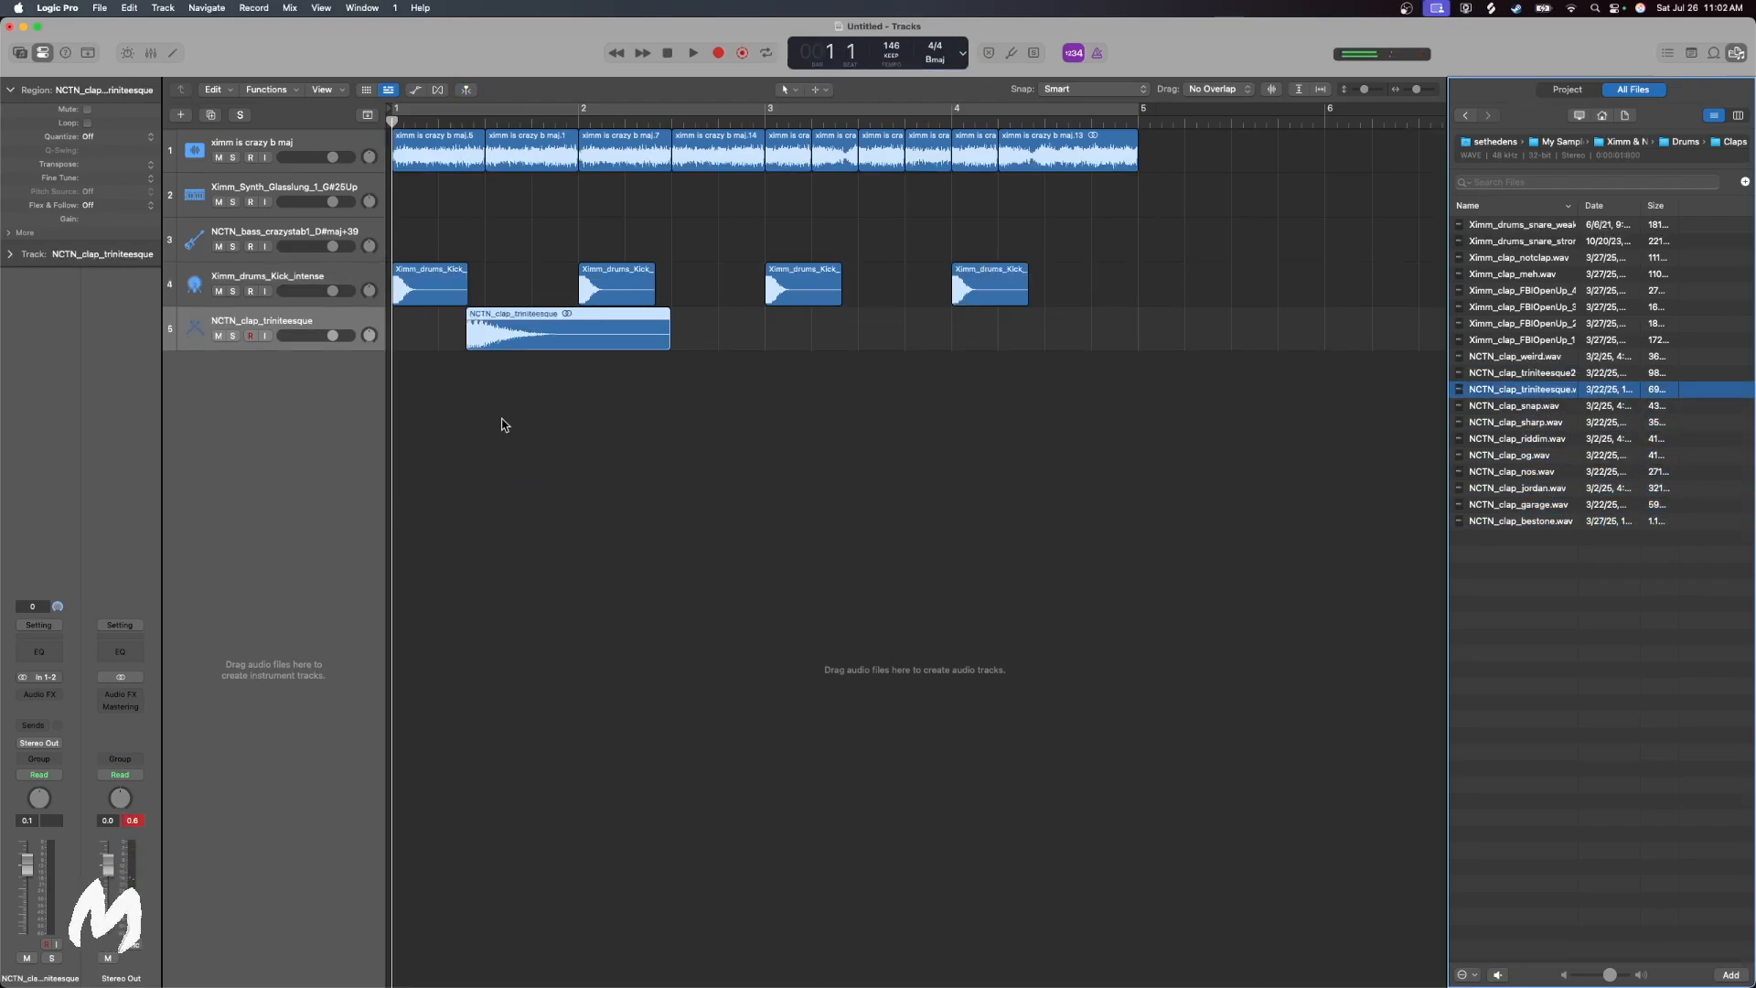
left_click_drag(494, 337, 513, 336)
left_click(577, 121)
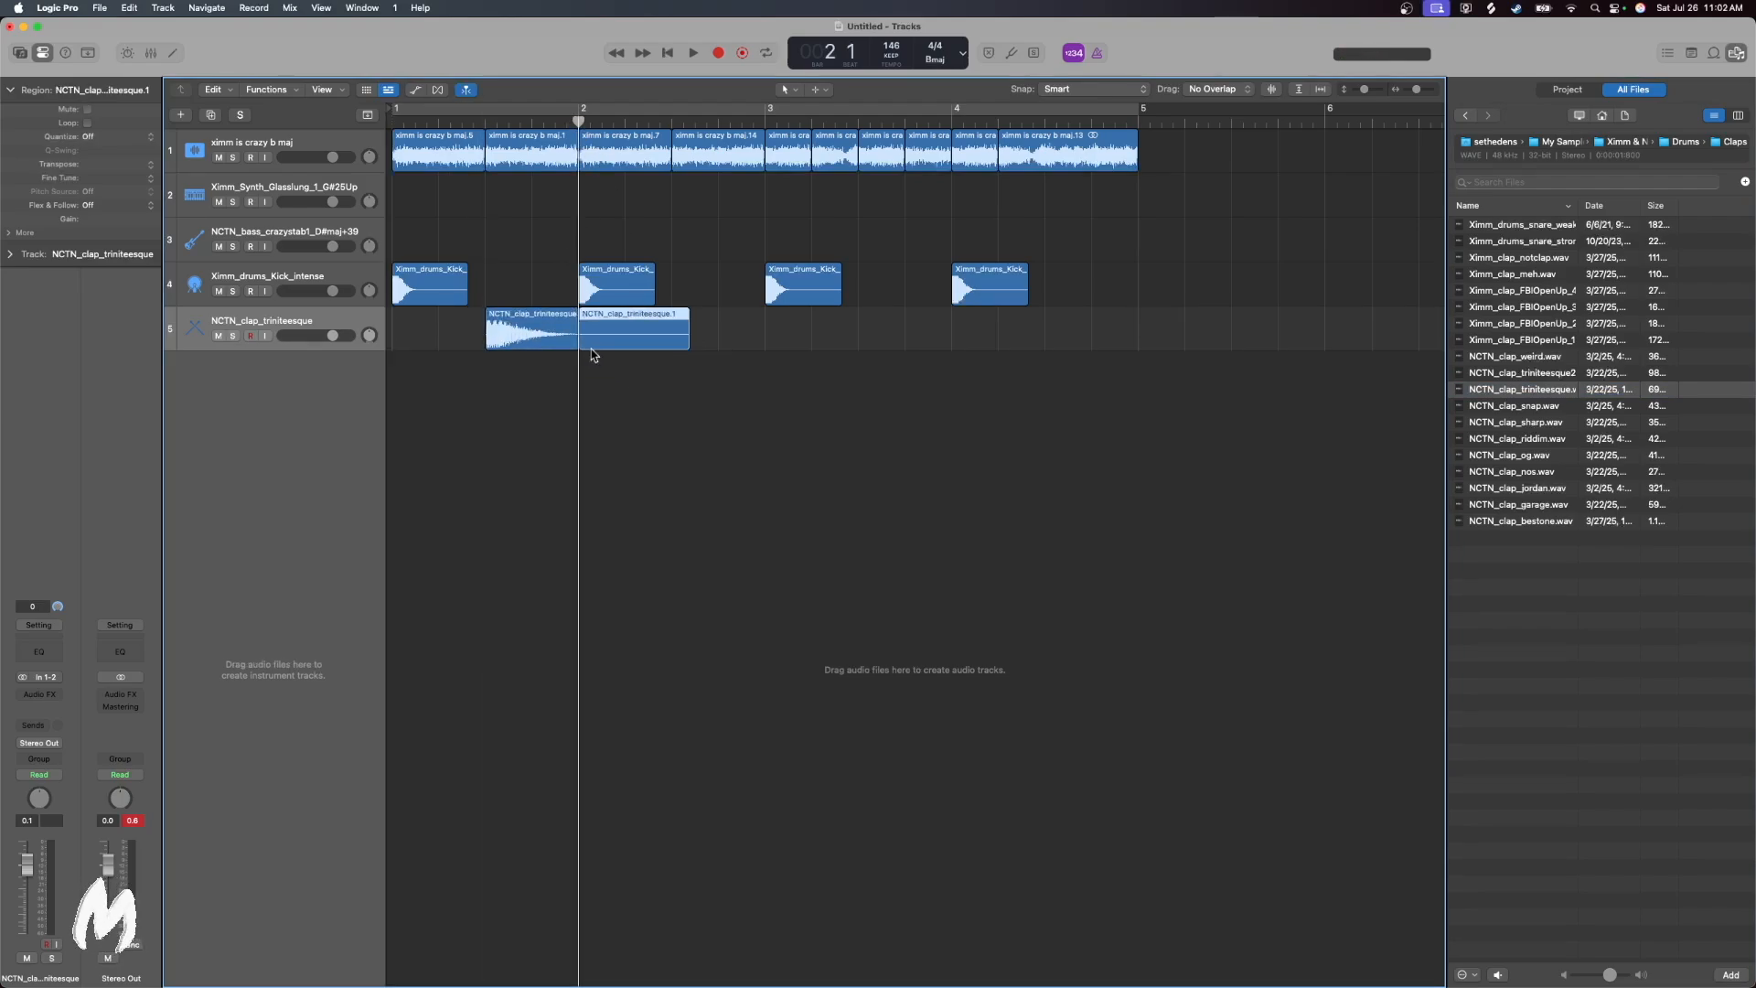
key("Delete")
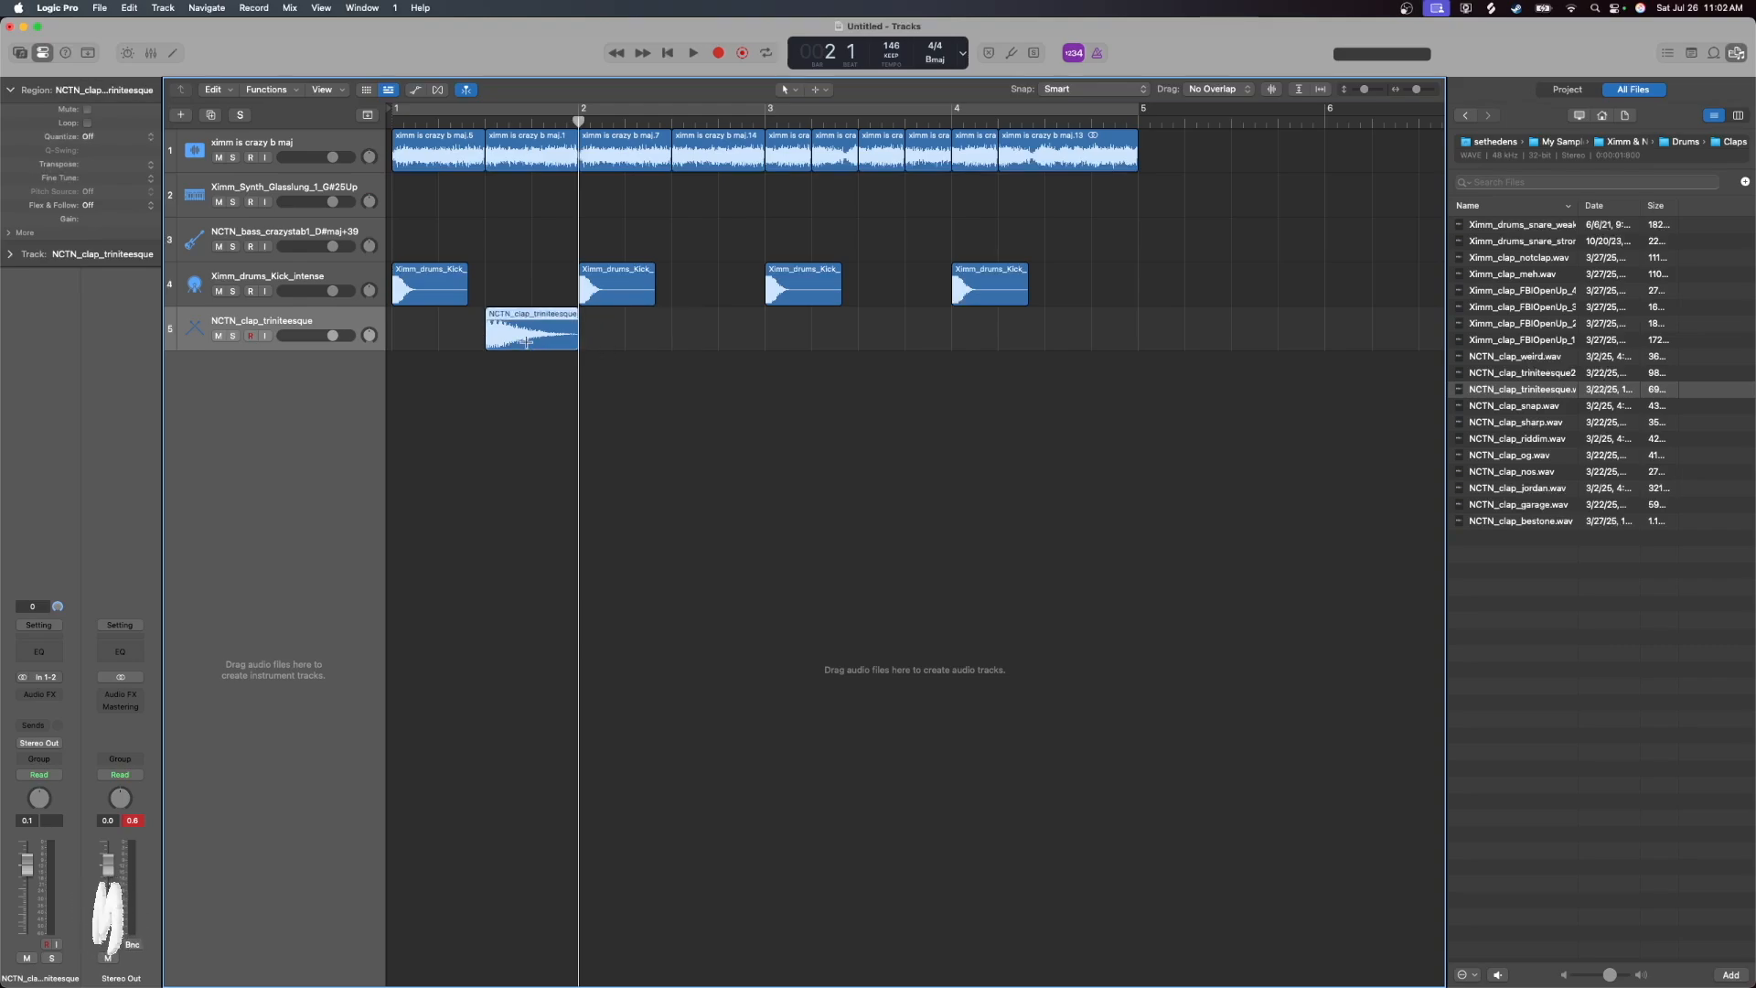
Copy the trimmed clap to beat 3 of bars 2, 3 and 4
left_click(673, 120)
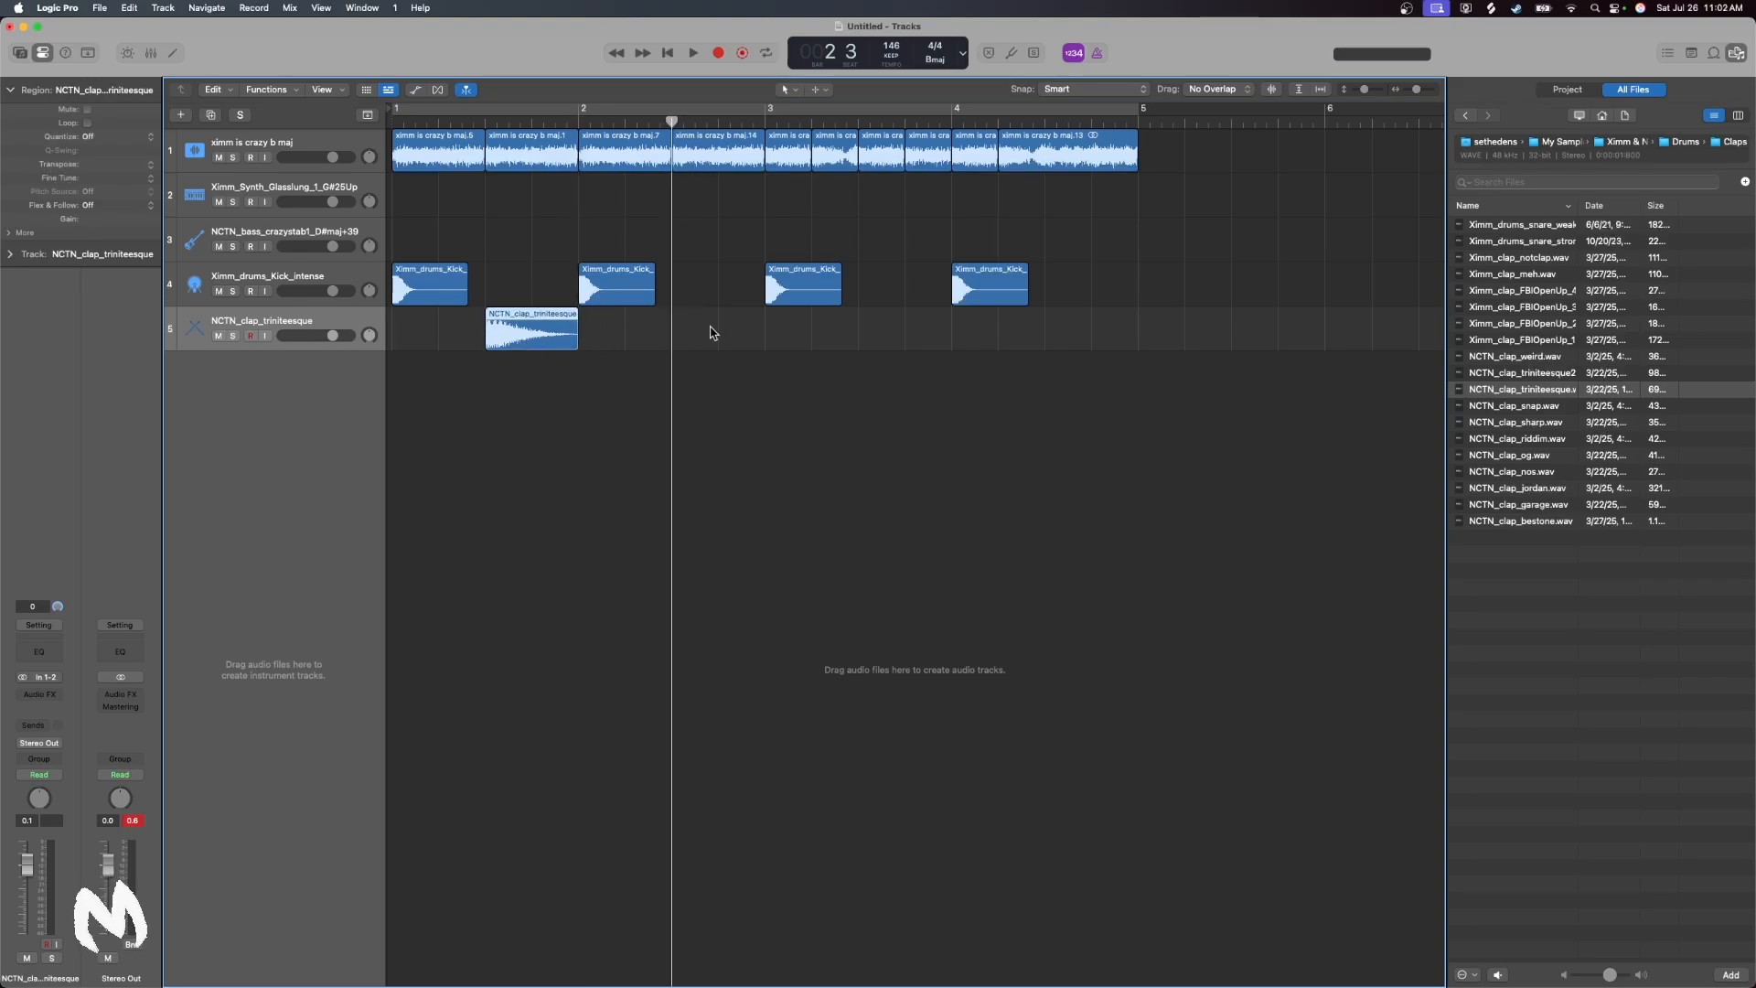
key("super+v")
left_click(860, 120)
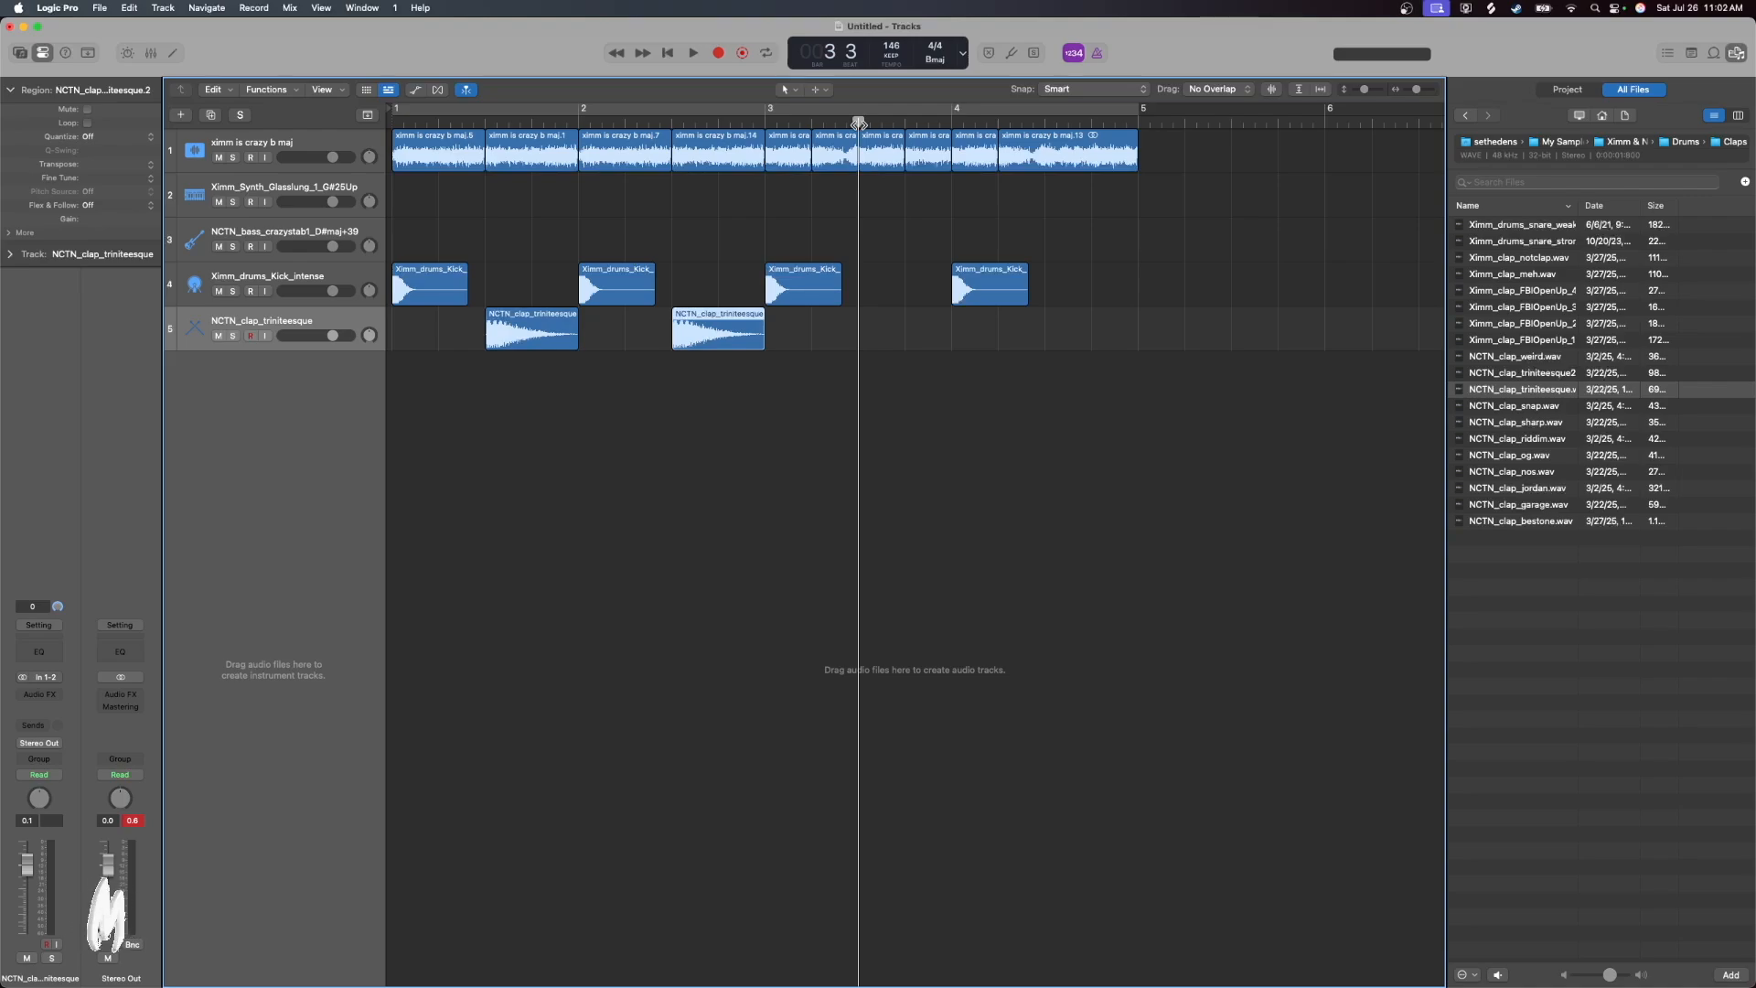
key("super+v")
left_click(1045, 121)
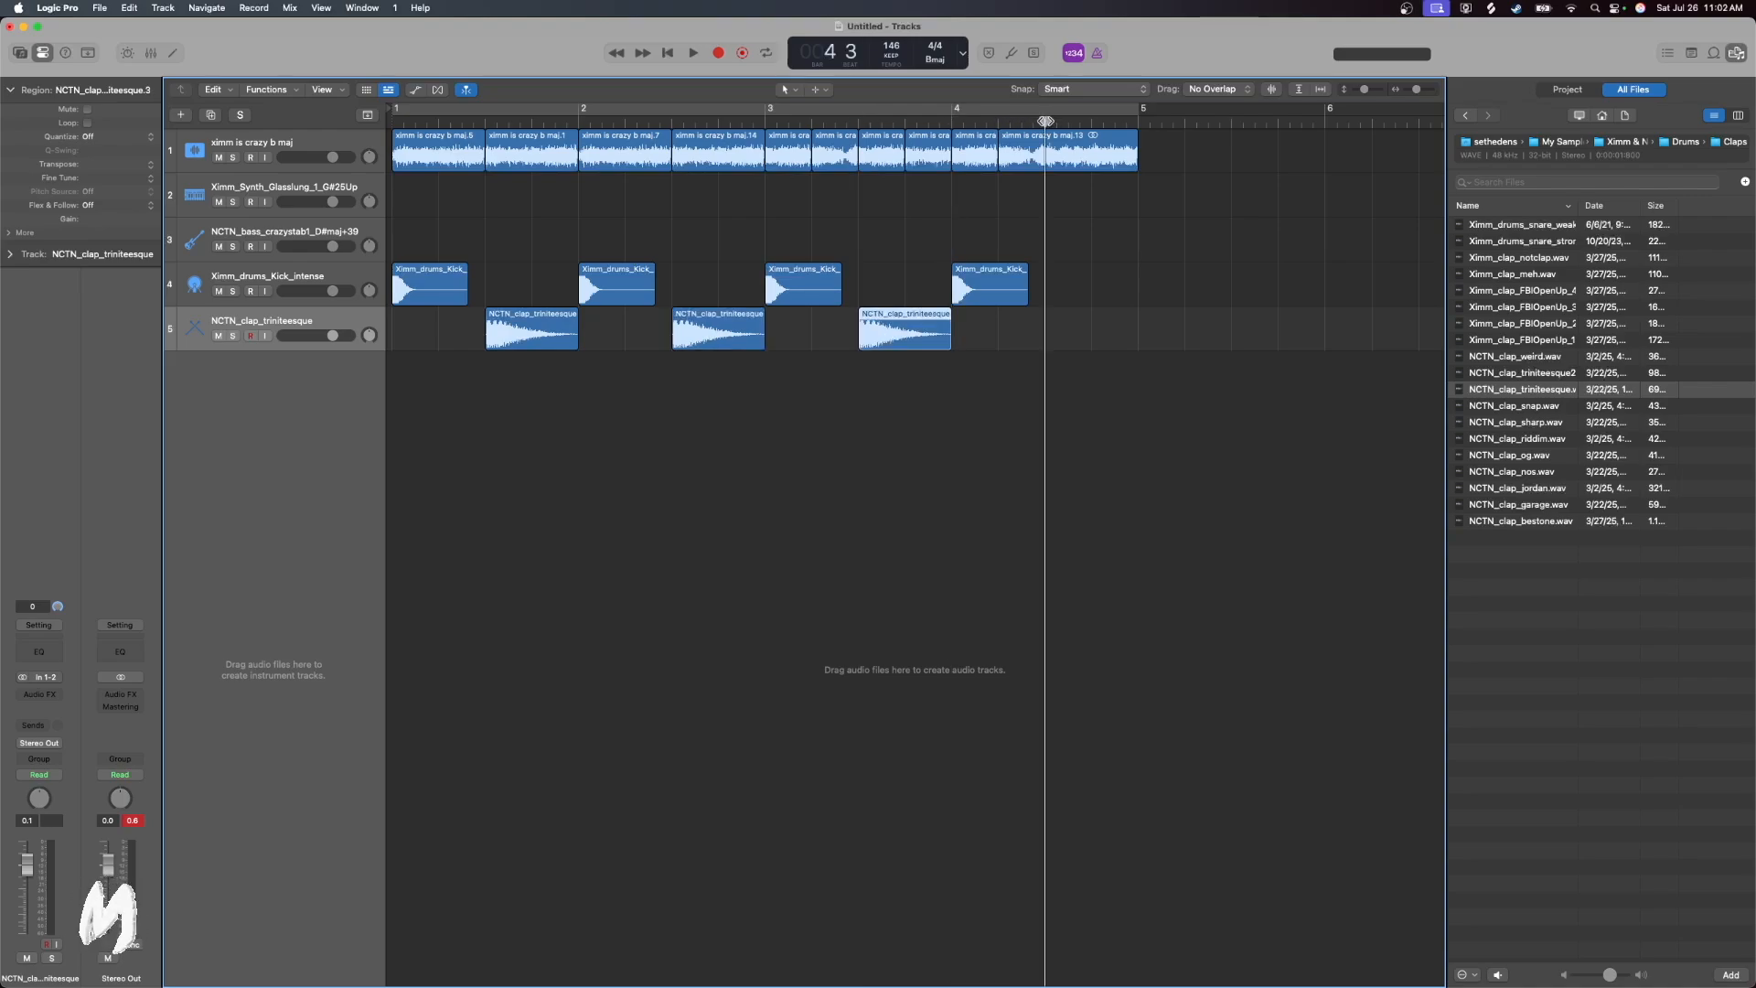
key("super+v")
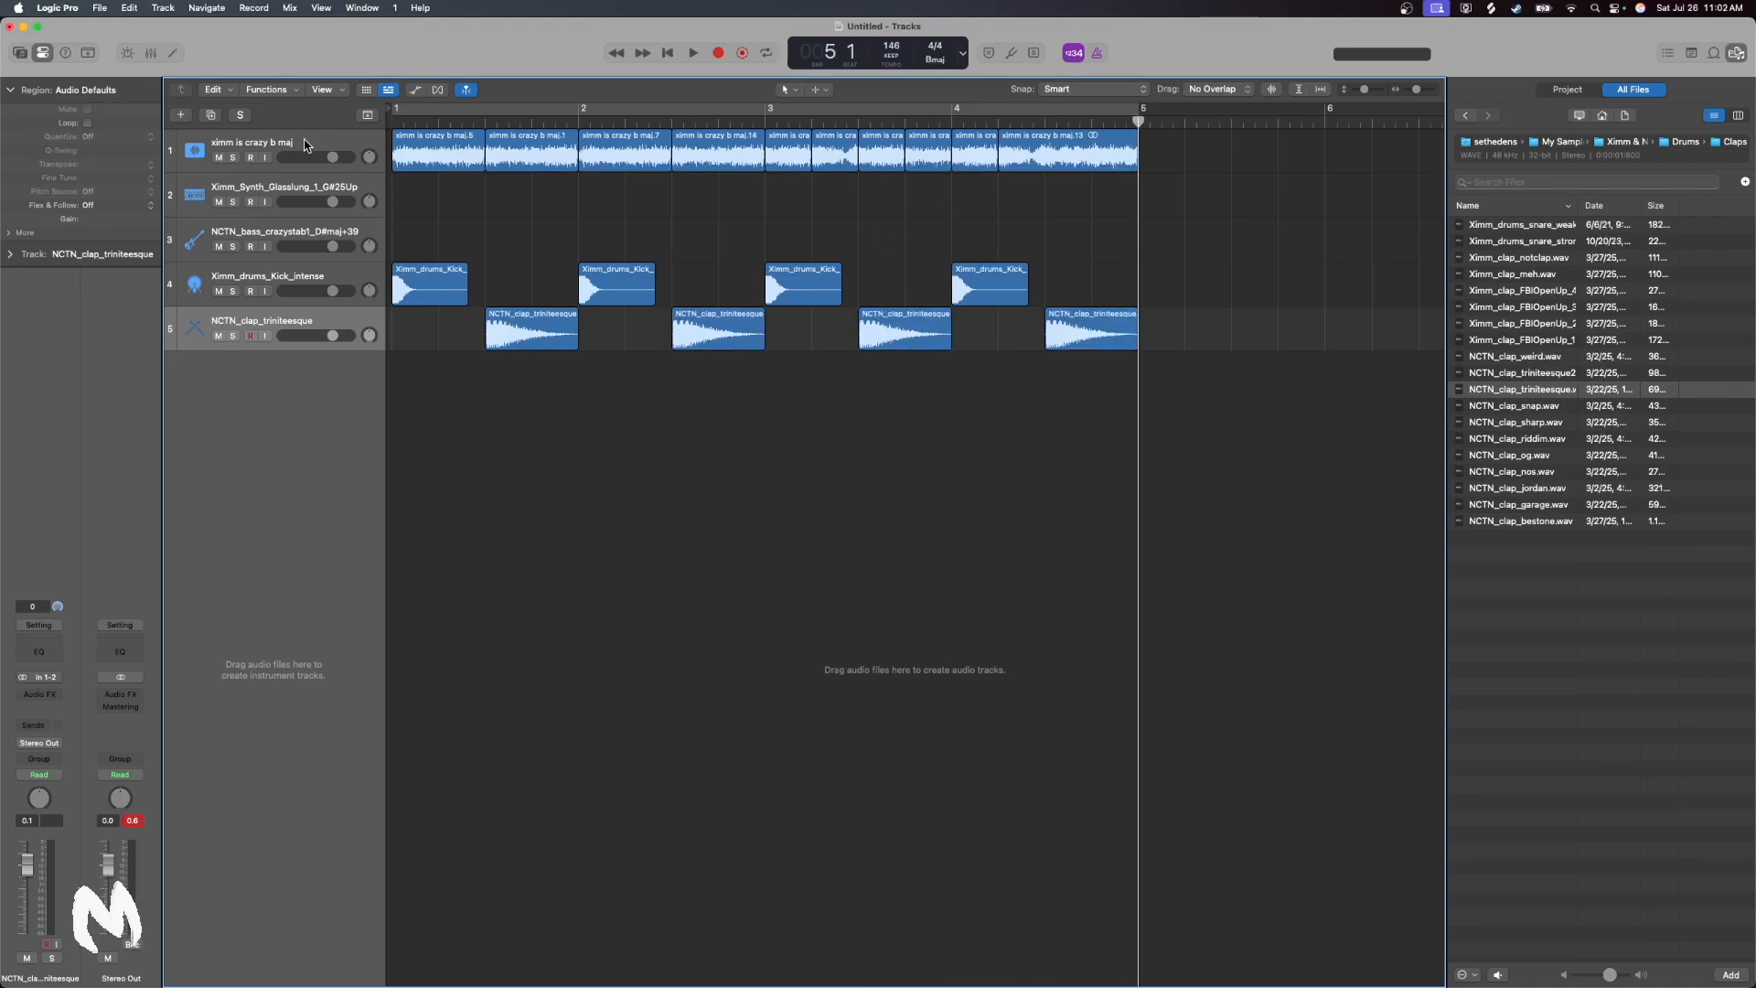
Route the output of the "ximm is crazy b maj" sample track to Bus 1
left_click(304, 144)
left_click(38, 744)
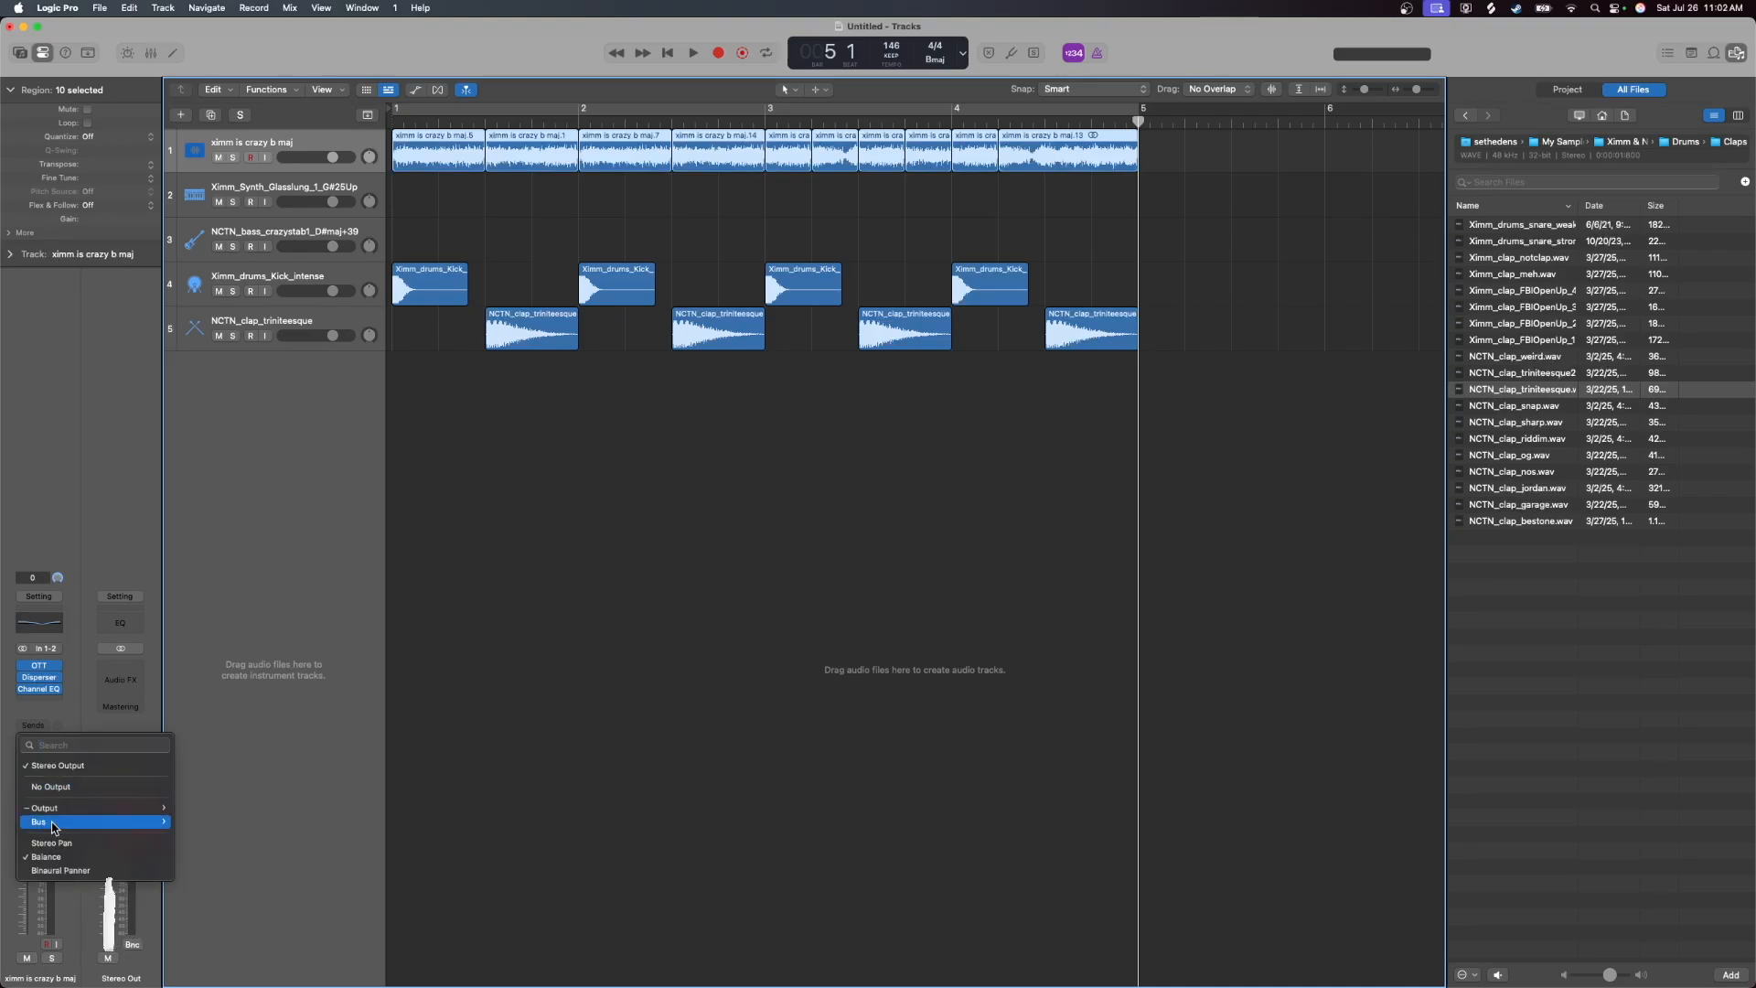
mouse_move(52, 828)
left_click(192, 445)
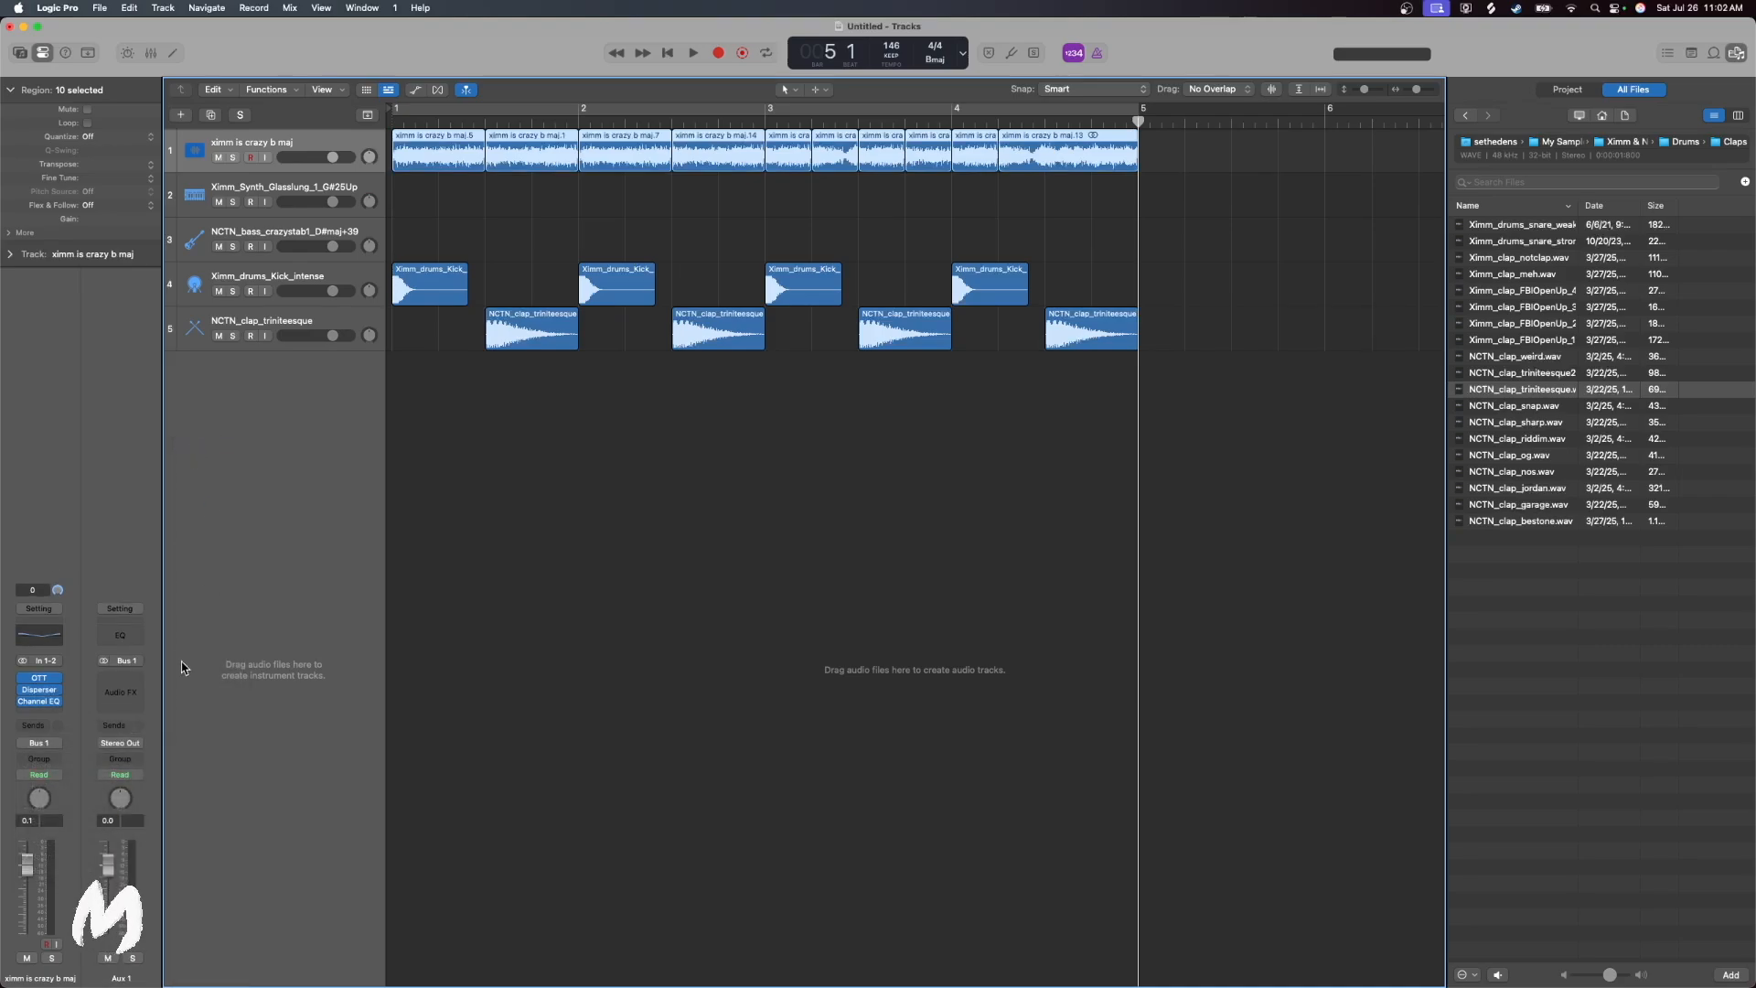
Add Kickstart 2 to the Aux 1 channel with the kick track (Audio 4) as its side chain, and close its window
left_click(119, 678)
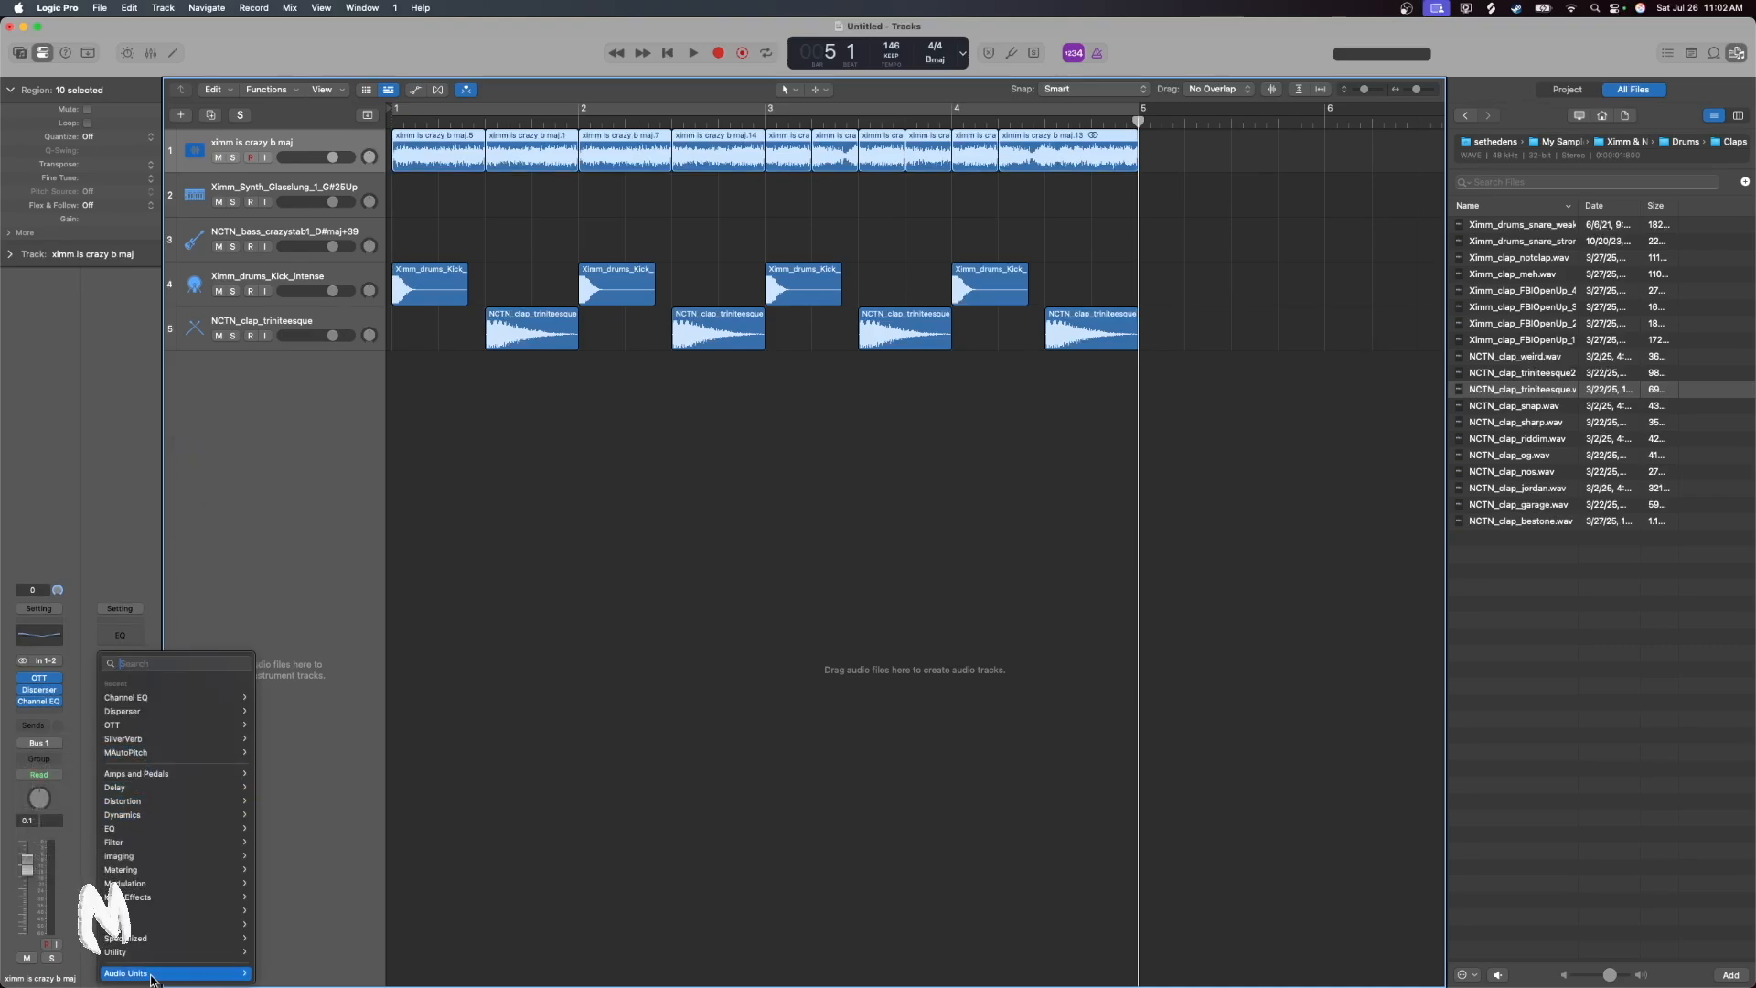
mouse_move(152, 976)
mouse_move(298, 880)
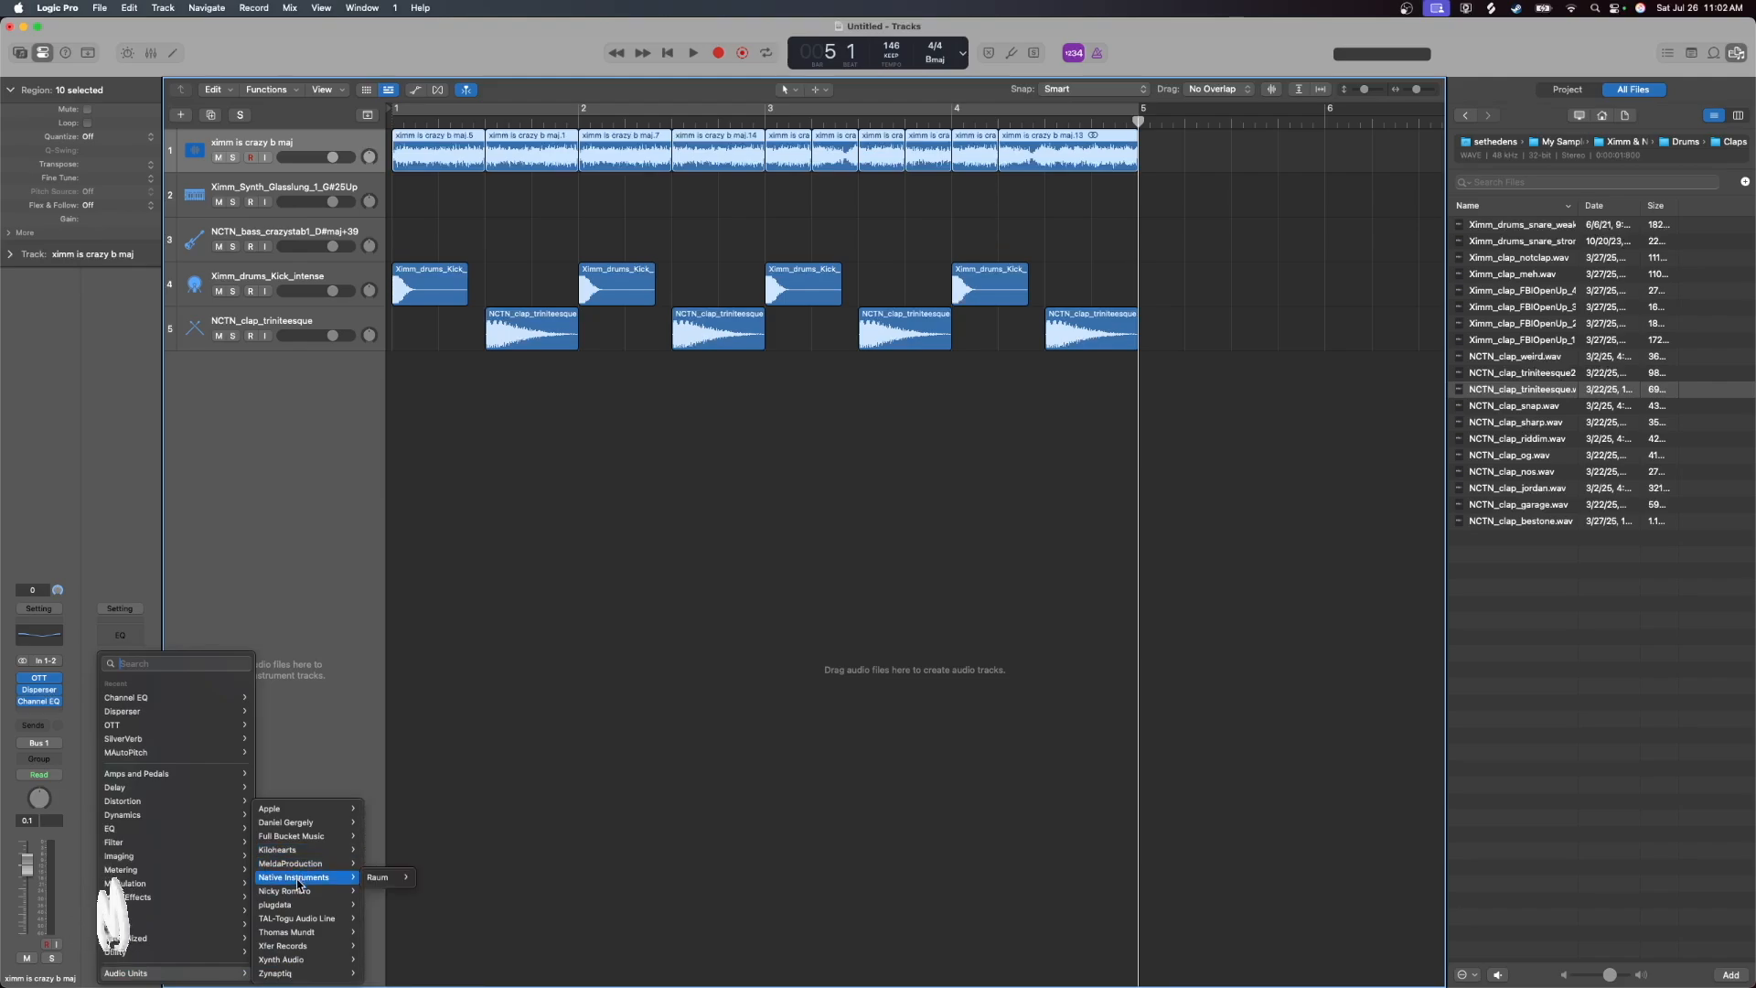
left_click(448, 890)
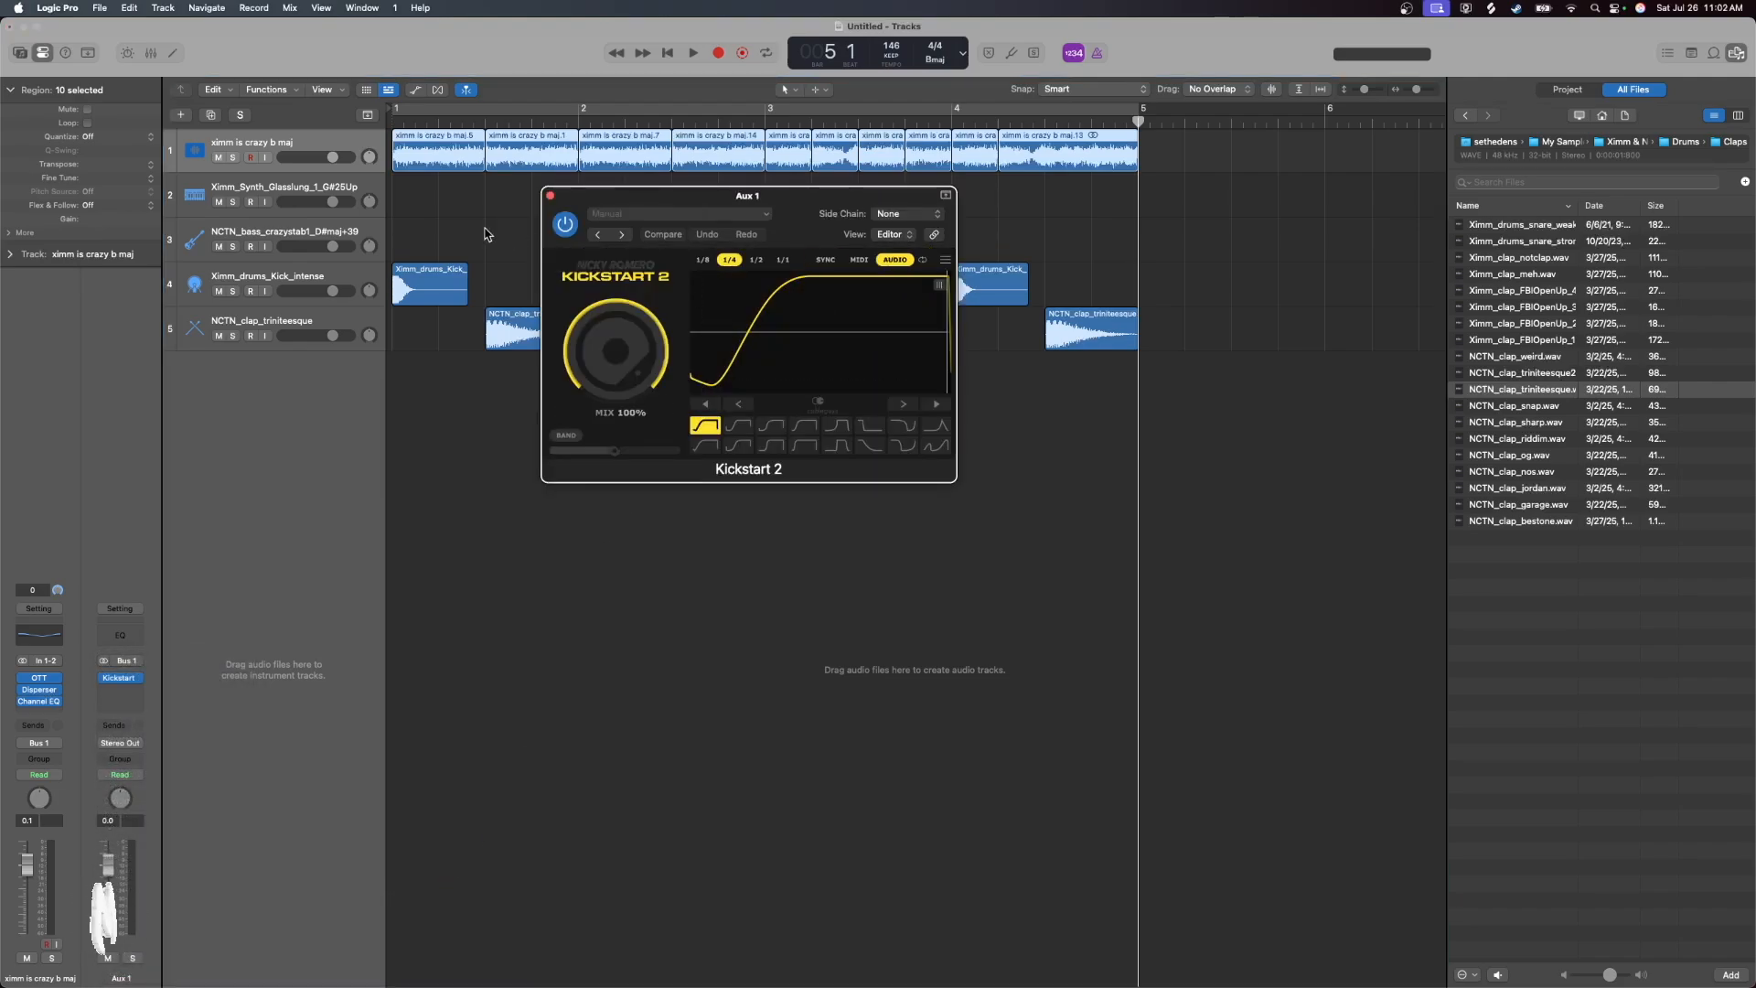
left_click(901, 216)
mouse_move(915, 238)
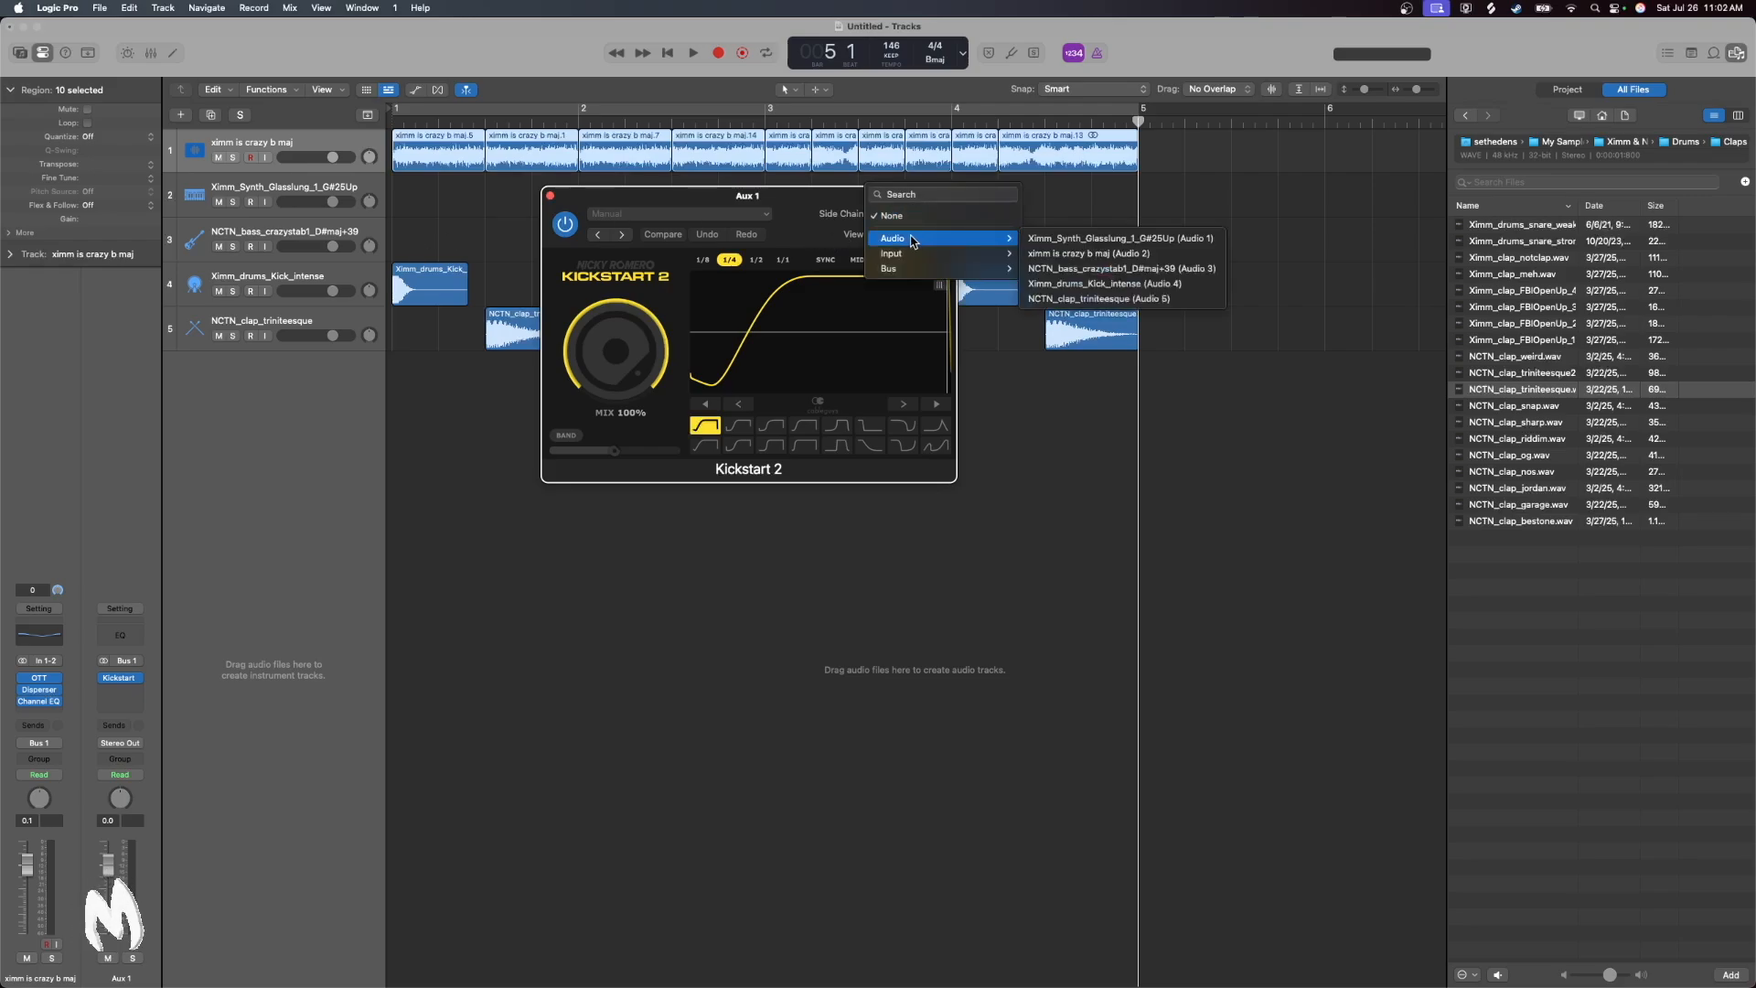
left_click(1074, 284)
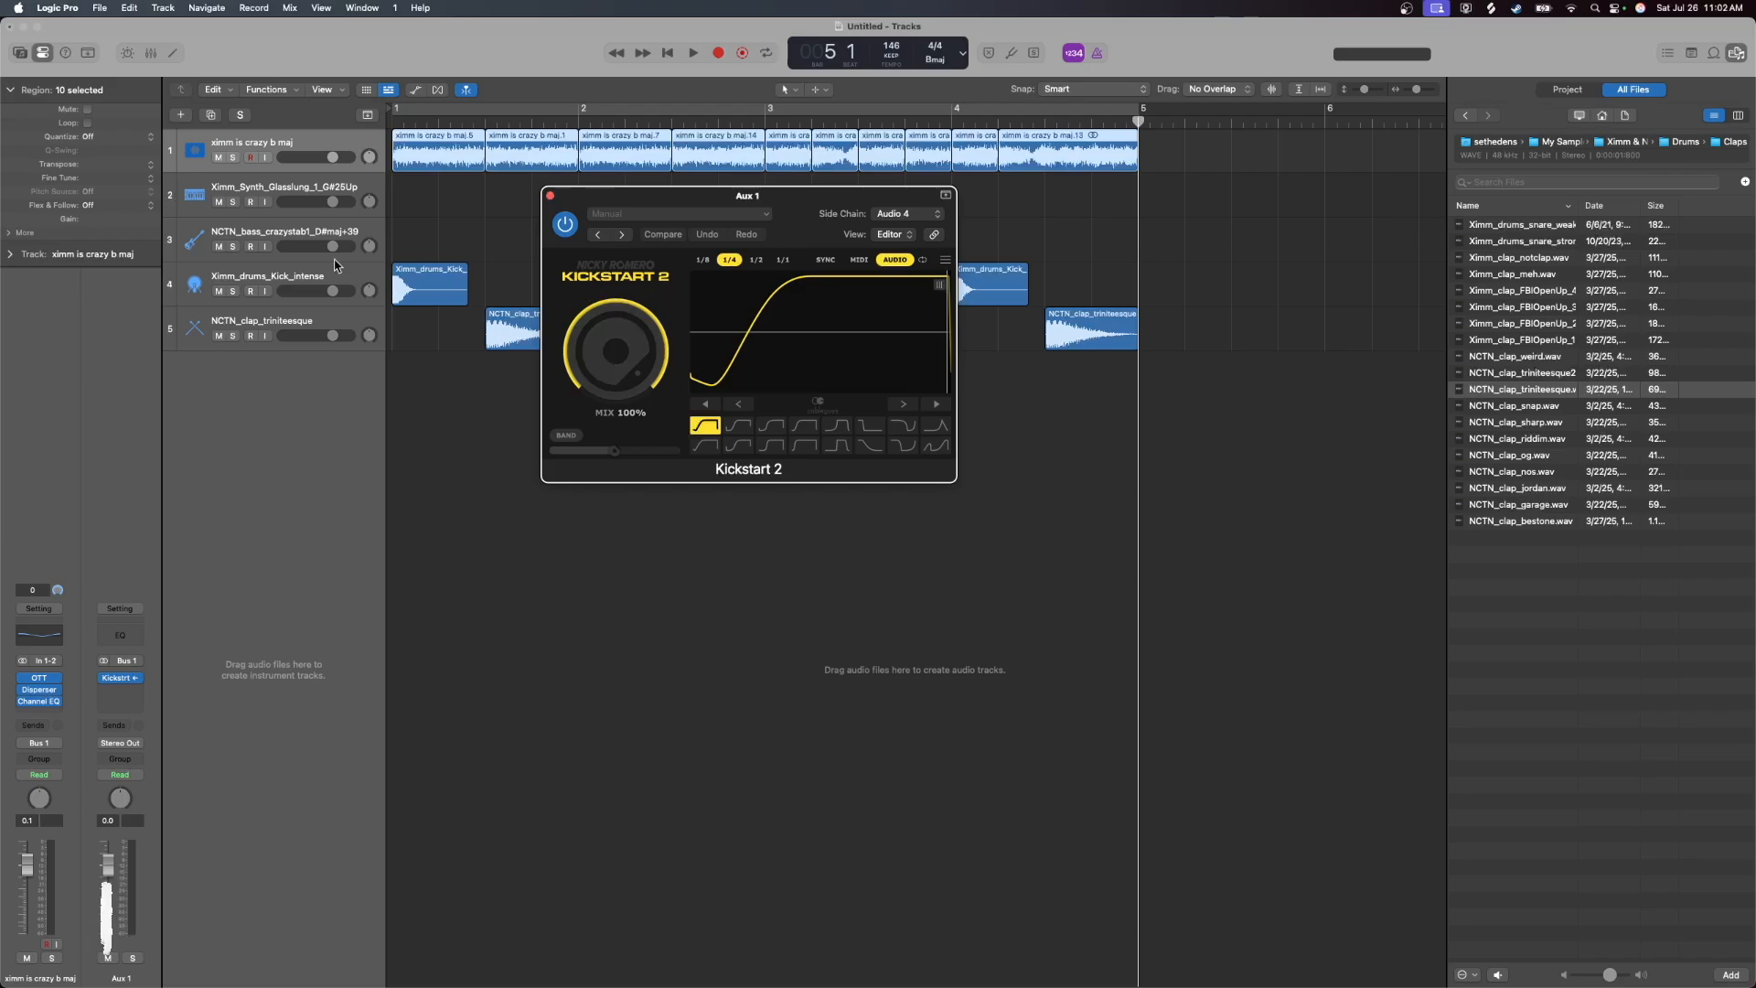
left_click(551, 196)
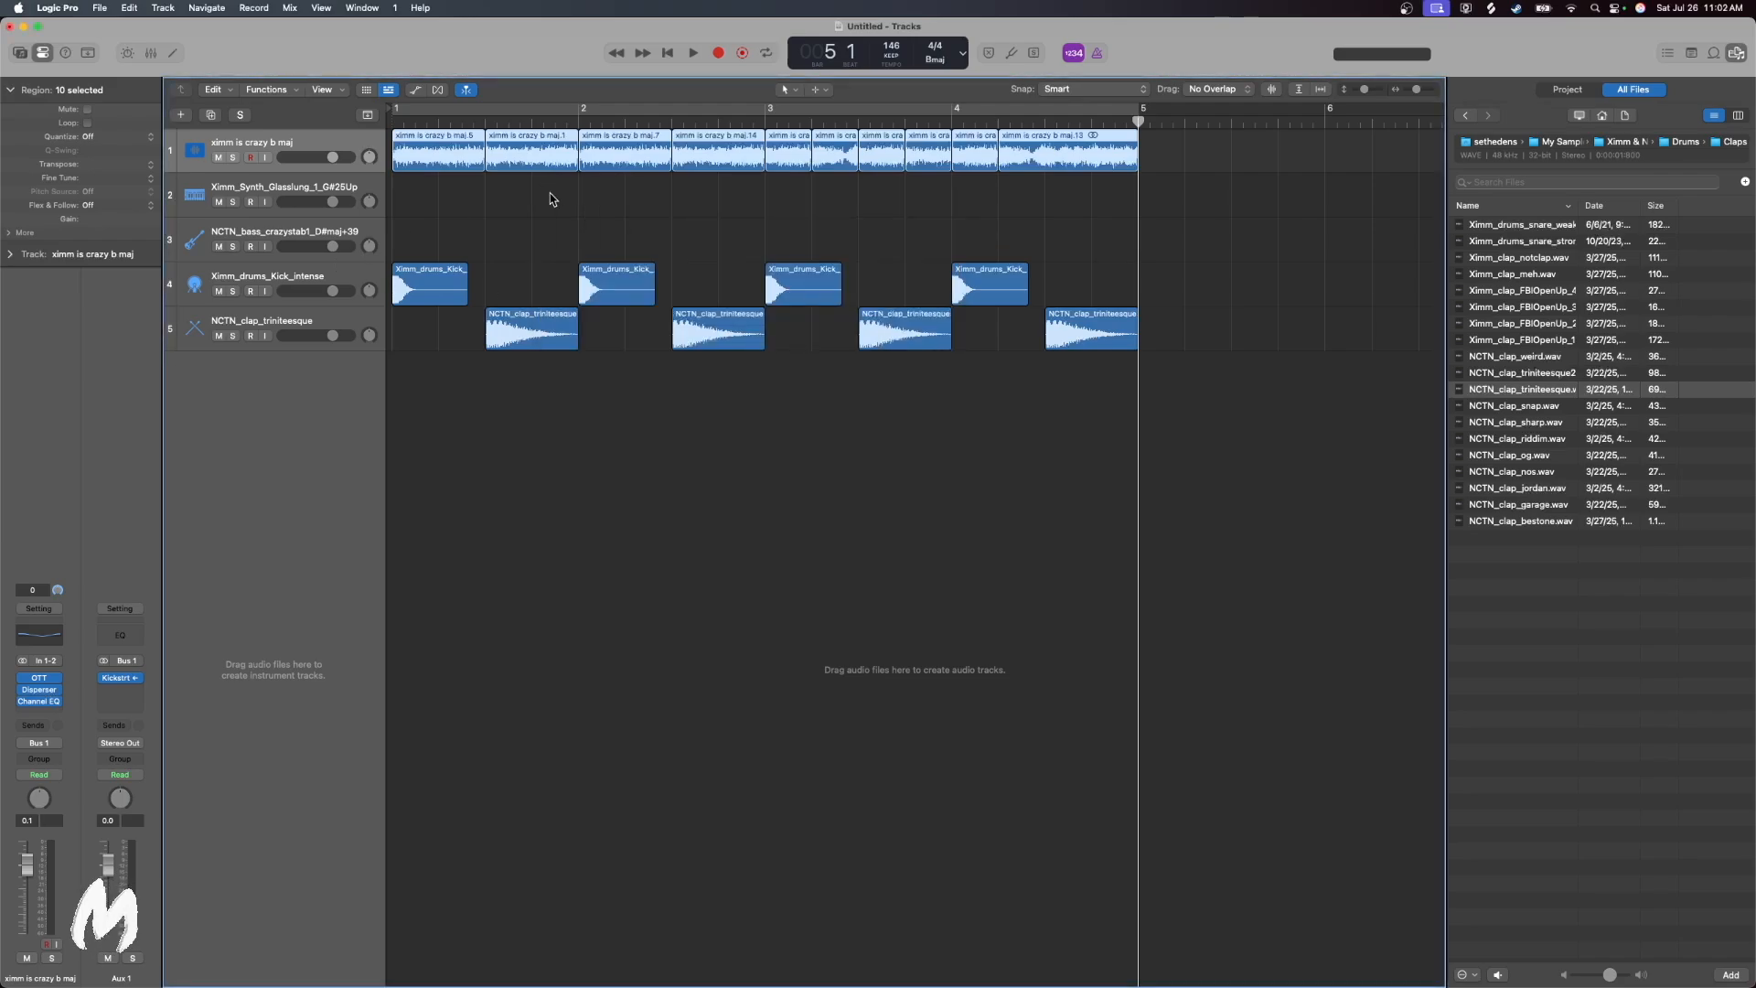
Add a second Kickstart 2 to Aux 1 with the clap track (Audio 5) as its side chain
left_click(119, 691)
mouse_move(135, 700)
left_click(279, 699)
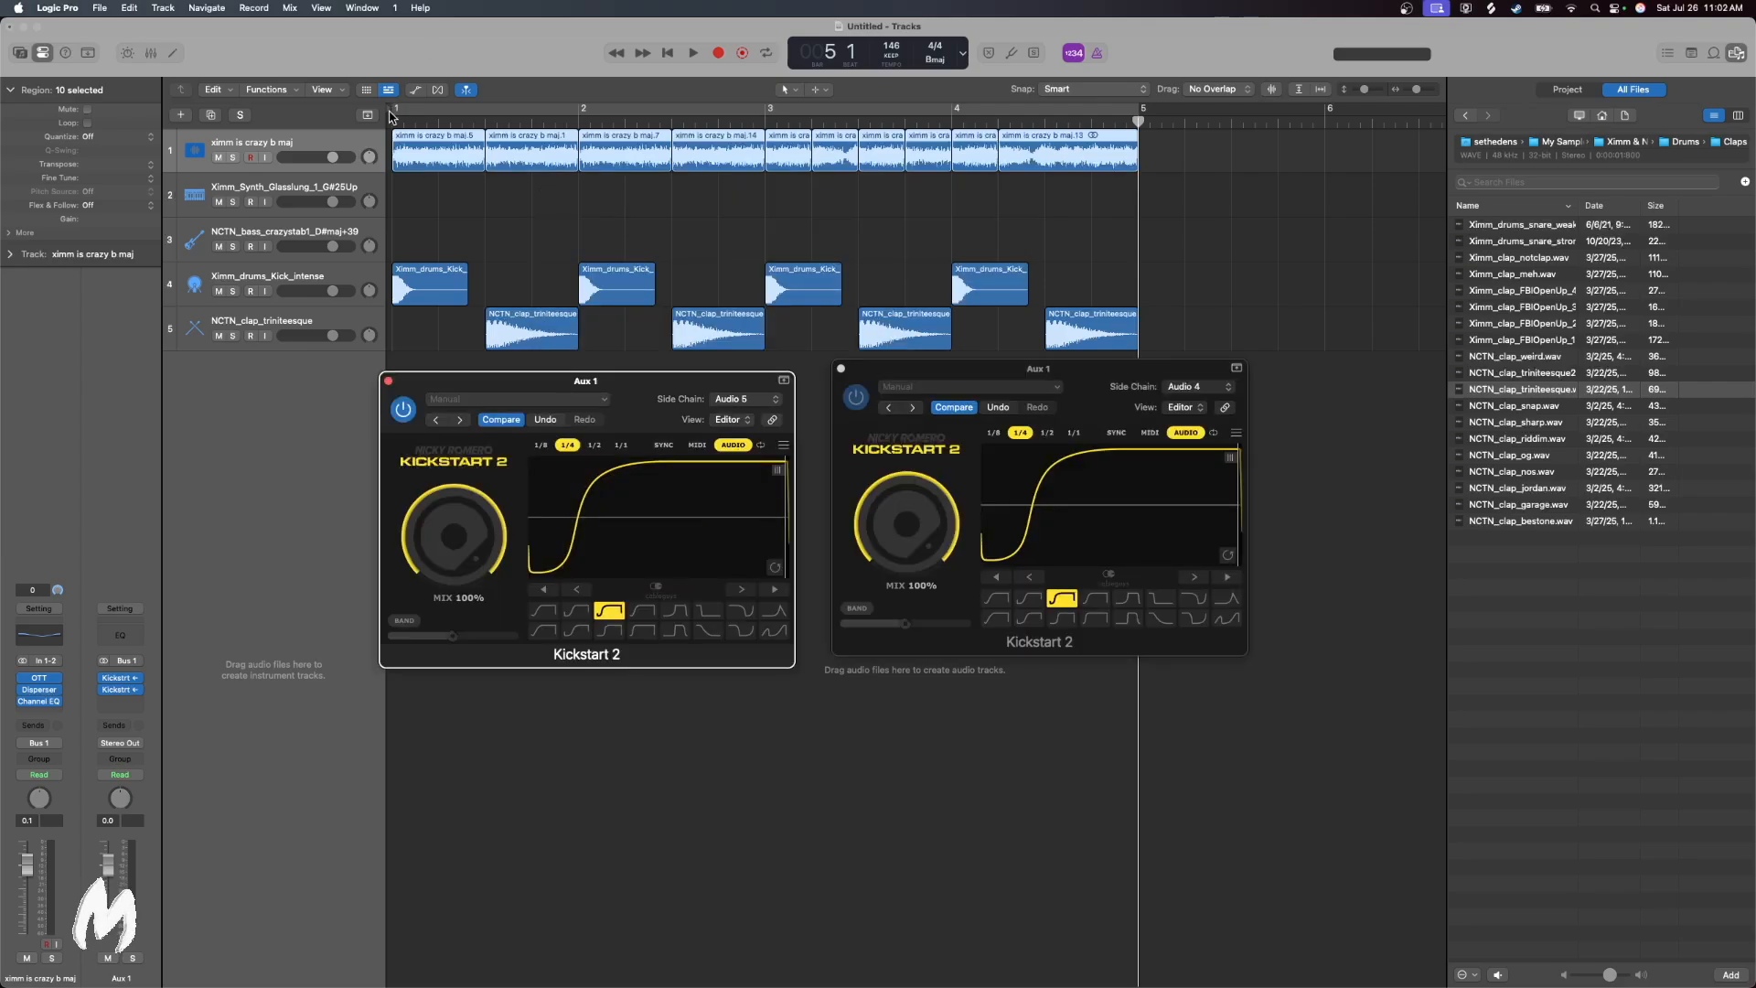
Play the beat from bar 1 to check both Kickstart 2 curves, and turn on cycling from bar 1 to bar 5
left_click(390, 117)
left_click(692, 54)
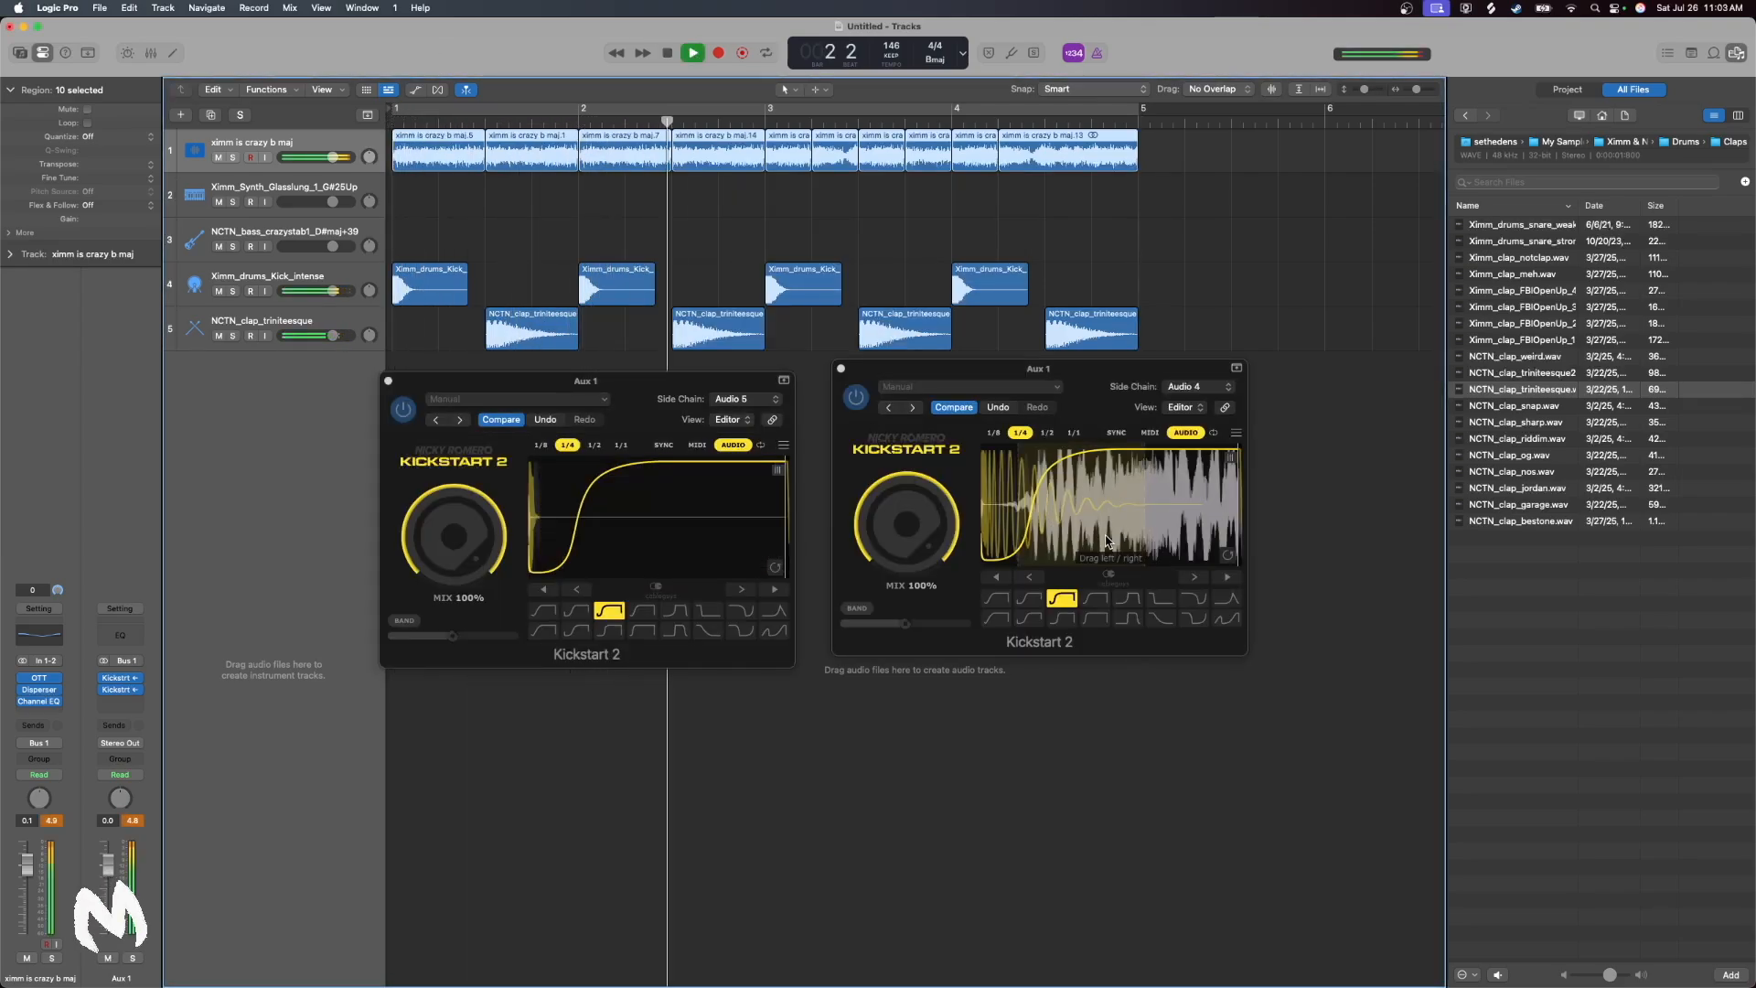
left_click(1035, 523)
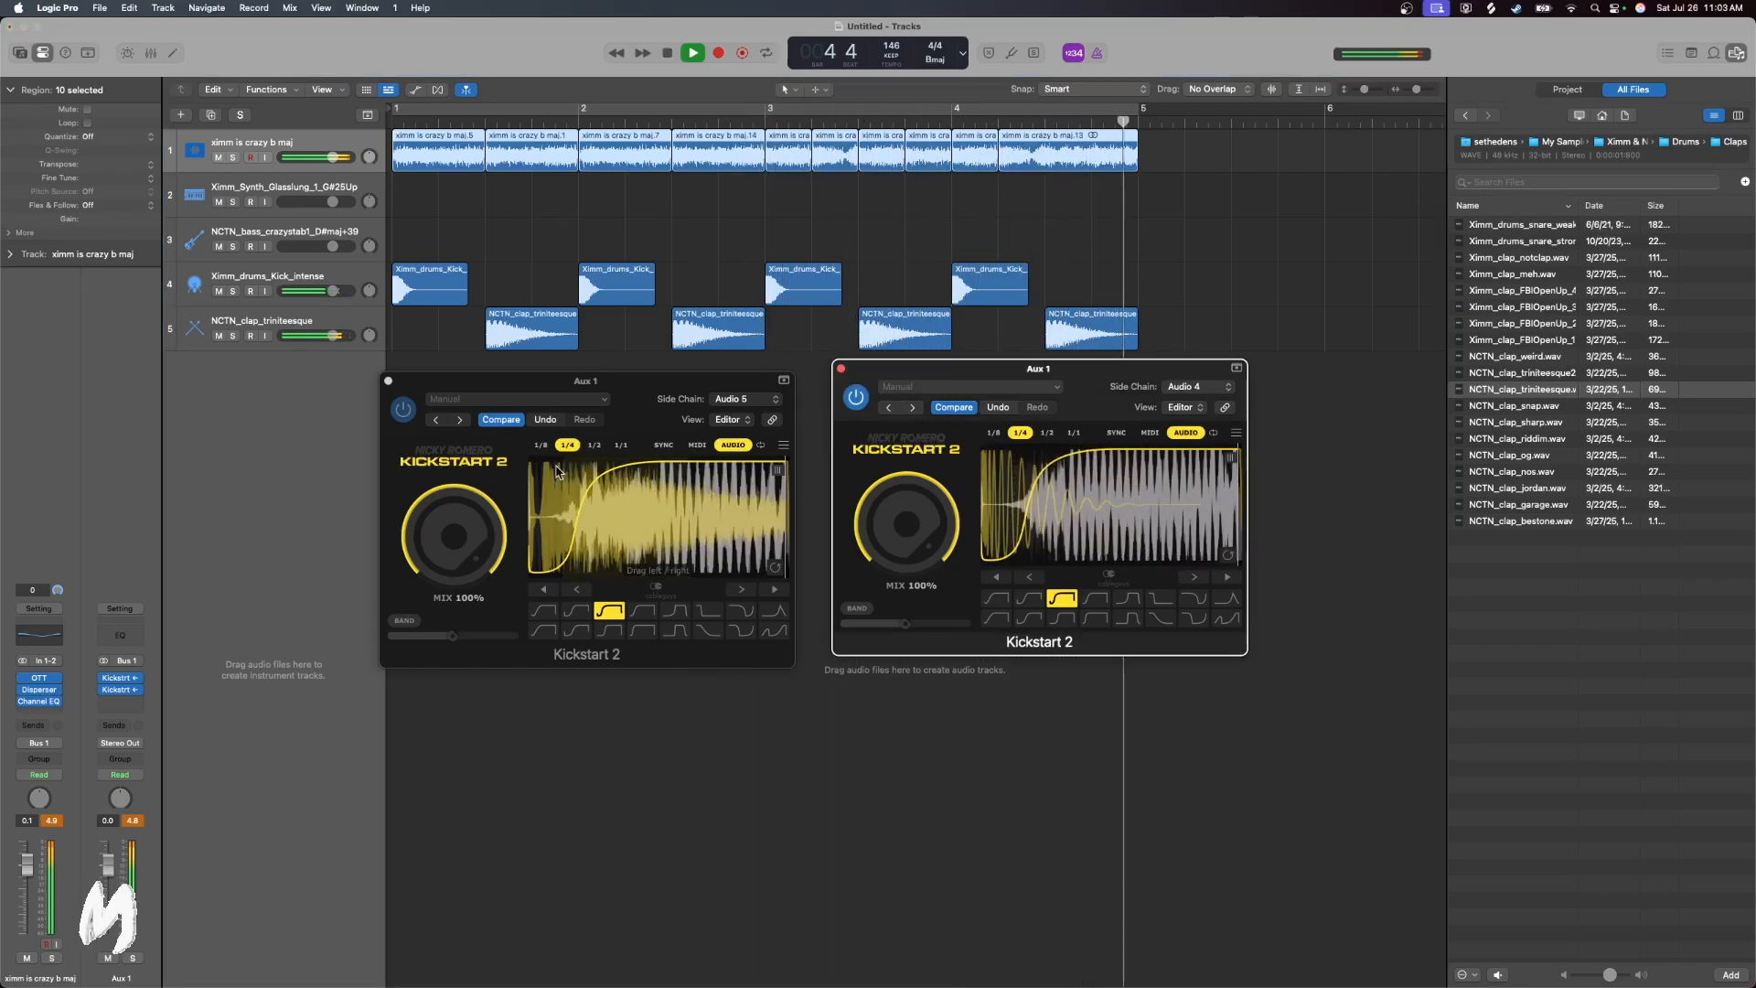
left_click(571, 528)
scroll(503, 147, "left", 10)
left_click(577, 110)
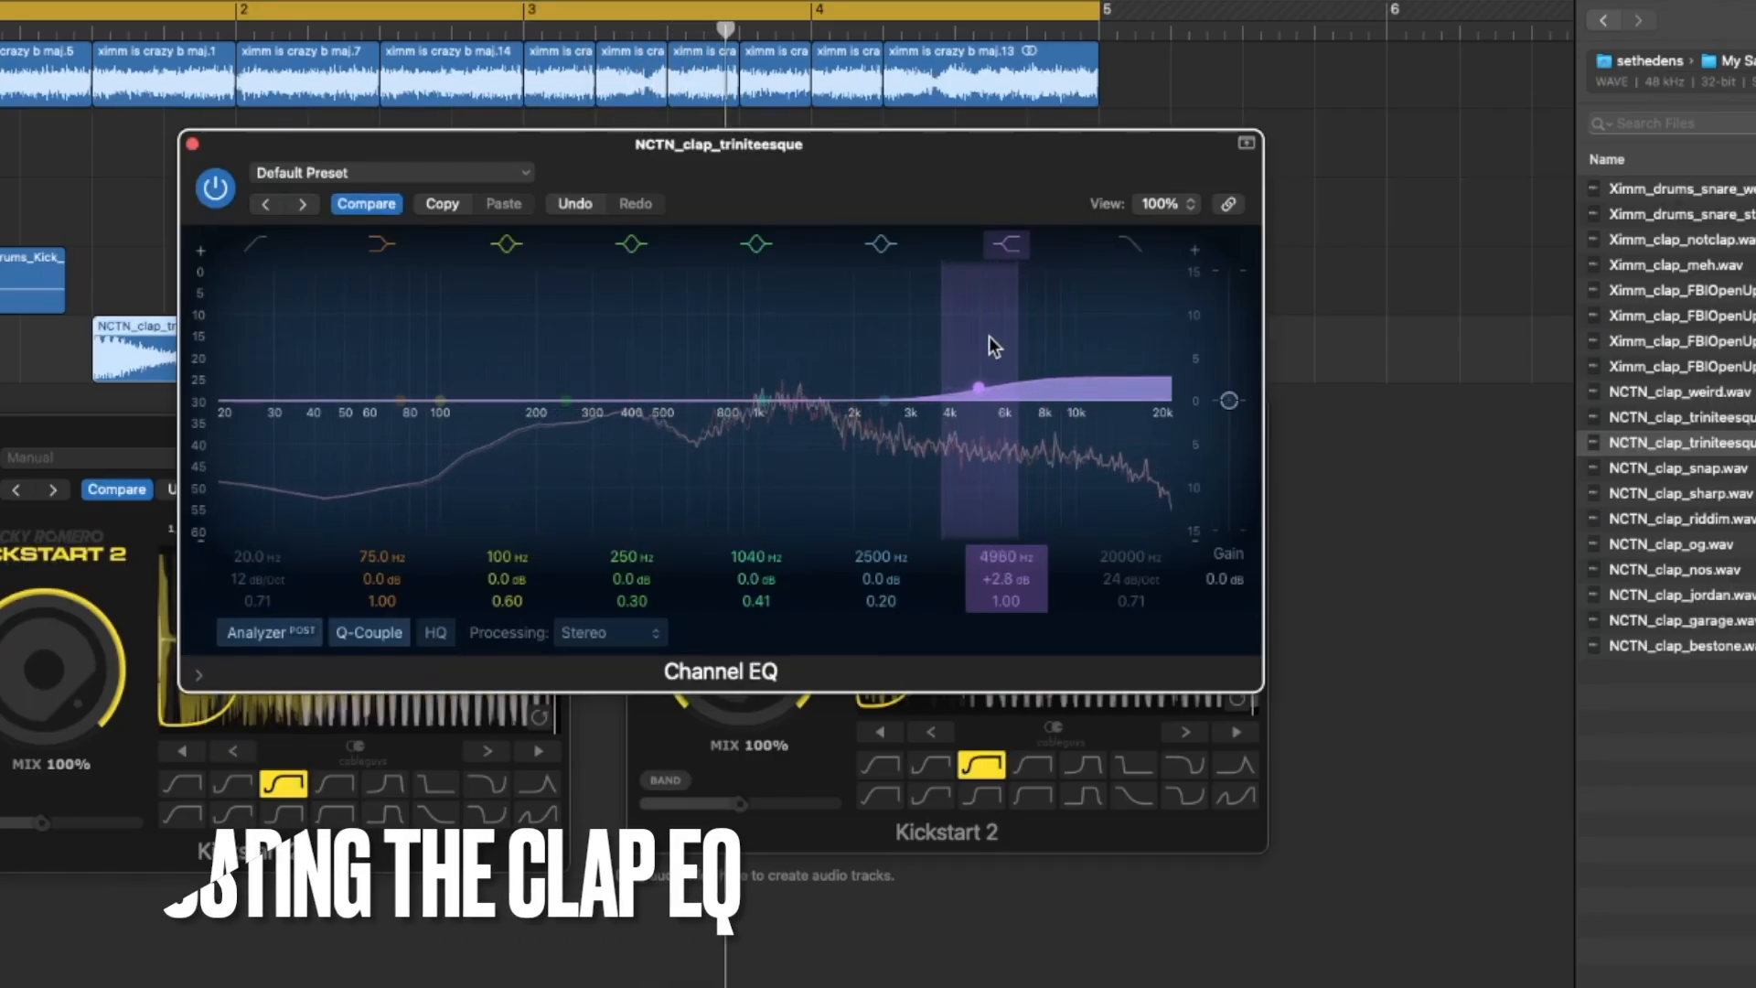
Shape the clap track's Channel EQ with a +2.9 dB high shelf at 4920 Hz and the 1040 Hz band, and close the plug-in windows
left_click_drag(989, 337, 987, 336)
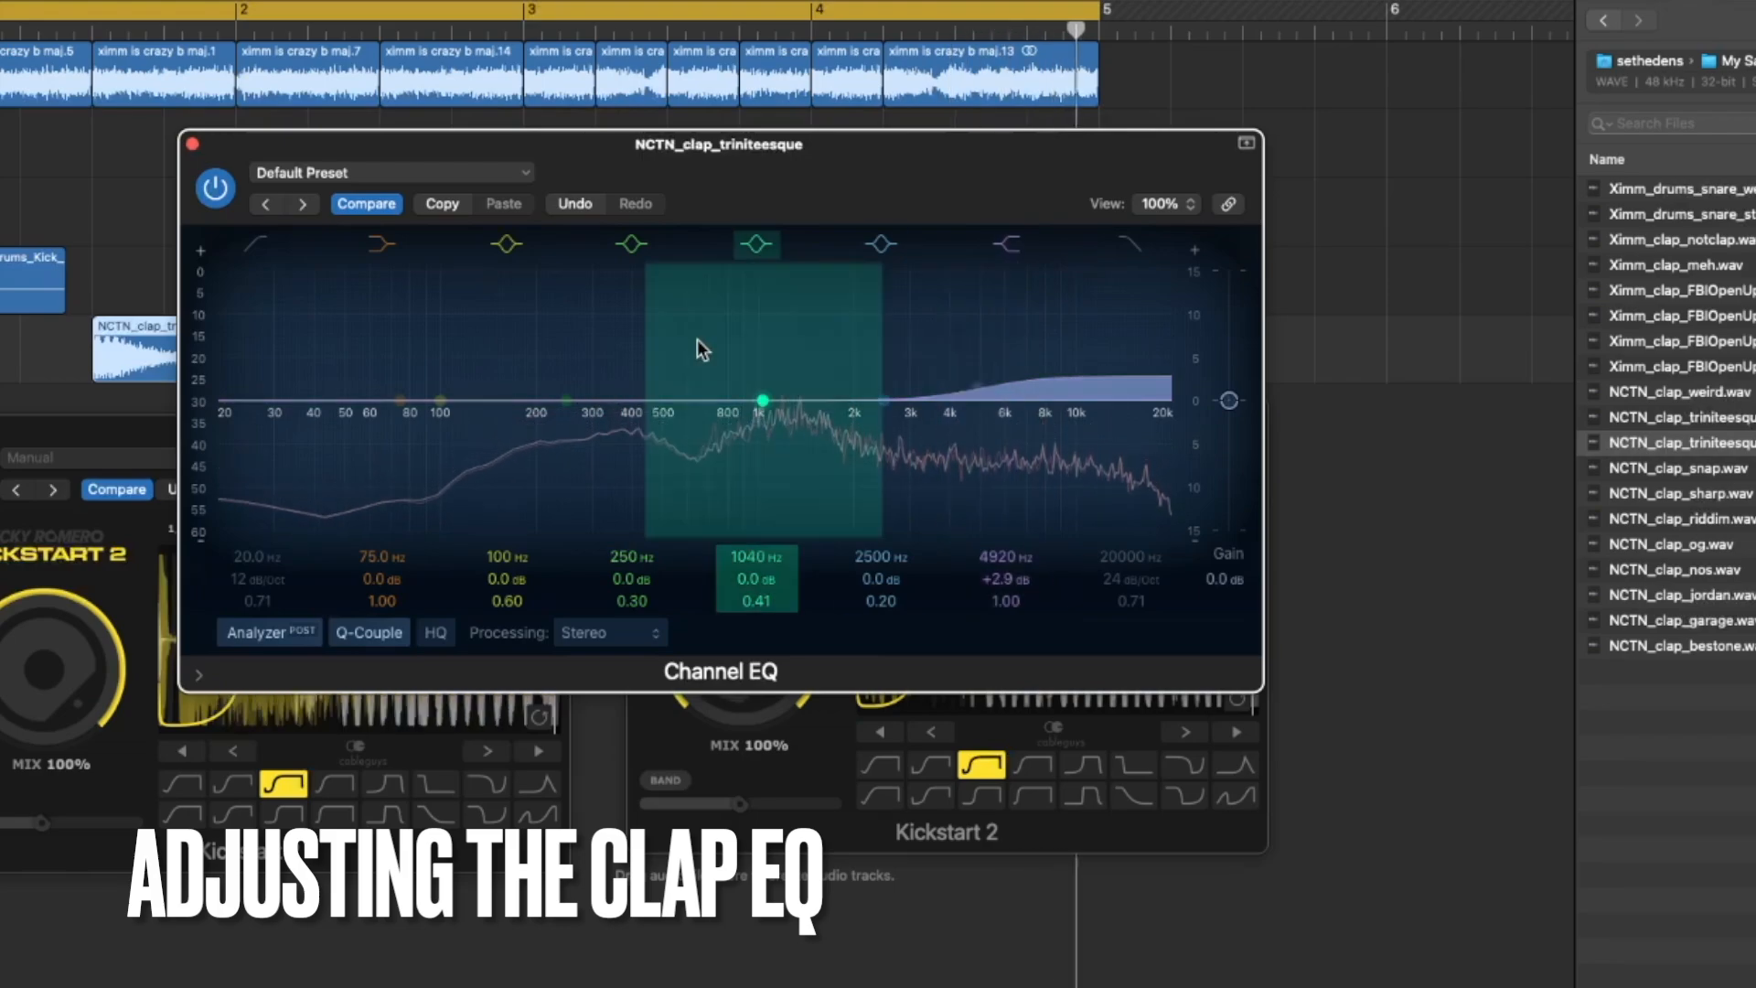
left_click_drag(750, 322, 750, 308)
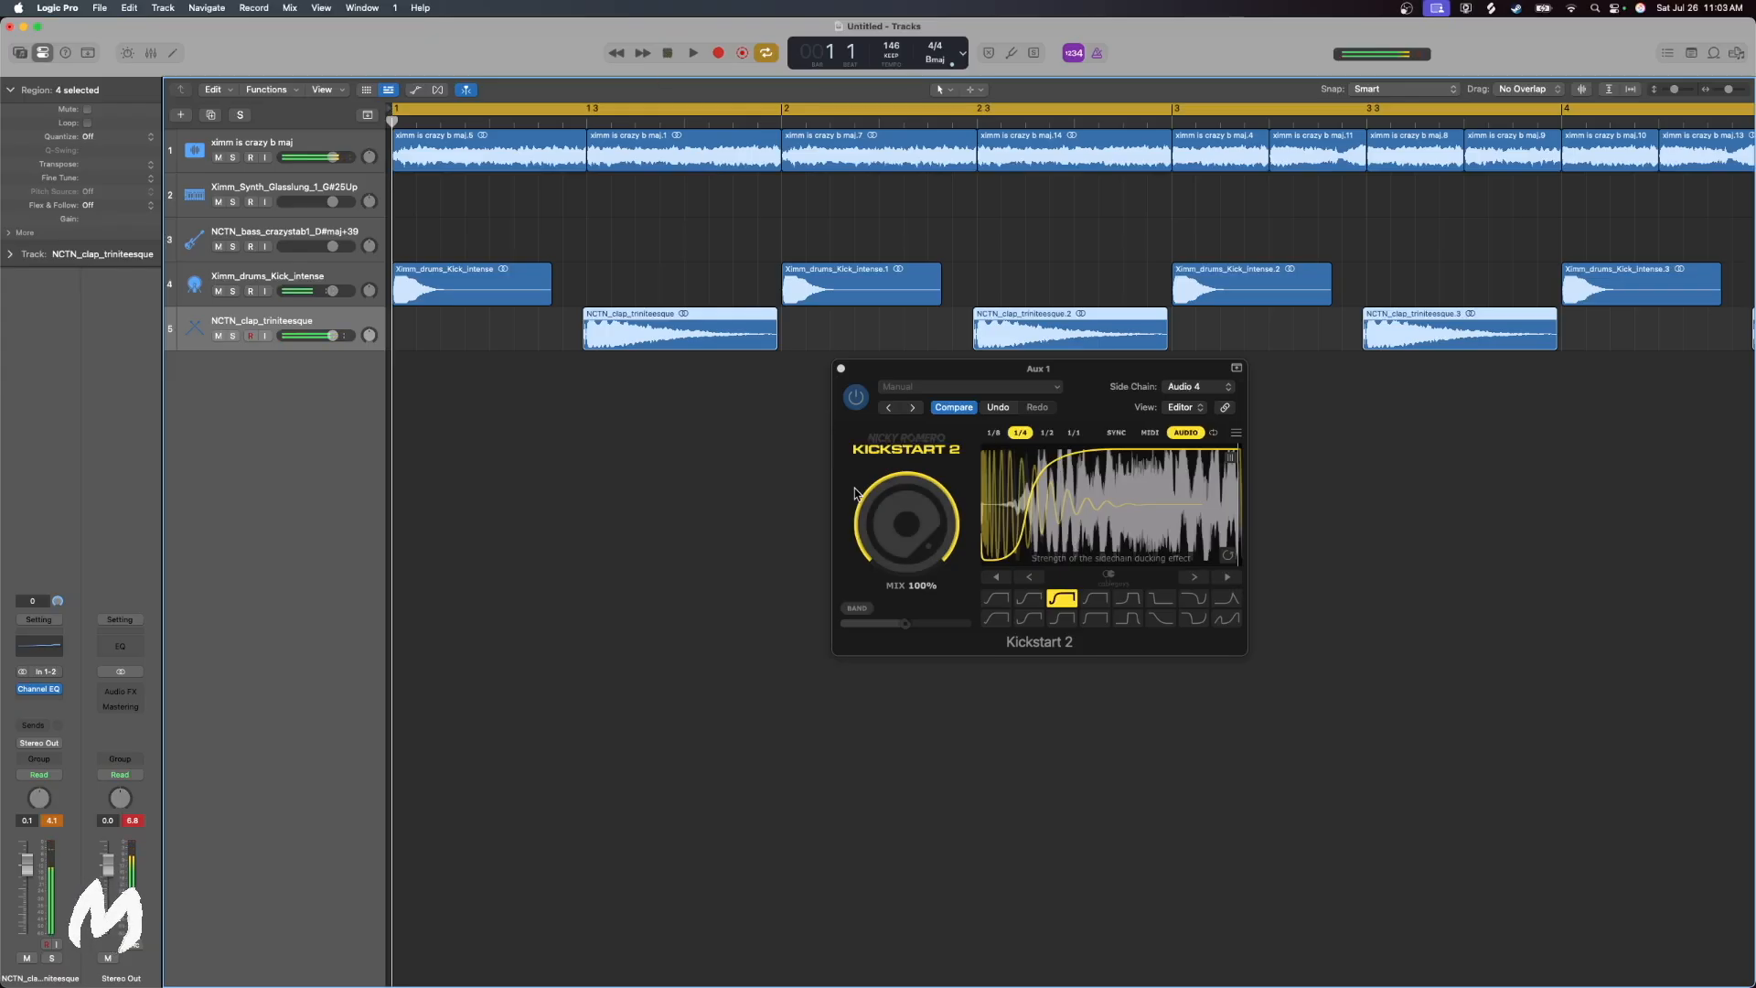
left_click(841, 370)
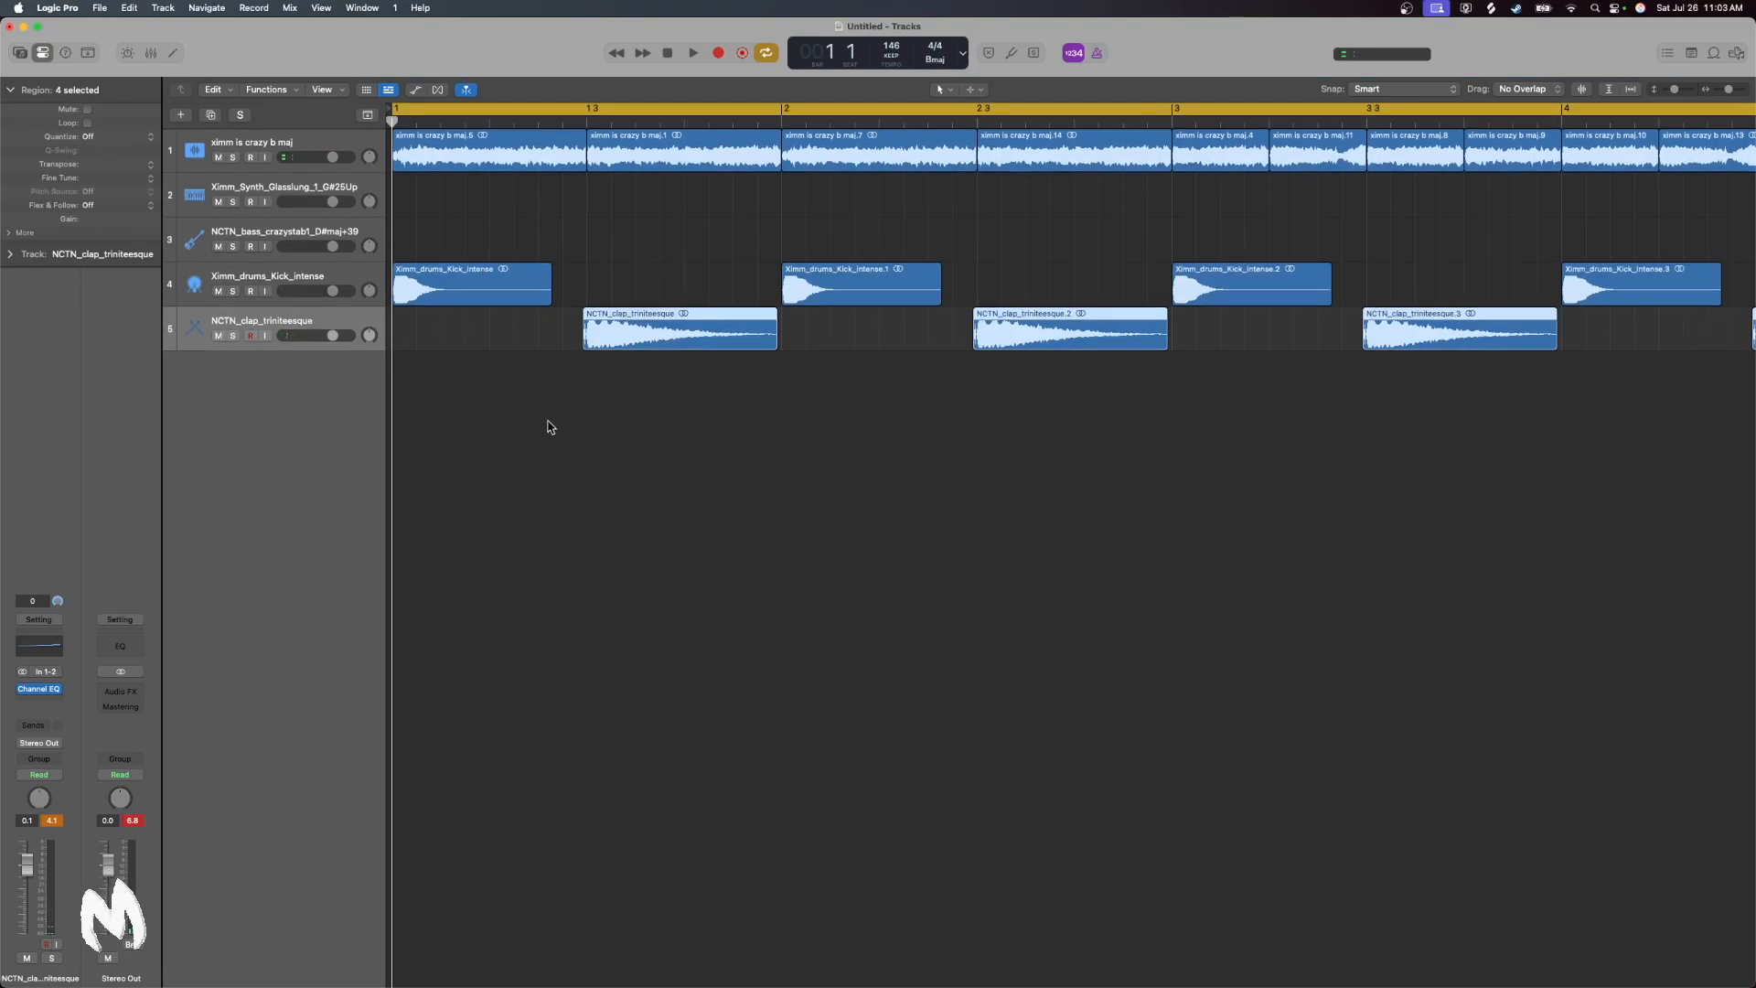
Open the Cymbals folder in the sample pack's Drums folder and preview the rides, ending on Ximm_drums_ride_4
left_click(1743, 52)
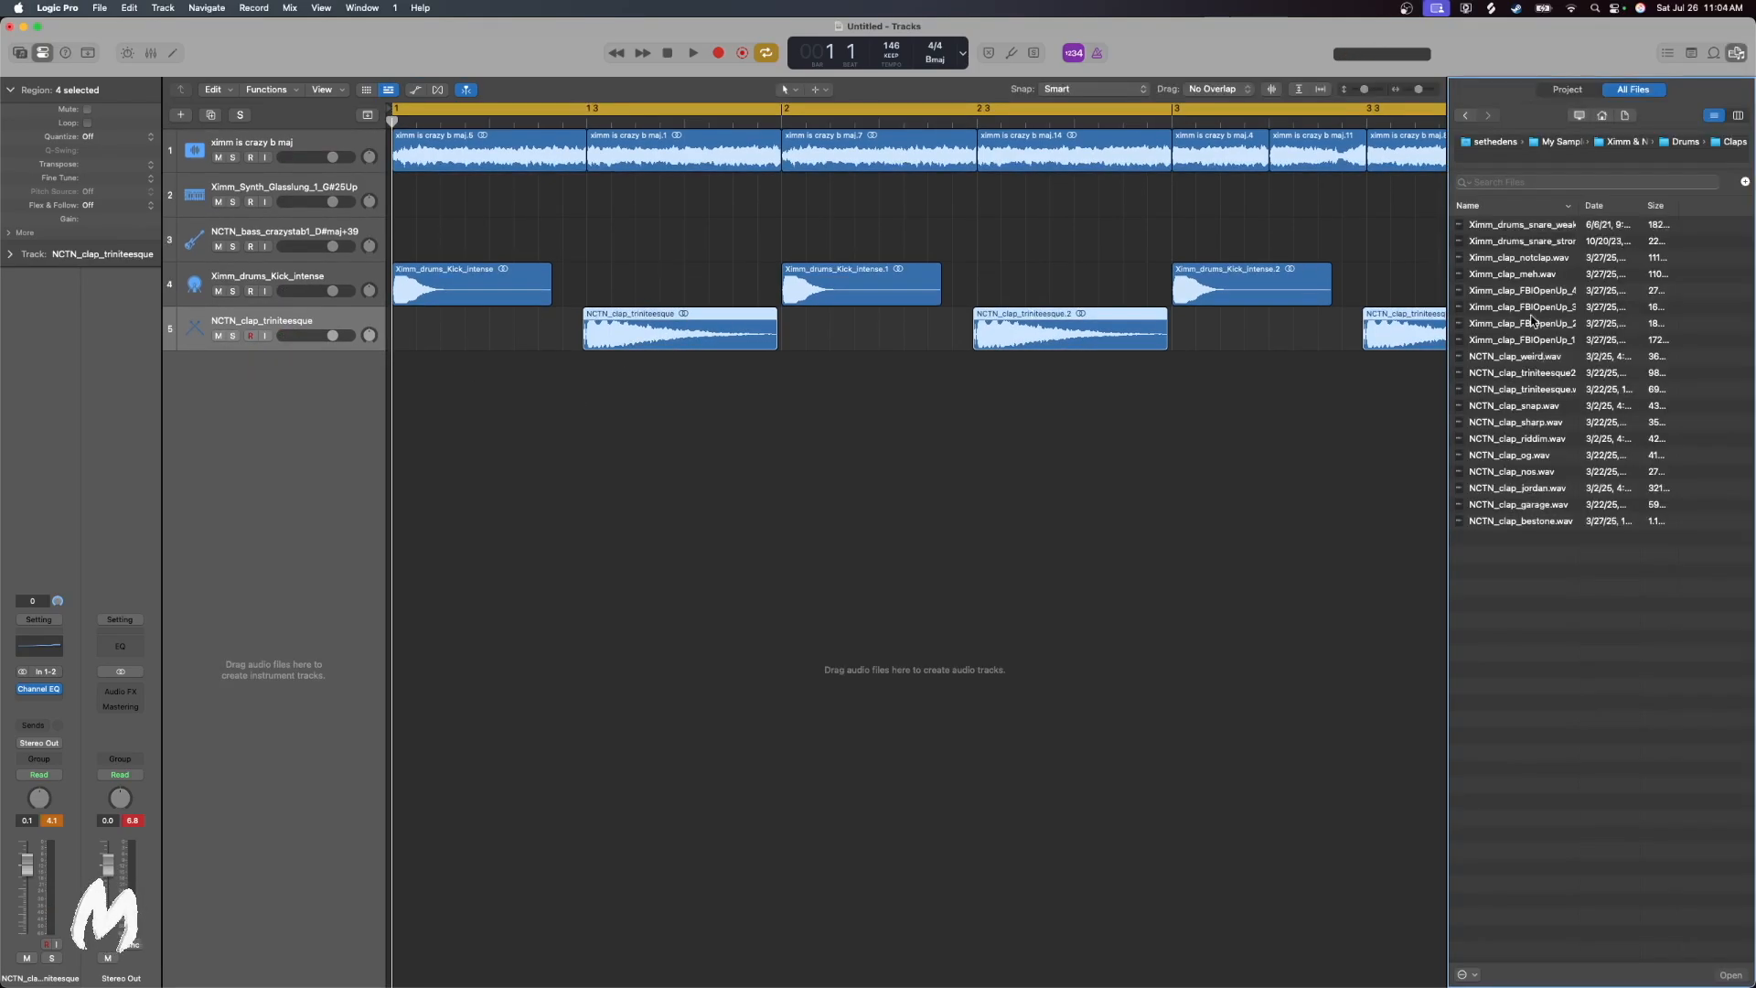
left_click(1466, 116)
double_click(1501, 276)
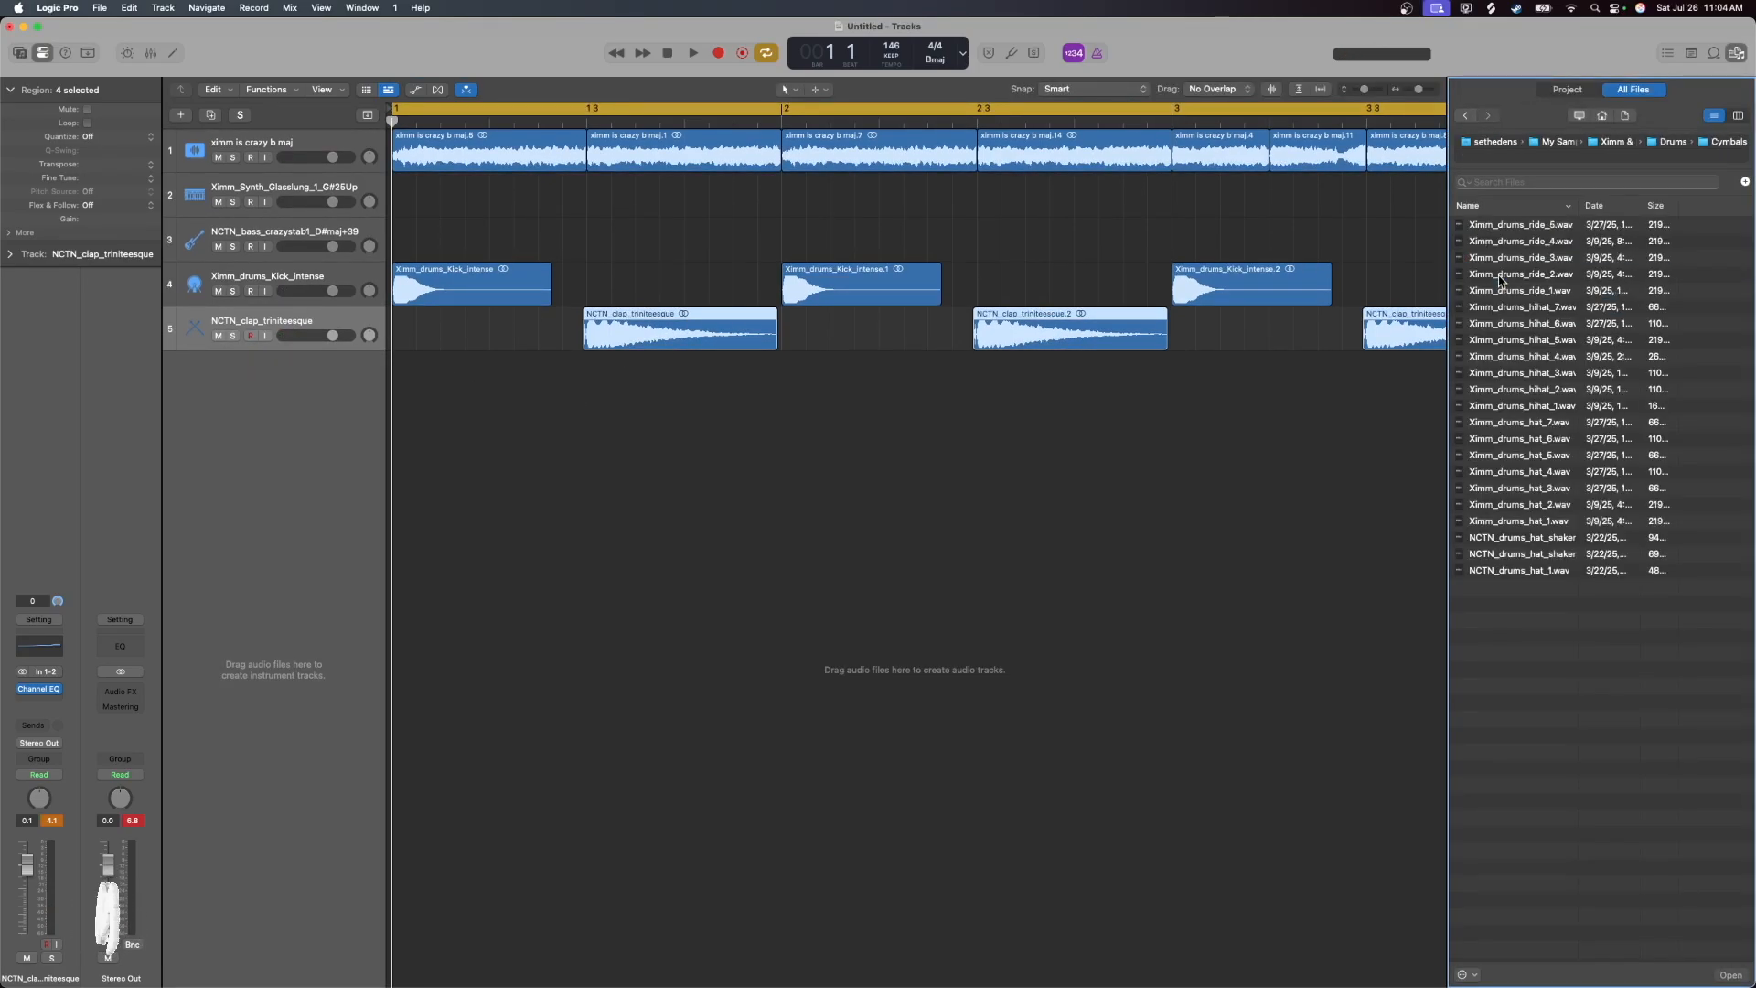
left_click(1534, 273)
left_click(1540, 291)
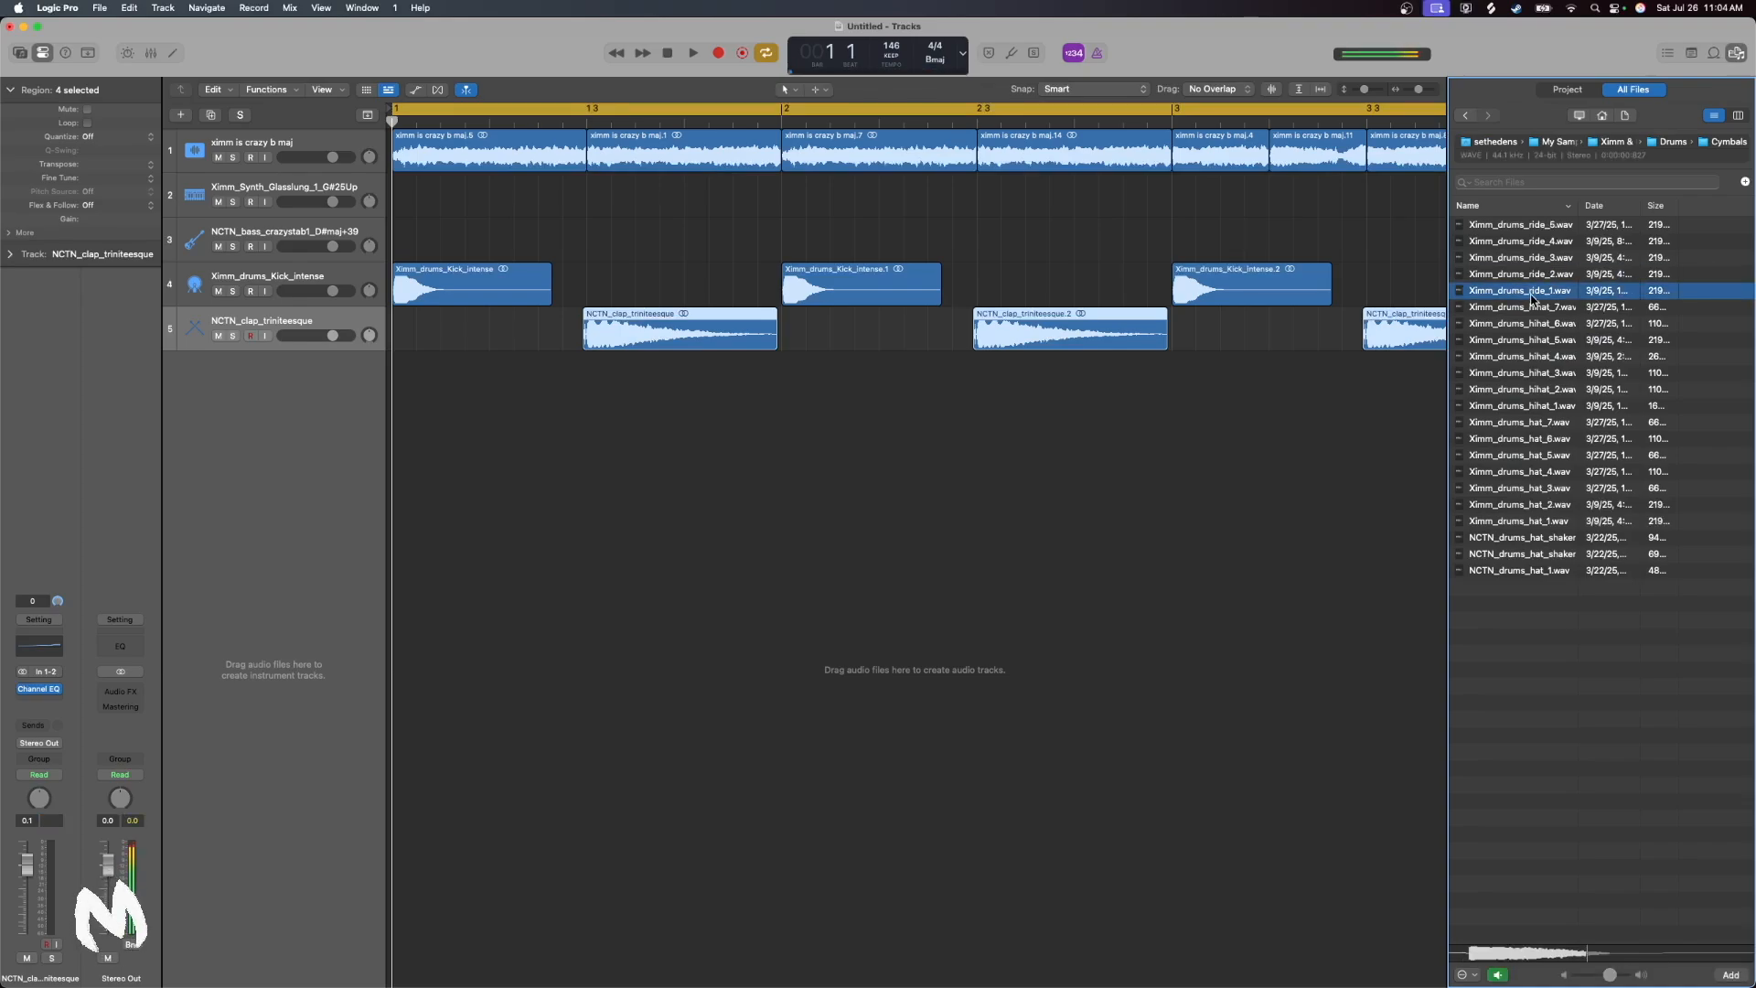
key("Up")
key("Up")
key("Up")
key("Up")
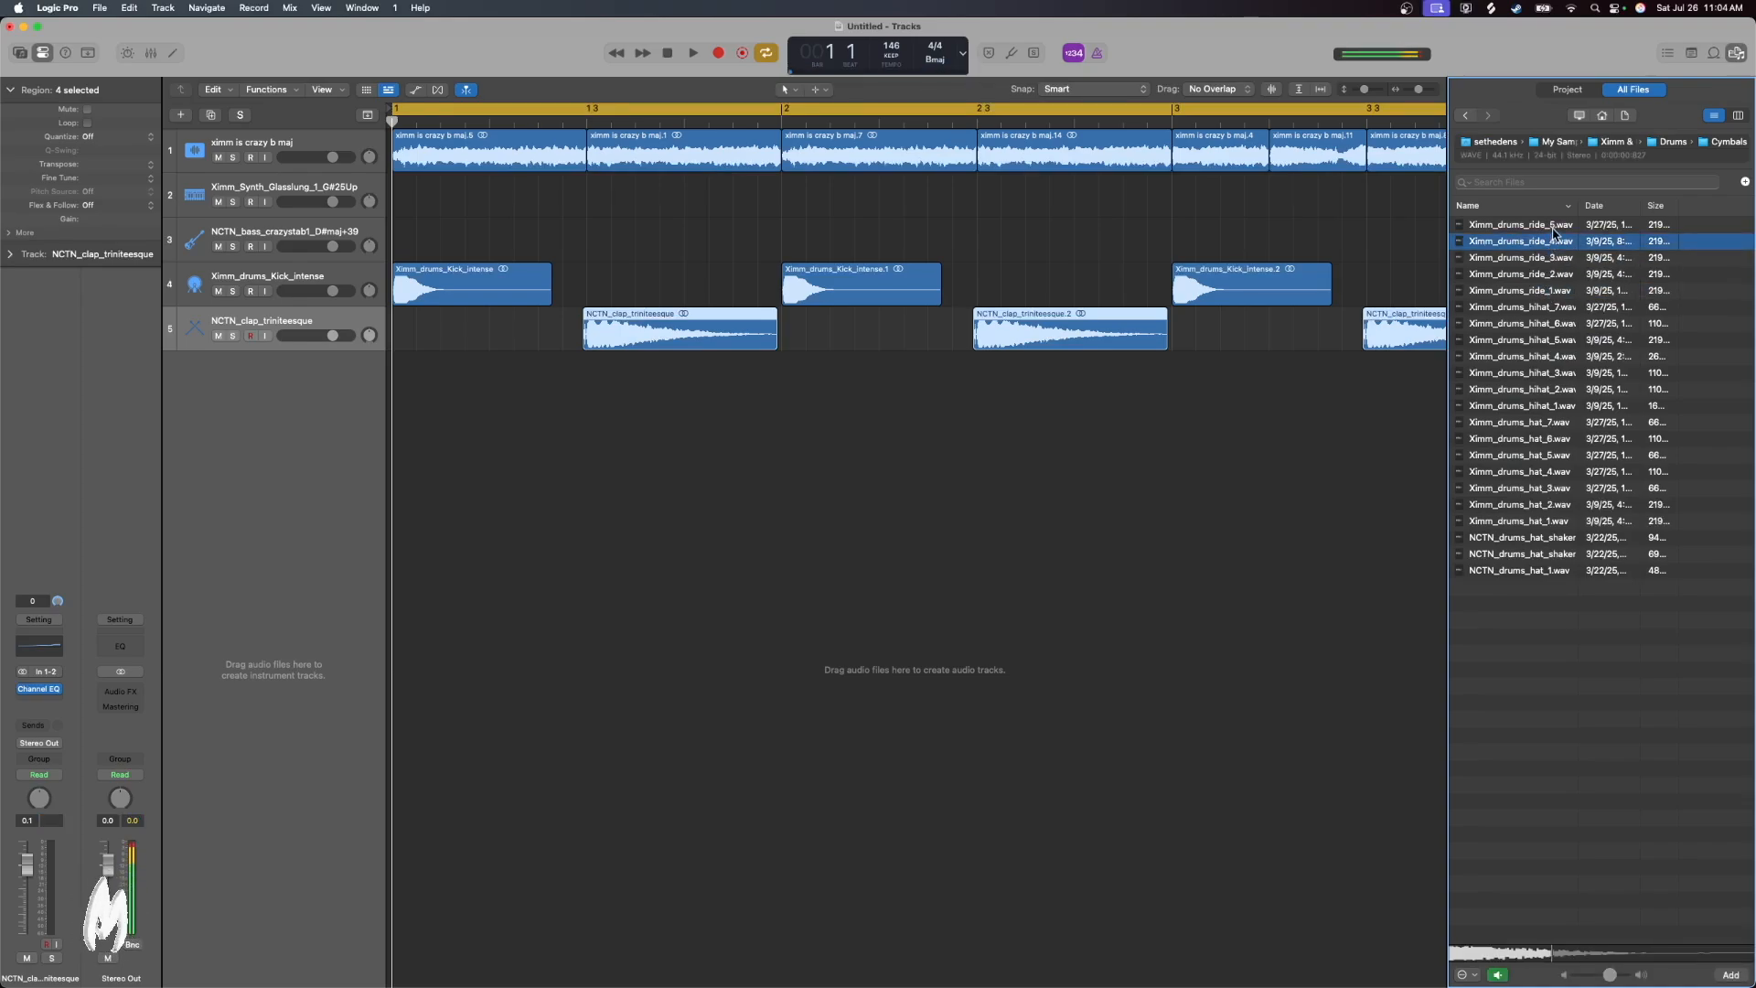
Place Ximm_drums_ride_4 on a new track at bar 1, cut it to one beat, and repeat it on every beat to bar 5
left_click_drag(1550, 245, 461, 384)
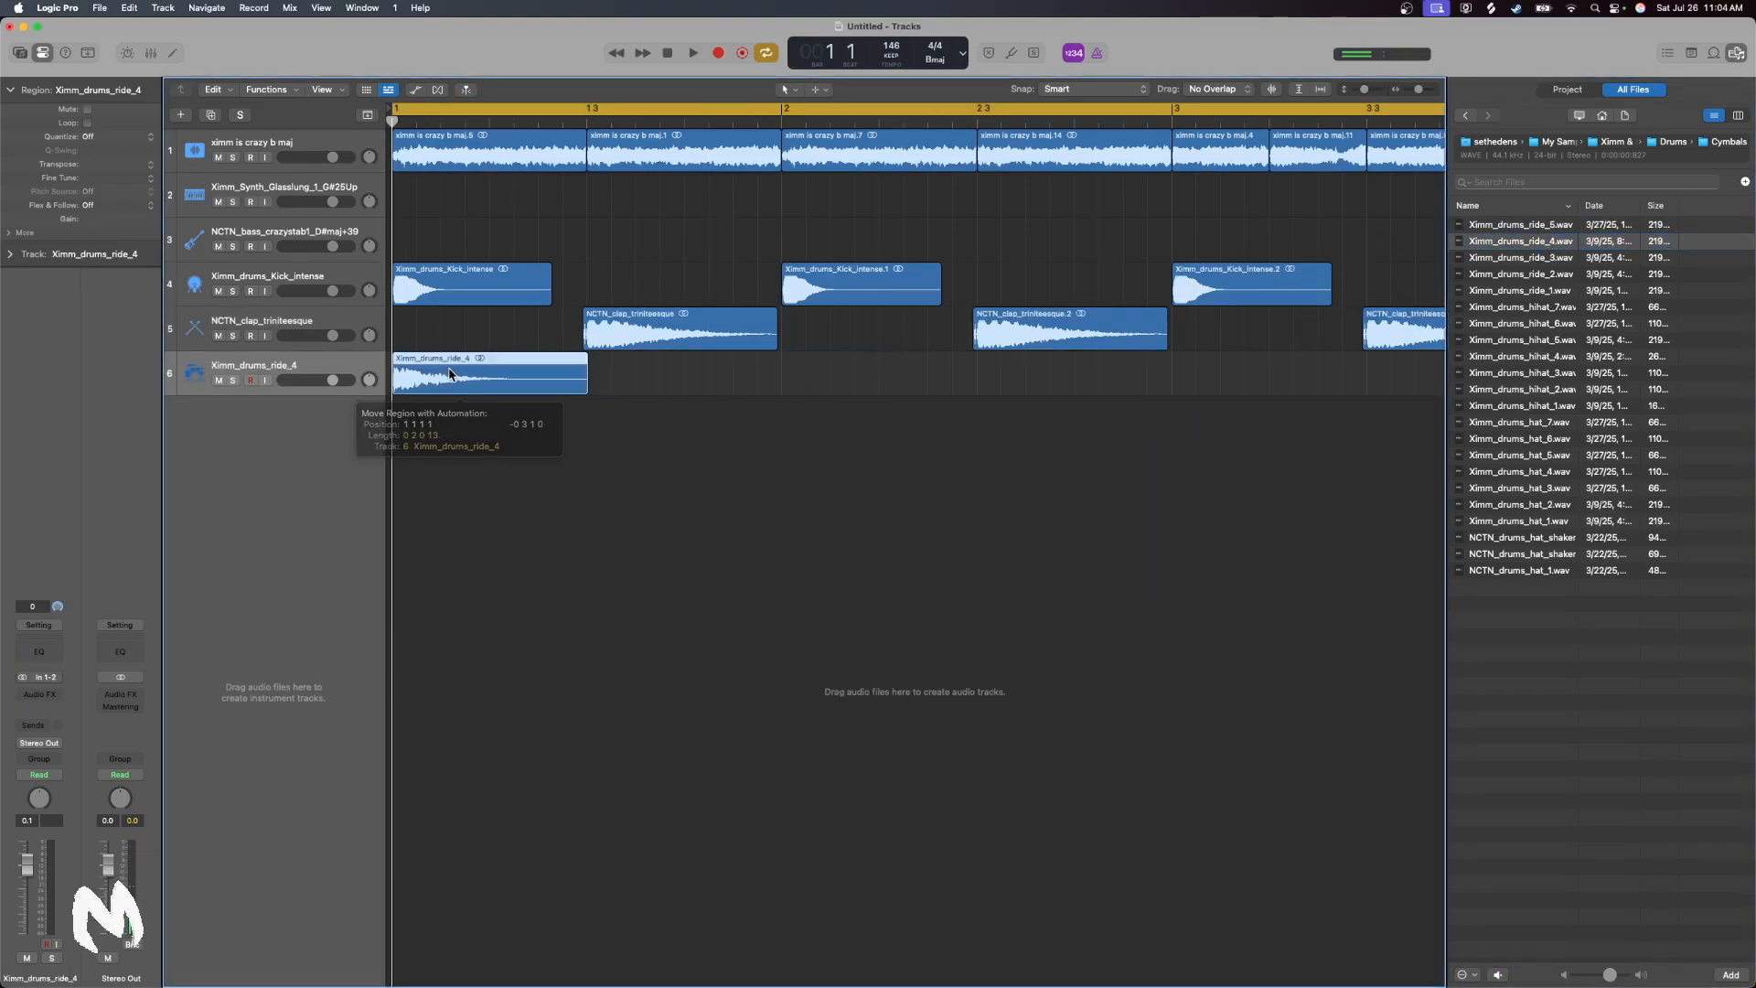
left_click(487, 122)
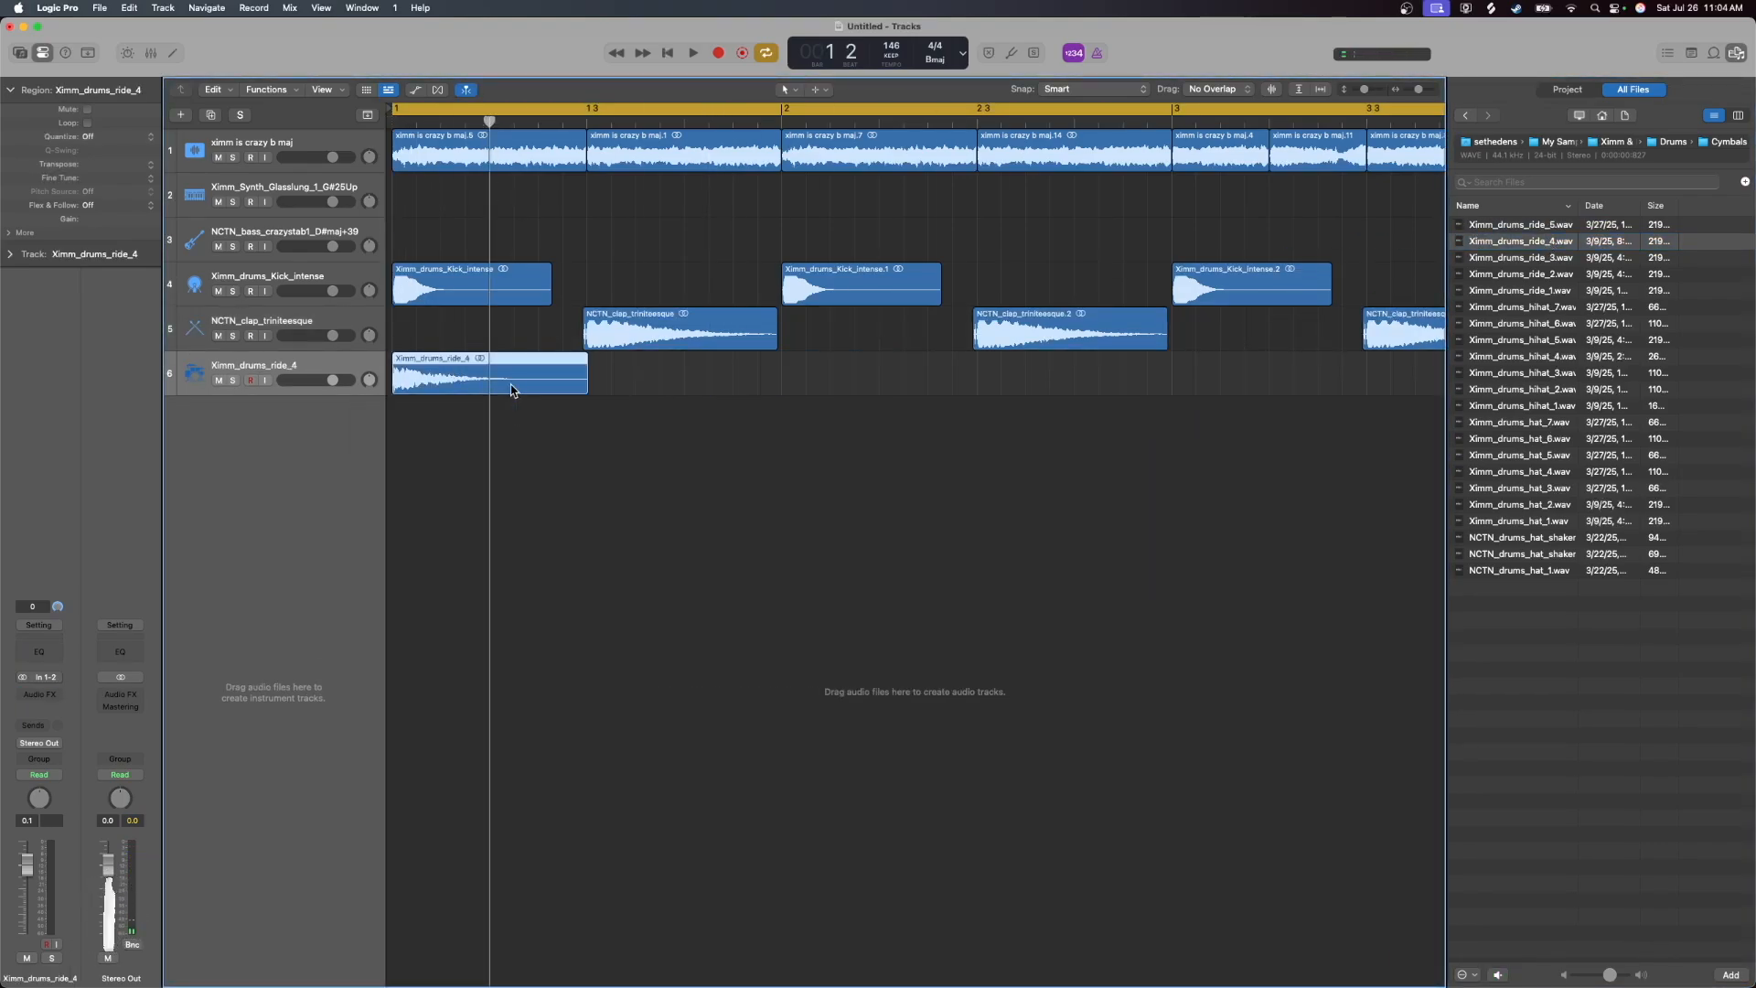
key("Delete")
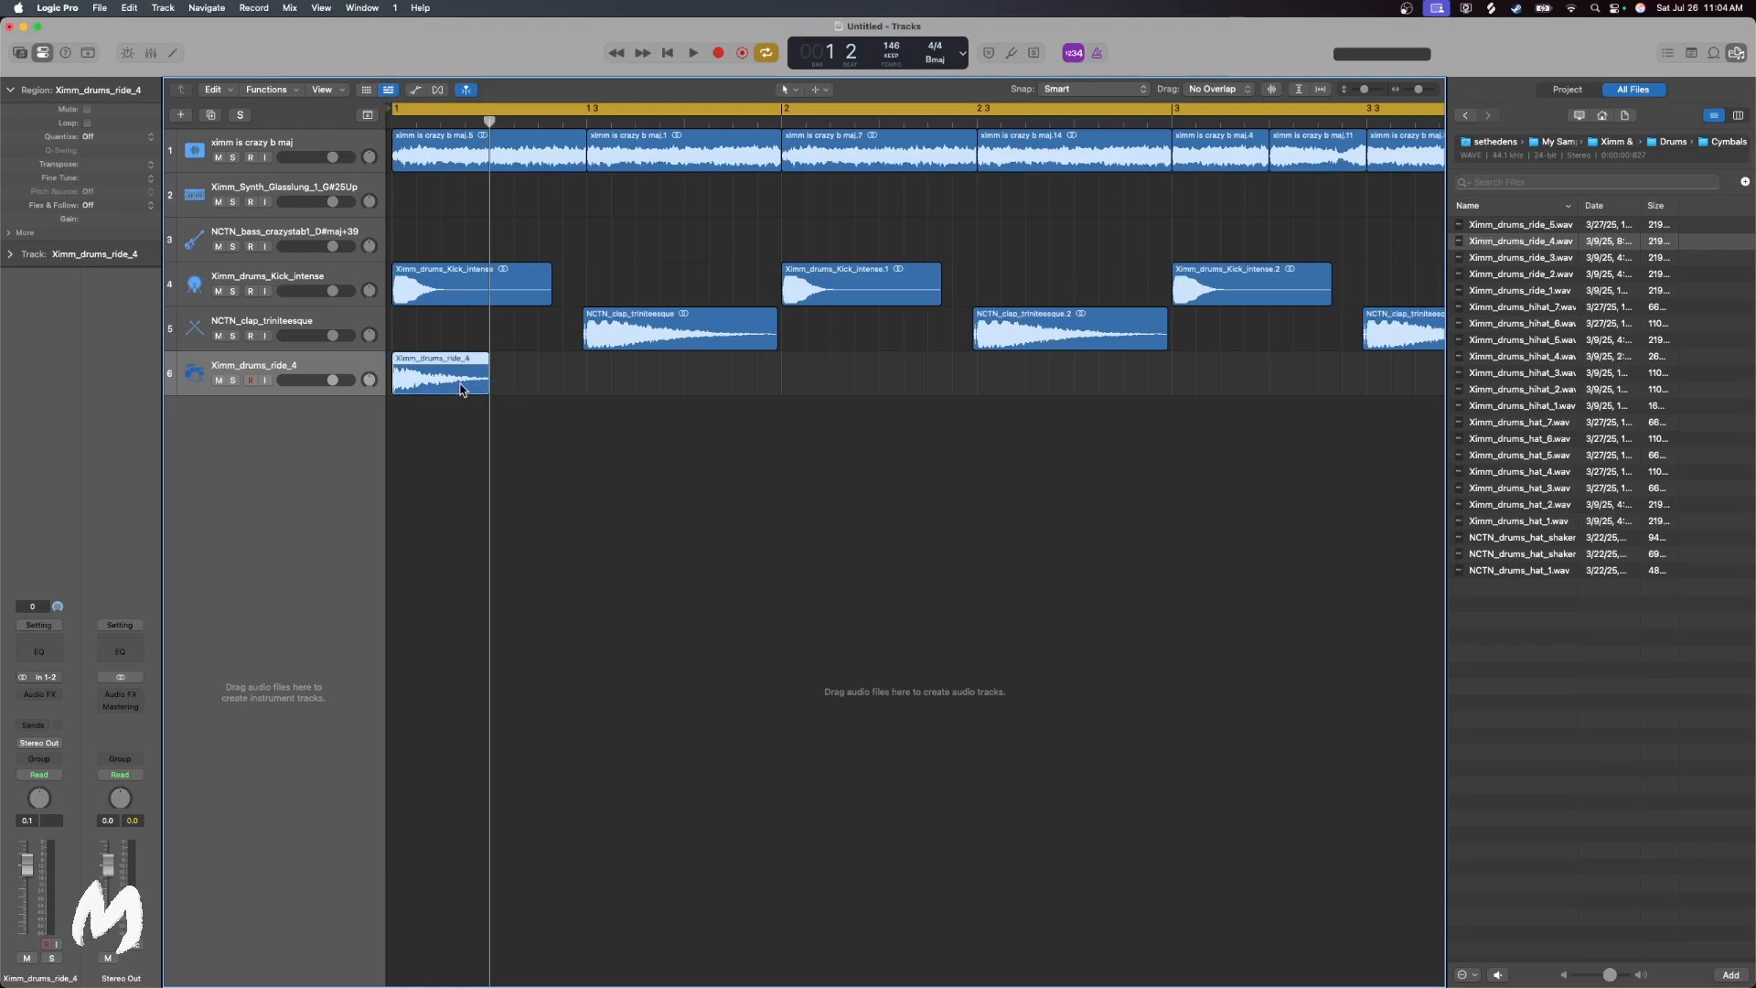
key("super+r")
key("super+r")
key("super+r")
key("super+r")
key("super+r")
key("super+r")
key("super+r")
key("super+r")
key("super+r")
key("super+r")
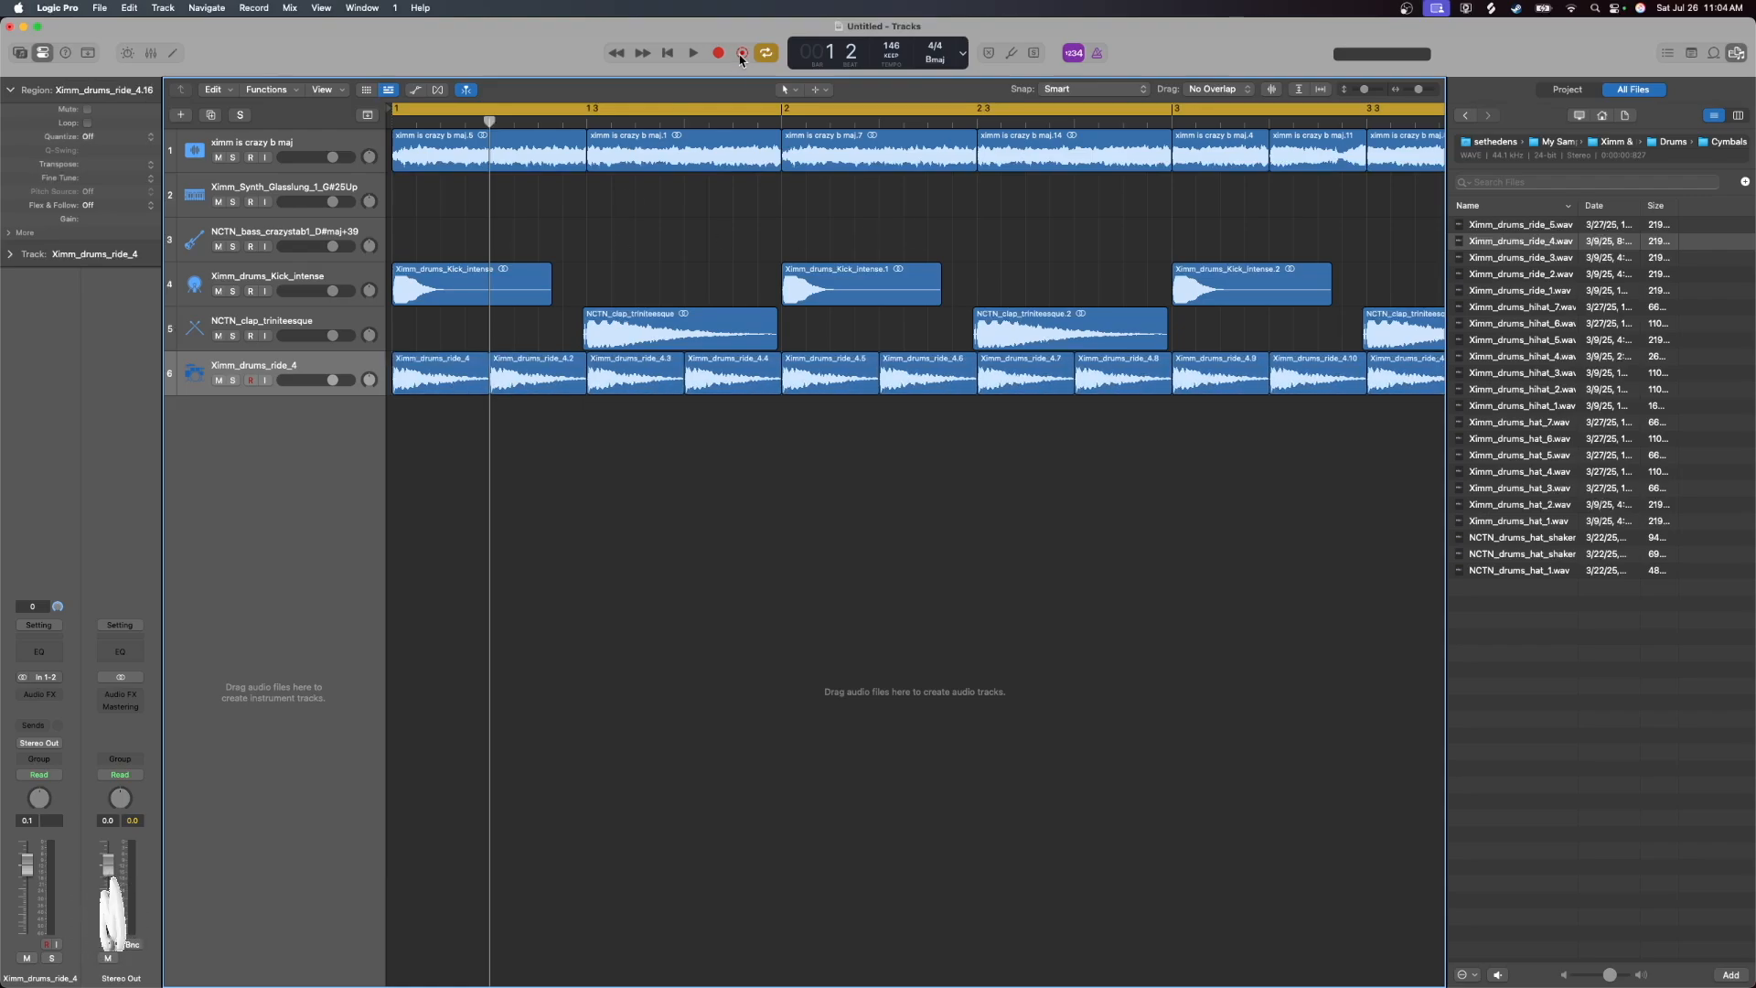
Play the beat from bar 1 and slightly raise the ride track's volume during playback
left_click(674, 54)
left_click(692, 53)
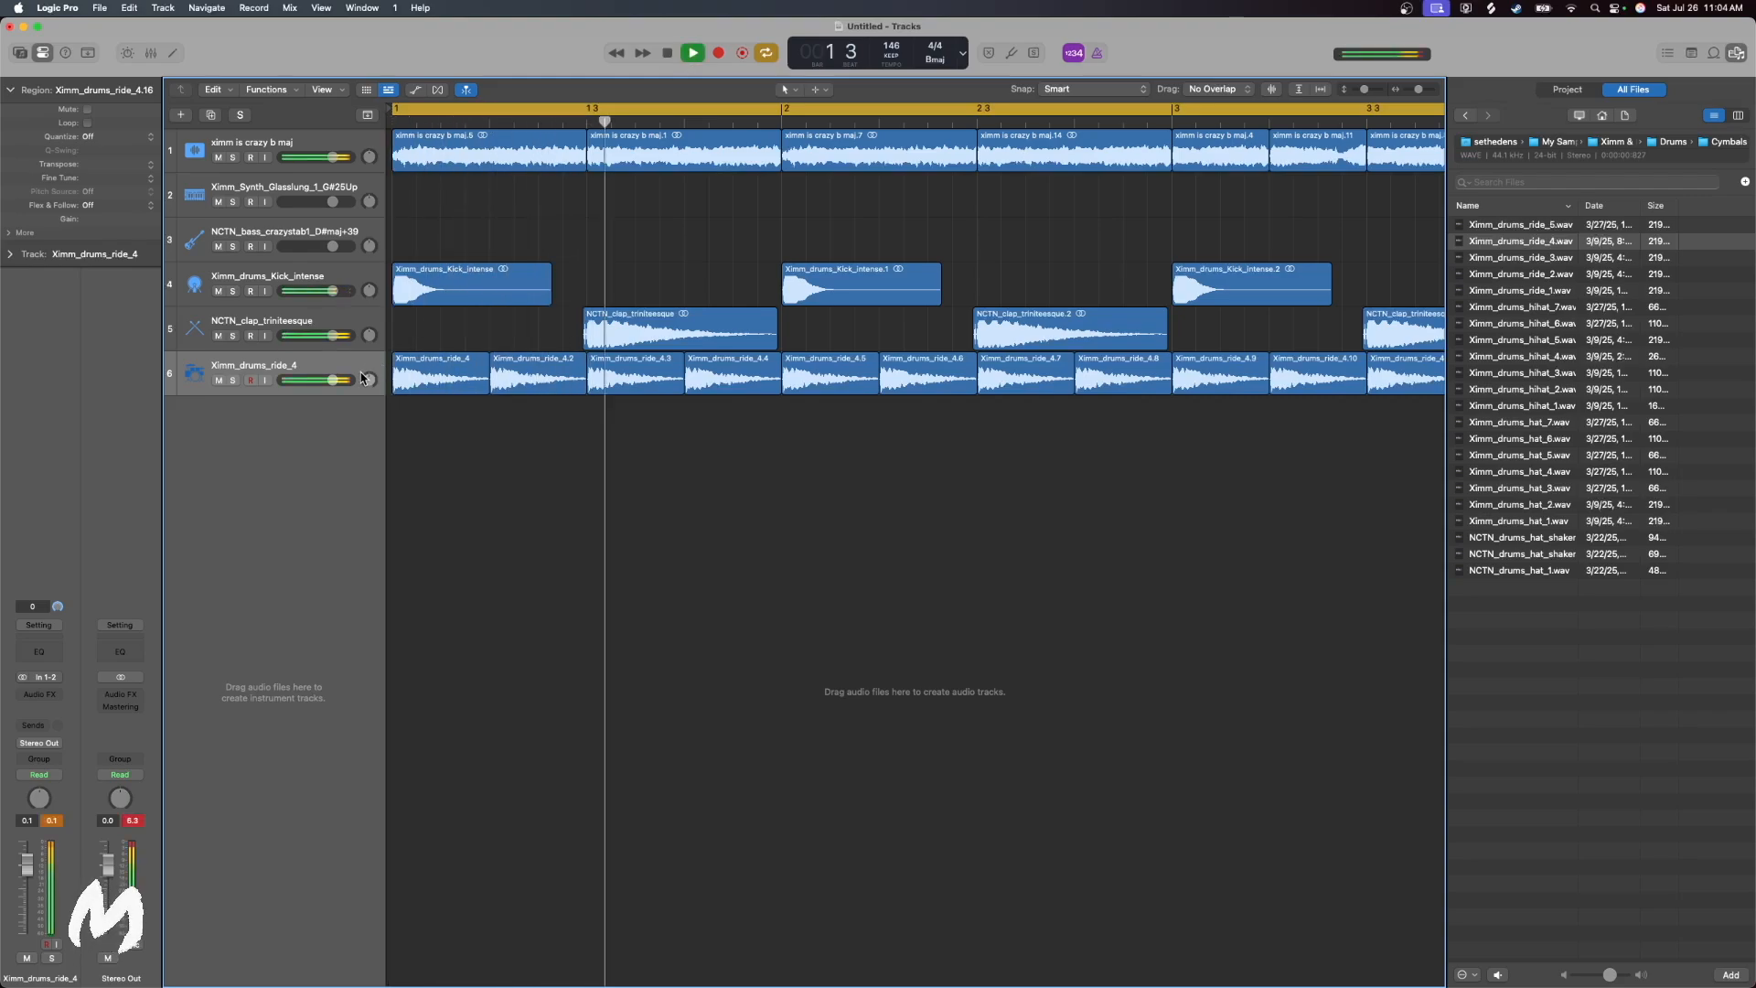
mouse_move(332, 385)
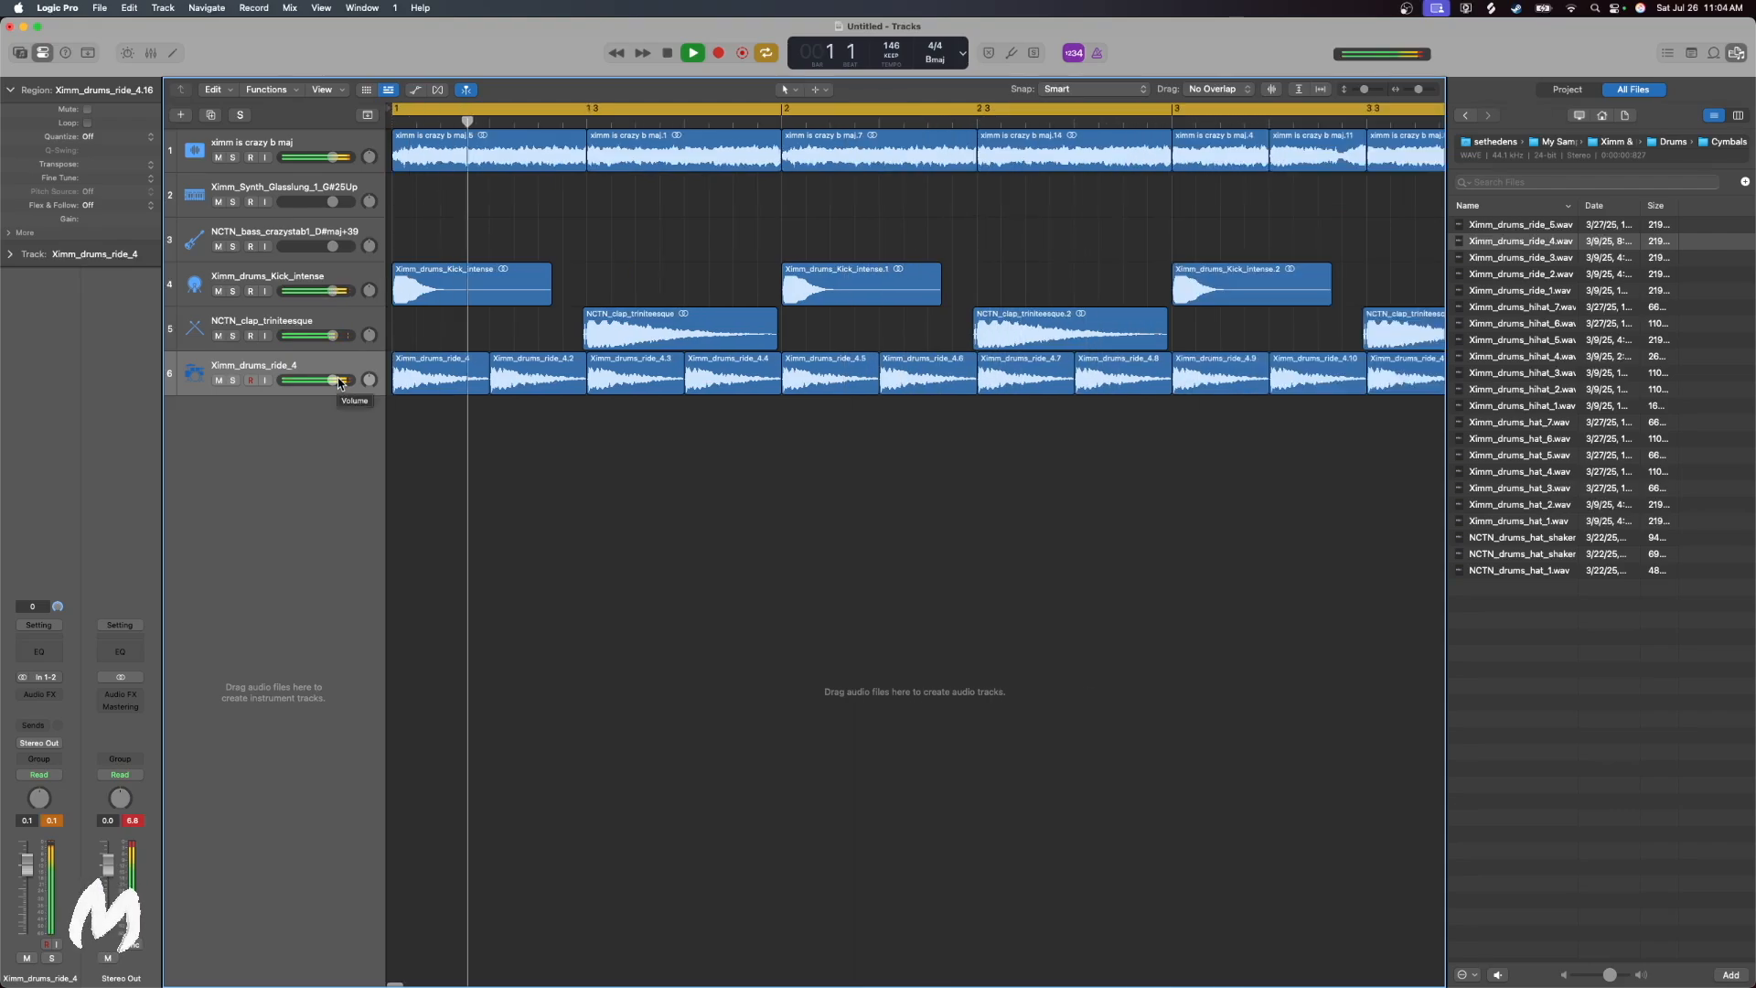
left_click_drag(338, 383, 342, 382)
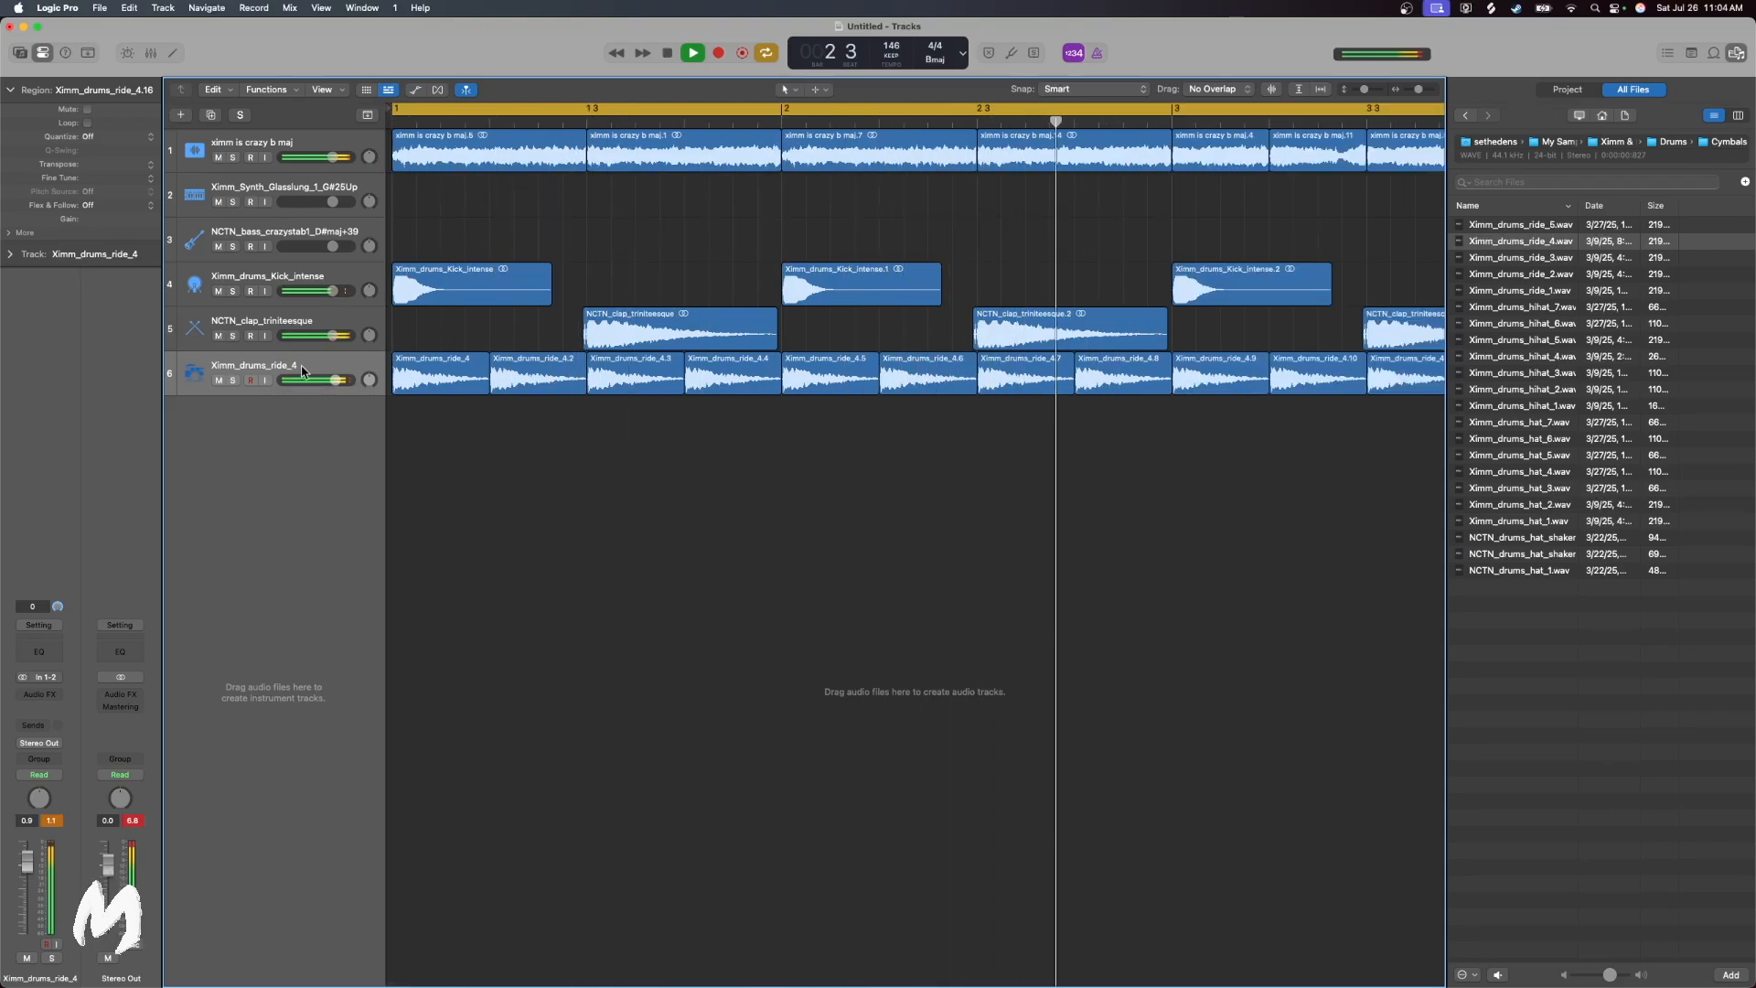
left_click(667, 53)
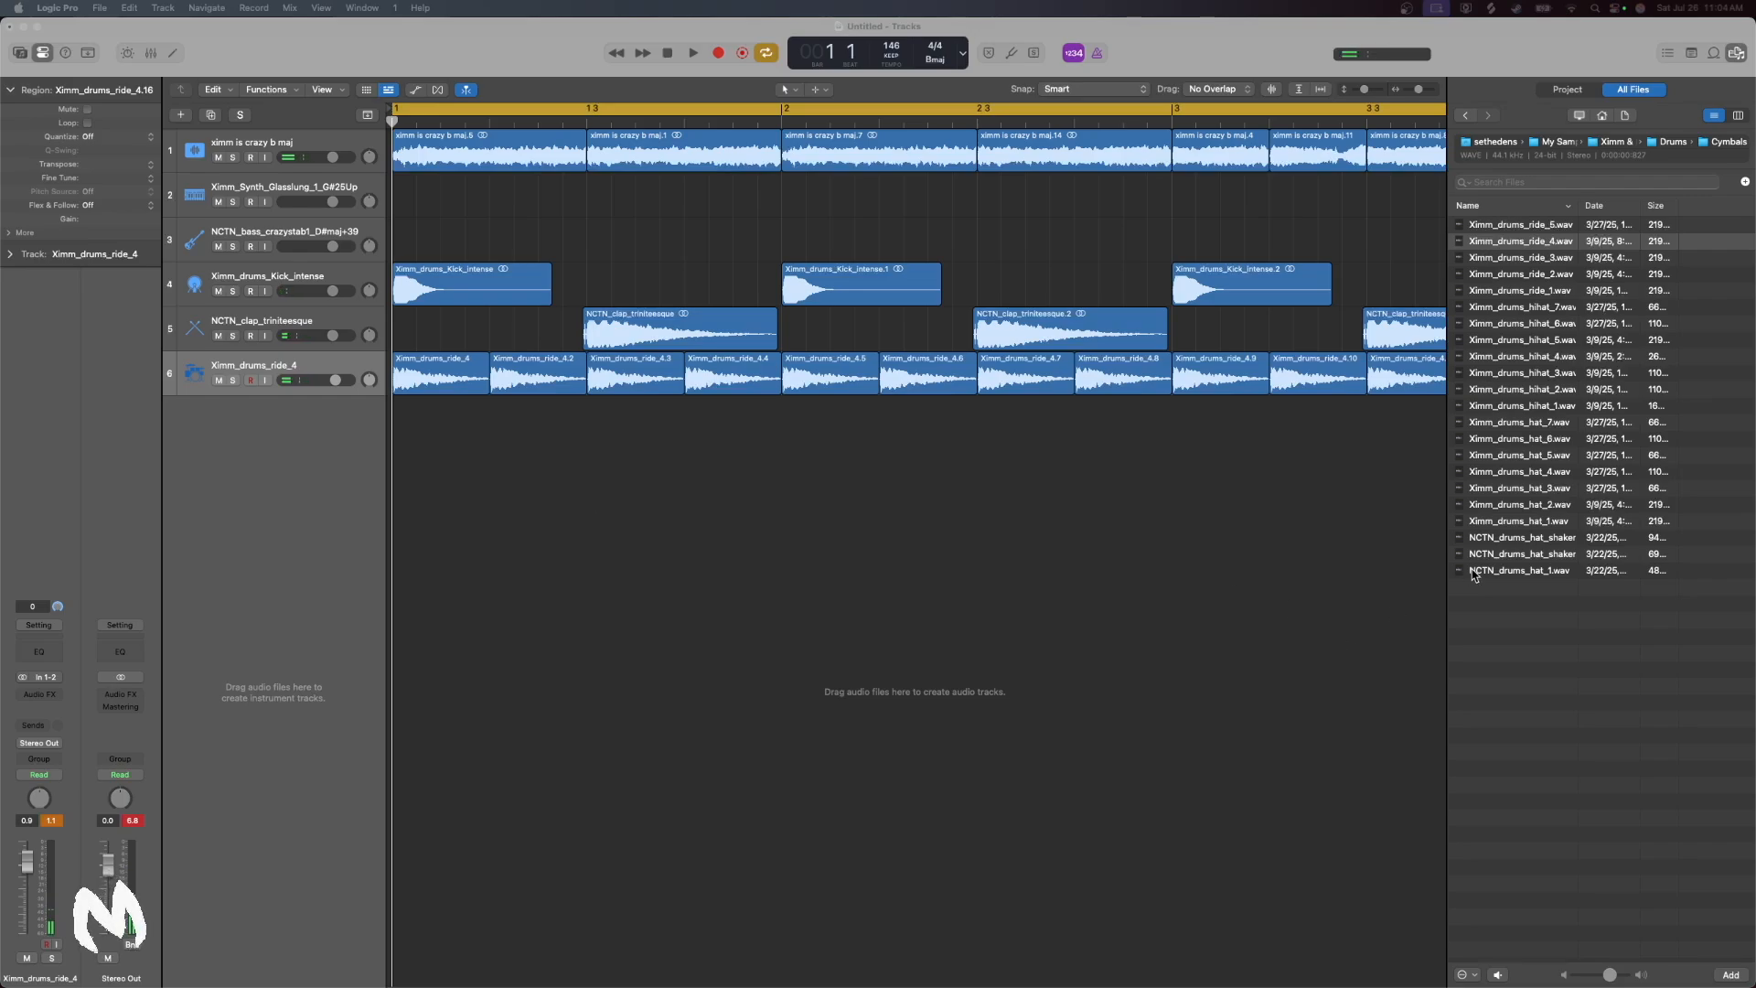
Preview the hat samples in the Cymbals folder from Ximm_drums_hat_1 up to Ximm_drums_hat_6, returning to Ximm_drums_hat_5
left_click(1545, 520)
left_click(1549, 504)
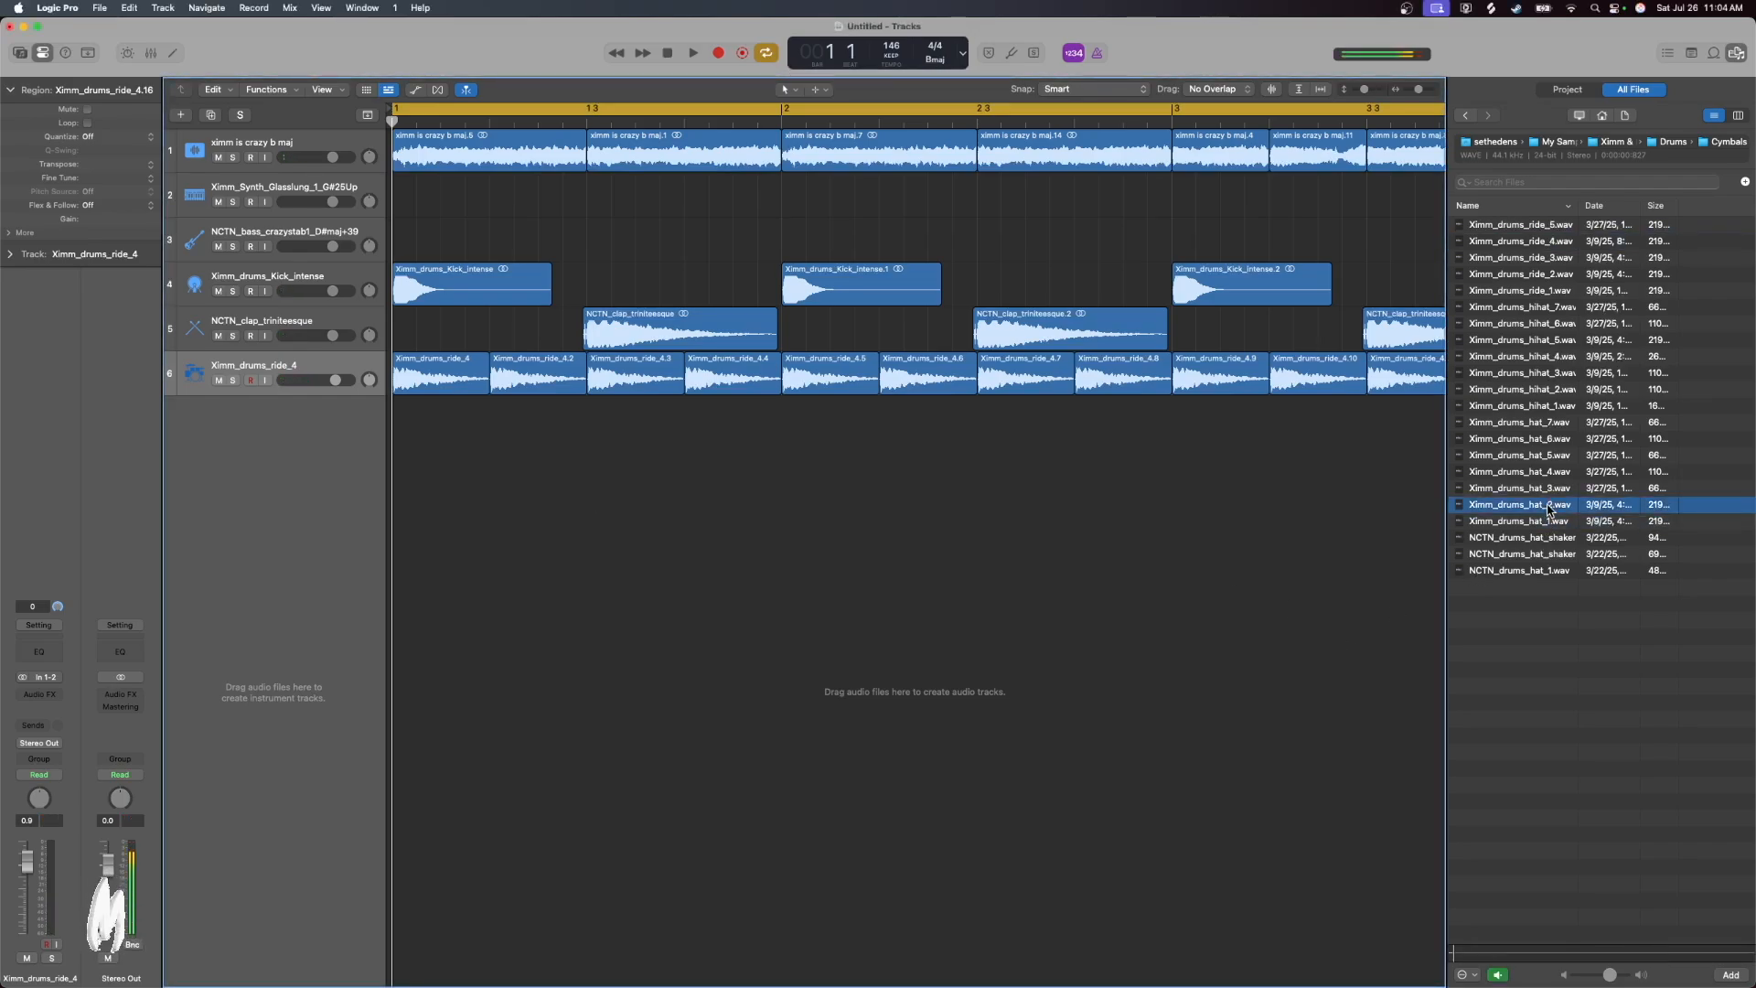
left_click(1552, 489)
left_click(1554, 471)
left_click(1556, 455)
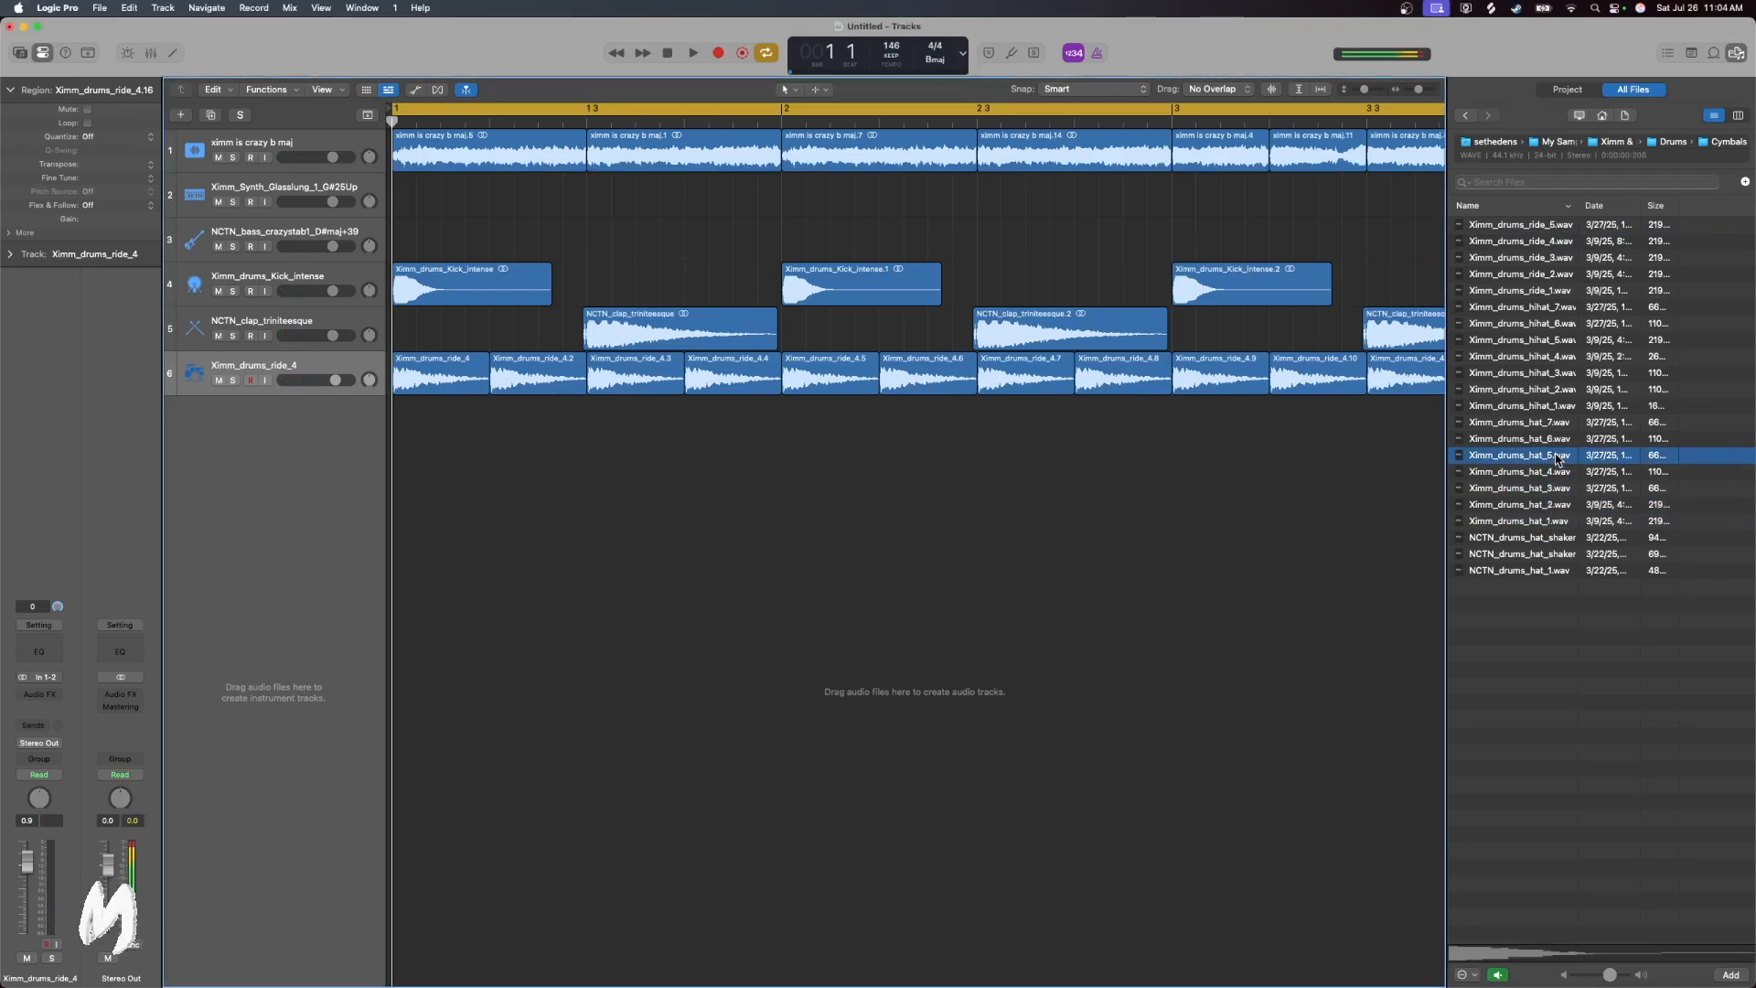
left_click(1560, 439)
left_click(1559, 454, "shift")
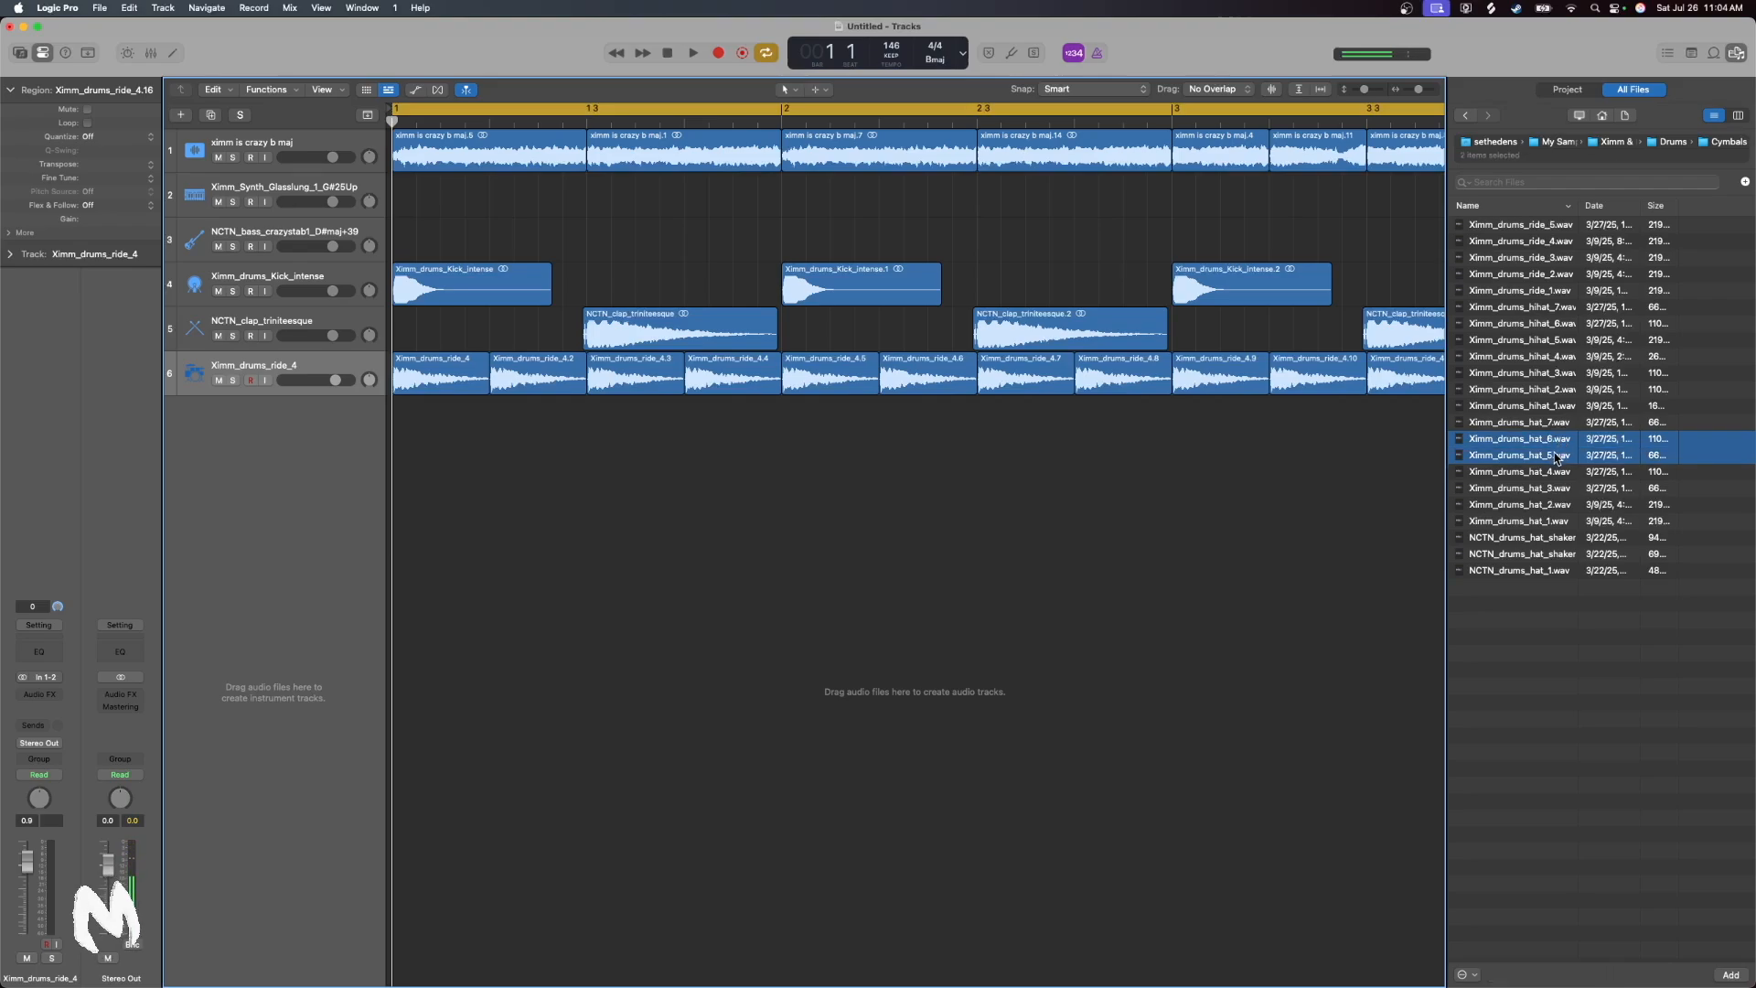
Add Ximm_drums_hat_5 on a new track from bar 1, repeated every half beat to bar 5, at -10.2 dB
left_click(1536, 461)
left_click_drag(1538, 460, 470, 430)
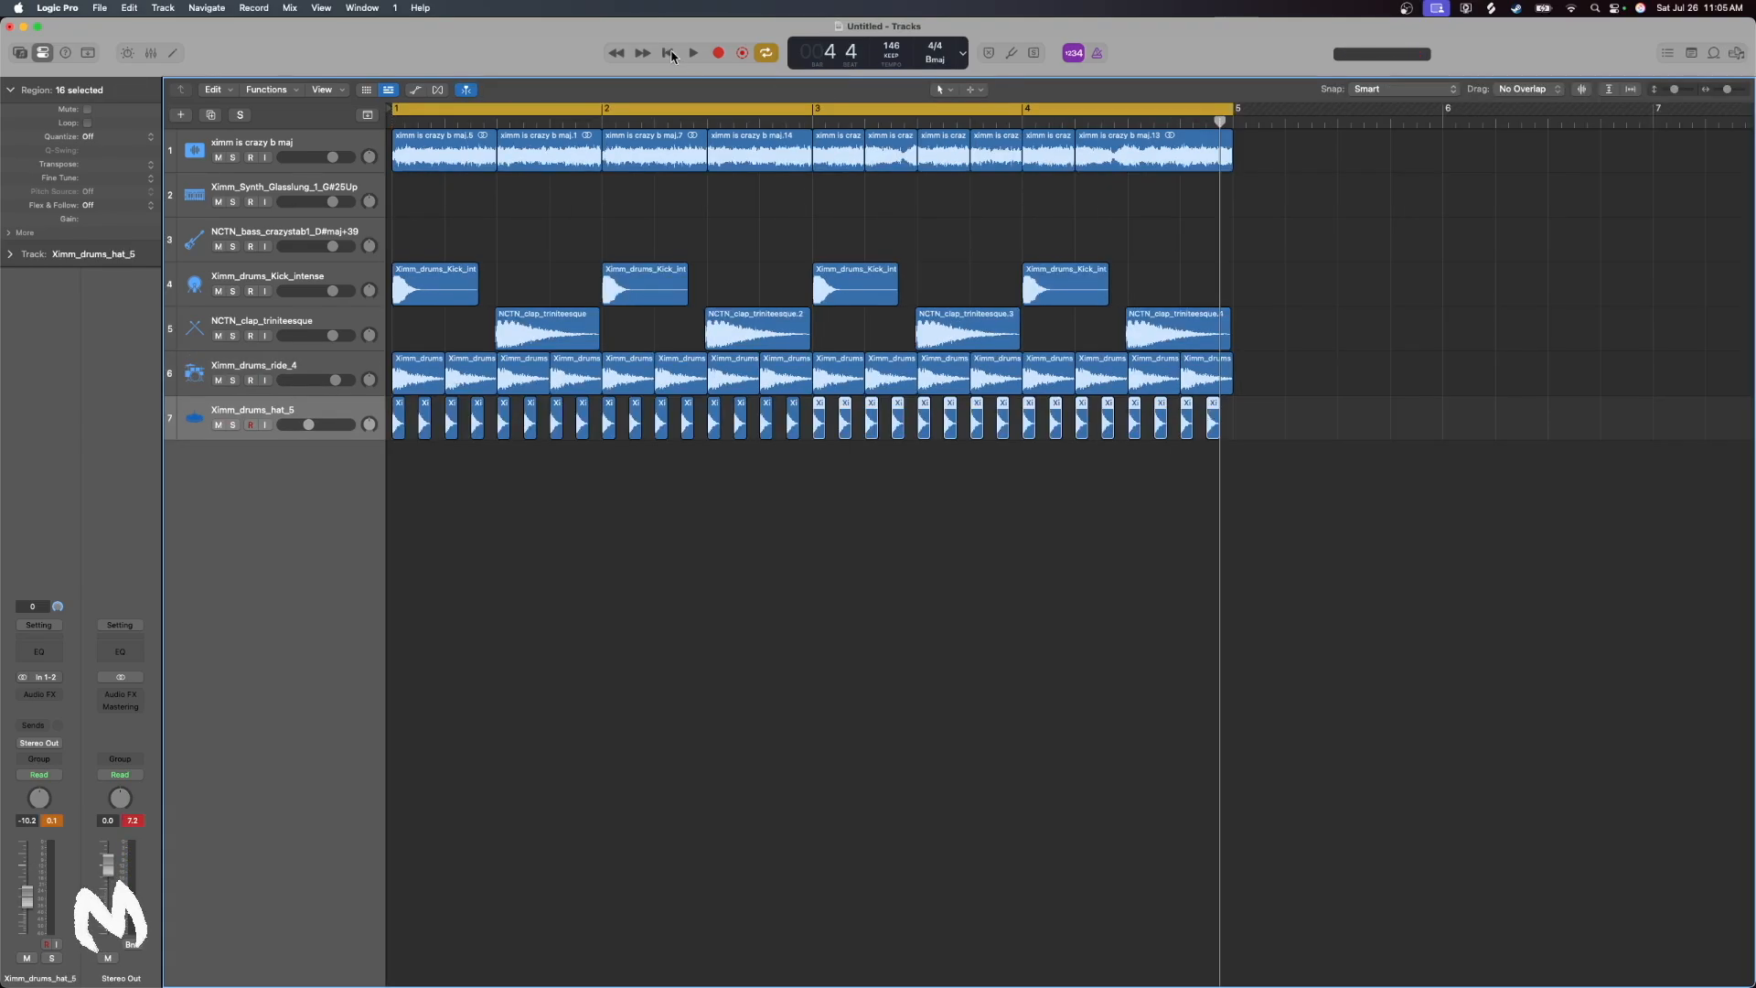
left_click(669, 54)
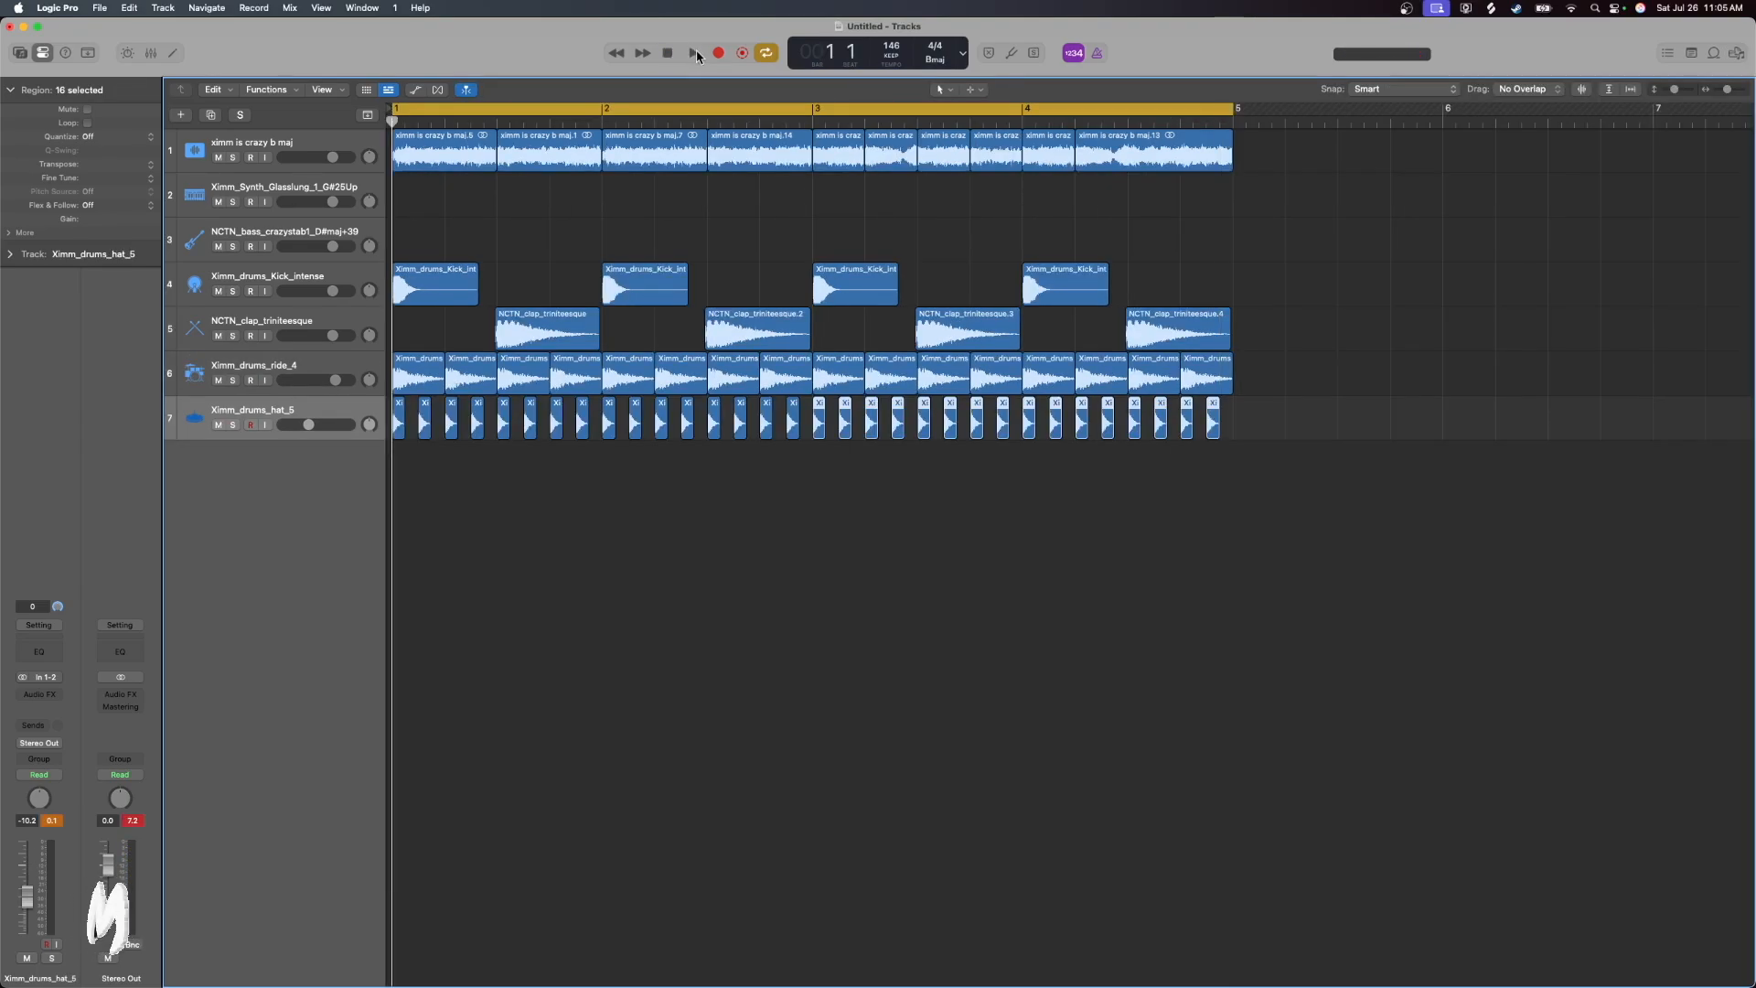
Play the beat with the kick, clap, ride and hat tracks soloed and lower the hat track to -11.2 dB
left_click(694, 53)
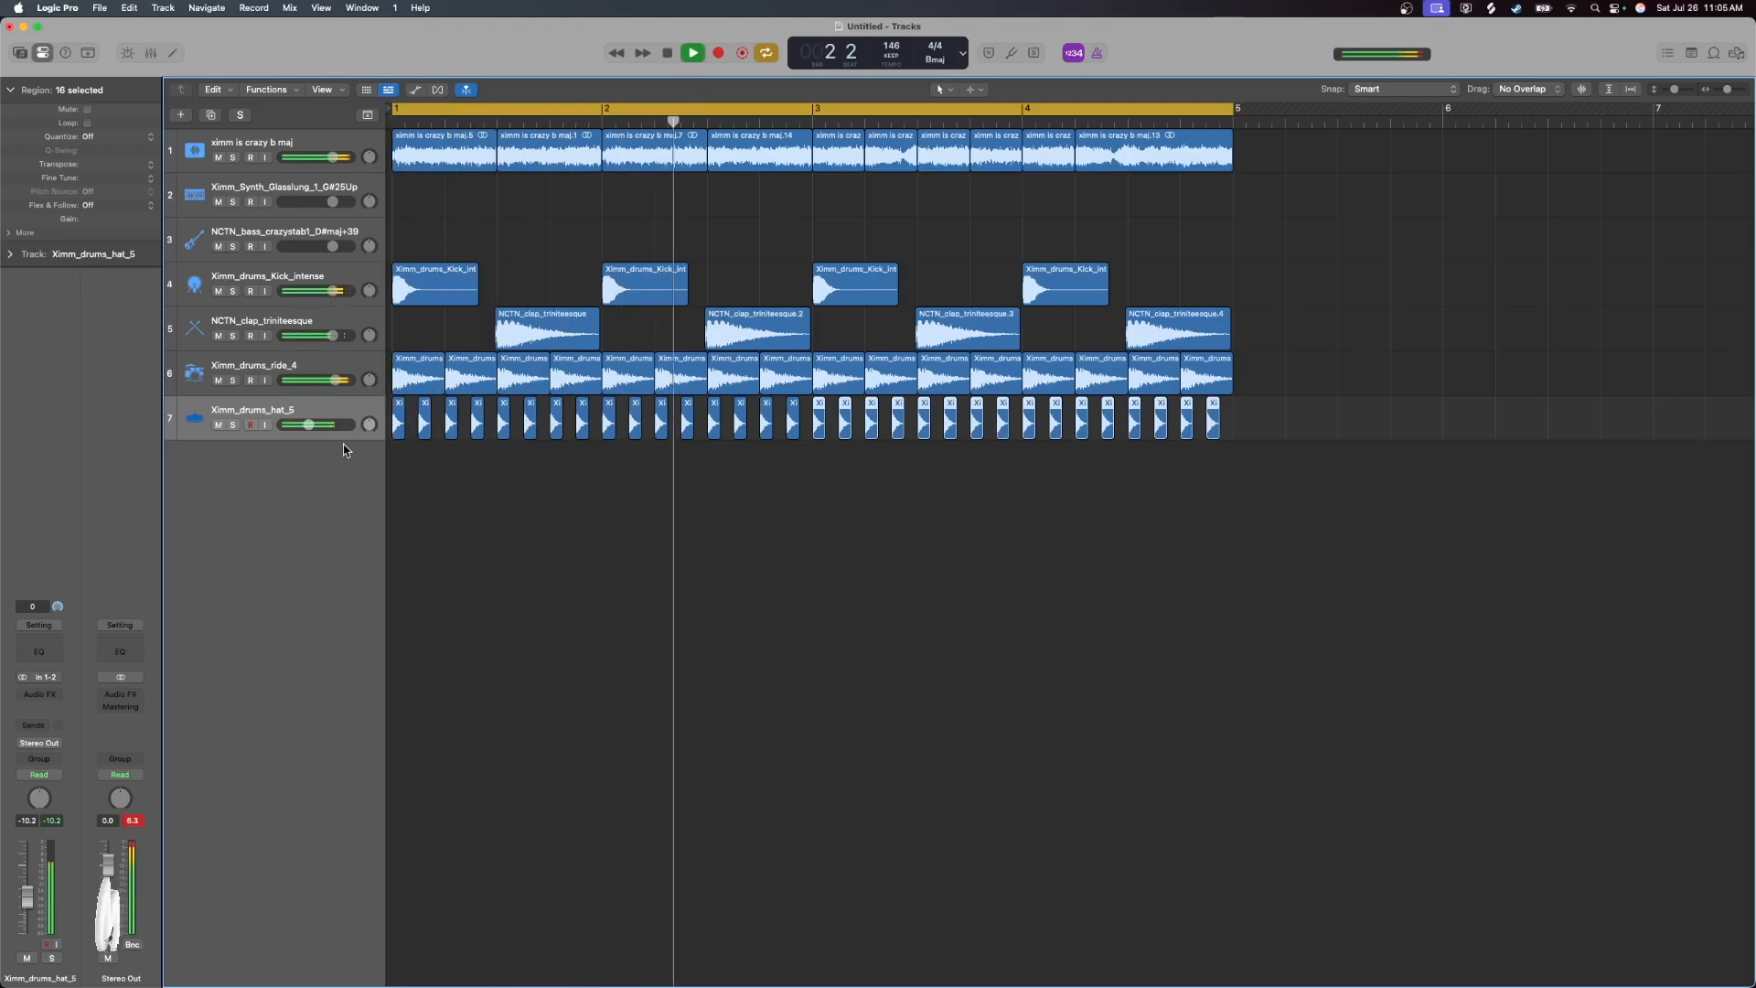
left_click(234, 425)
left_click_drag(236, 429, 236, 296)
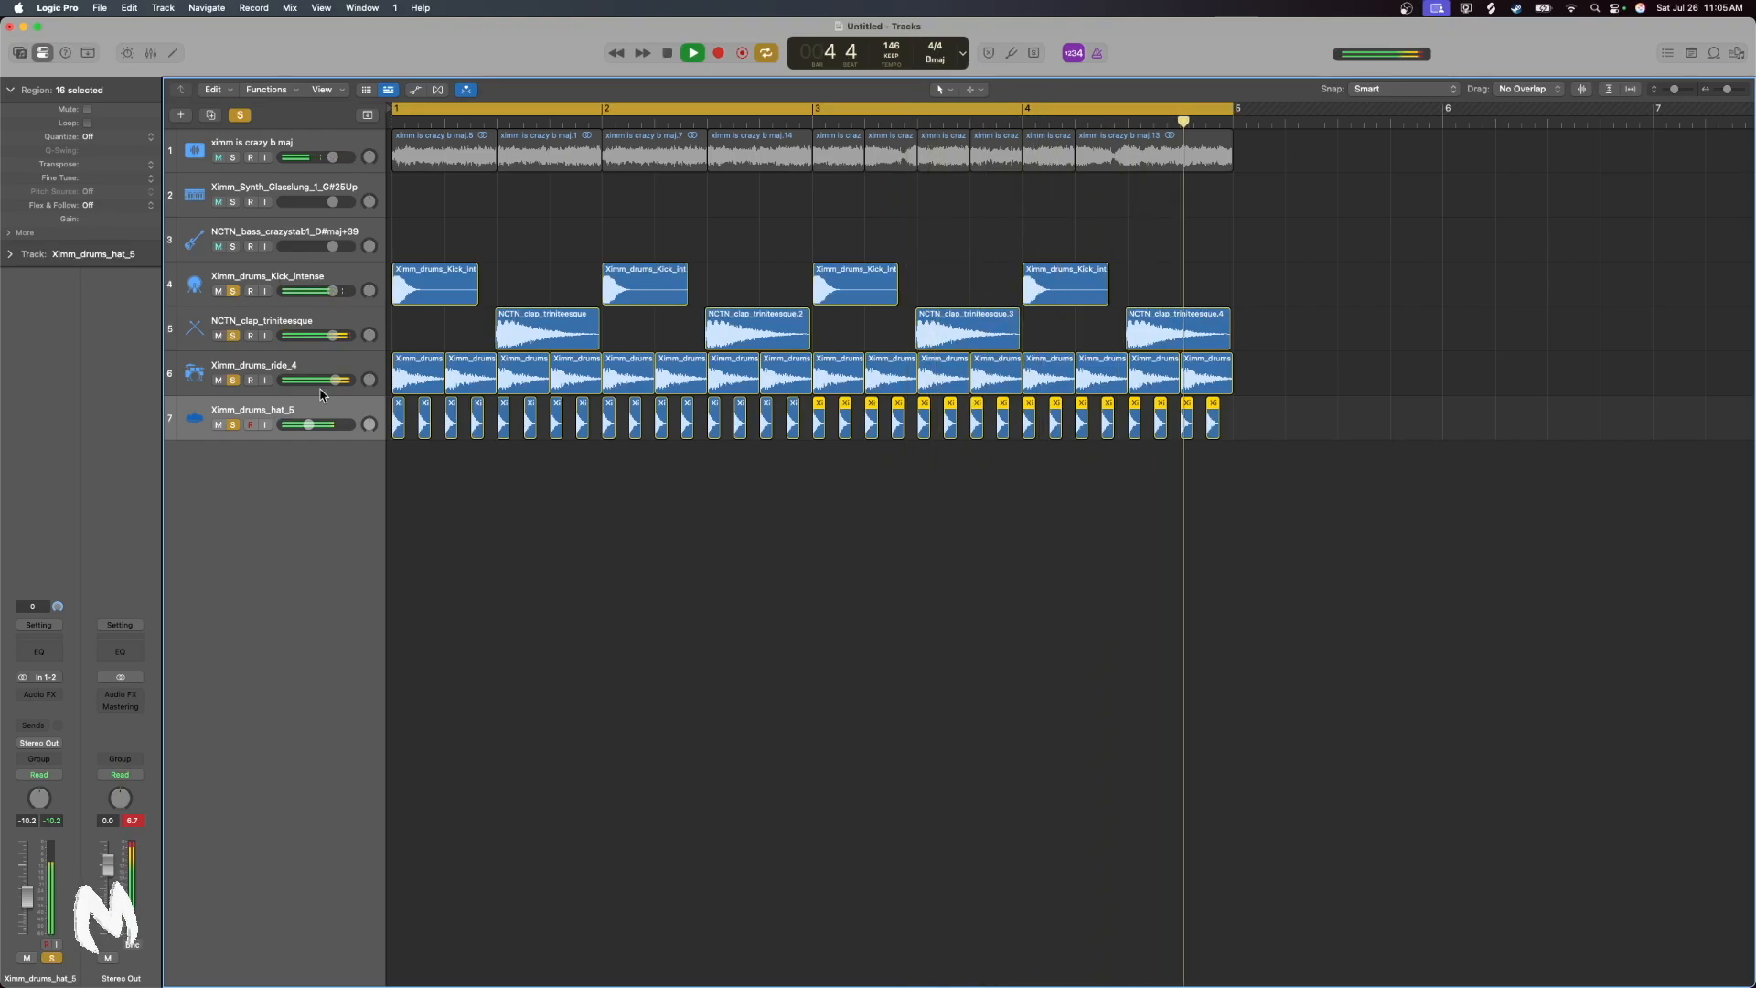
left_click_drag(310, 424, 306, 428)
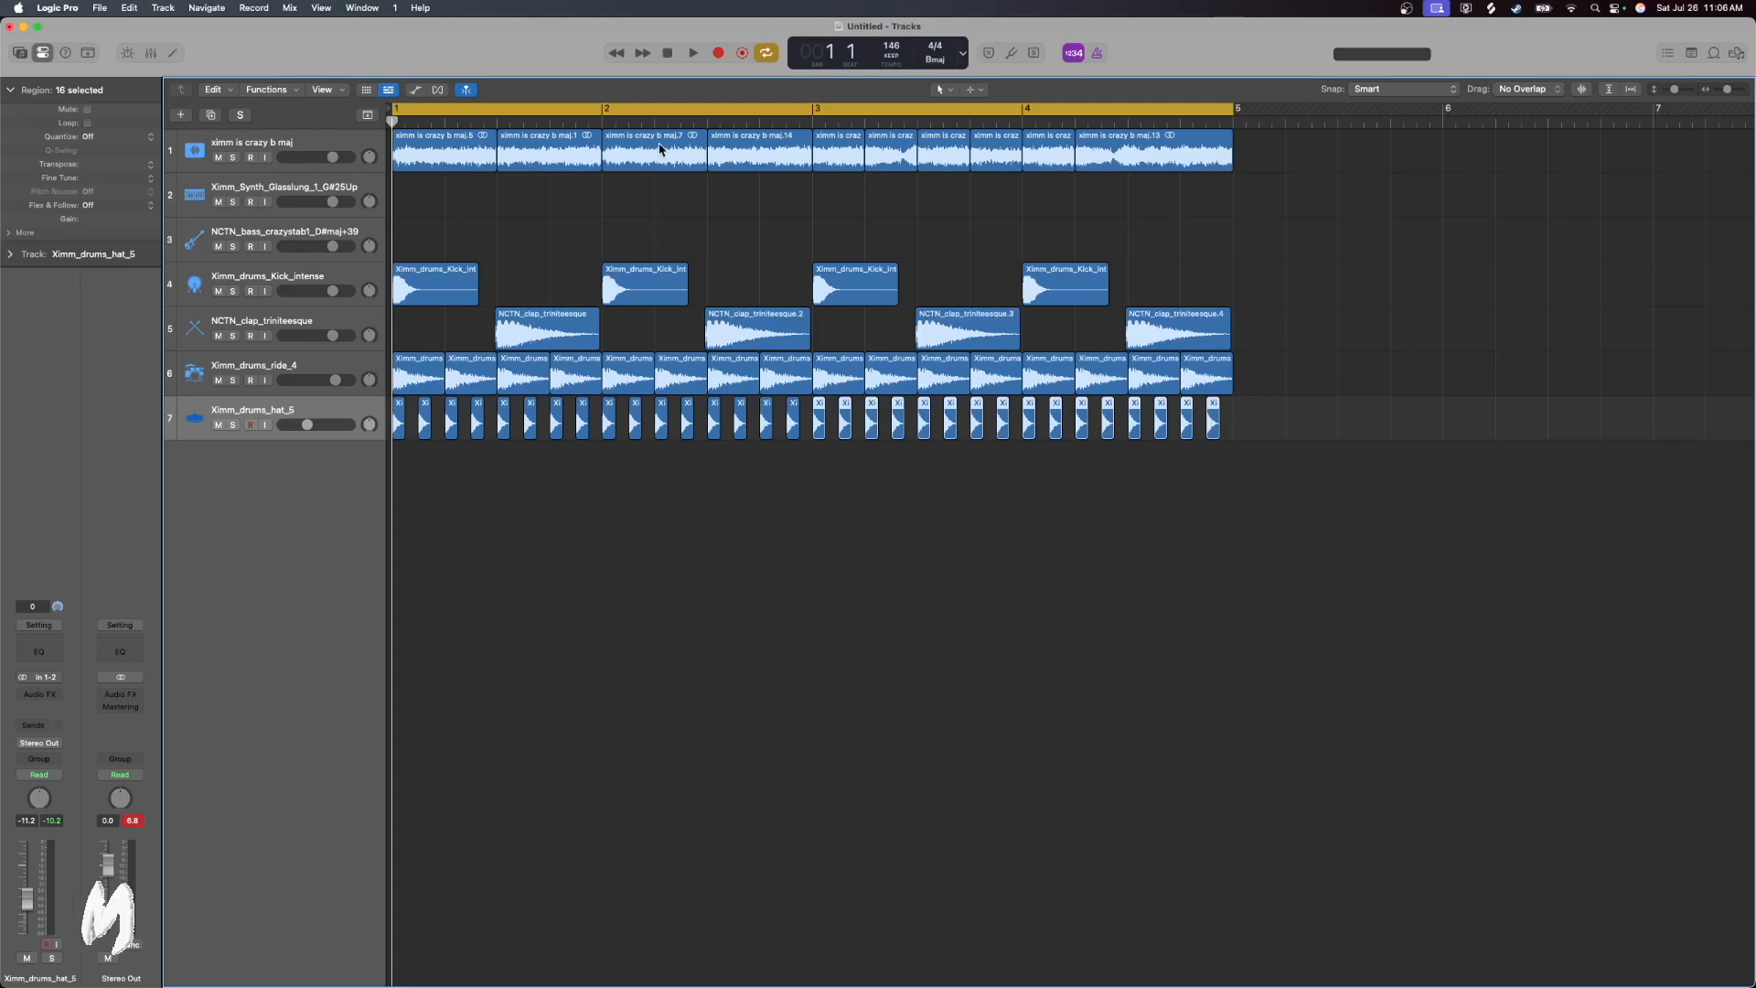
Open the sample pack's Pads folder in the file browser and preview several pads, ending on Ximm_pad_joyful_1_A#20Up
left_click(1736, 55)
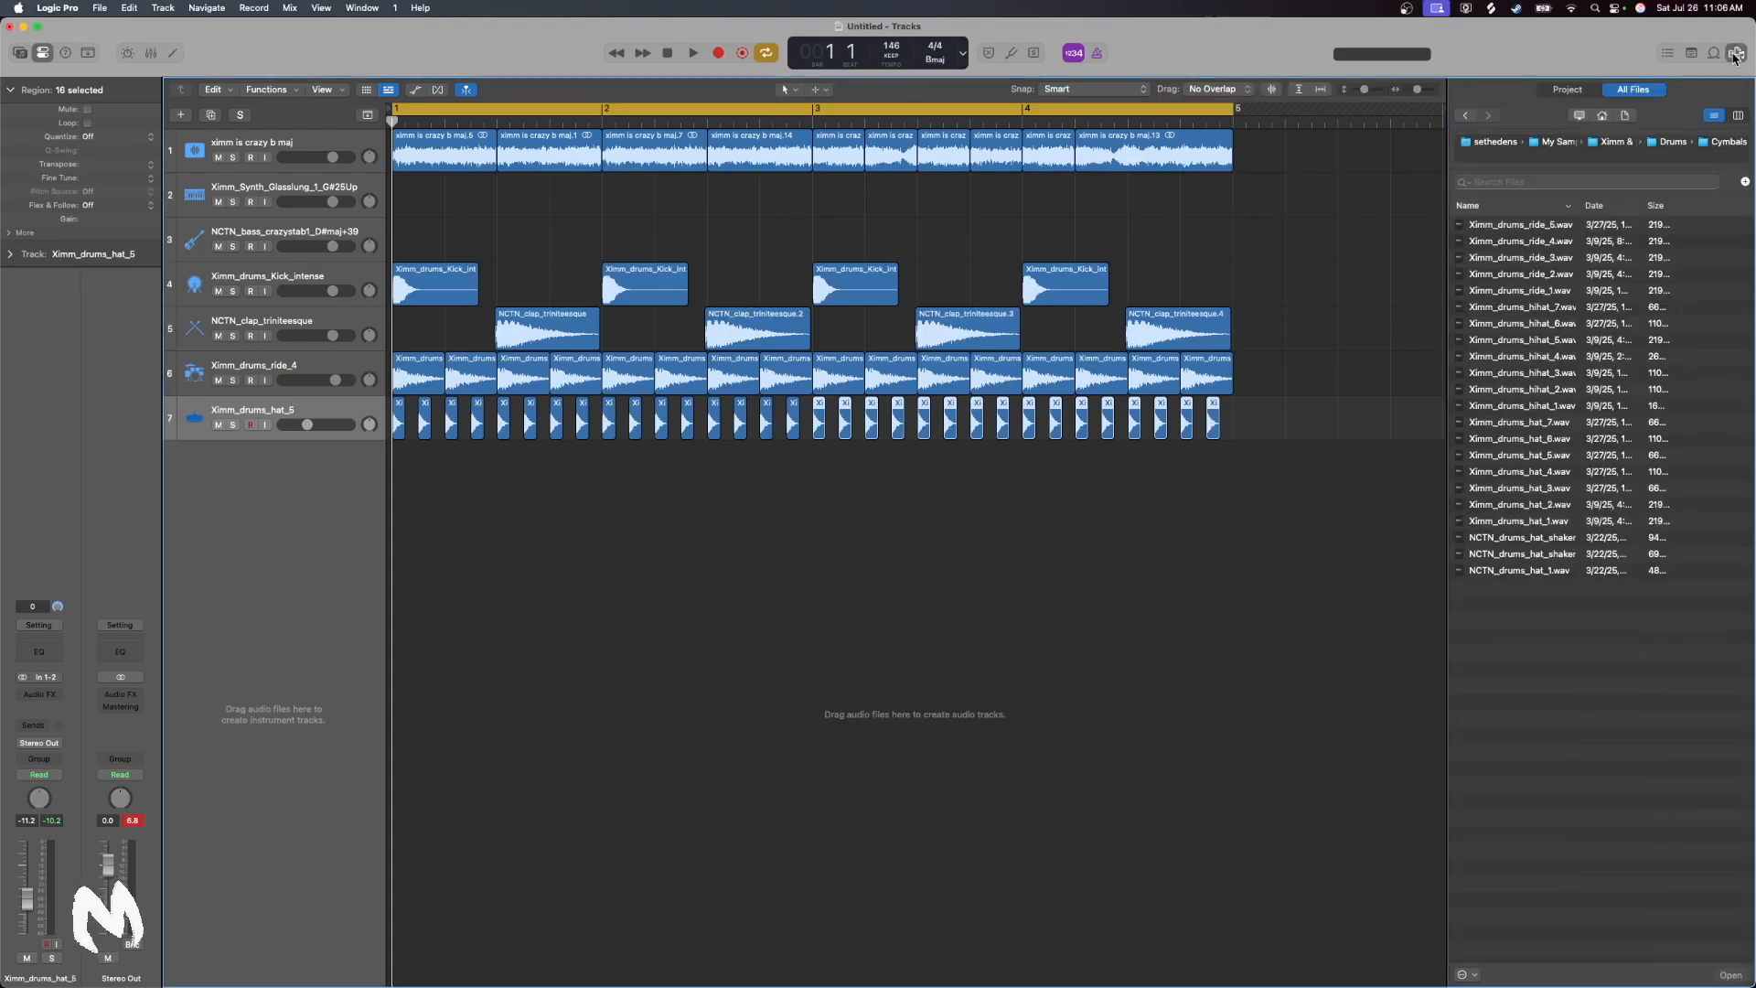
left_click(1633, 145)
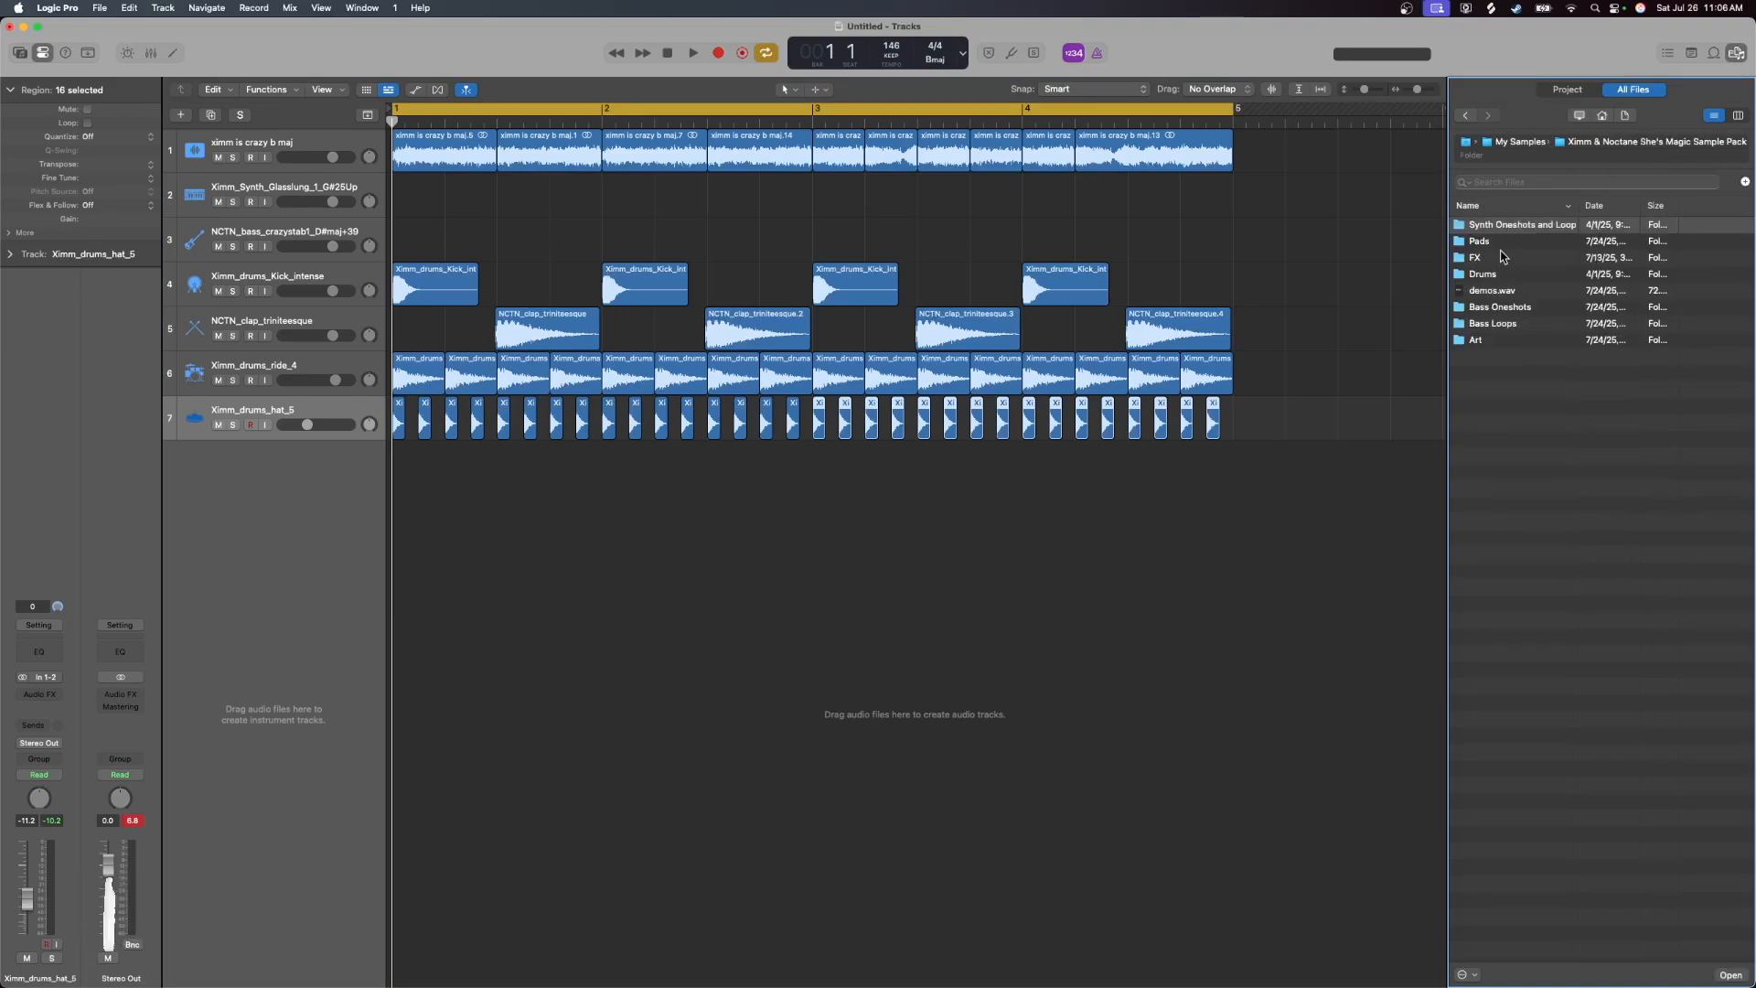
double_click(1493, 243)
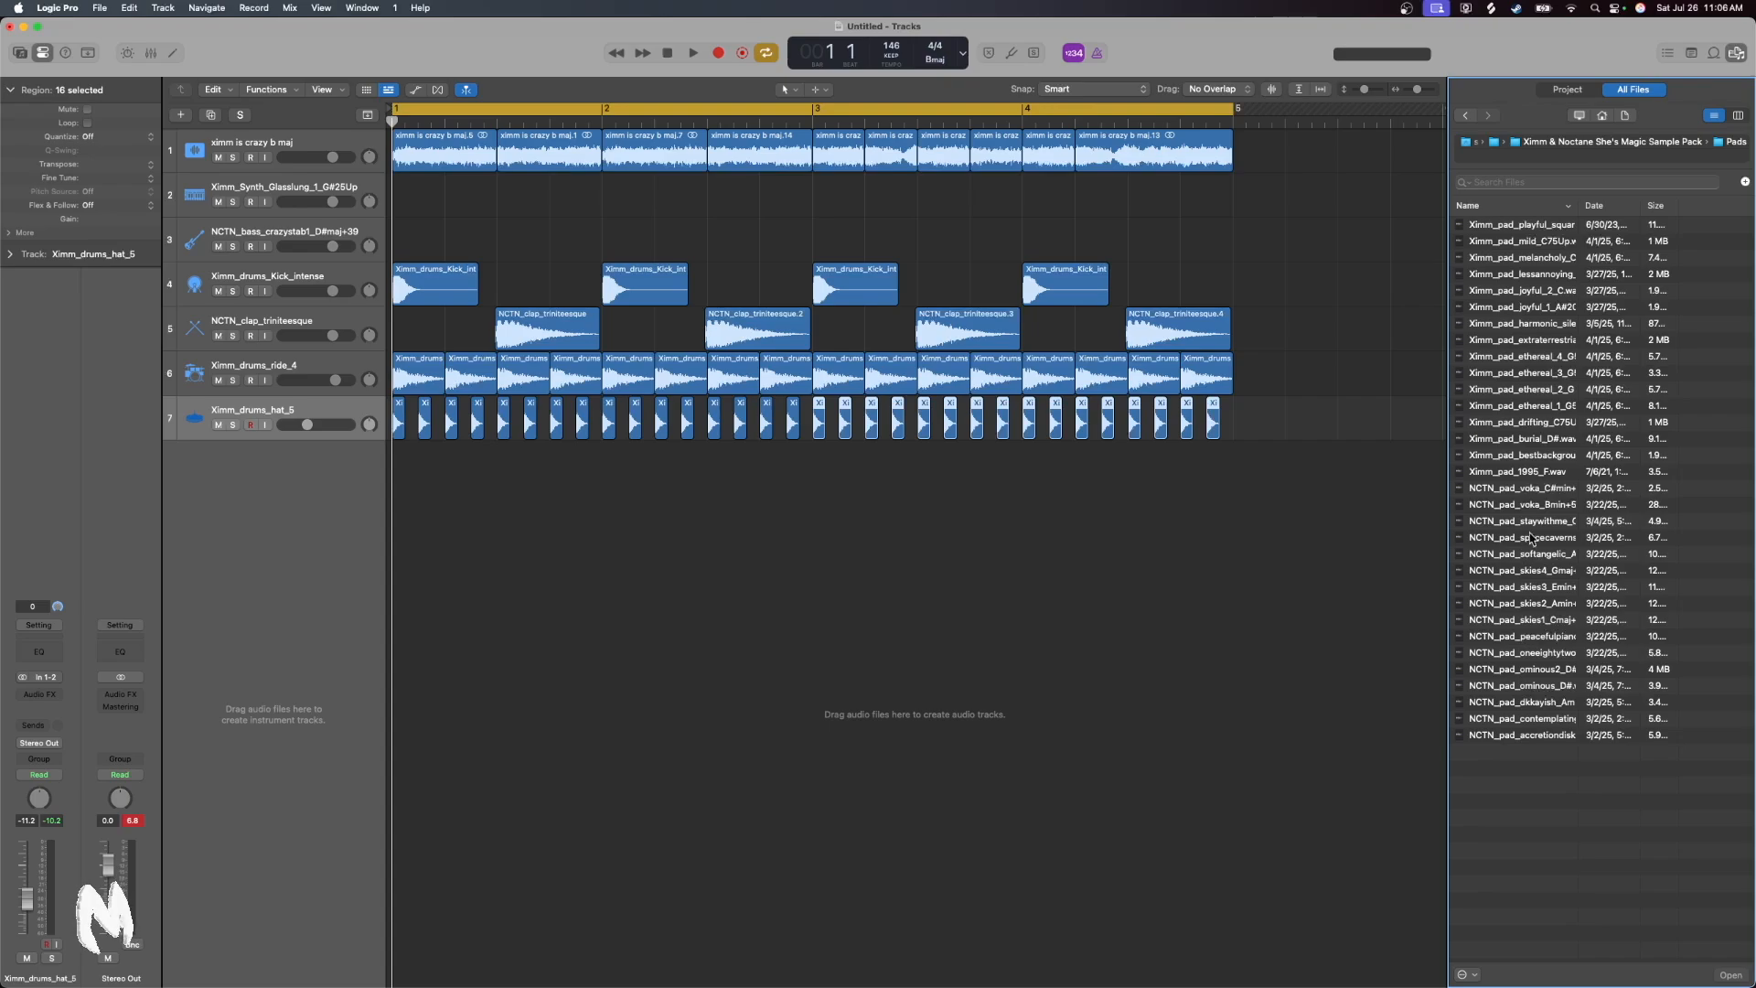
left_click_drag(1558, 356, 1525, 336)
left_click(1535, 307)
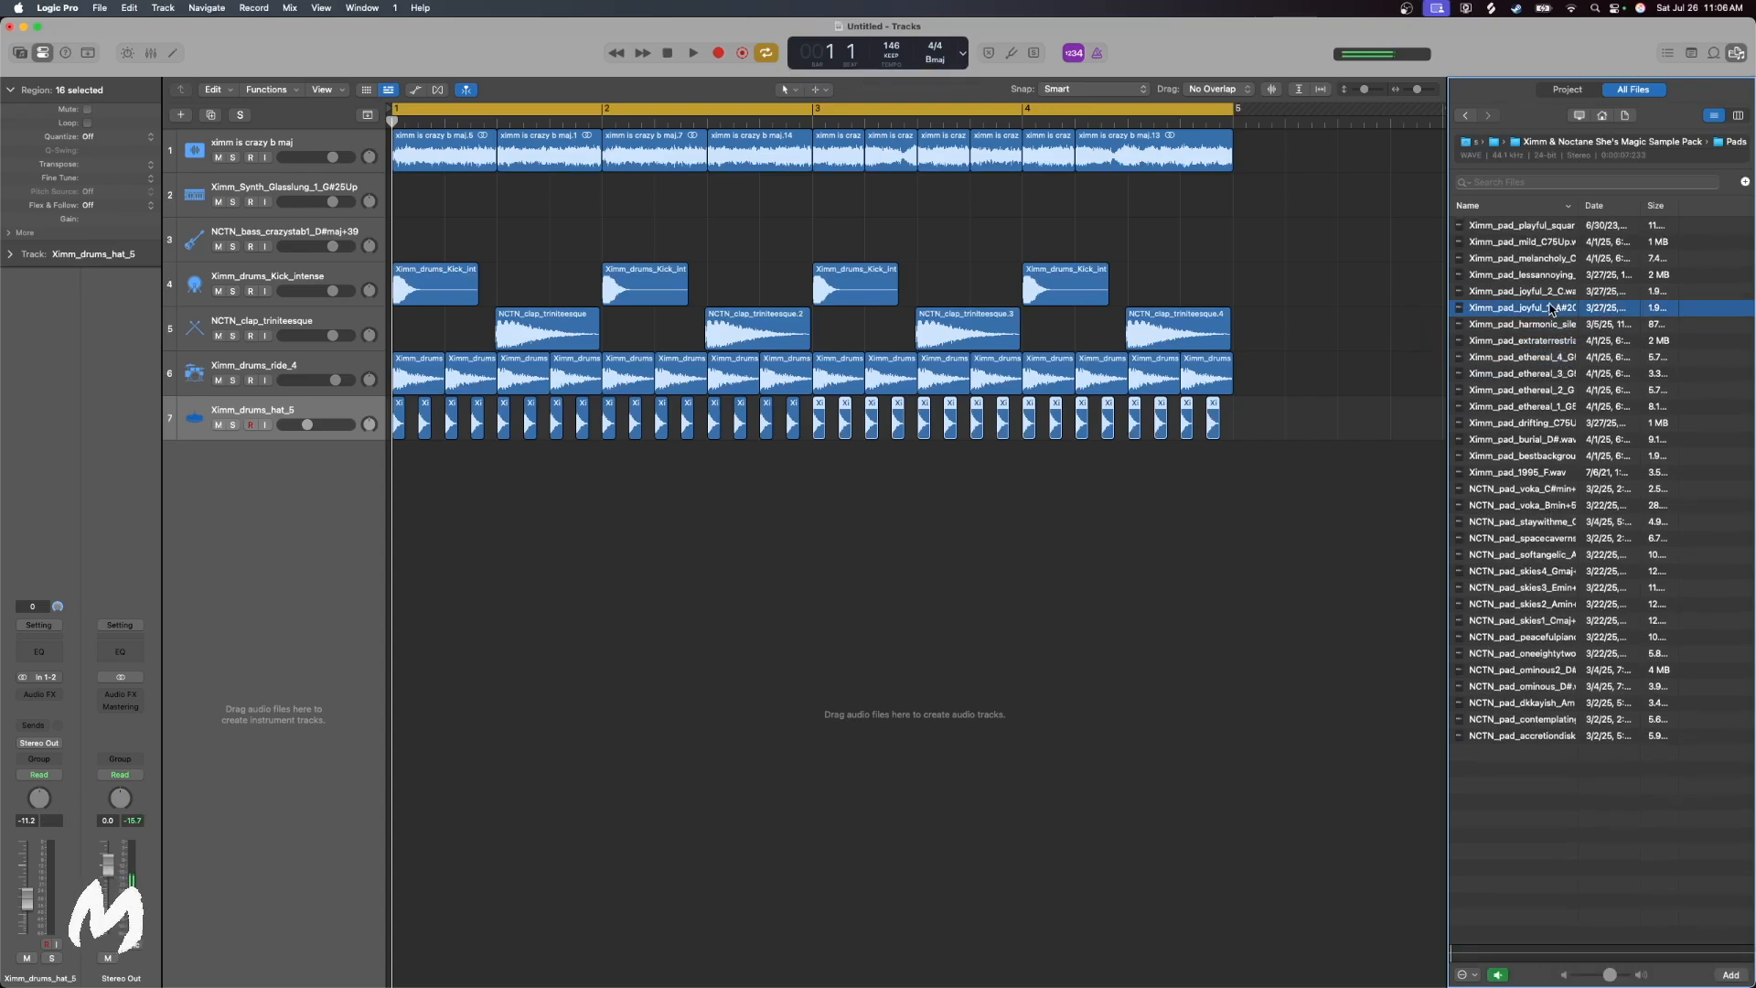
left_click_drag(1565, 295, 1576, 285)
left_click_drag(1554, 650, 1539, 636)
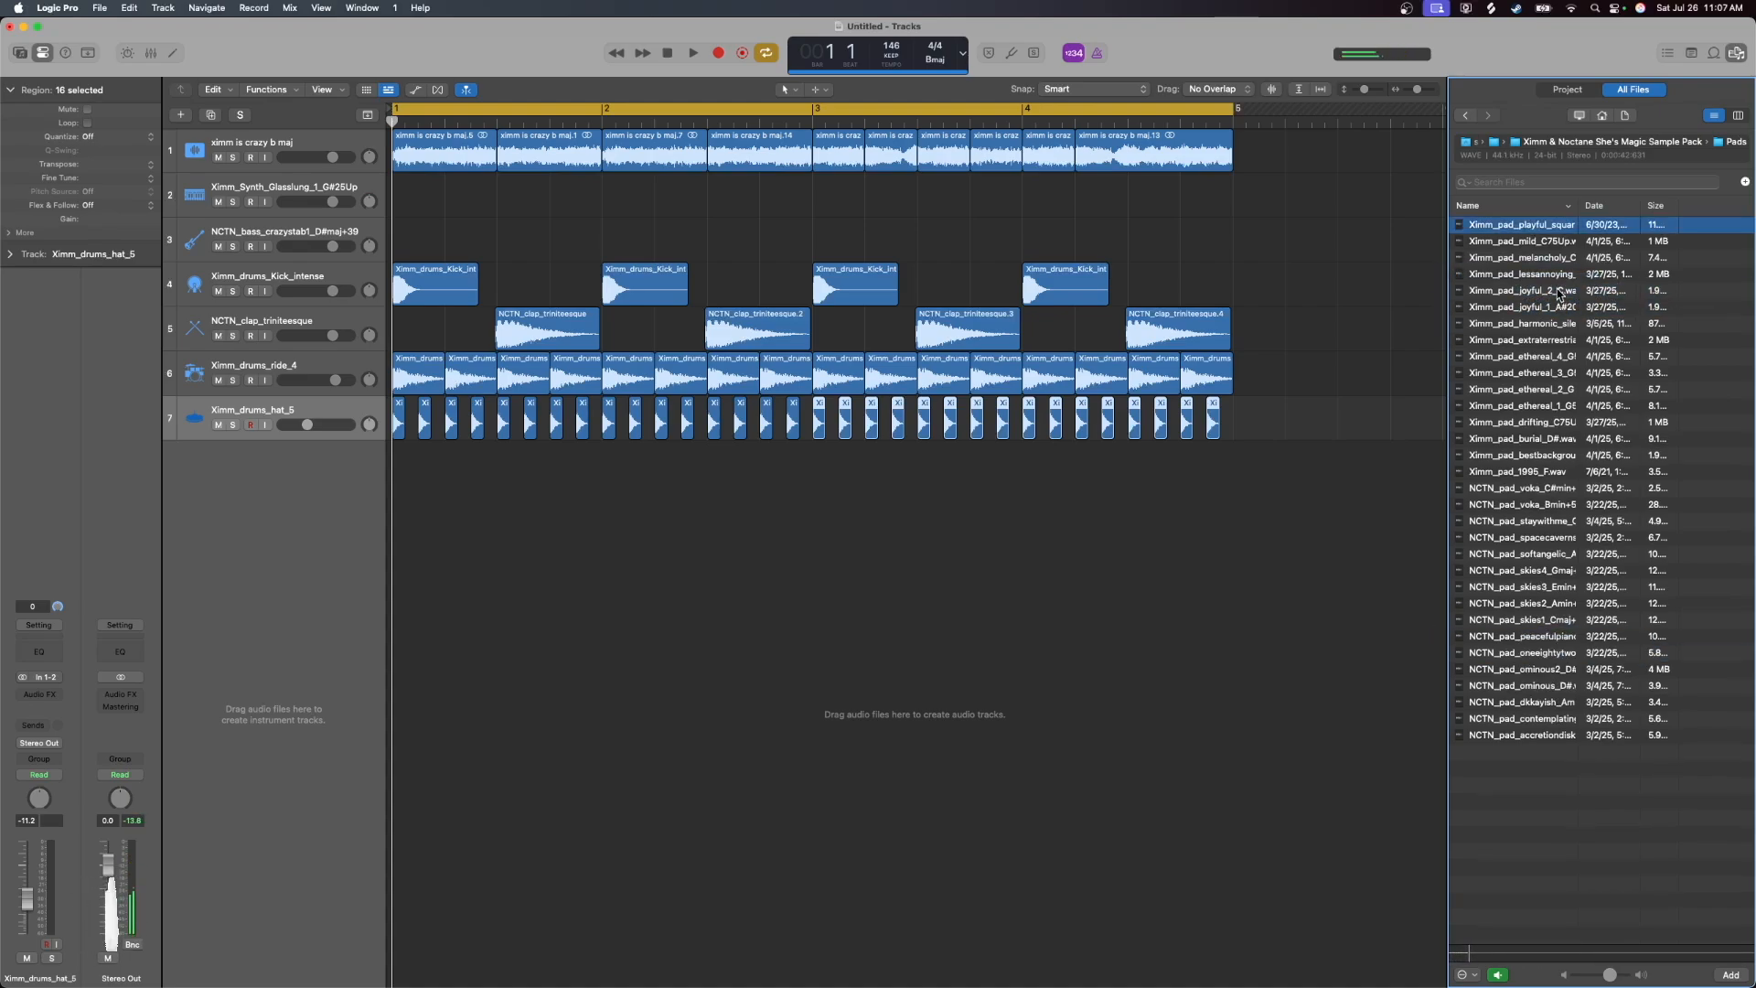
left_click(1559, 293)
left_click(1545, 307)
Place Ximm_pad_joyful_1_A#20Up on a new track starting at bar 1 and route the track's output to Bus 1
left_click_drag(1562, 311, 581, 521)
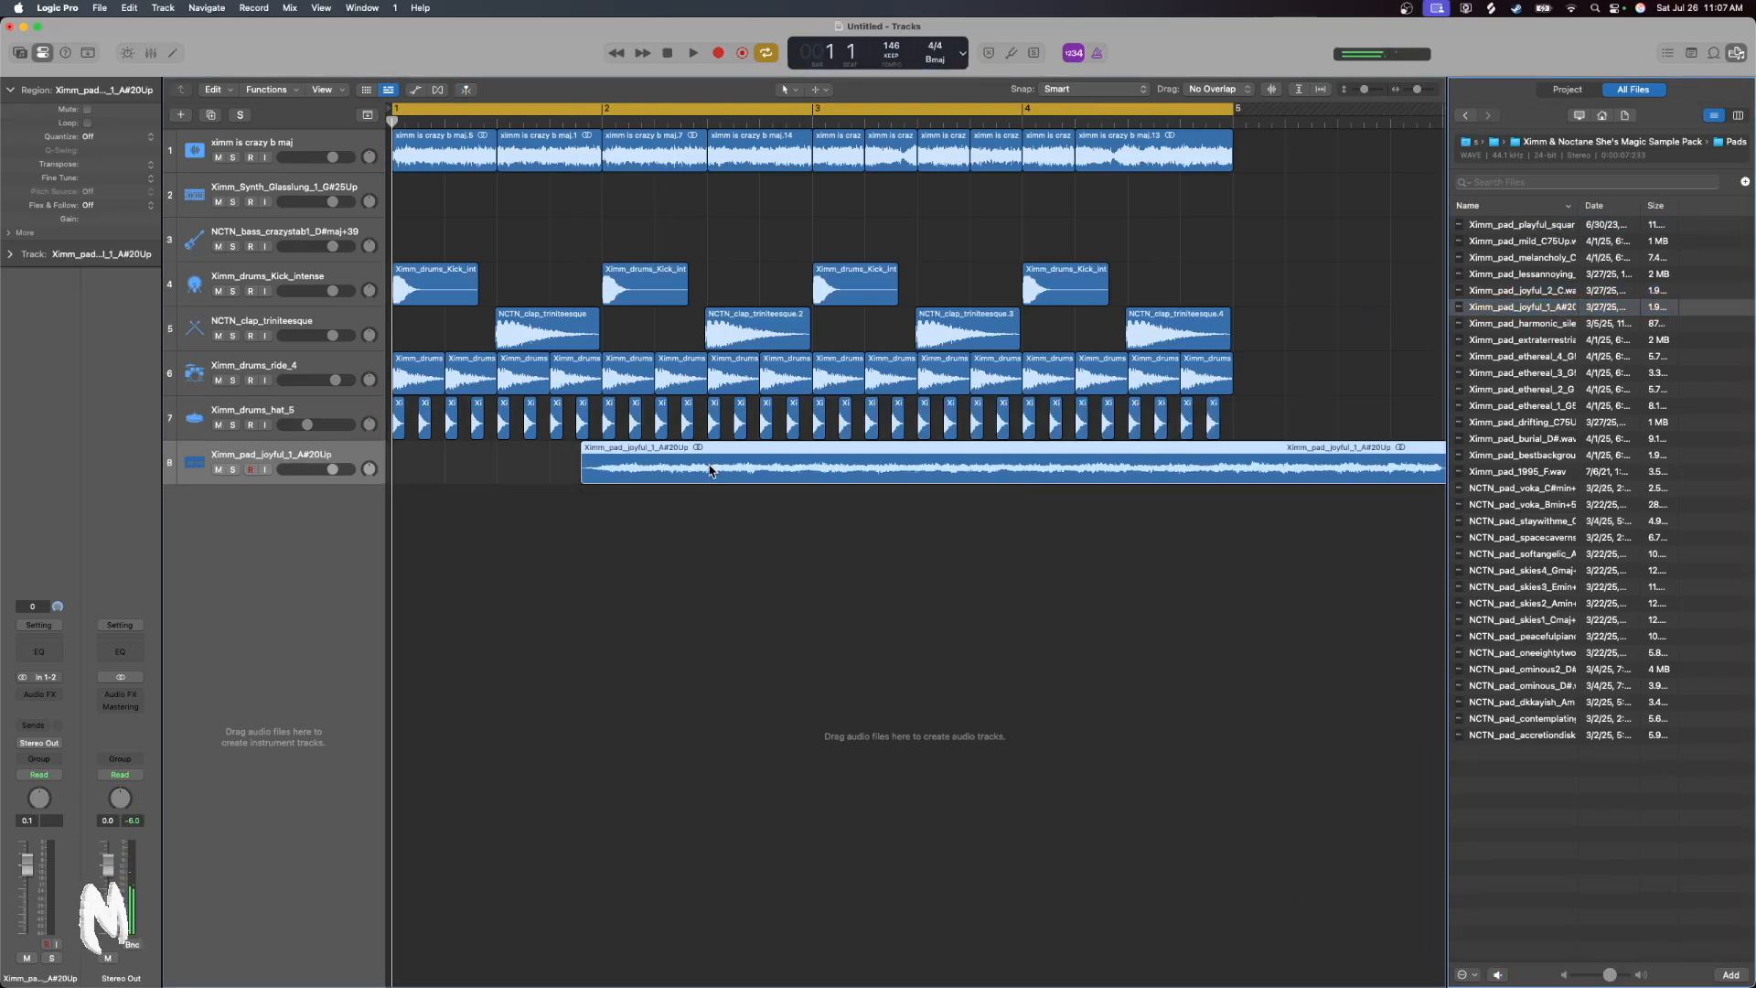
left_click_drag(710, 471, 284, 475)
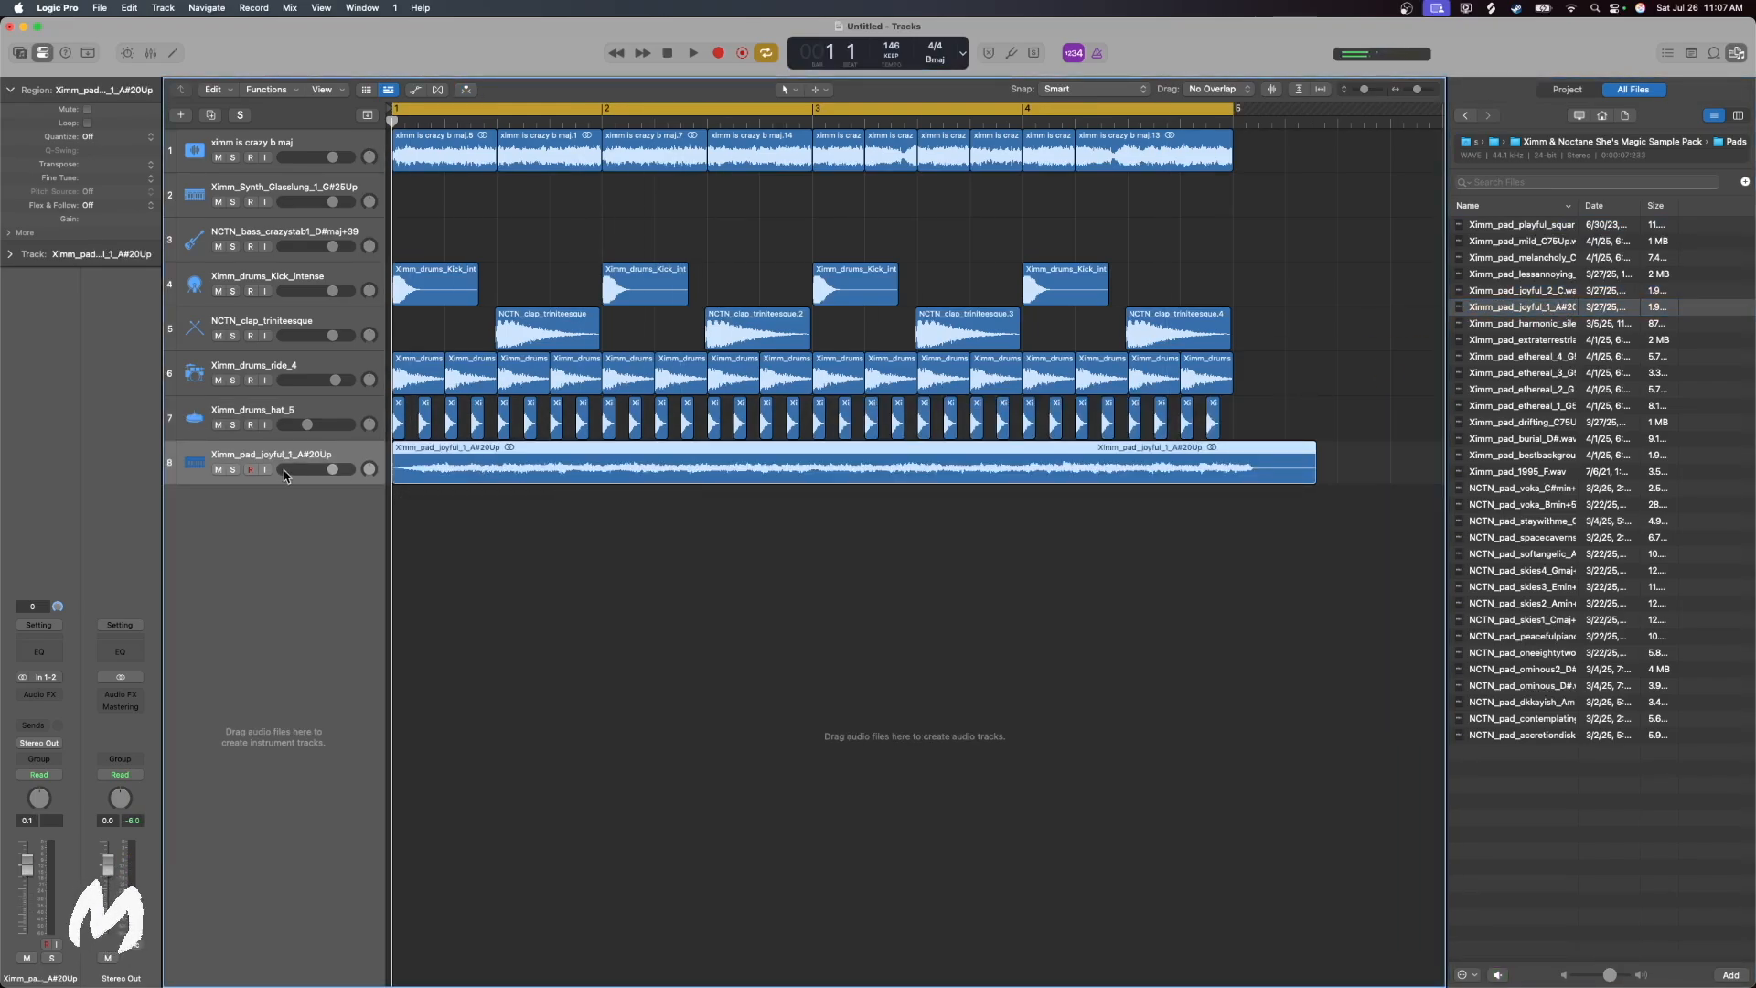
left_click(50, 744)
mouse_move(55, 820)
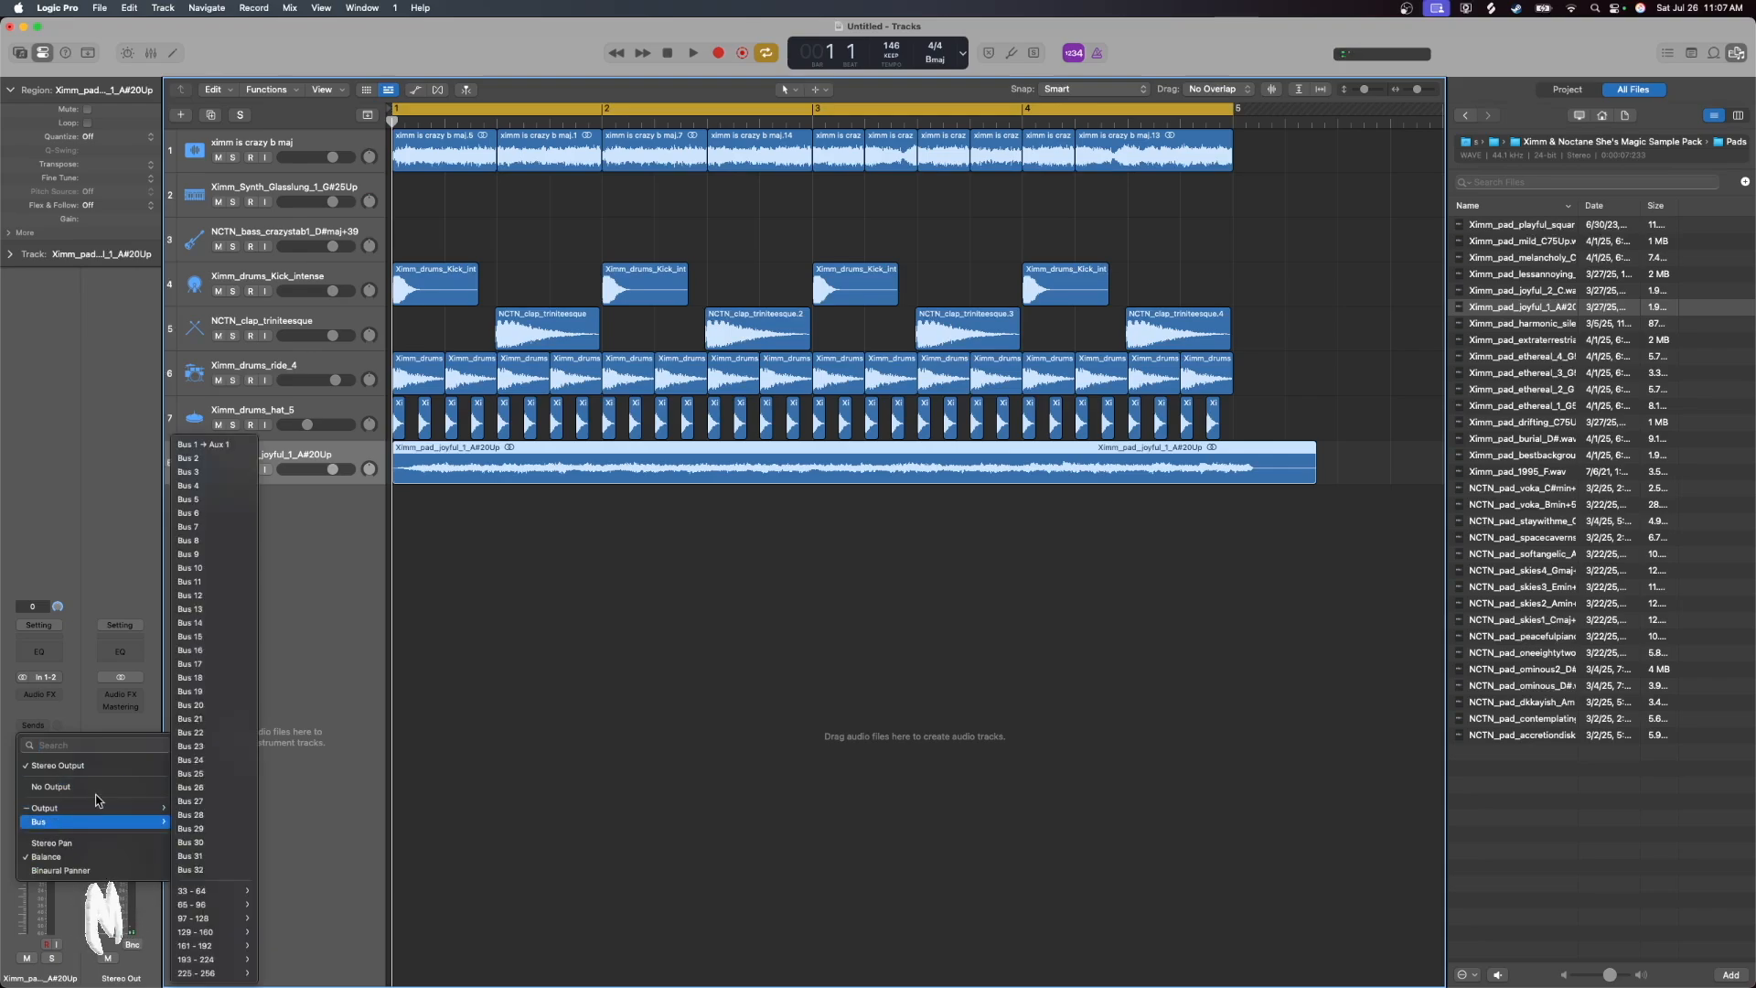
left_click(232, 454)
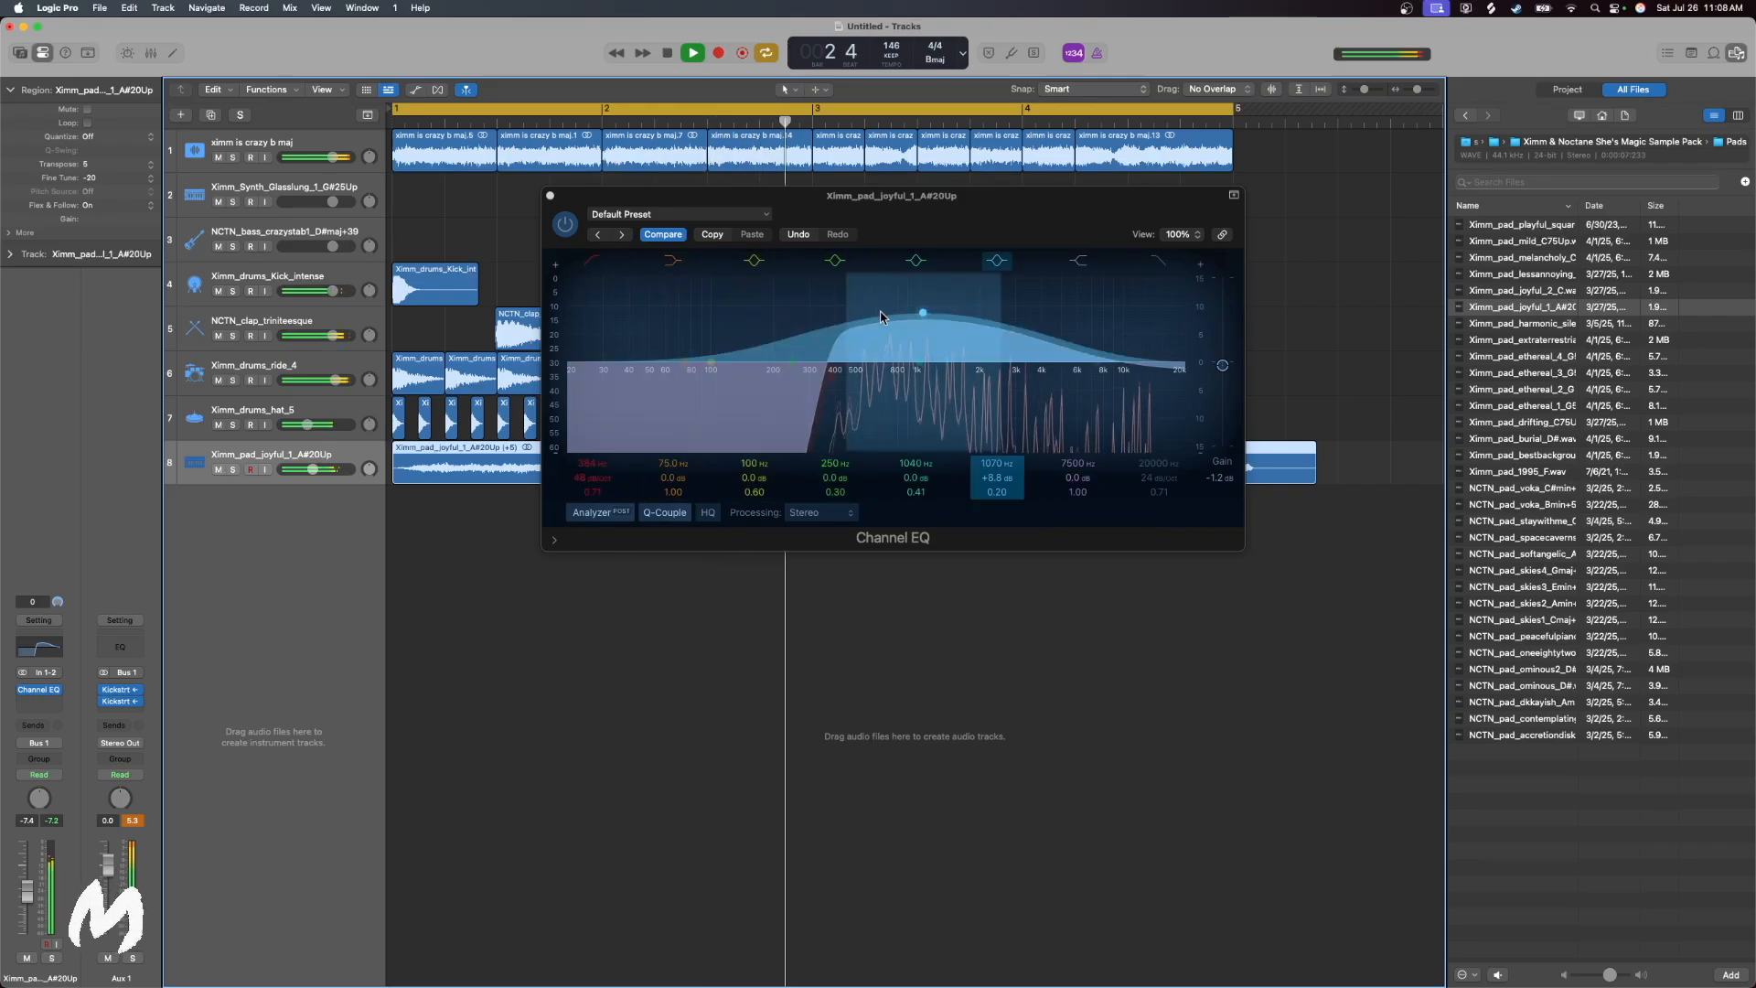
Lower the 1070 Hz band in the pad track's Channel EQ to -1.6 dB at 1140 Hz, then close the plug-in and stop playback
left_click_drag(909, 318, 914, 392)
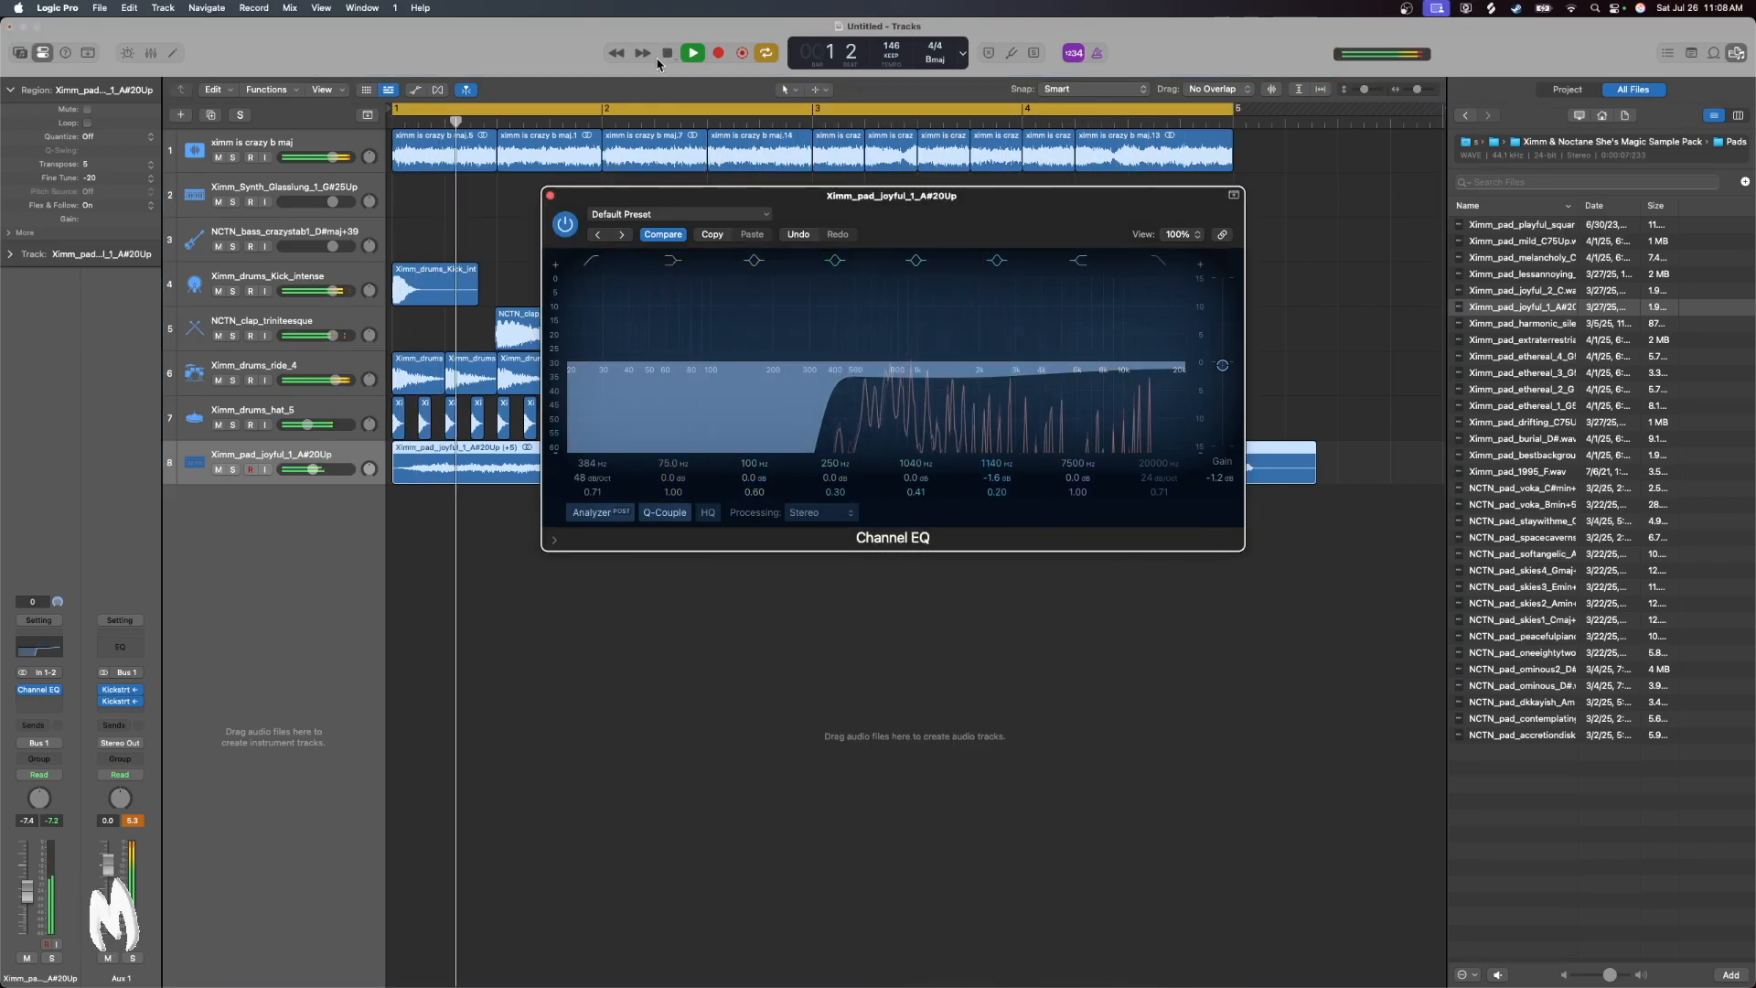
left_click(549, 195)
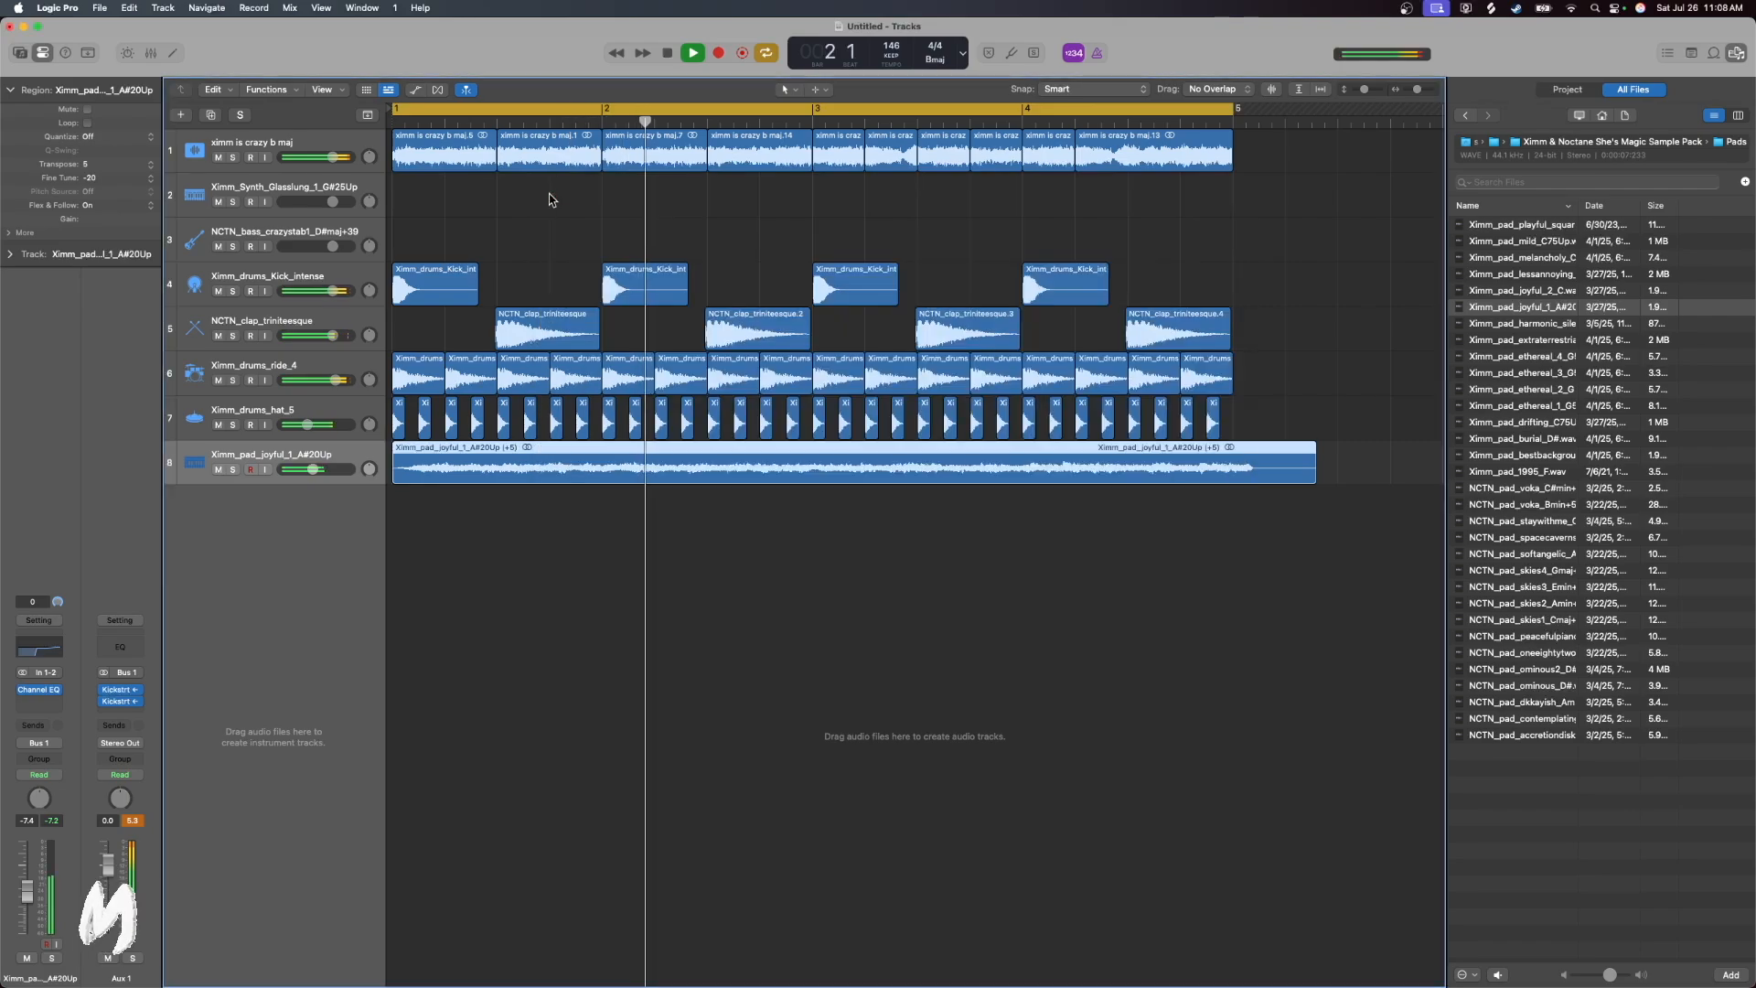
left_click(668, 55)
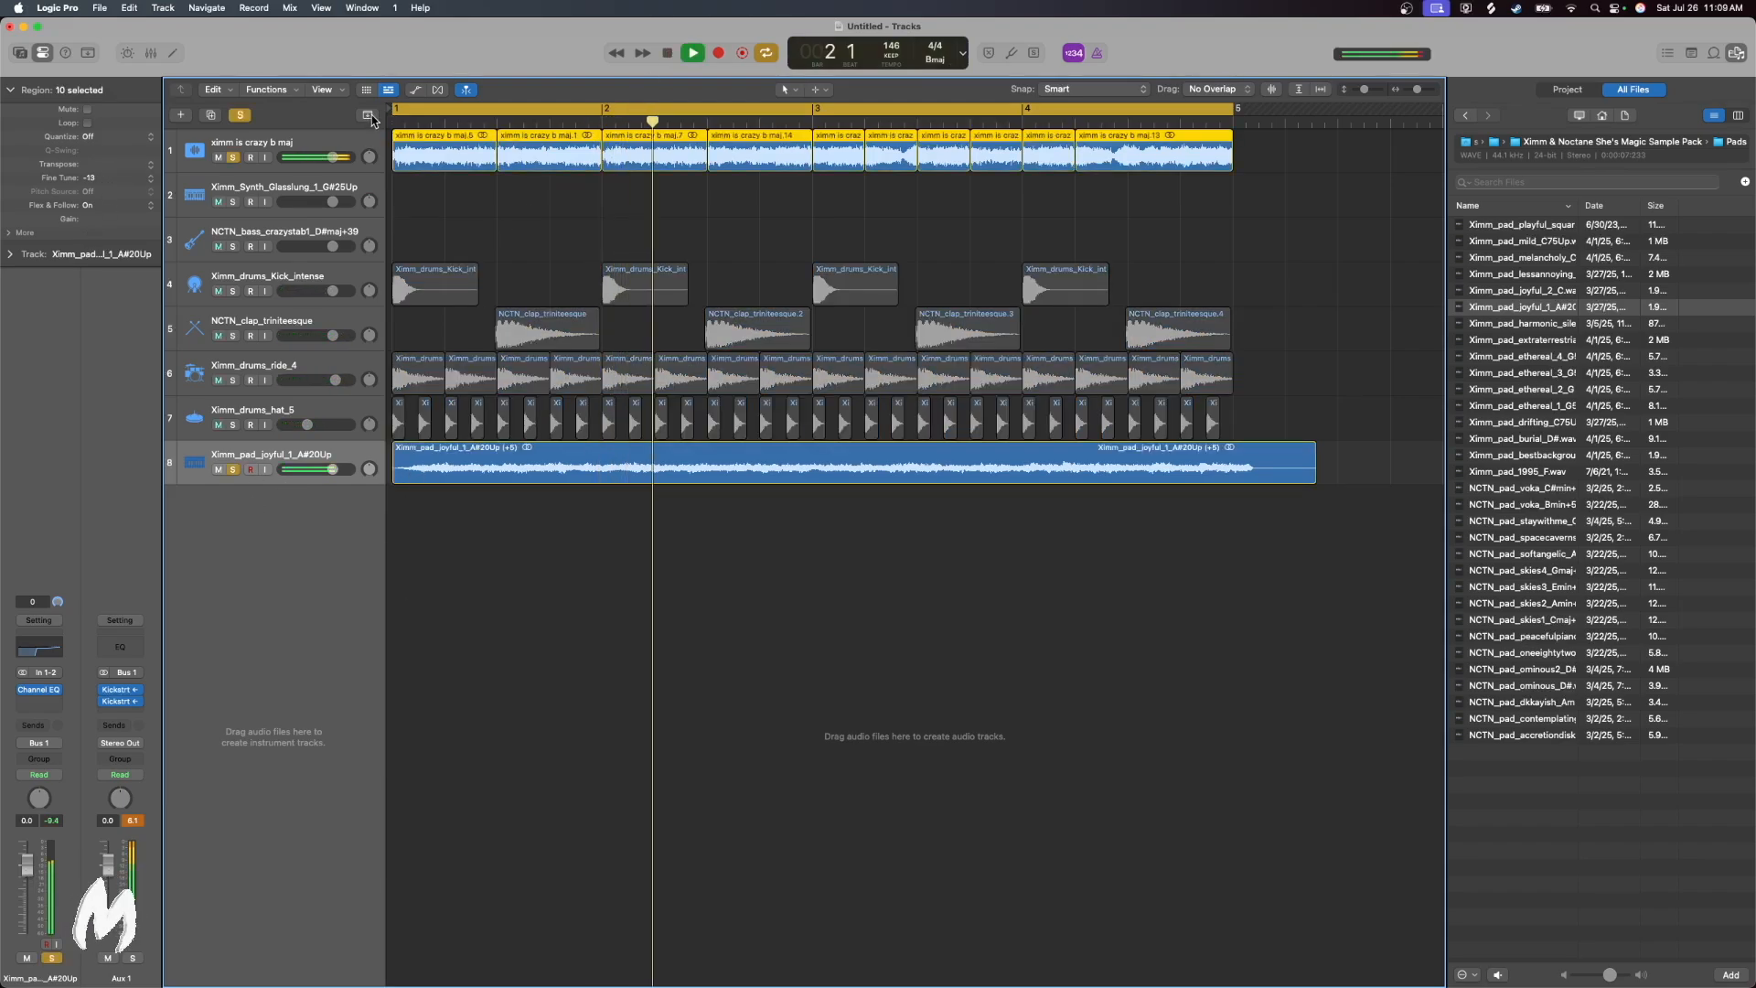
Set the fine tune of the ten sample regions to +50 against the soloed pad, and turn off the solos
key("Return")
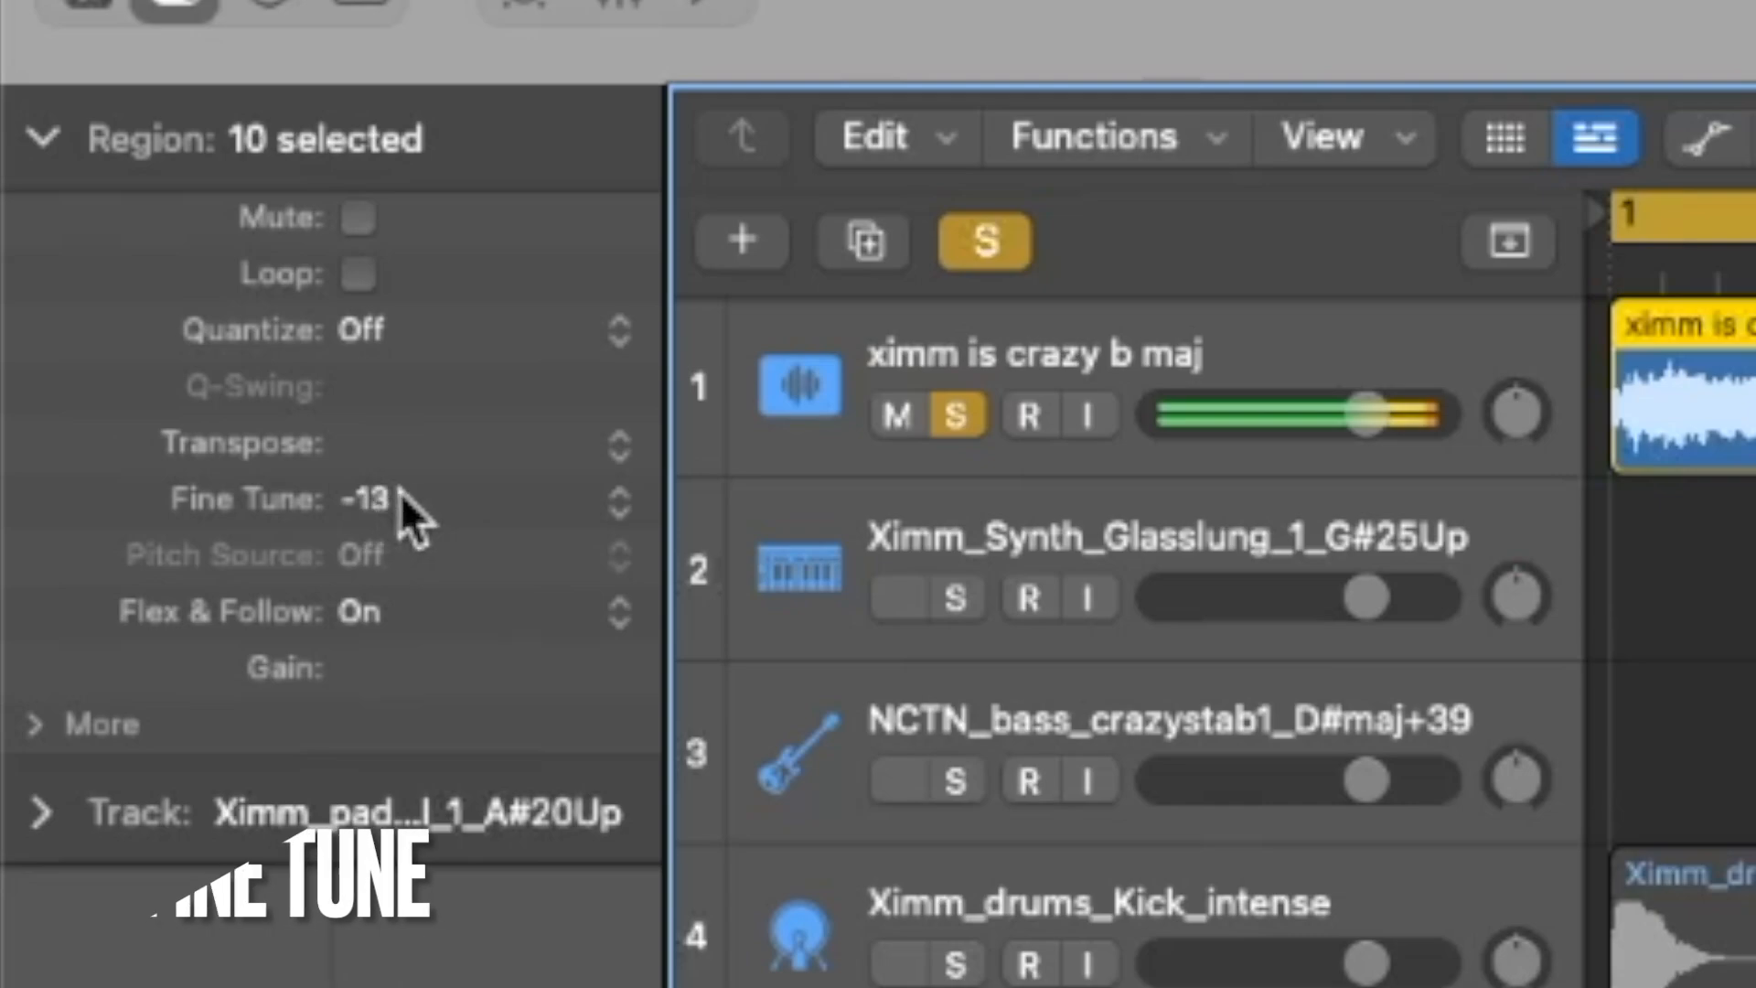
left_click_drag(100, 179, 100, 70)
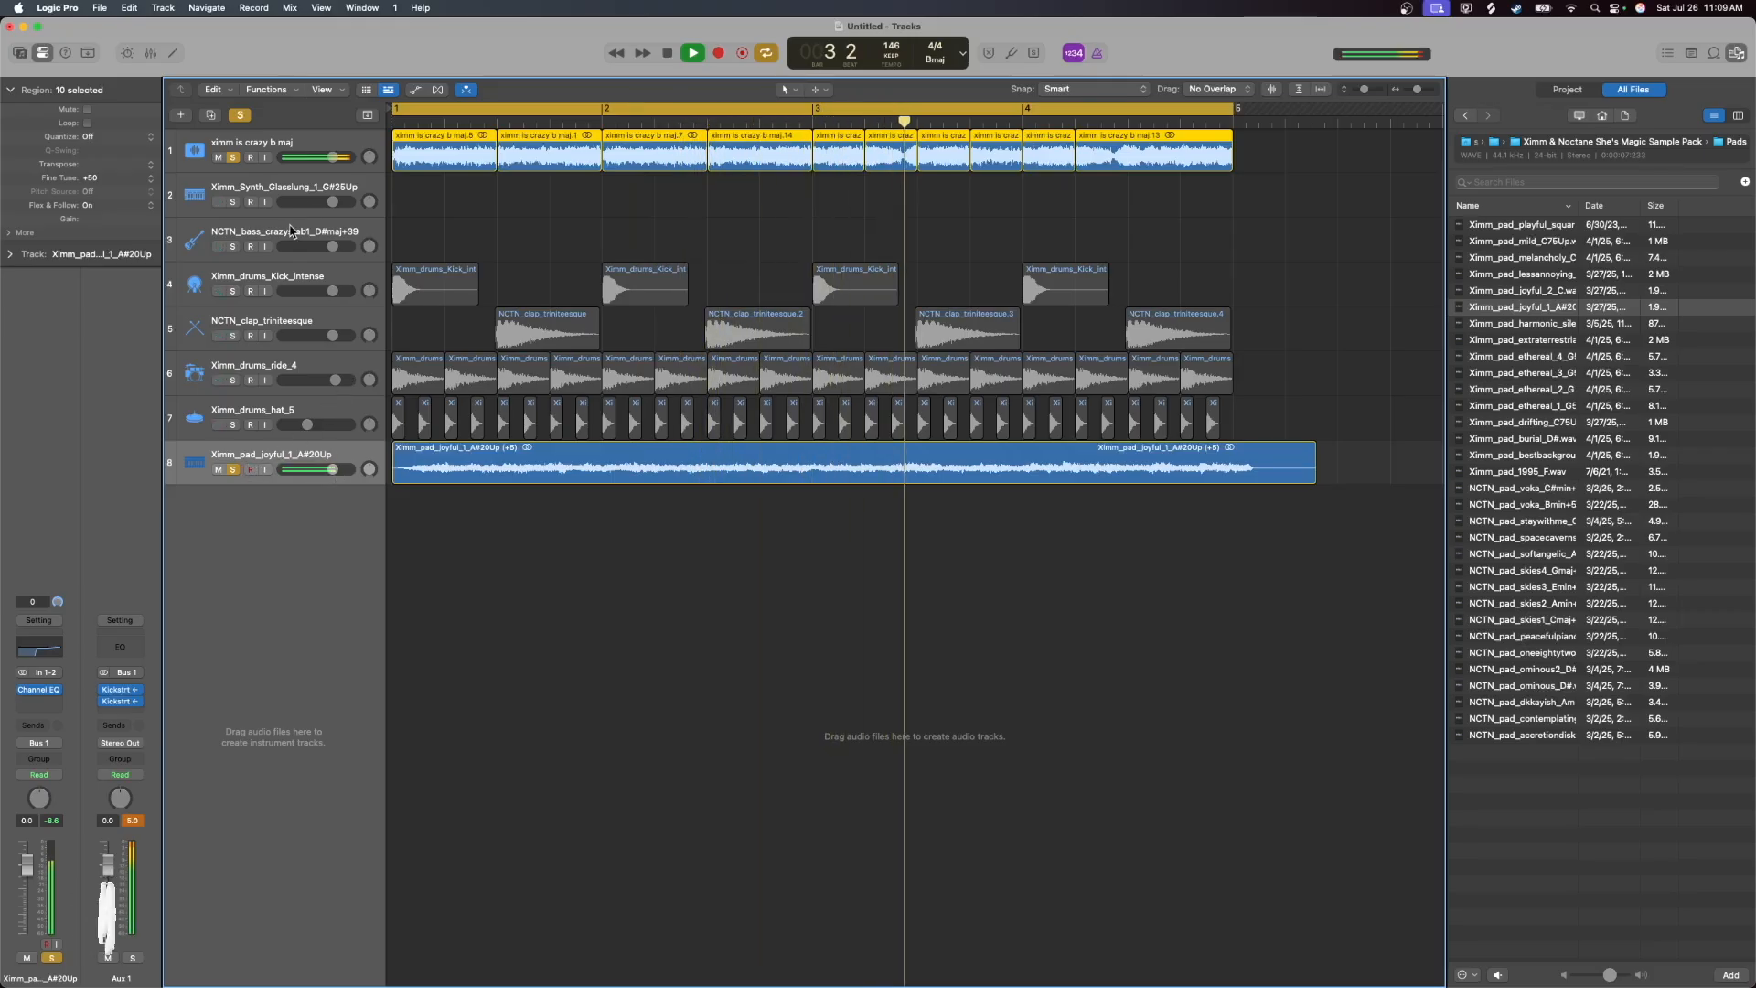
key("space")
left_click(300, 149)
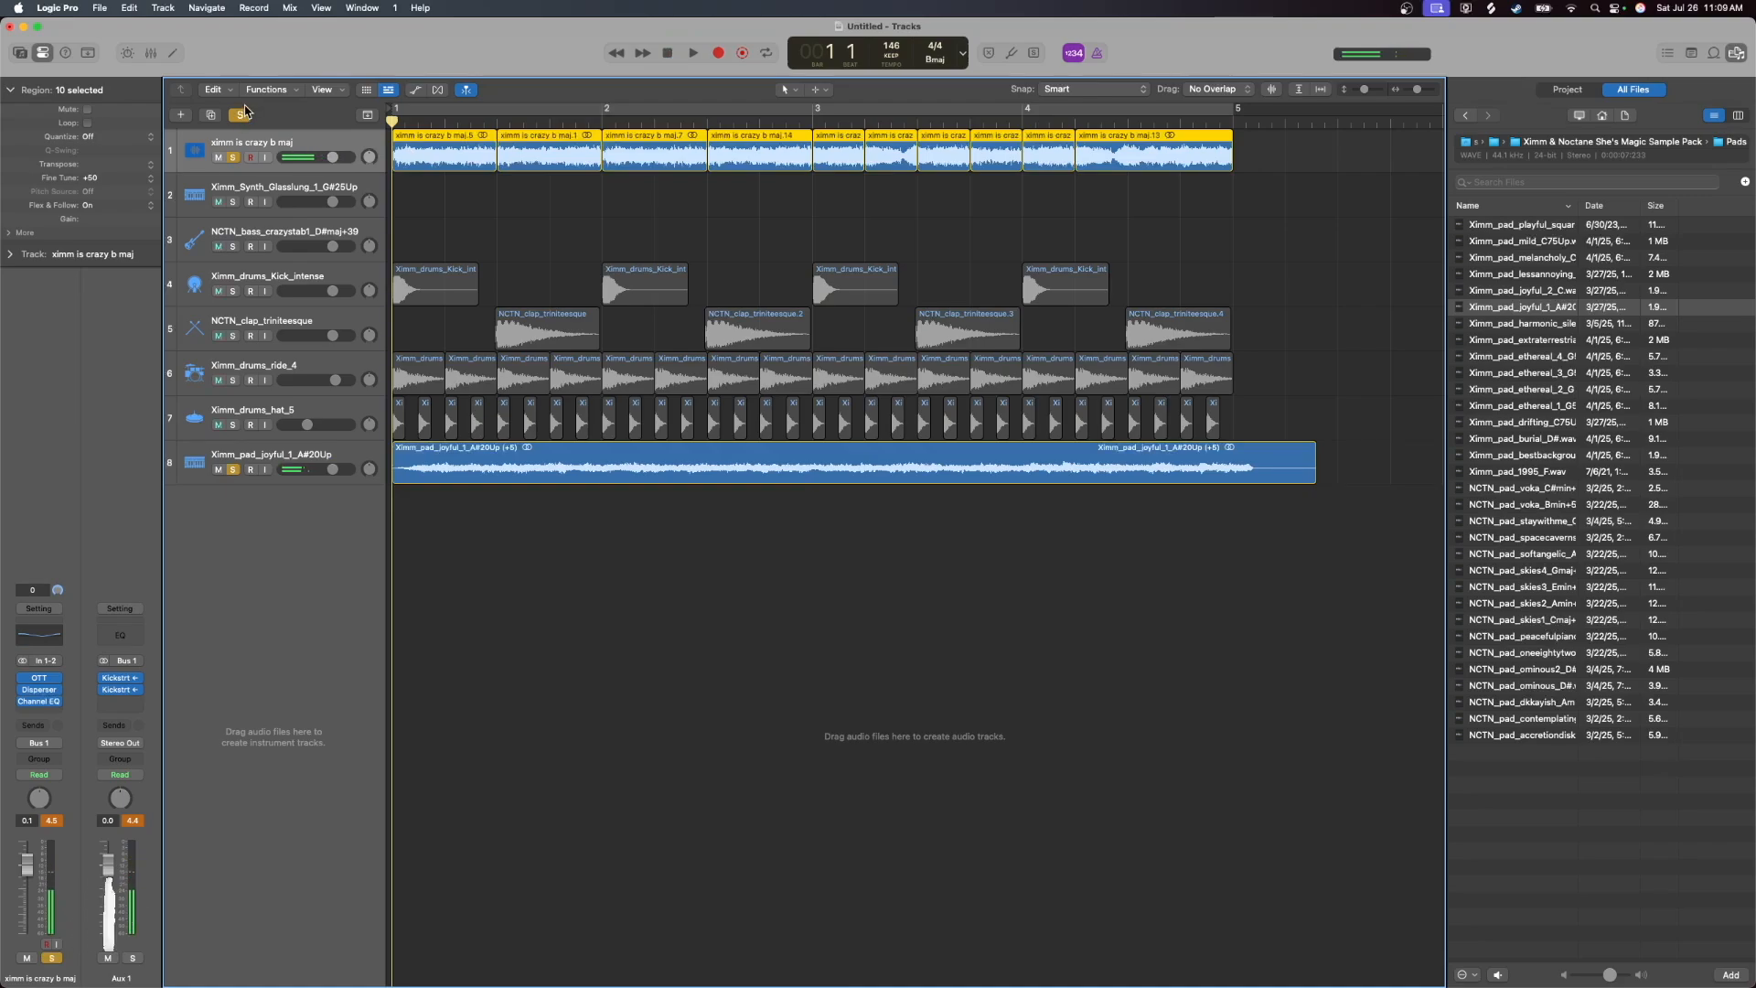
left_click(240, 116)
Play the full beat from bar 1 and trim the end of the pad region to bar 5
left_click(695, 55)
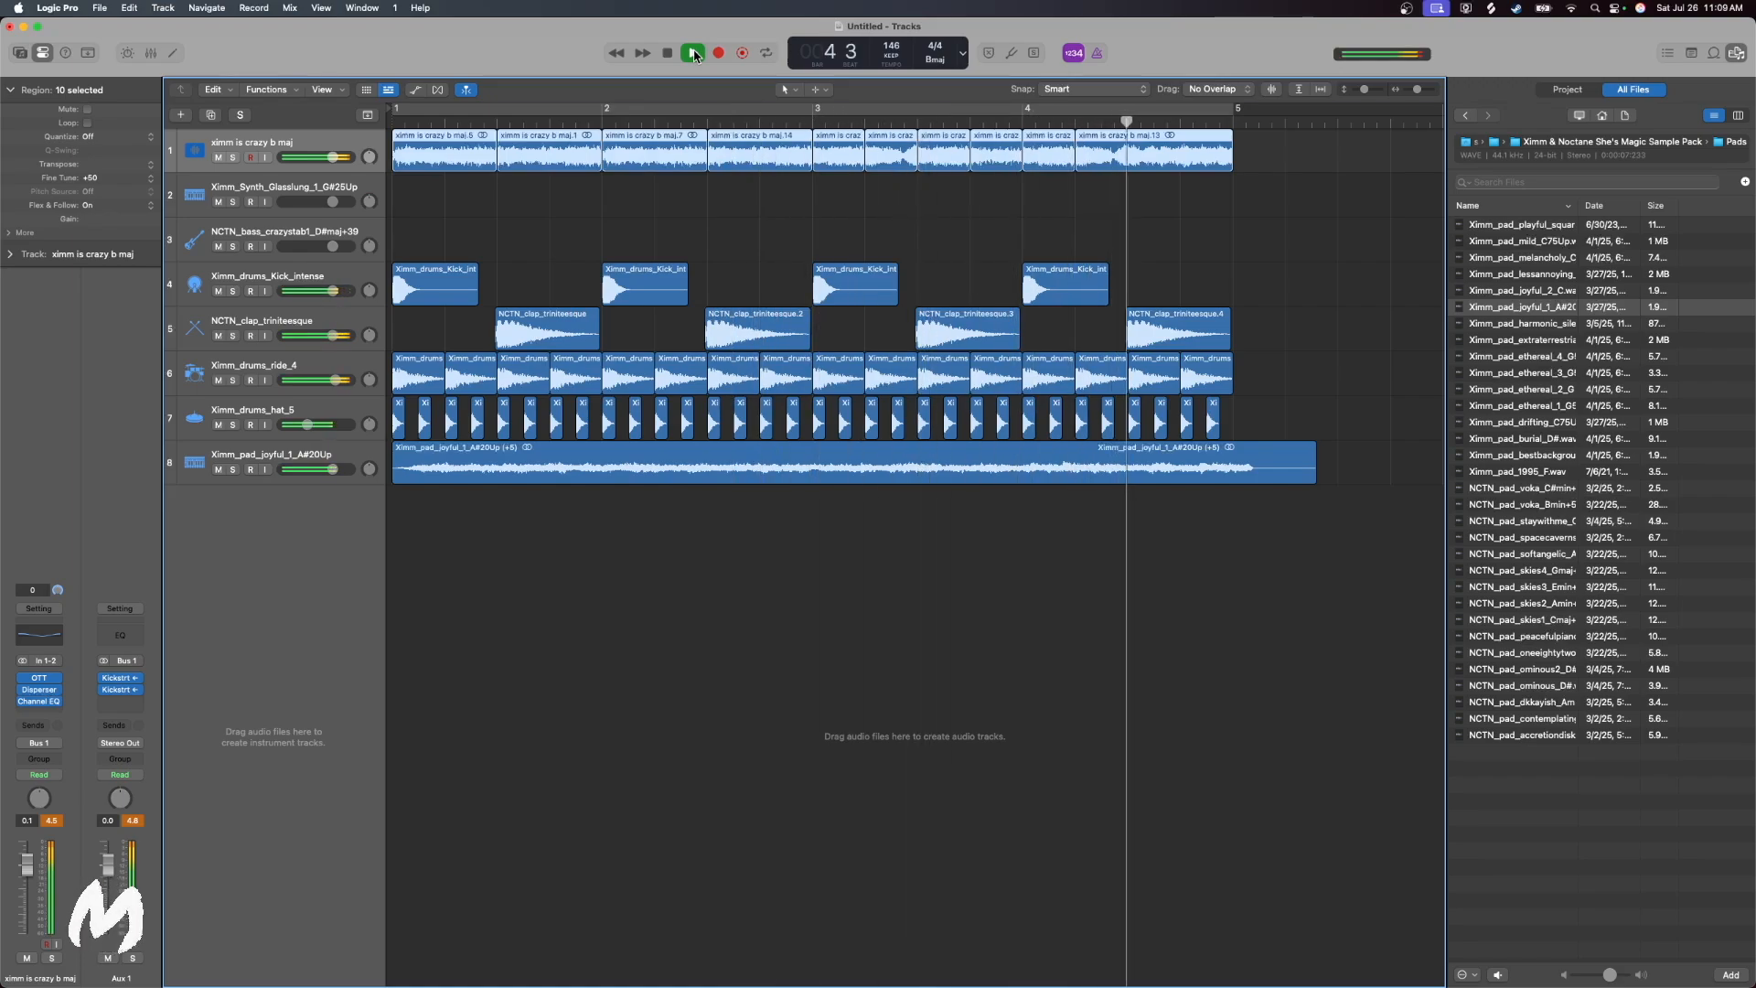
left_click(666, 54)
left_click(666, 54)
left_click_drag(1310, 484, 1231, 484)
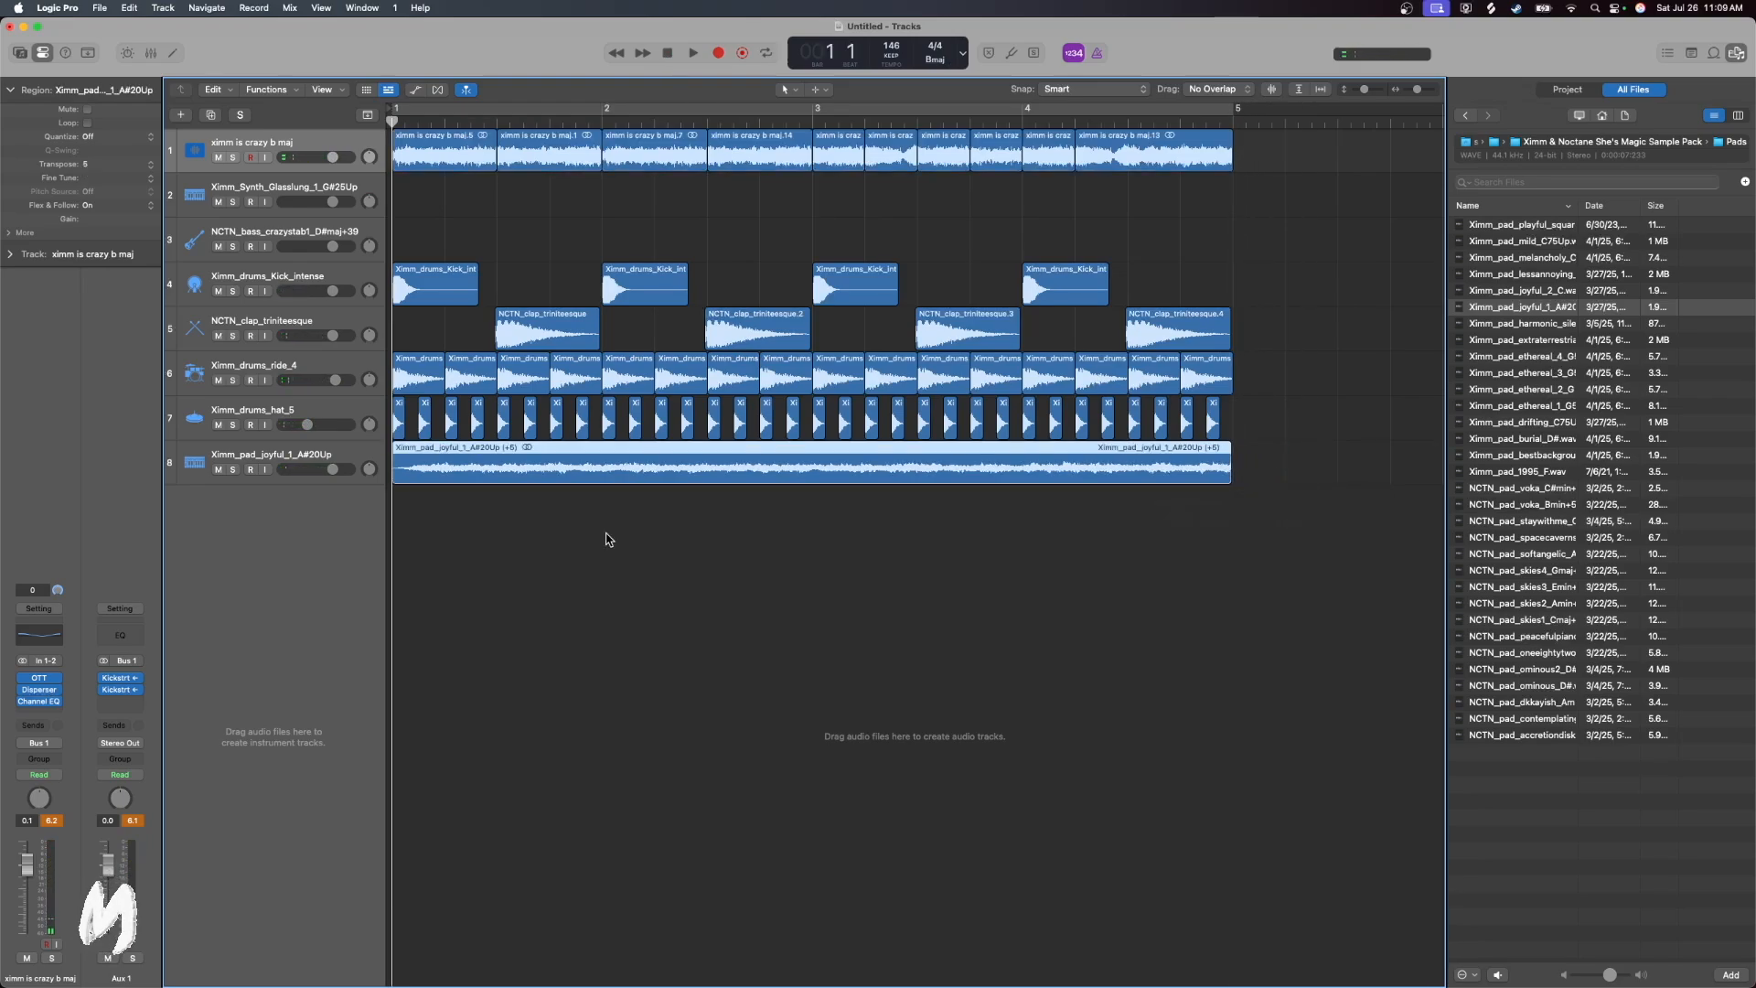
Insert a stereo TAL-Filter-2 after the Channel EQ on the Ximm_pad_joyful_1_A#20Up track
left_click(282, 452)
left_click(41, 705)
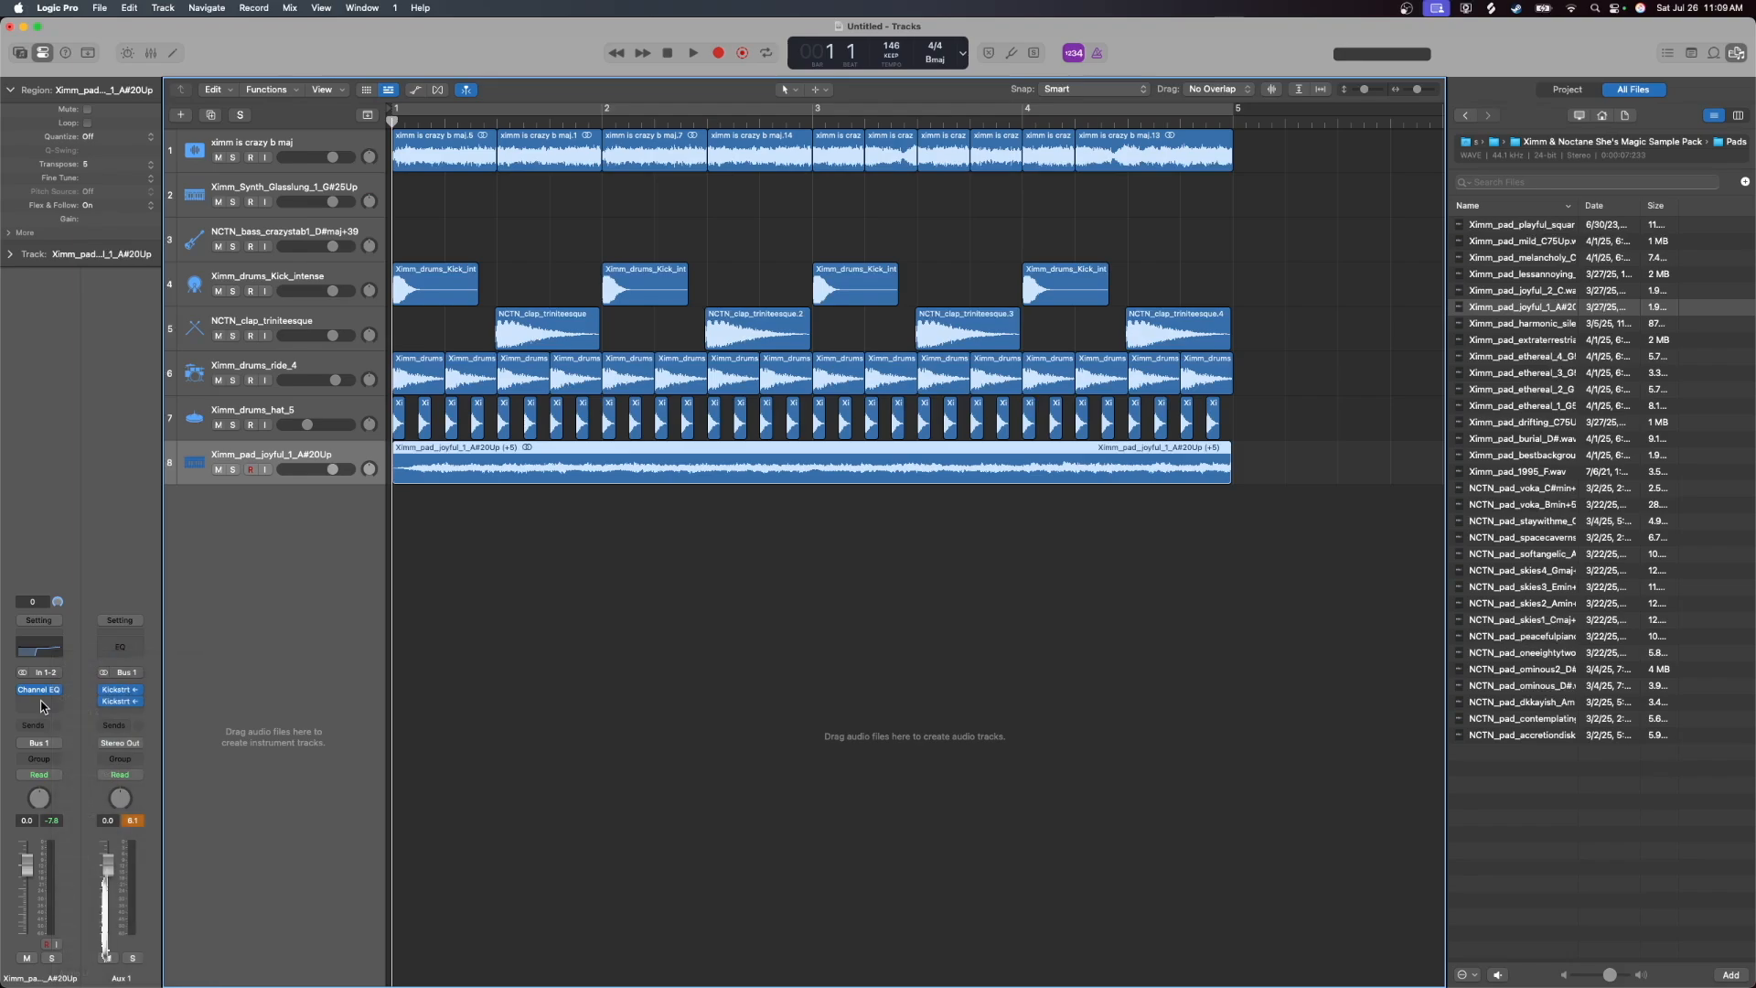
left_click(40, 705)
mouse_move(59, 975)
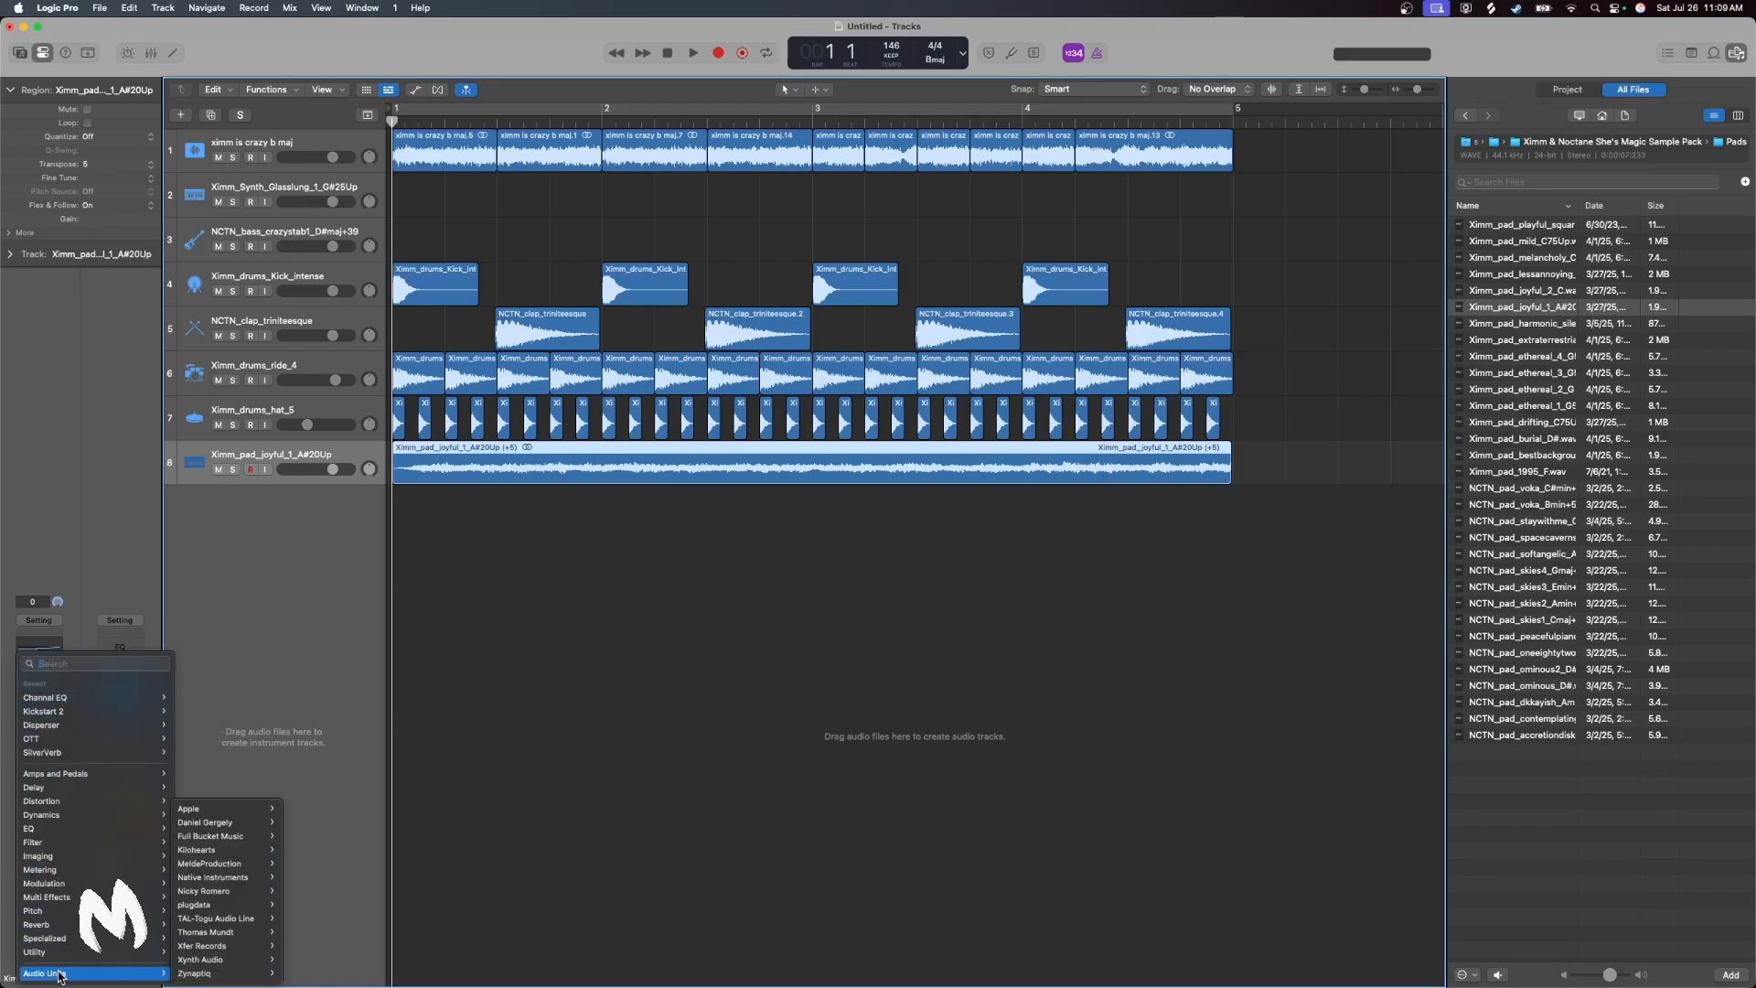
mouse_move(206, 896)
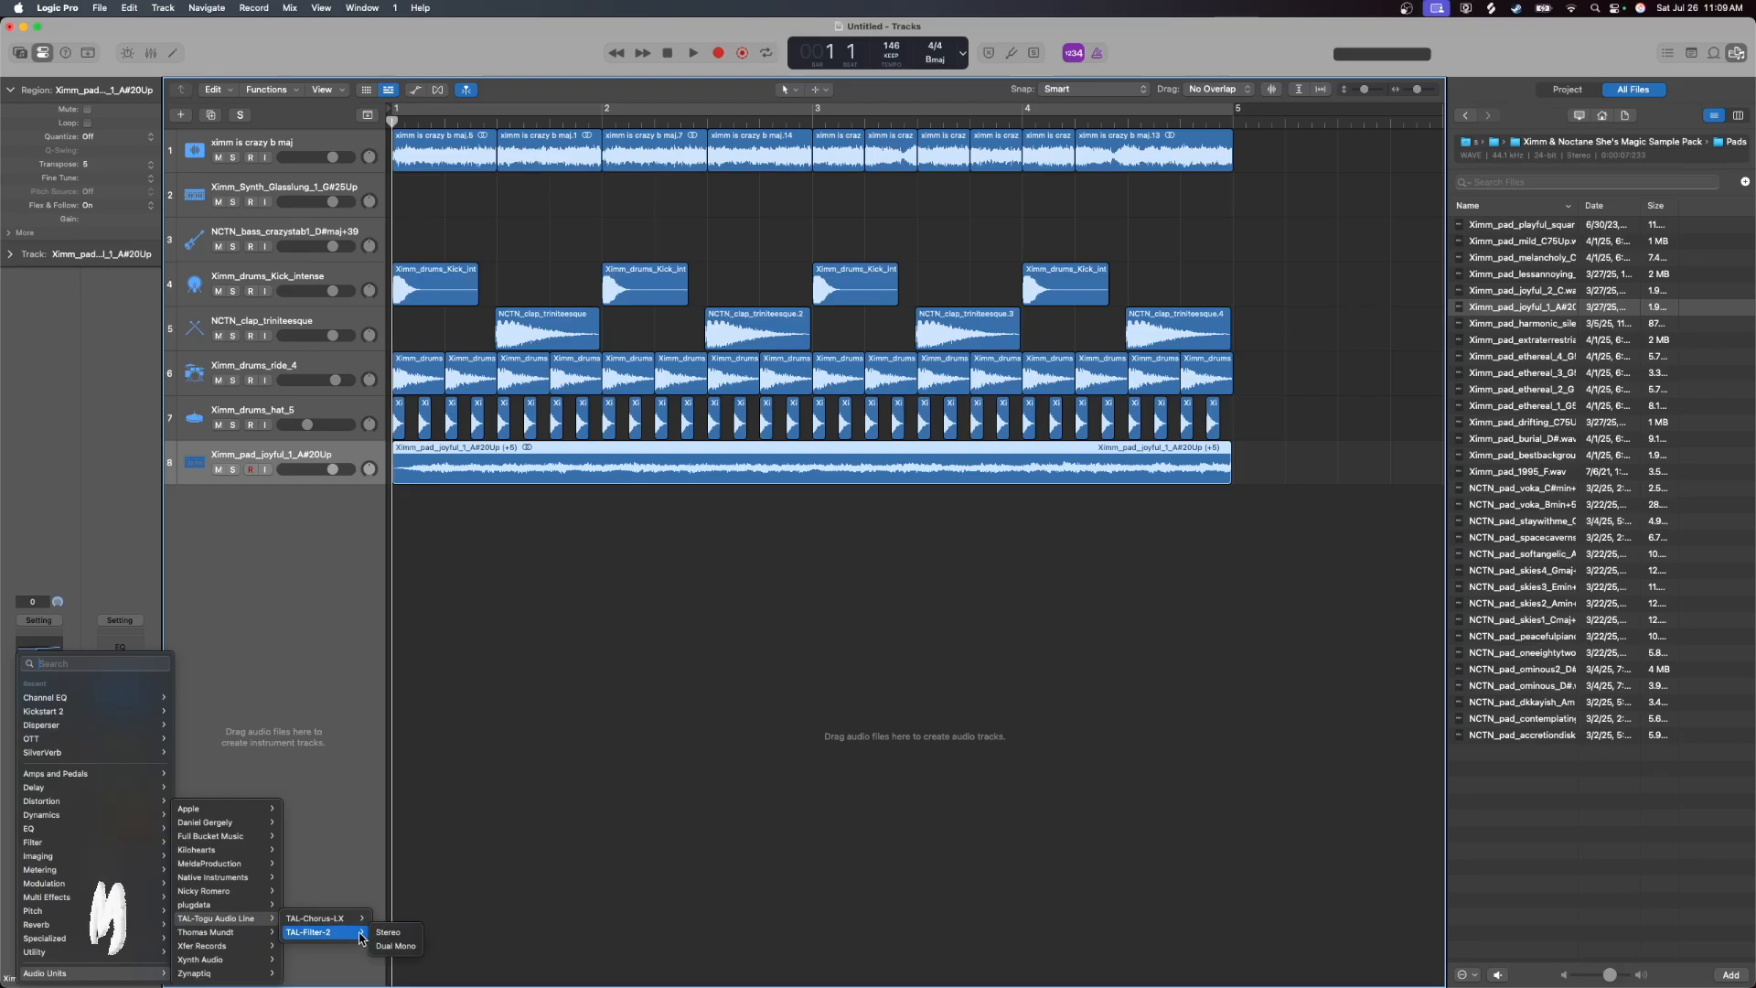
left_click(388, 932)
Set TAL-Filter-2 to VOLUME and shape its curve to rise from zero to an early peak, decline gently, and fall to zero at the end
left_click(681, 445)
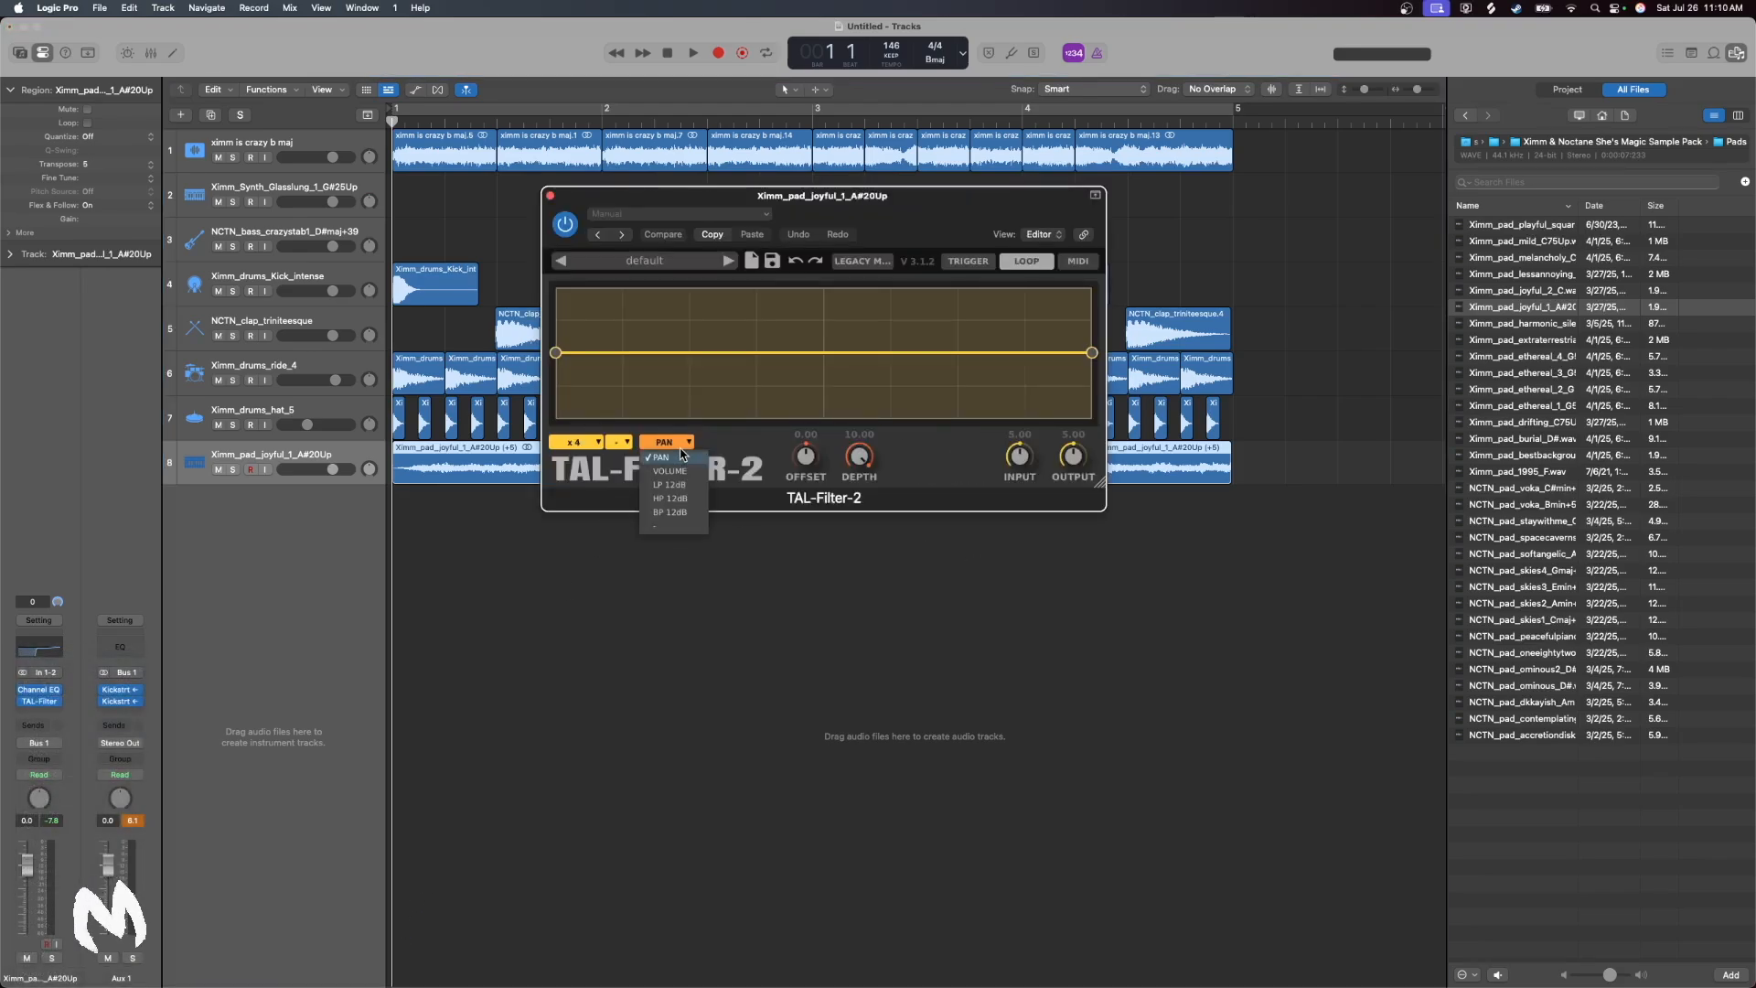
left_click(670, 471)
left_click_drag(559, 355, 561, 506)
double_click(603, 332)
double_click(602, 332)
double_click(601, 331)
left_click_drag(601, 329, 625, 274)
double_click(951, 319)
left_click_drag(951, 318, 959, 316)
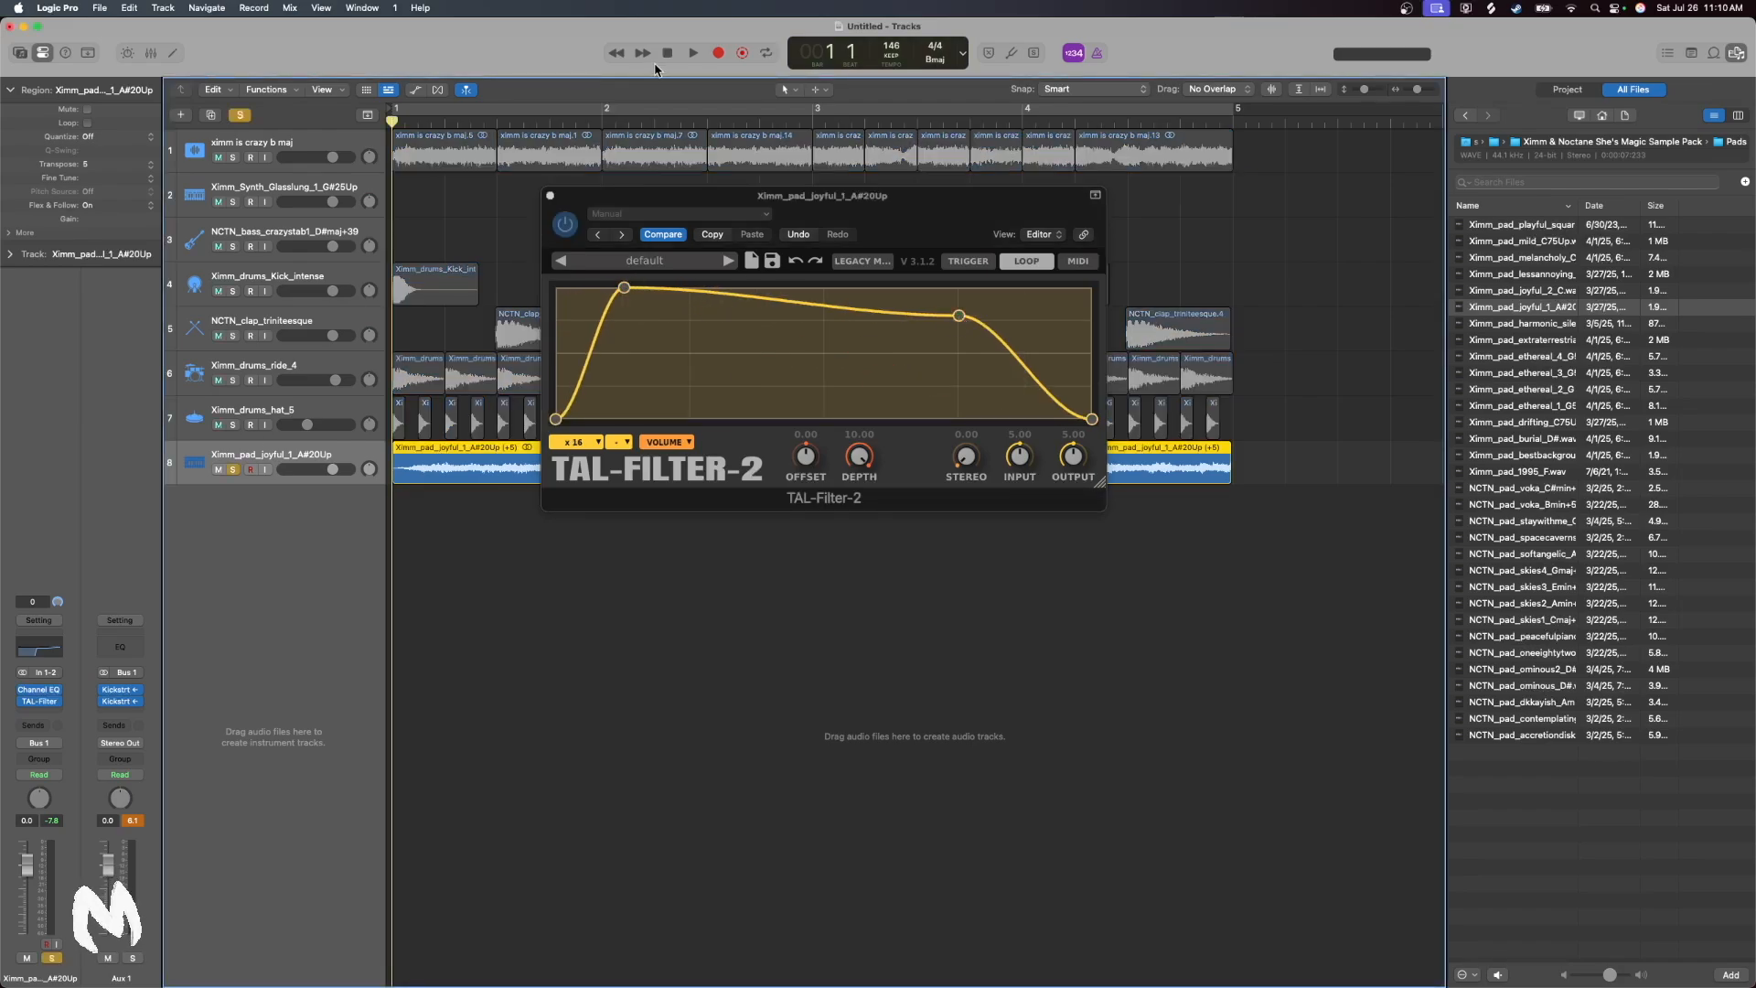
Set the TAL-Filter-2 rate to x16, audition the pad soloed, and play the full beat with the plug-in closed and the solo off
left_click(690, 53)
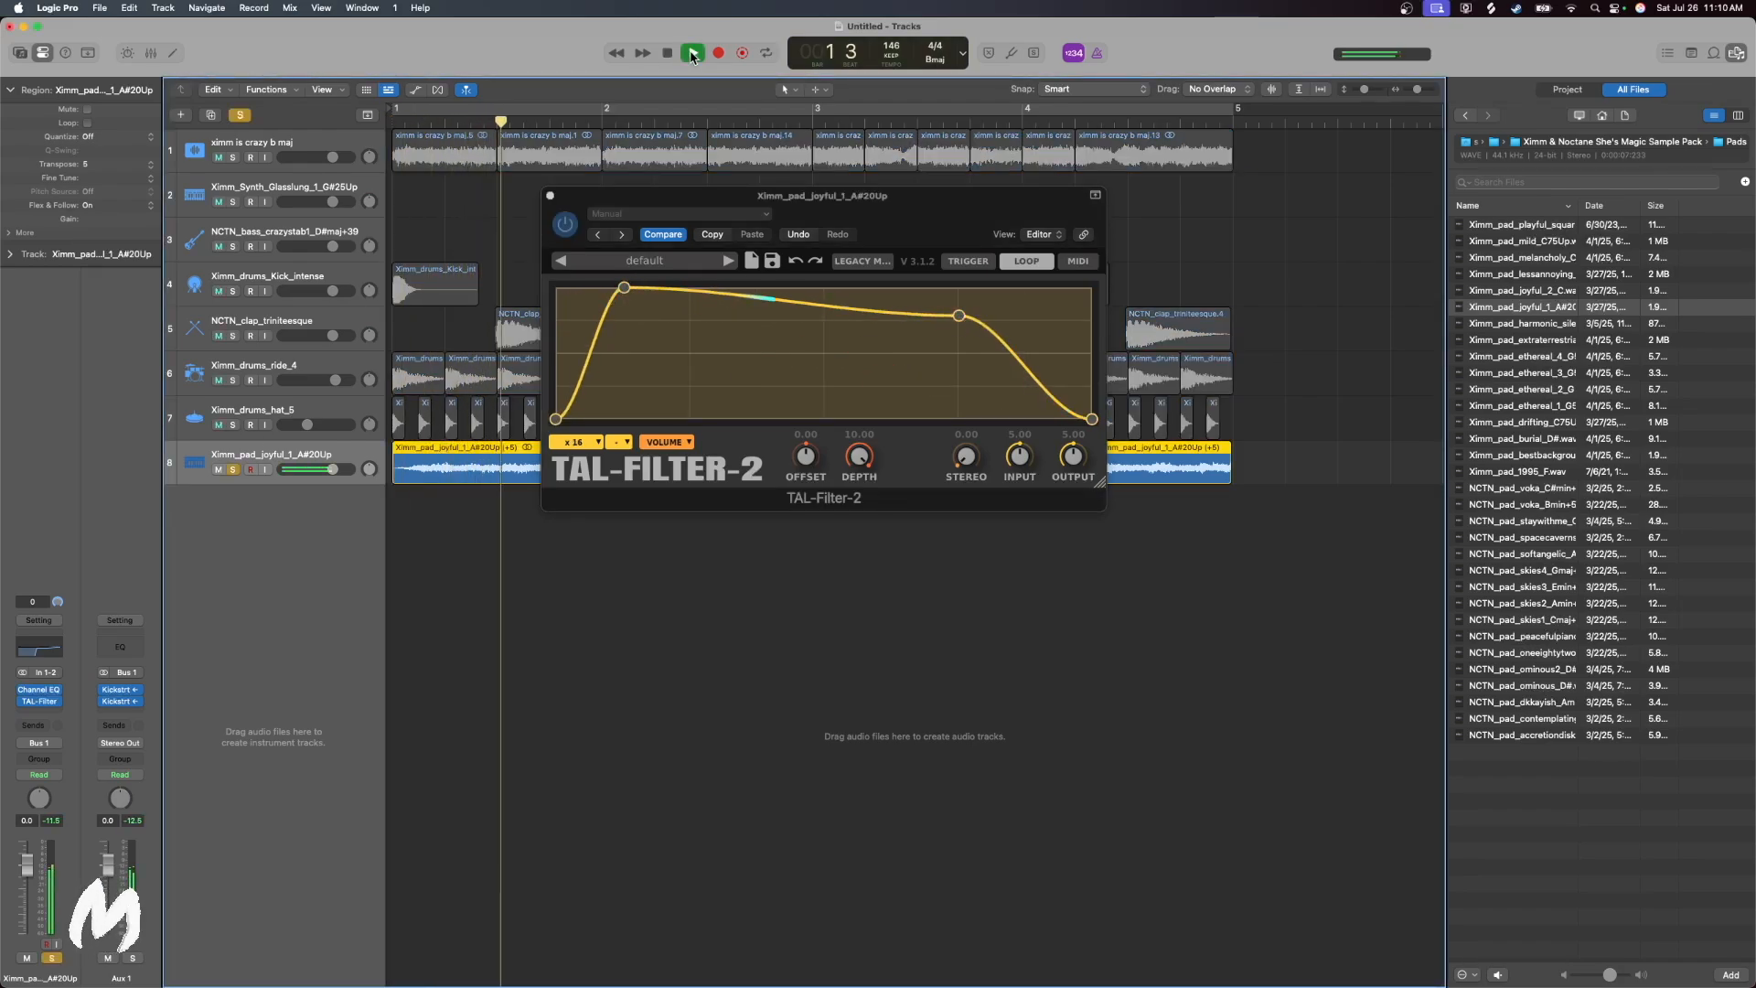
left_click(668, 53)
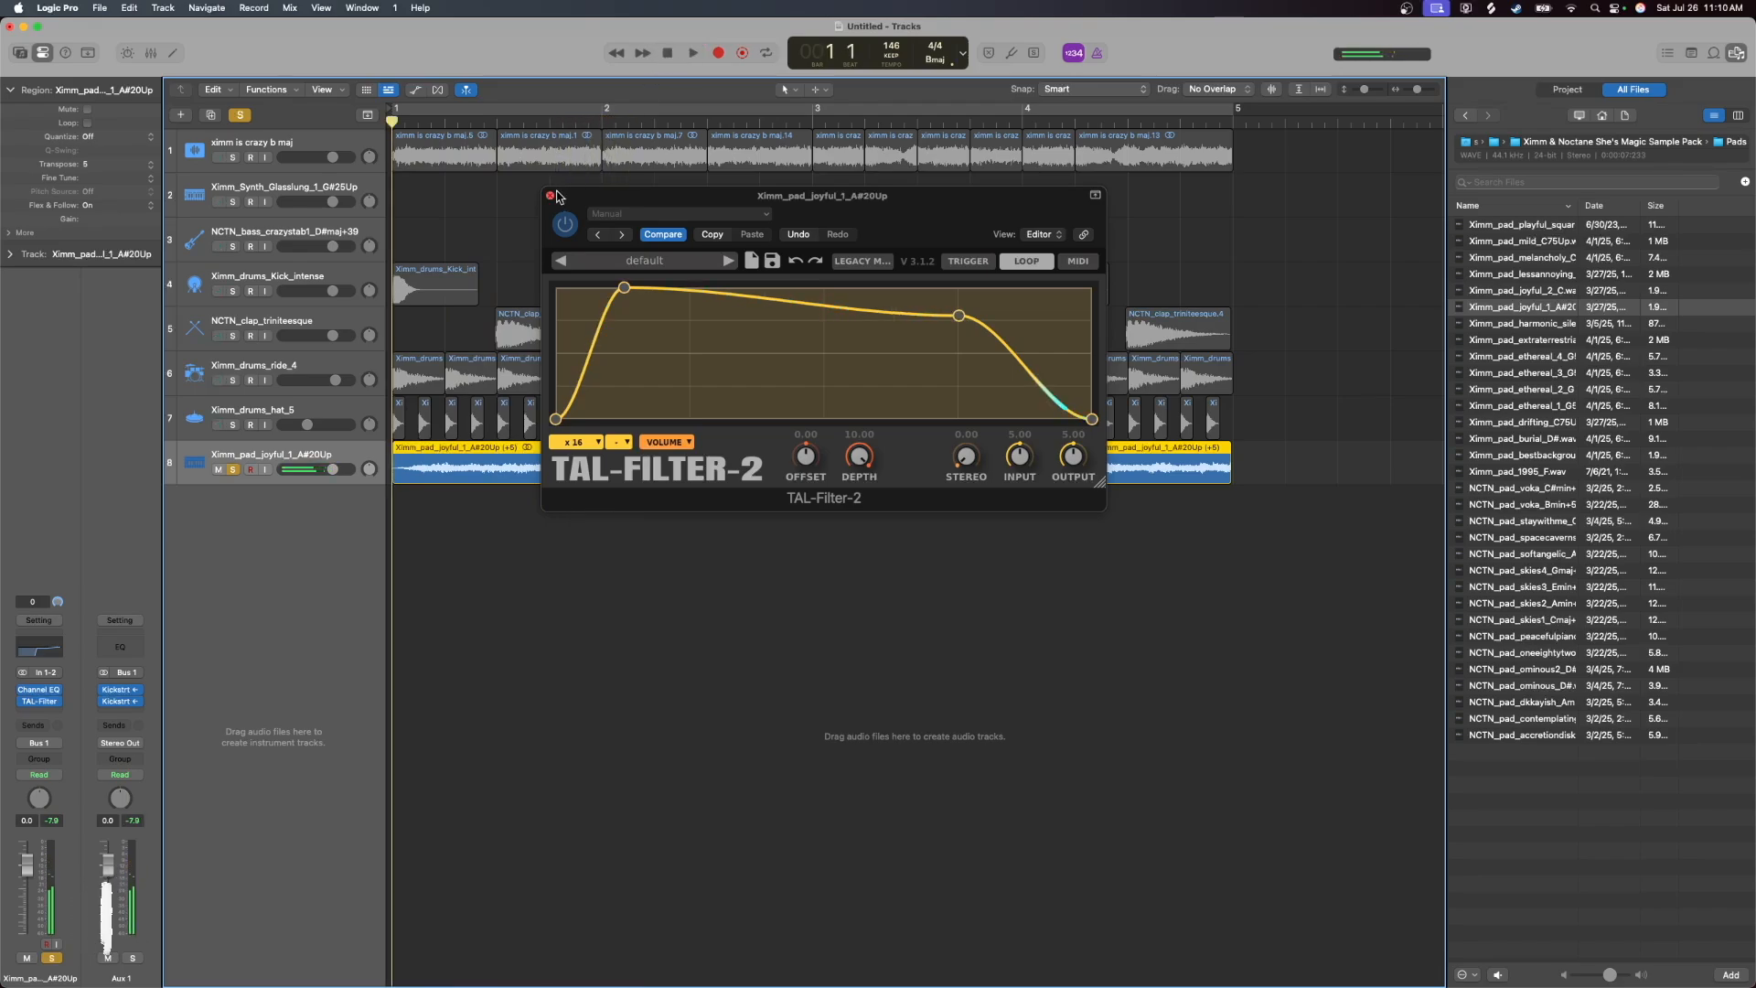
left_click(549, 195)
left_click(240, 117)
left_click(697, 57)
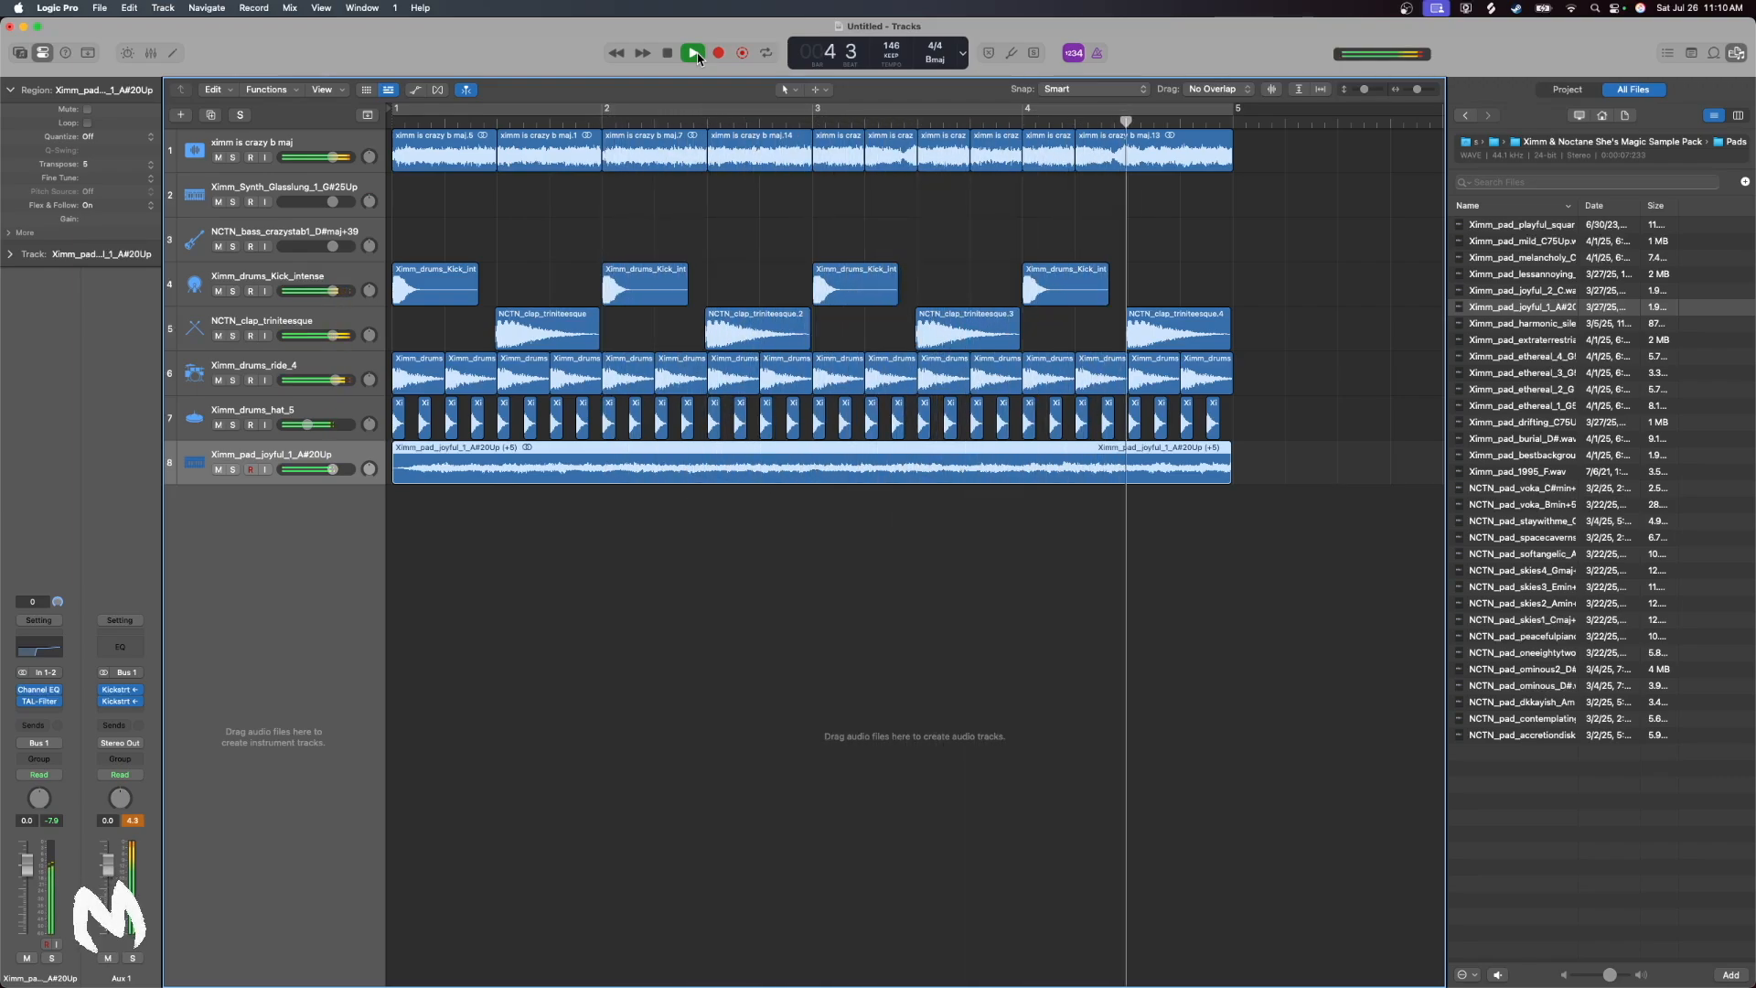
left_click(673, 58)
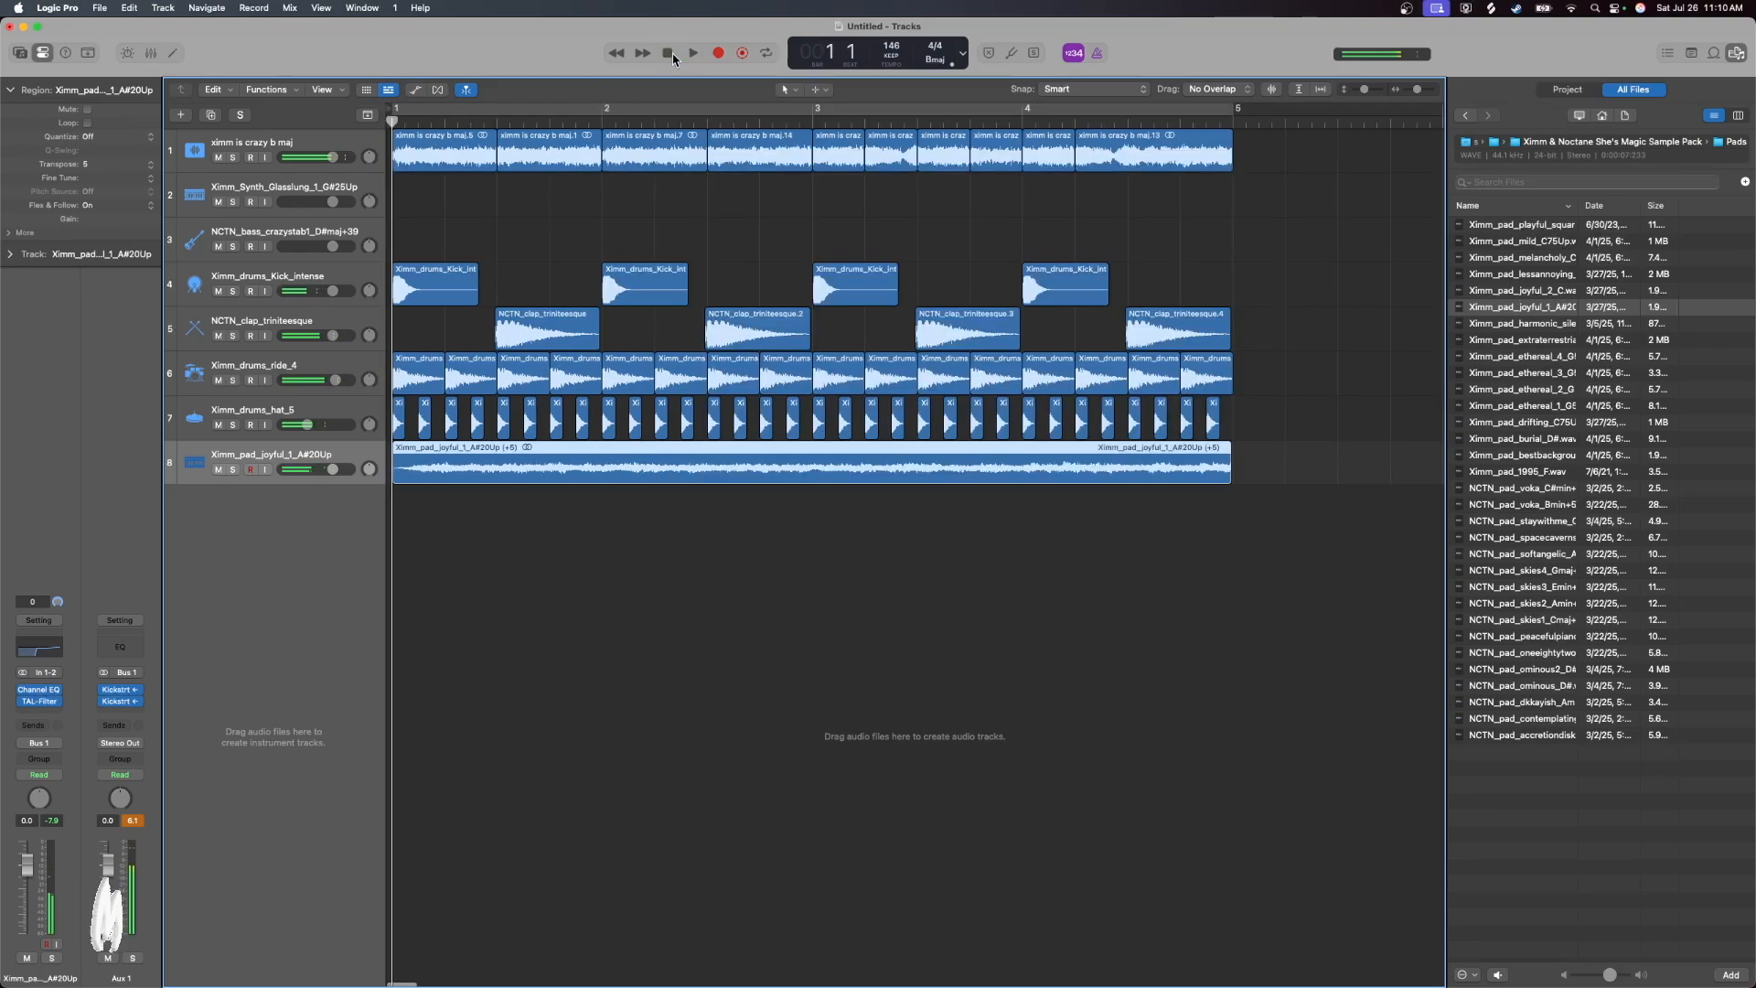
Repeat all regions of bars 1 to 5 once so that the arrangement extends to bar 9
left_click(1739, 55)
left_click_drag(1727, 90, 1726, 90)
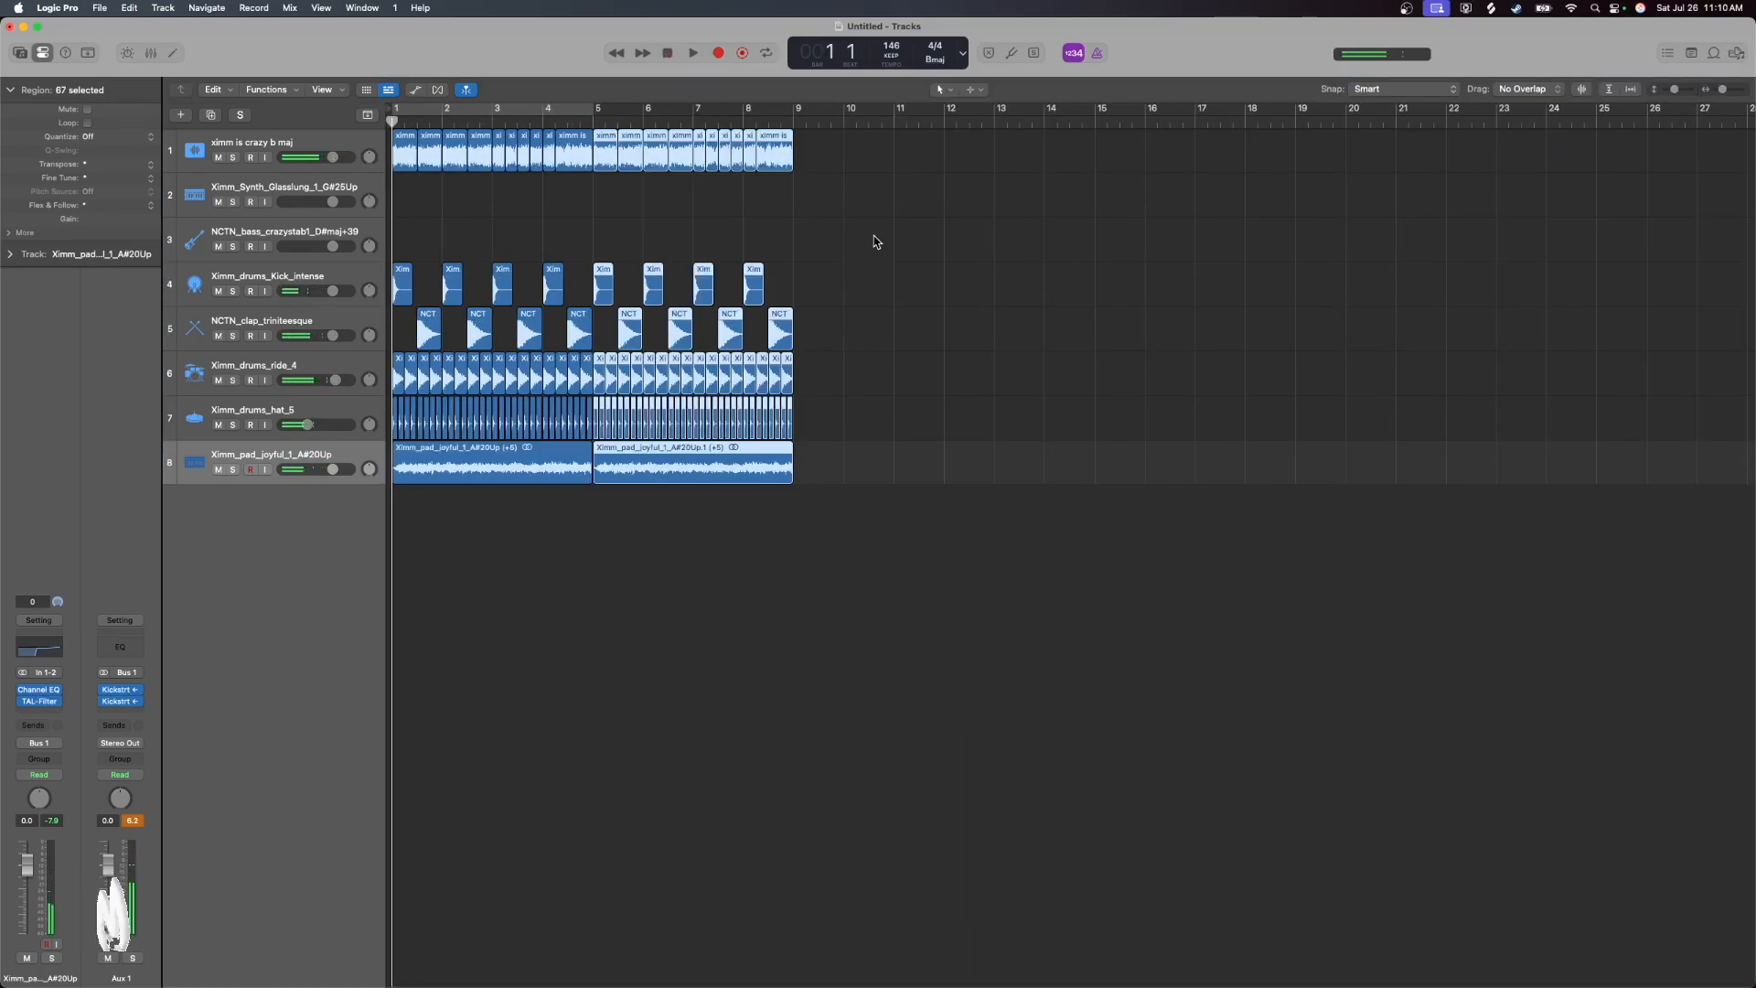
left_click(875, 242)
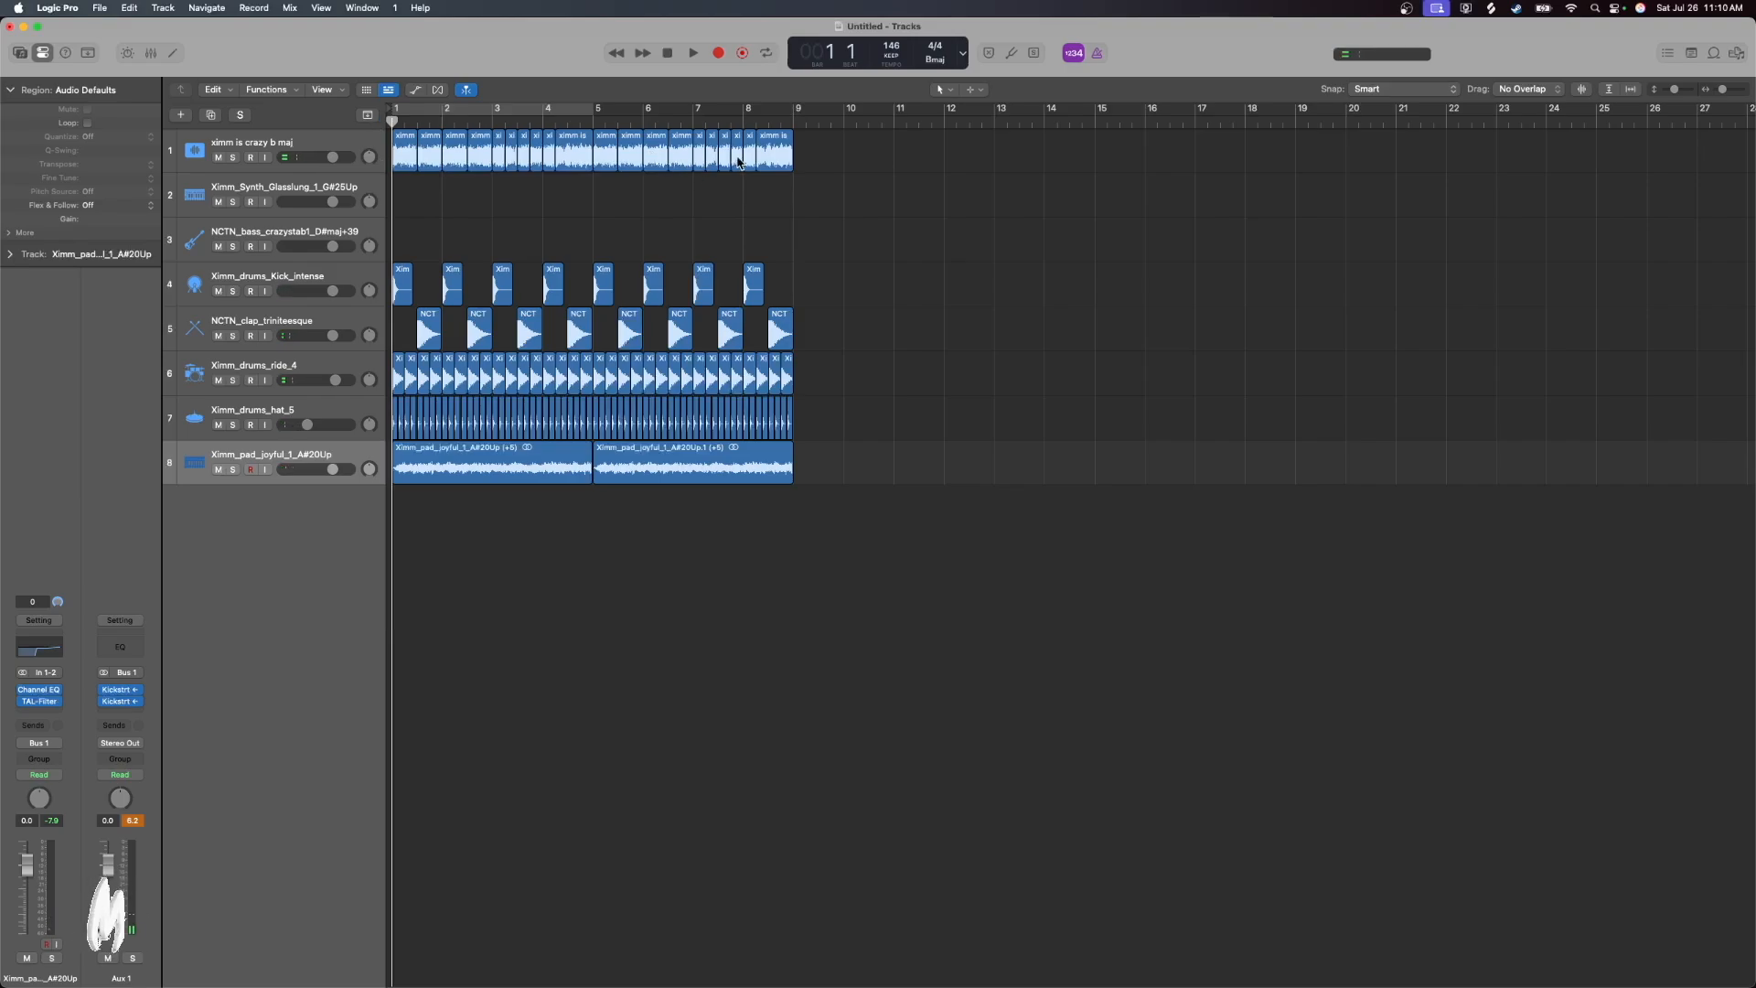
Audition Ximm_BassLoop_SpectralNeuro_A_145 from the pack's Bass Loops folder and place it on a new track starting at bar 1
left_click(1736, 52)
left_click(1466, 116)
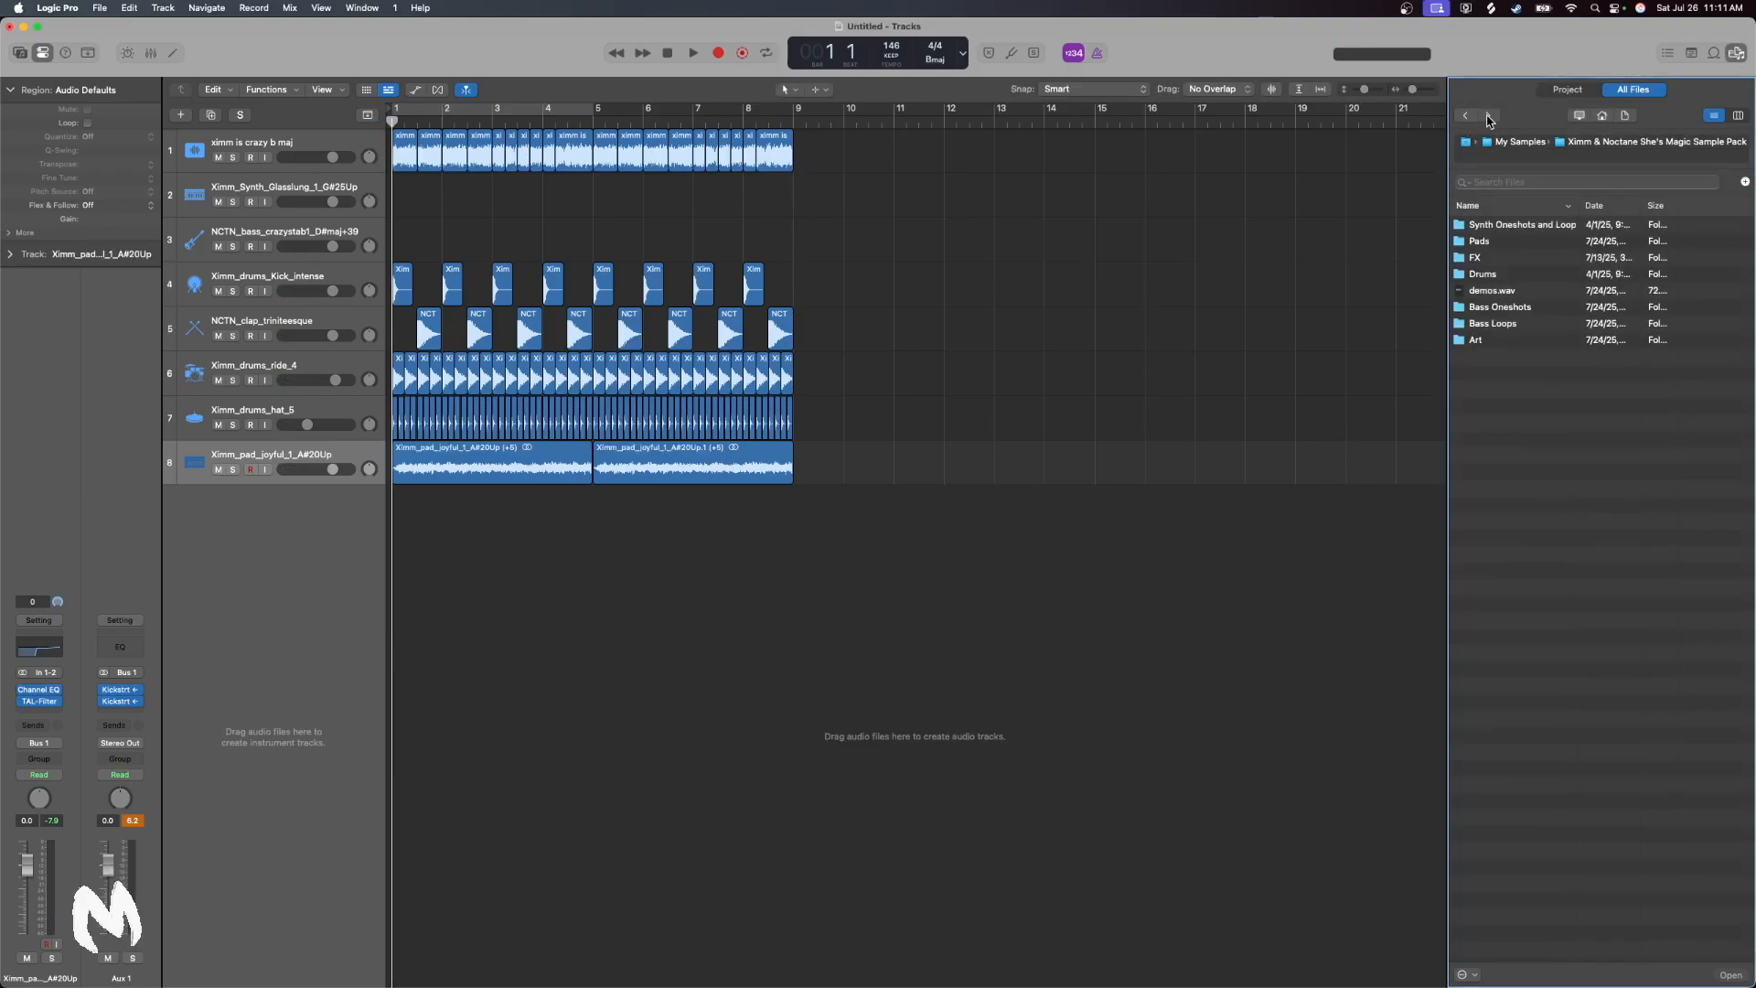
double_click(1496, 326)
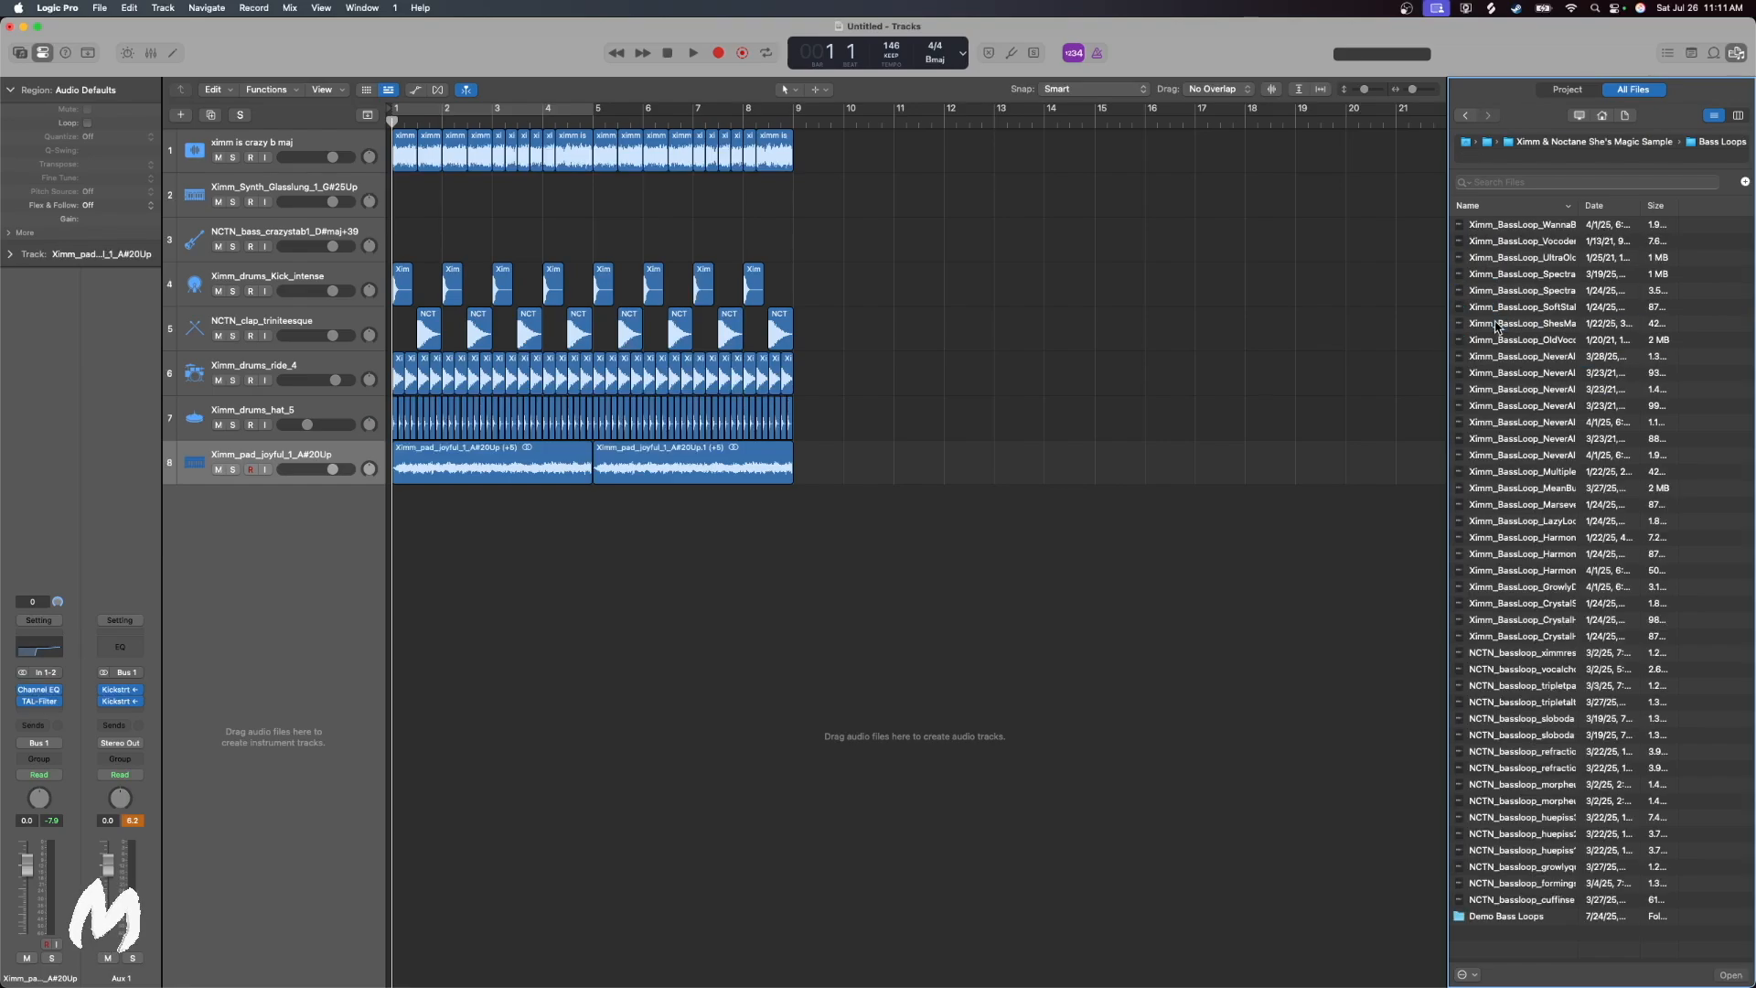
left_click(1541, 291)
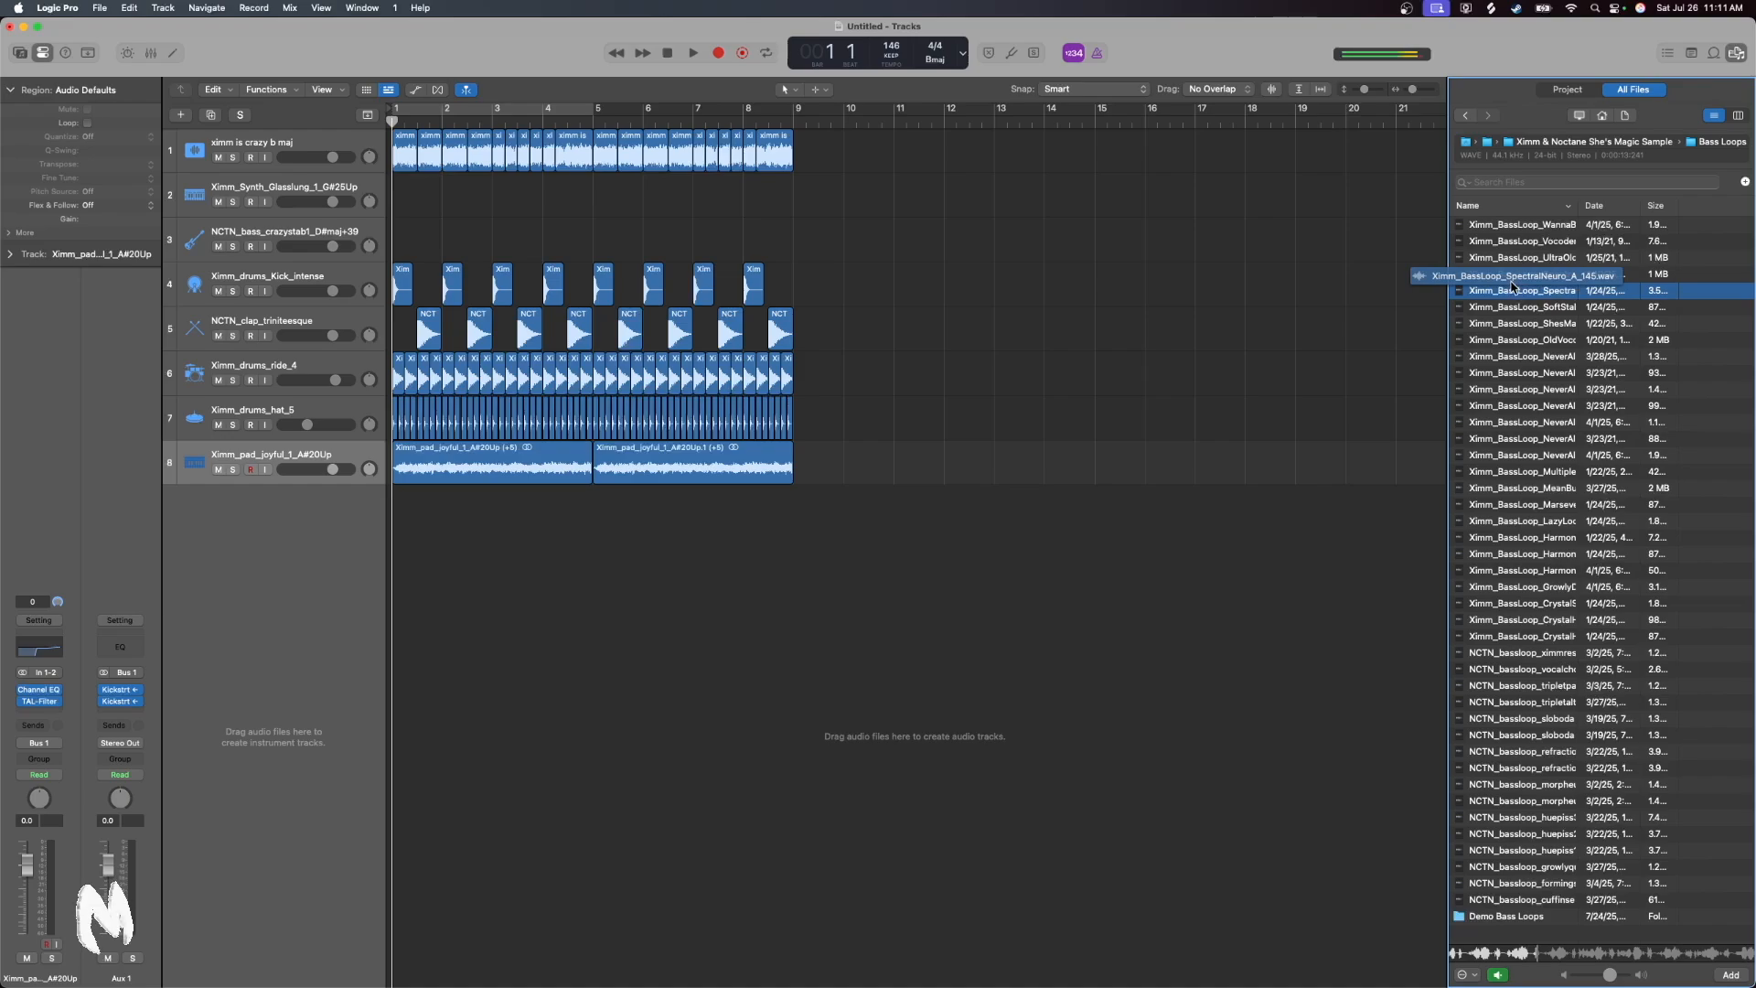
left_click_drag(1542, 294, 769, 590)
left_click_drag(895, 510, 509, 533)
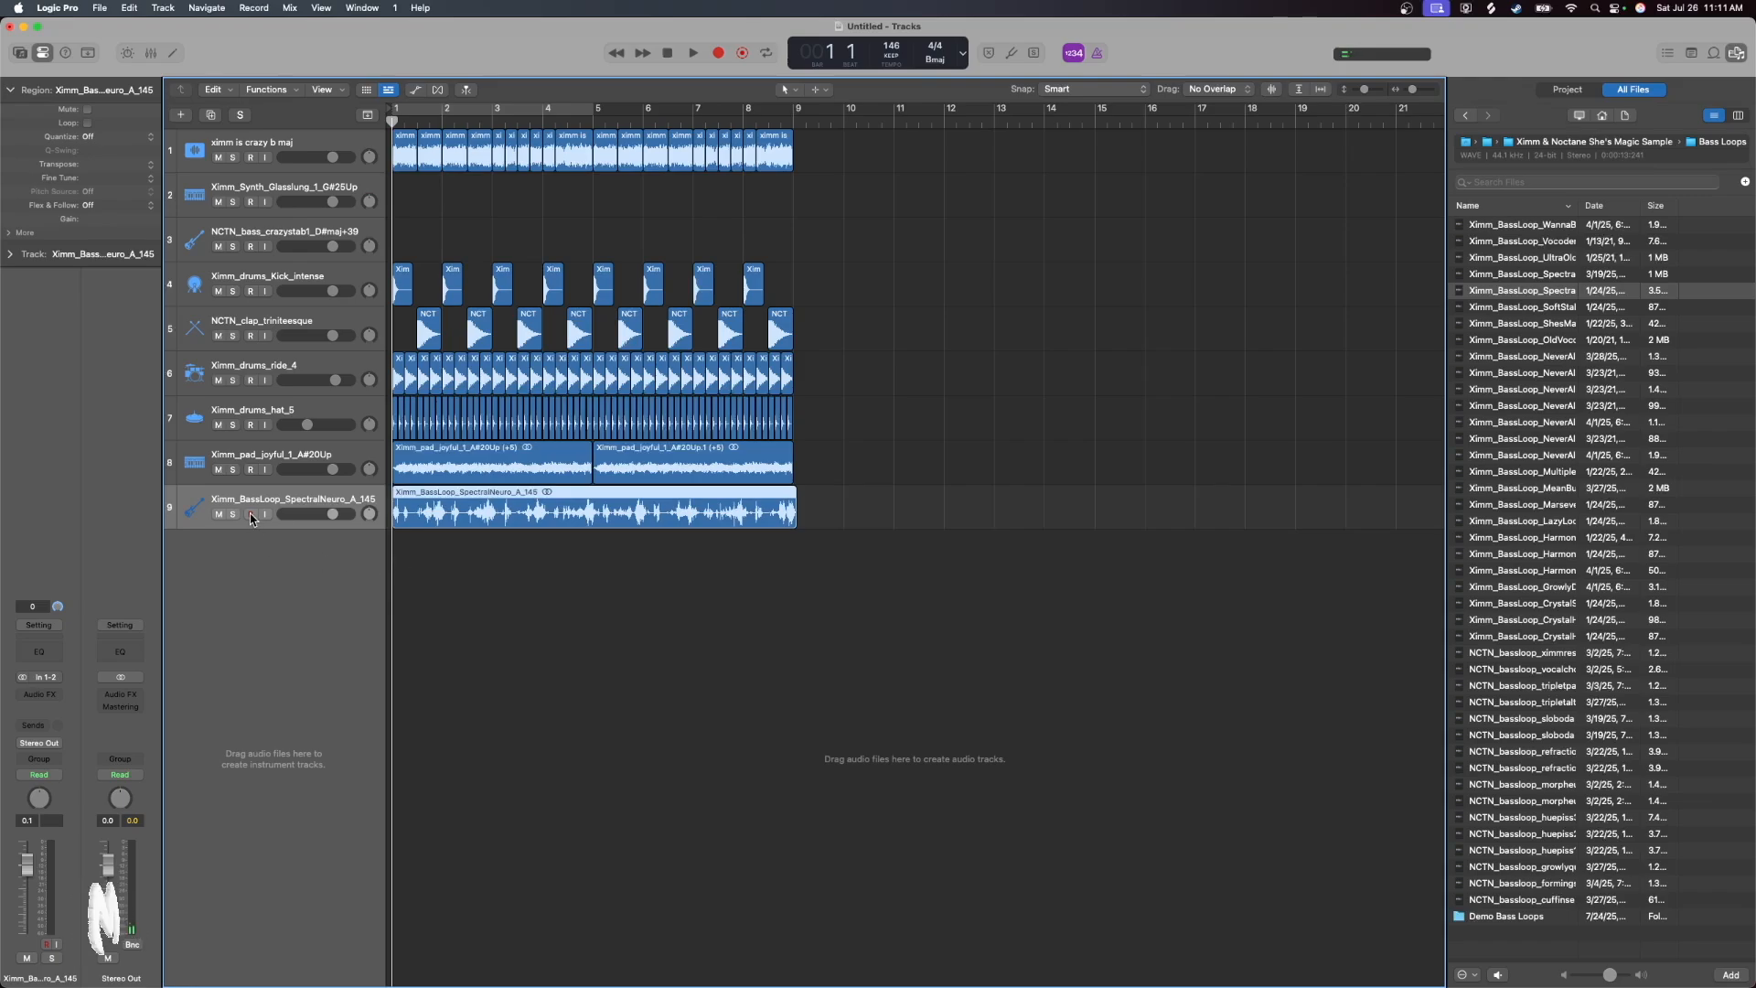
Enable Polyphonic flex on the bass loop, end it at bar 9, set transpose 3 and fine tune +50, and play it soloed with the sample
left_click(438, 89)
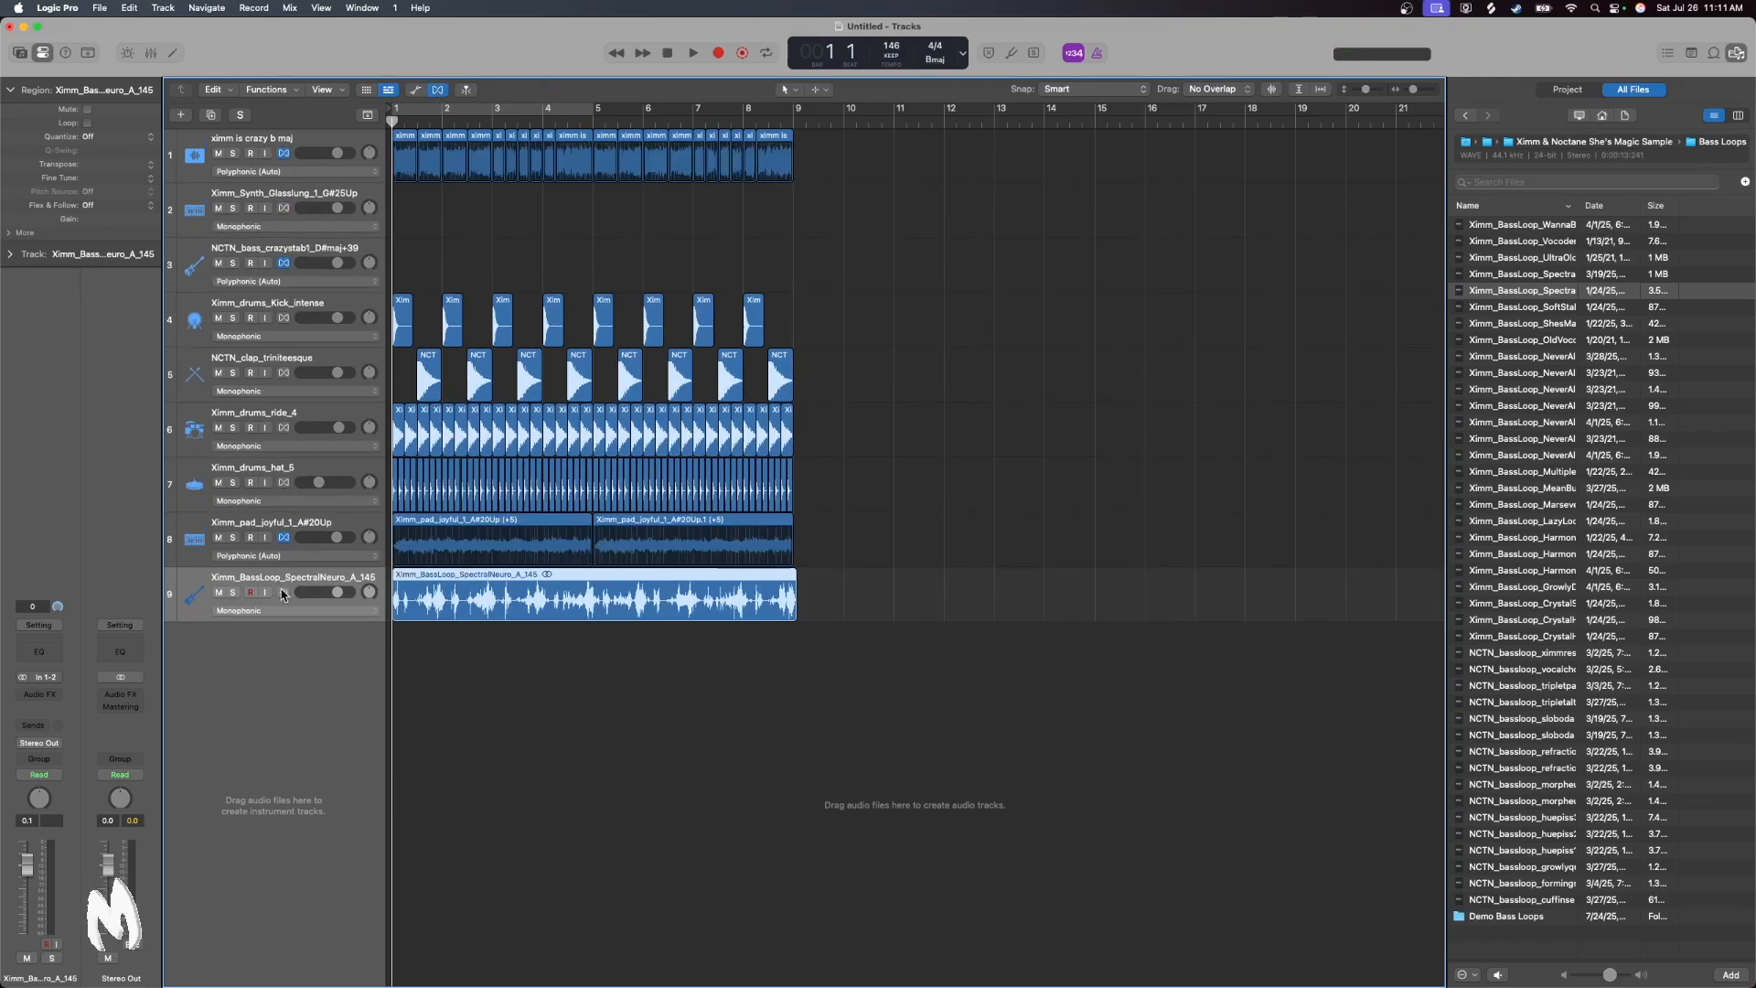
left_click(285, 592)
left_click_drag(796, 576, 792, 575)
key("ctrl+s")
left_click(694, 53)
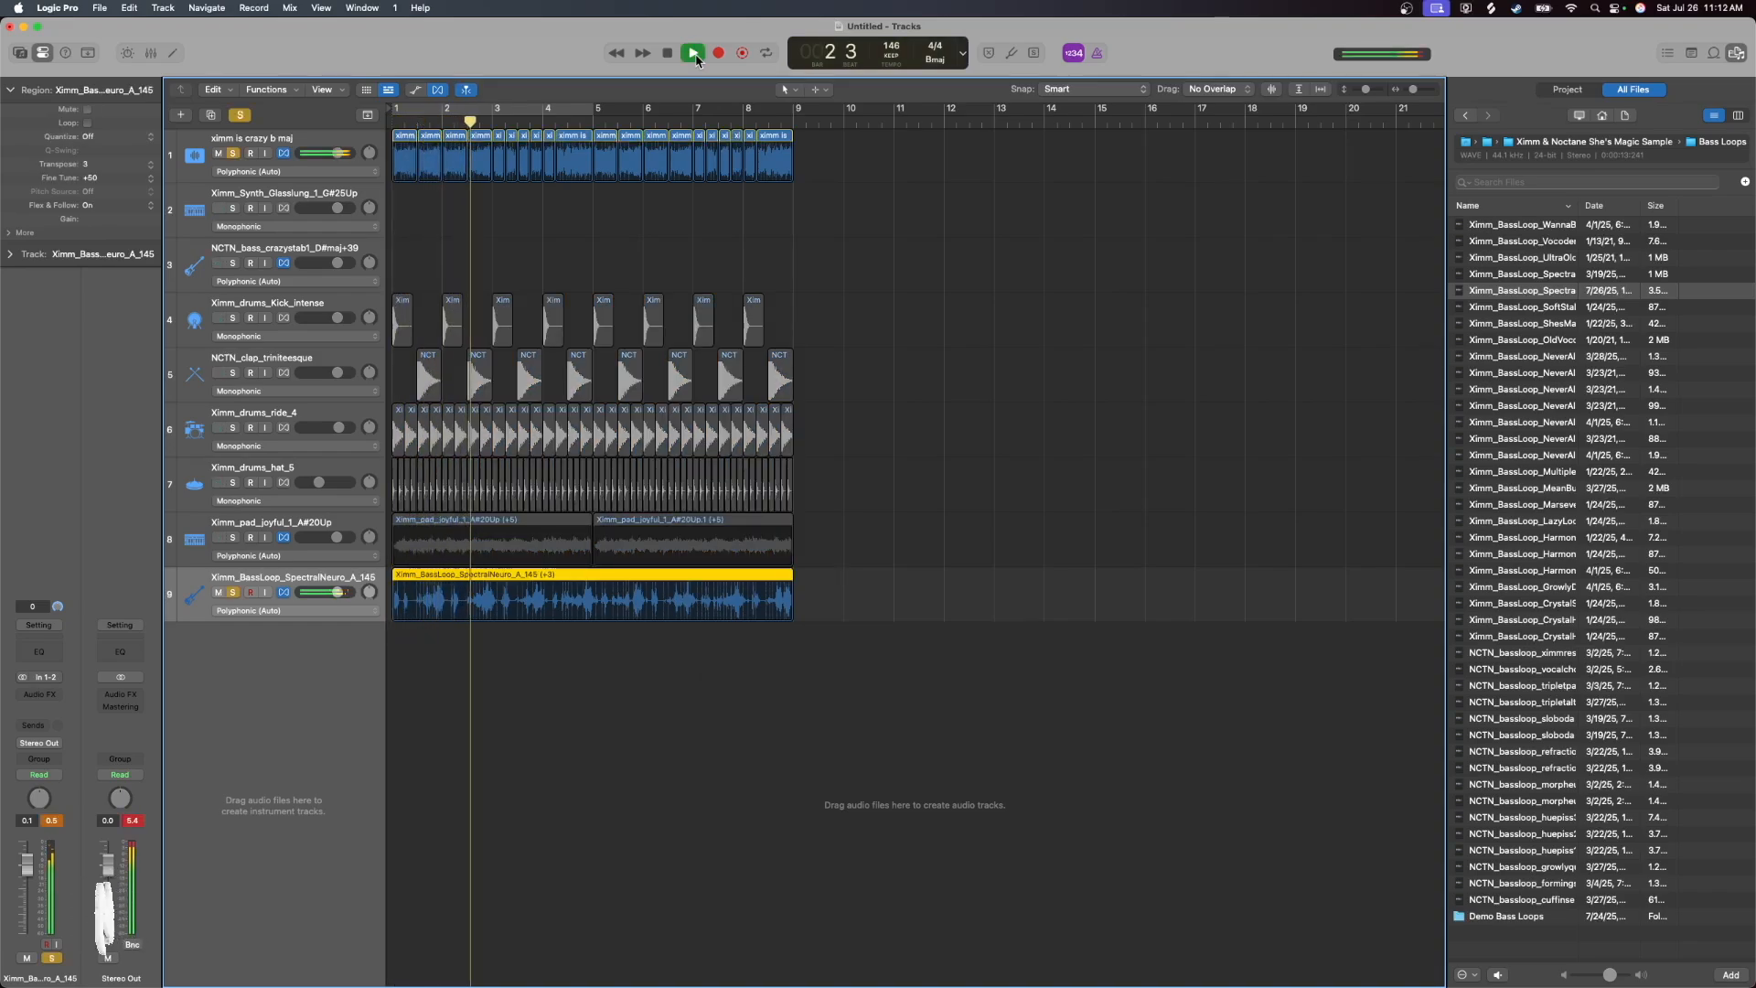
key("space")
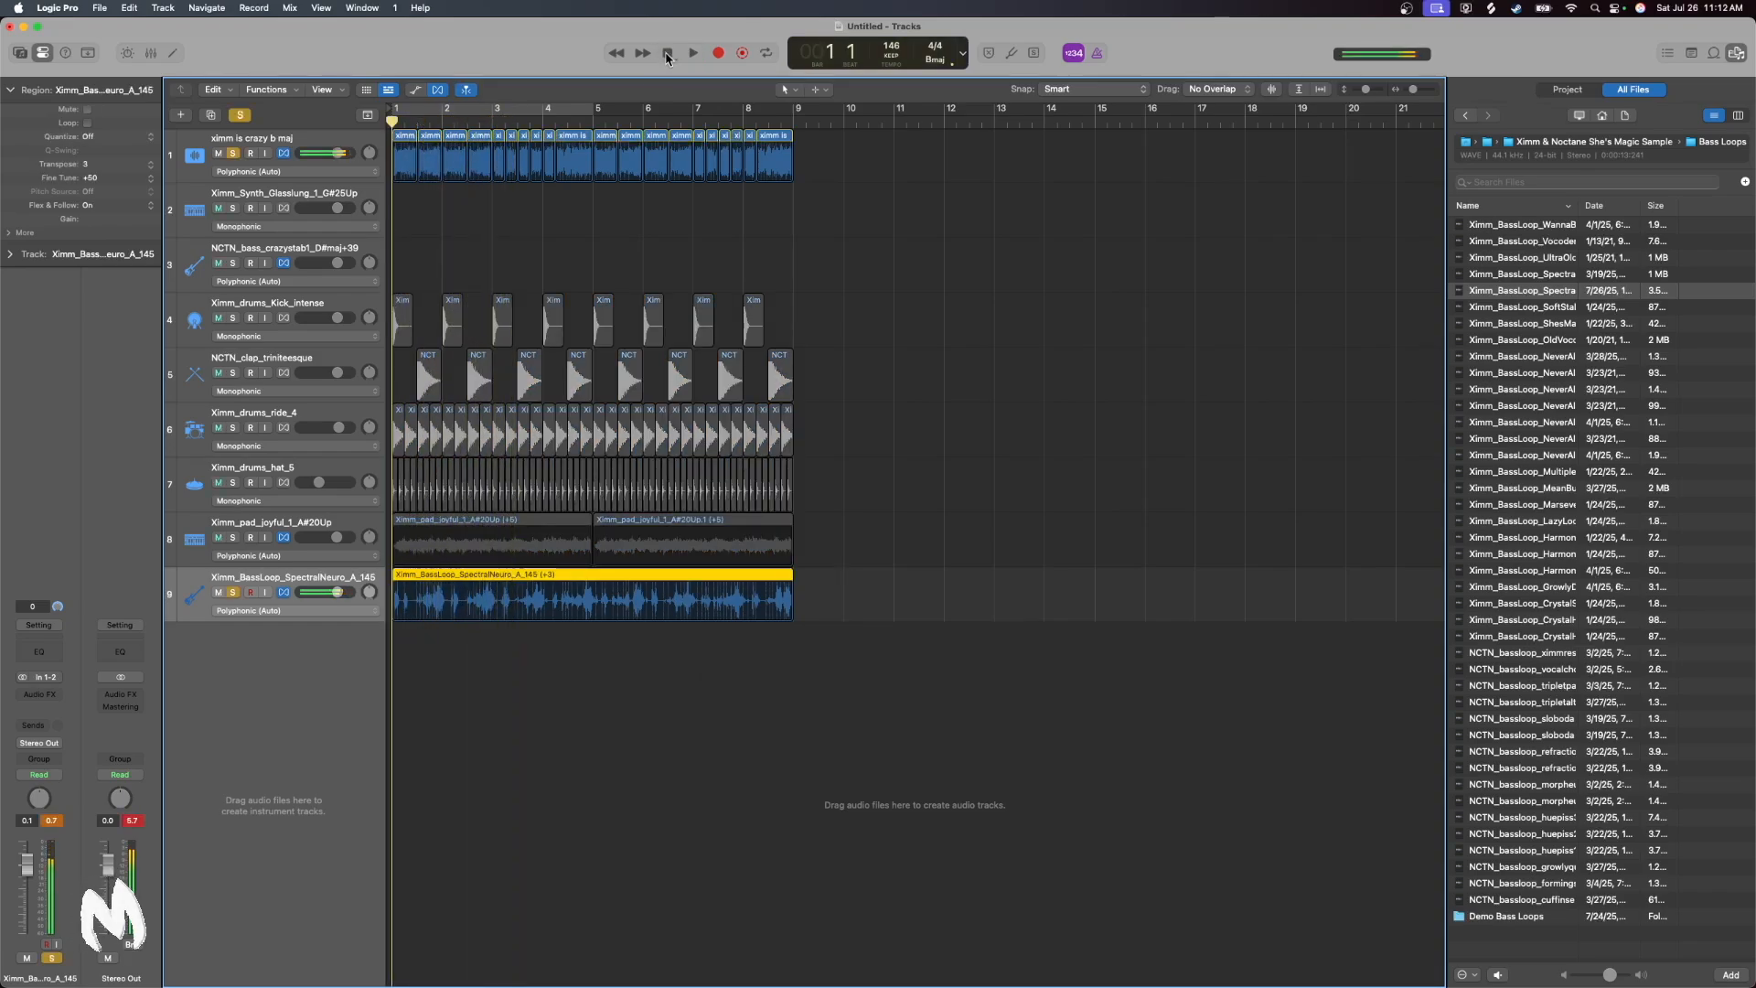
Trim the bass loop's end to bar 3, repeat it three times to fill up to bar 9, and play it with the sample
left_click_drag(788, 615, 487, 620)
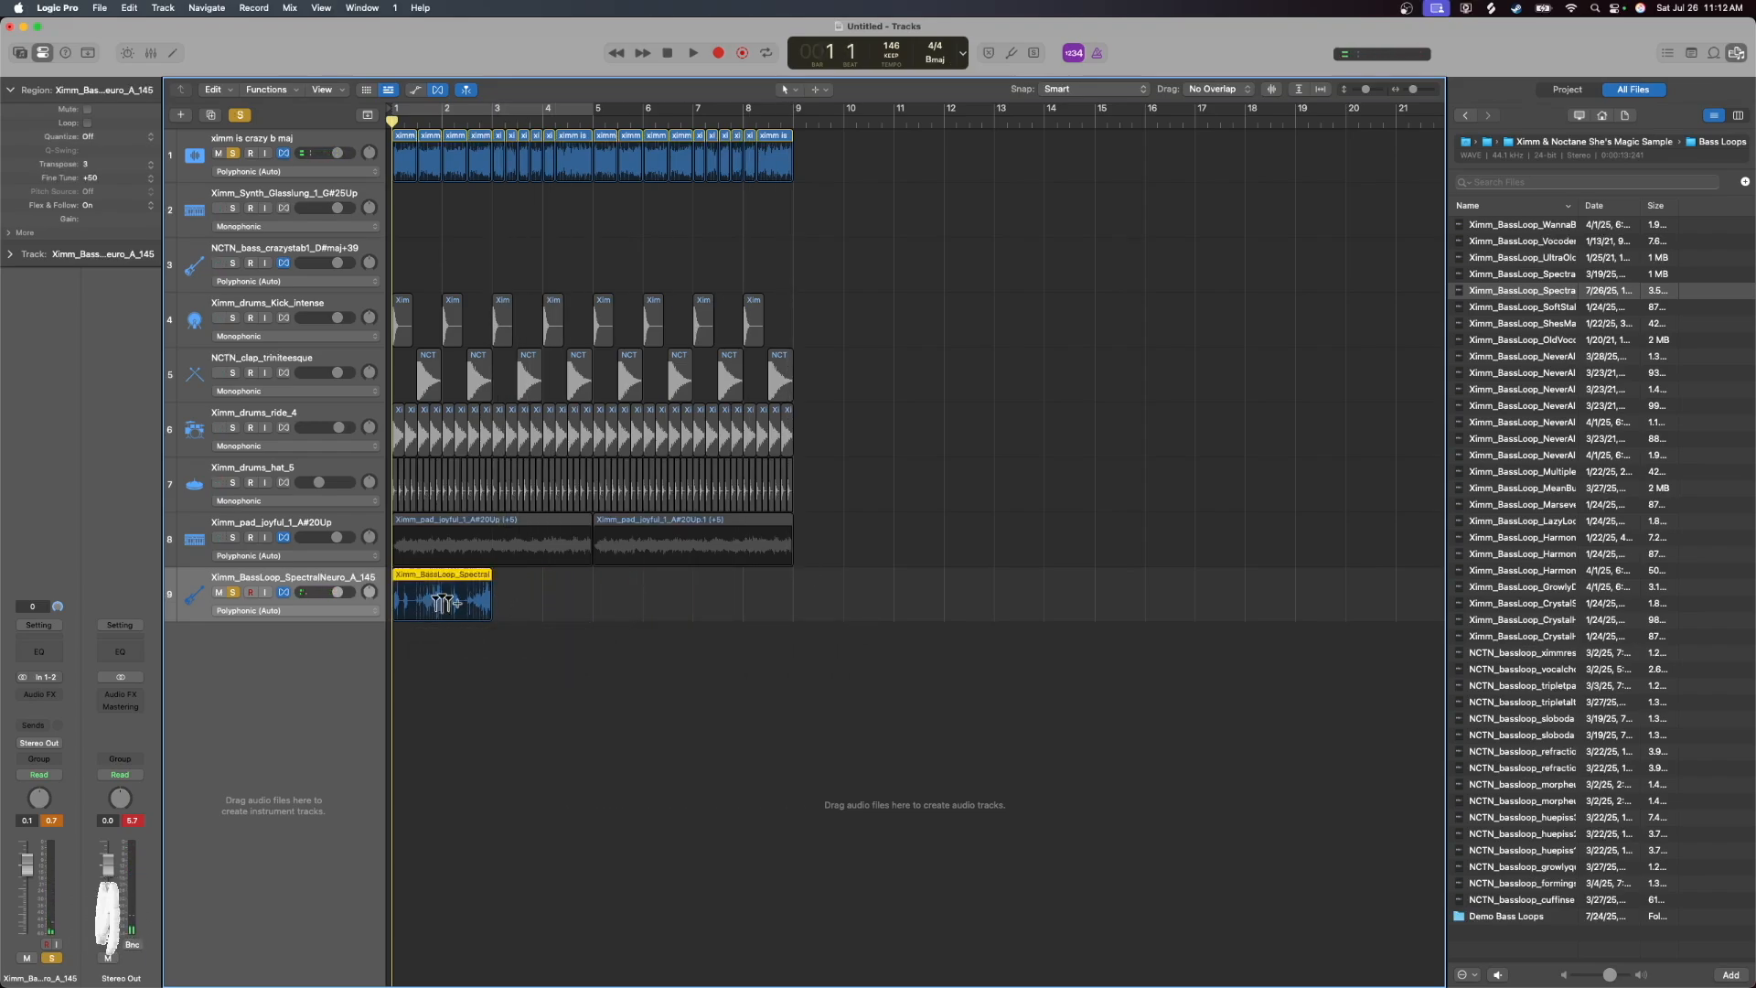
key("super+r")
key("super+r")
key("super+r")
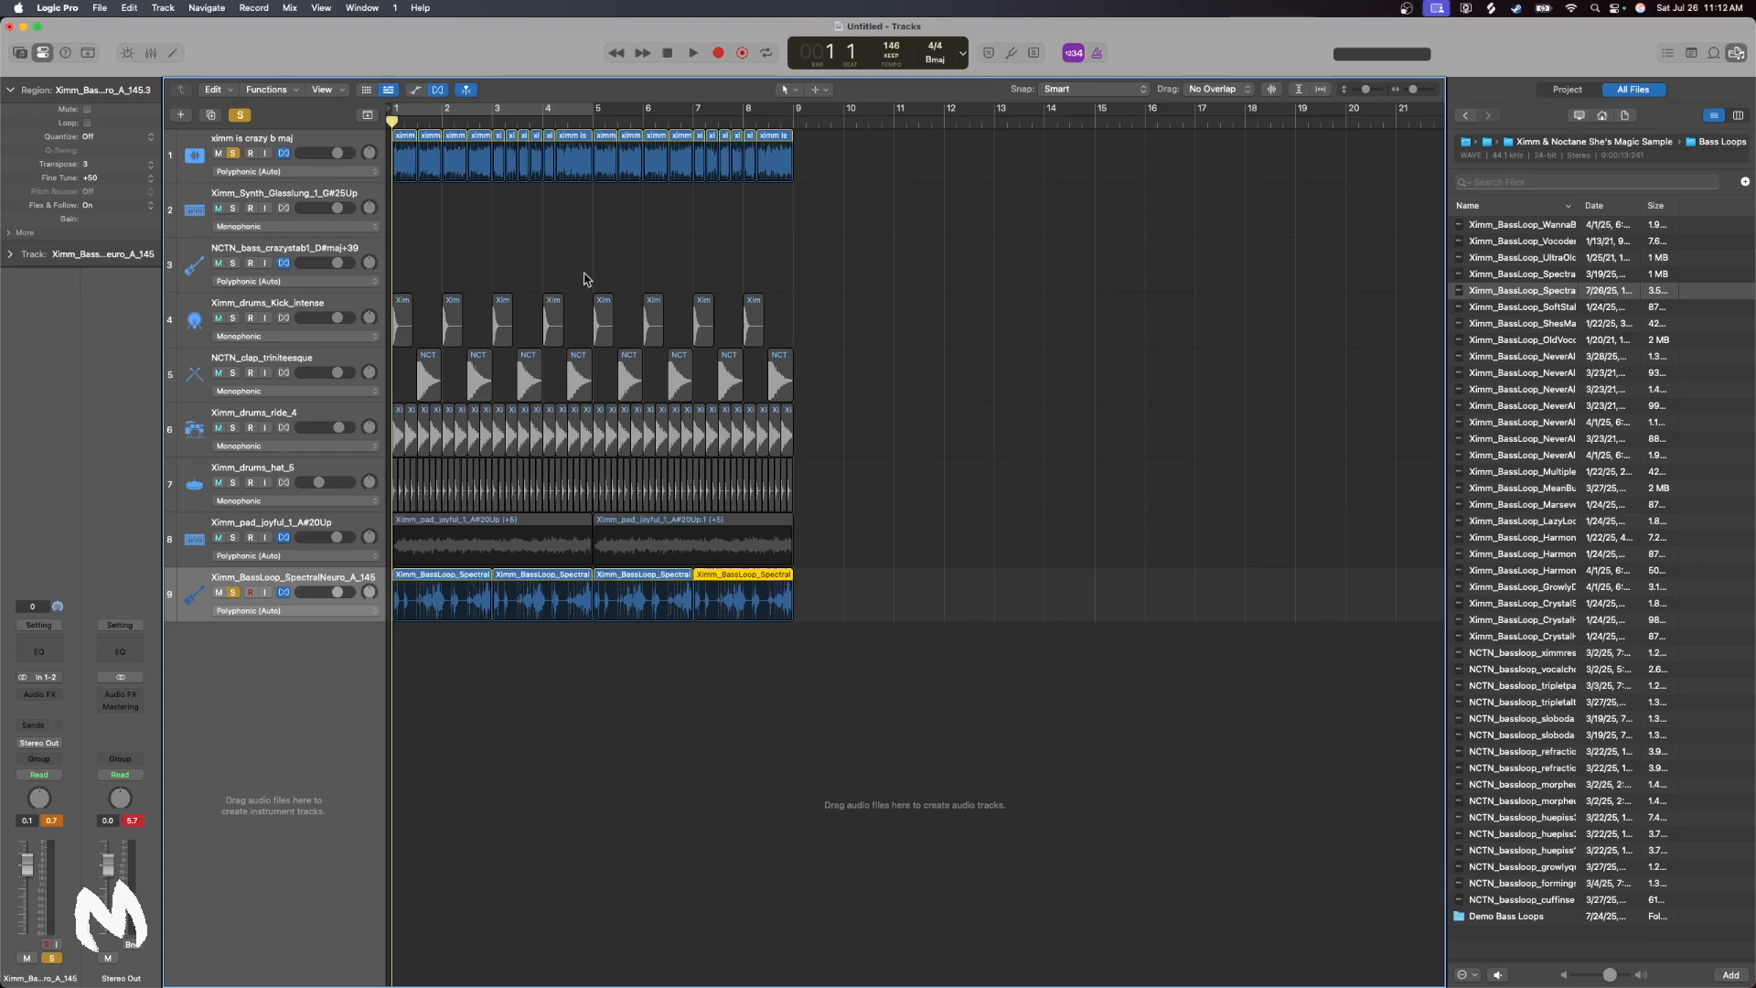
left_click(691, 54)
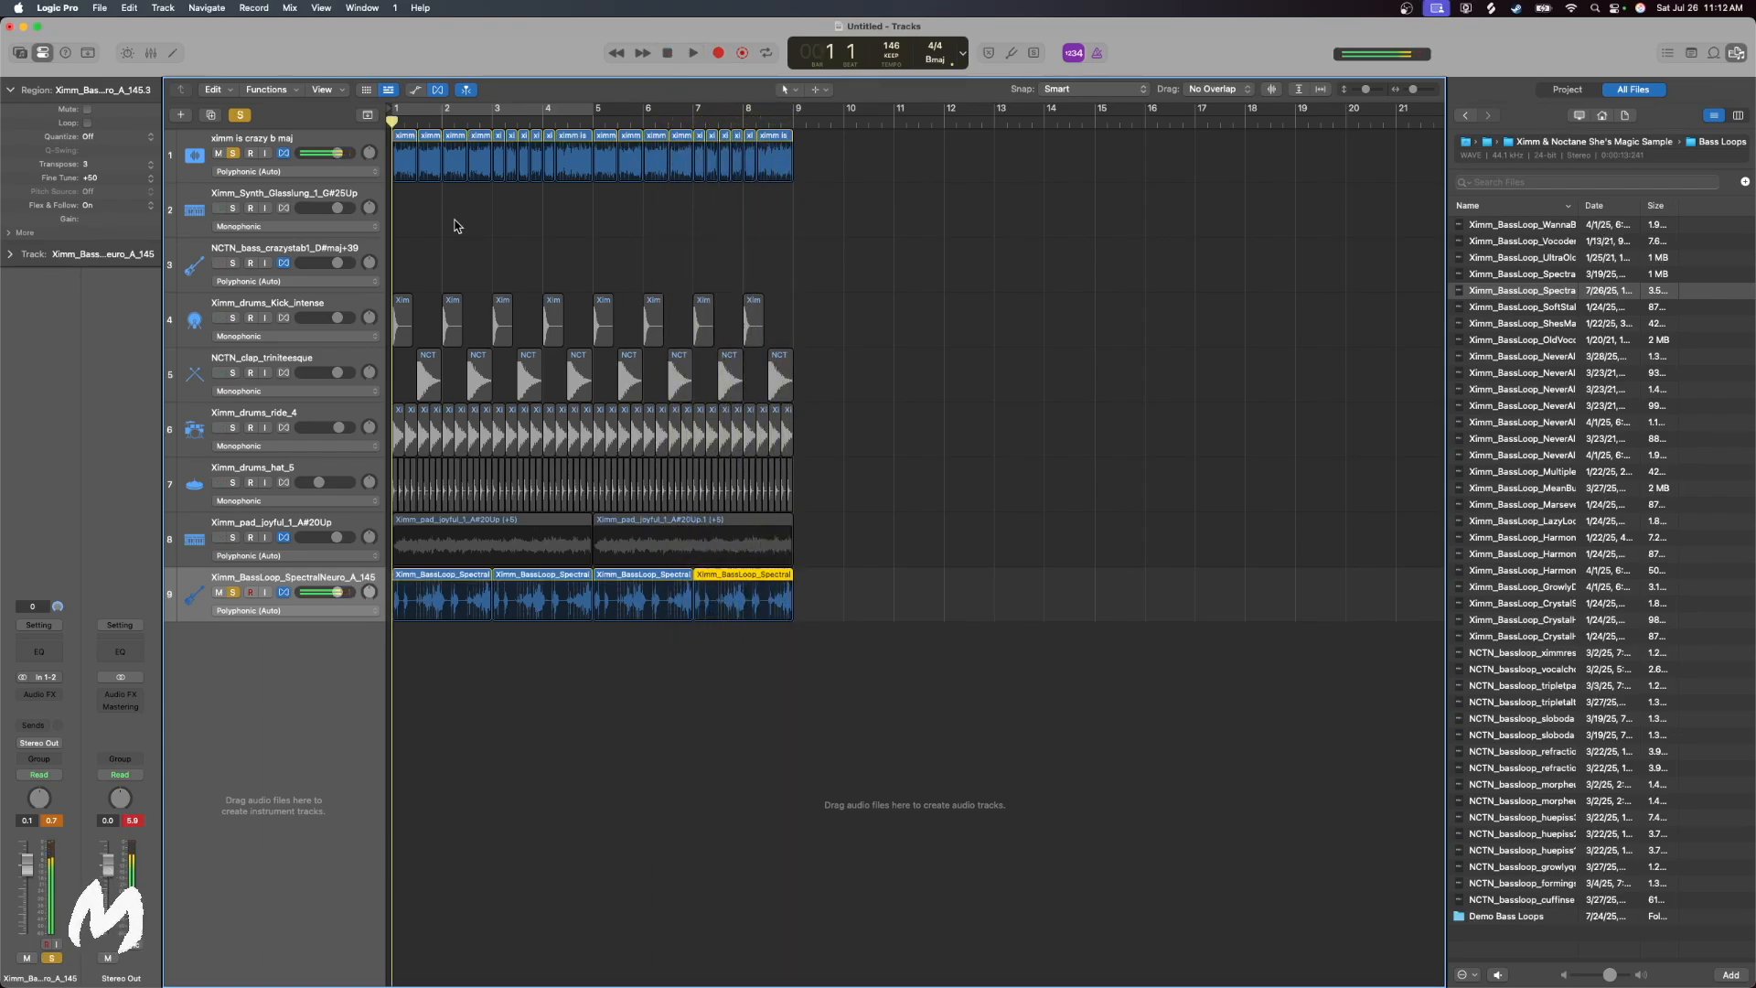
Turn off the solos, route the bass loop's output to Bus 1 at -3.1 dB, and play the full beat
left_click(240, 114)
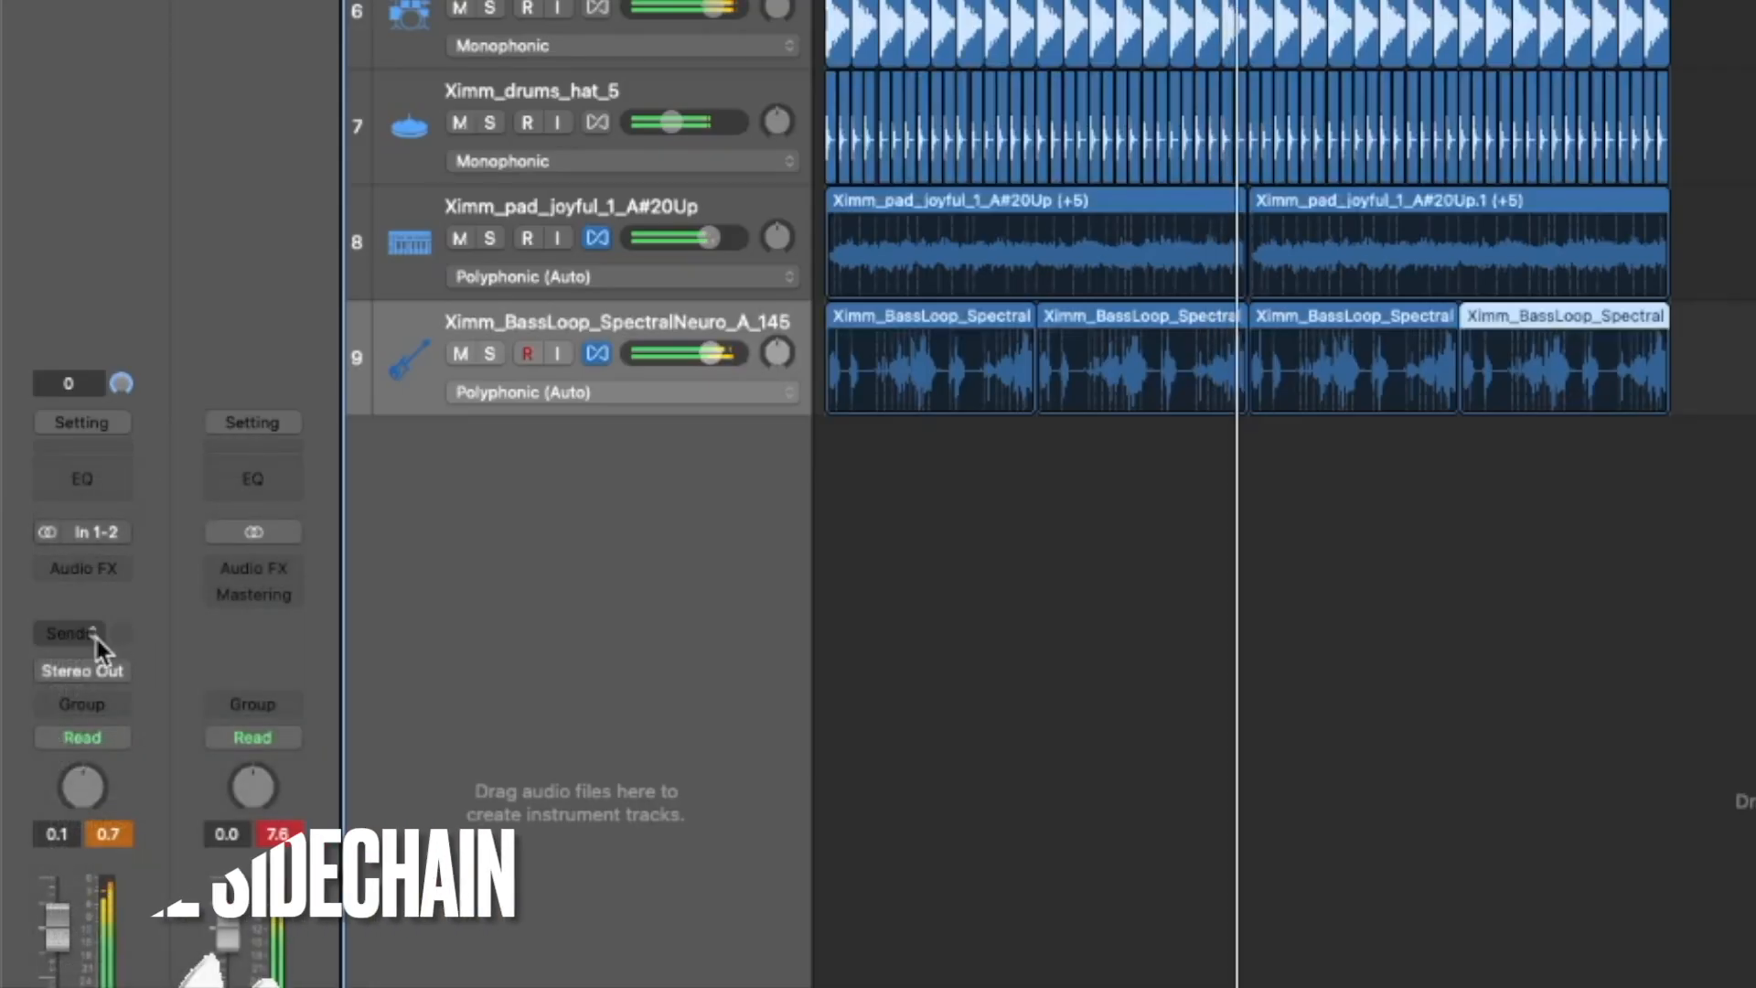
left_click(40, 743)
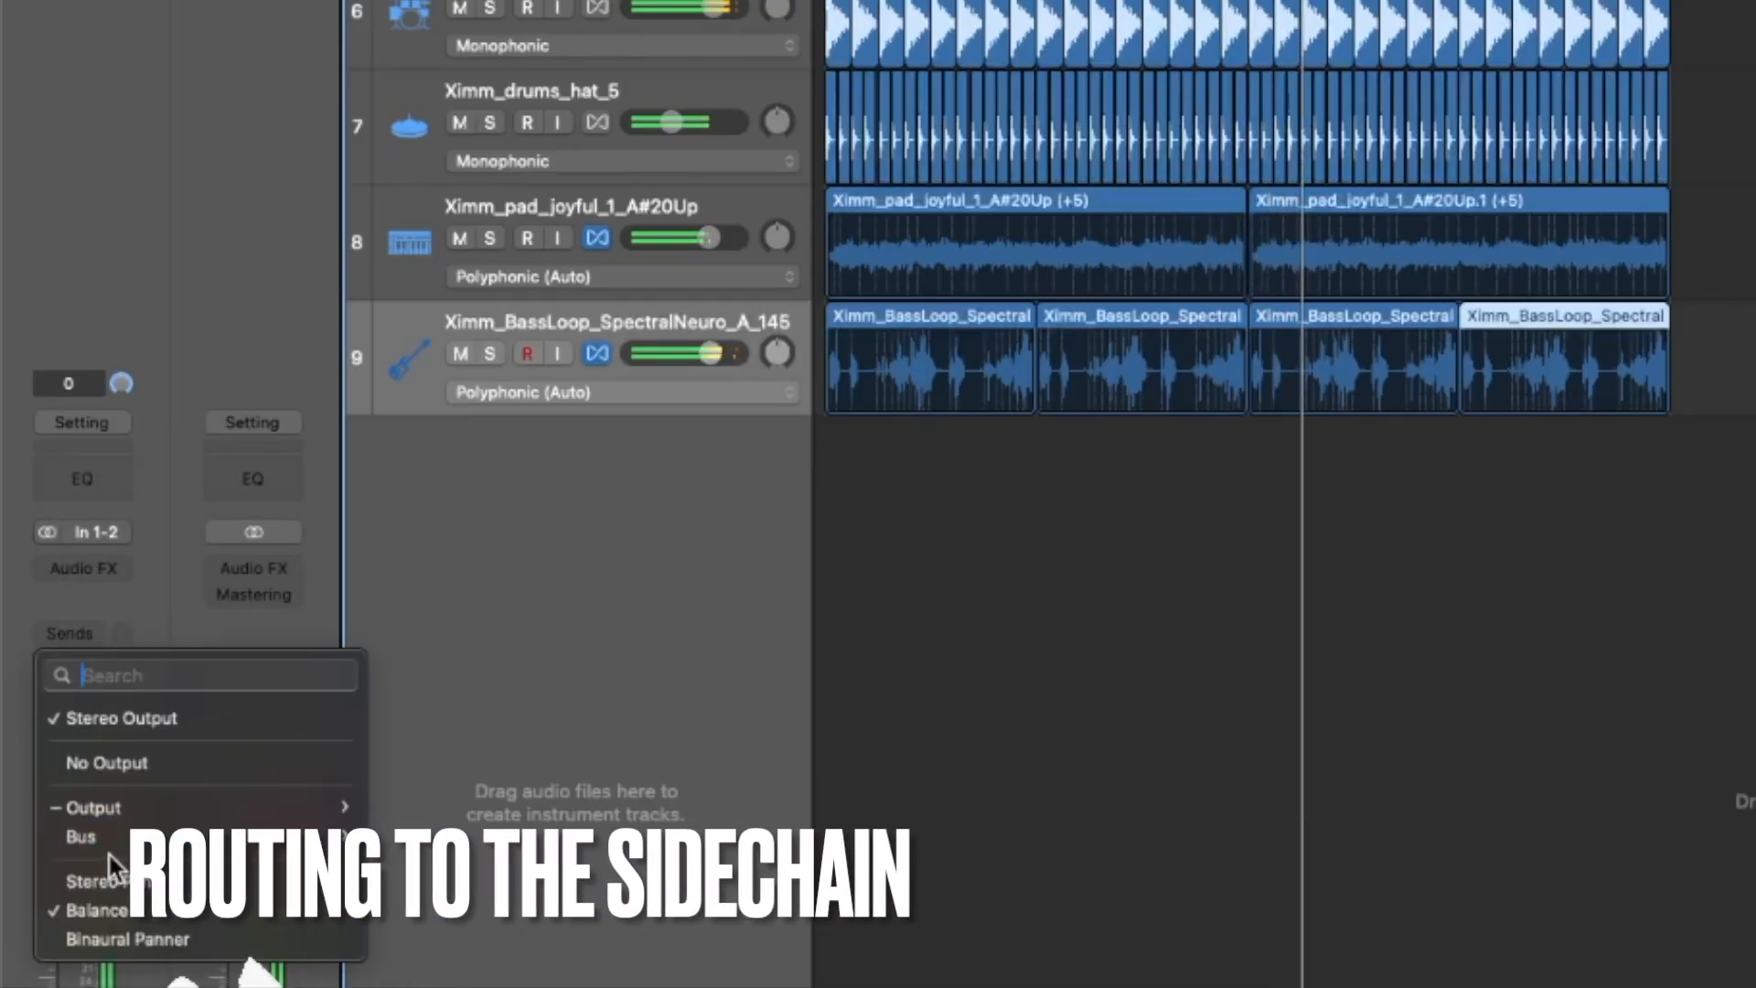
mouse_move(108, 854)
left_click(475, 53)
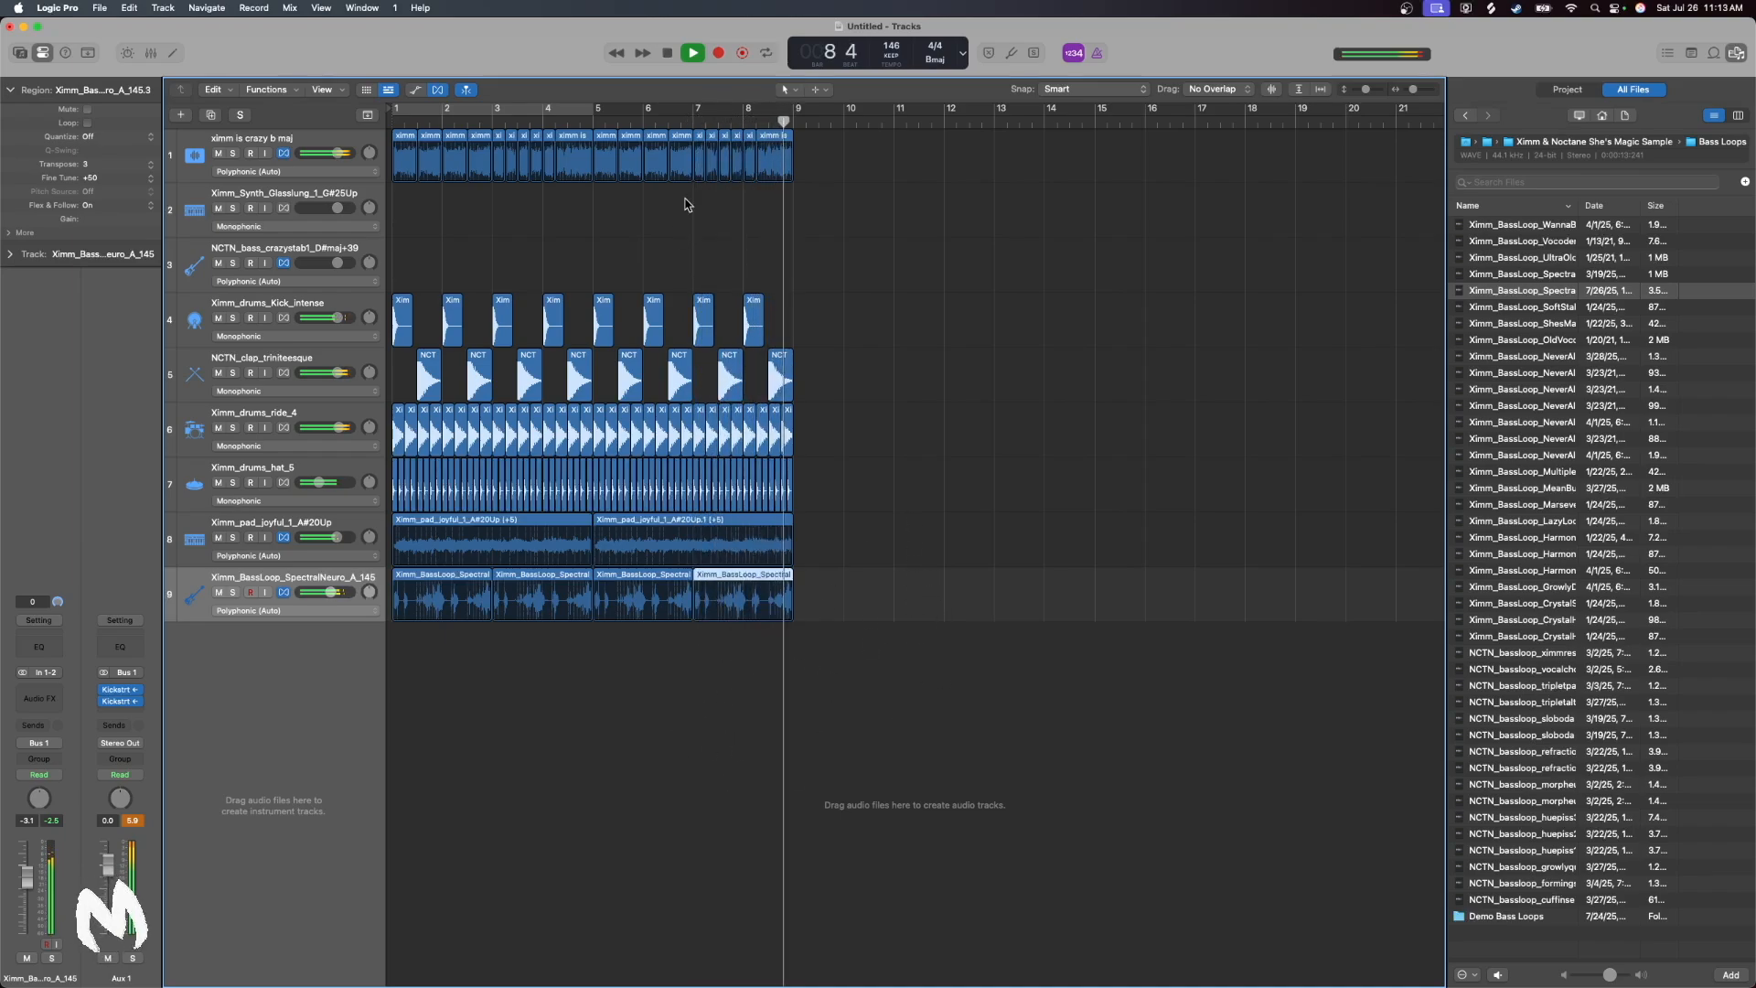
left_click(667, 53)
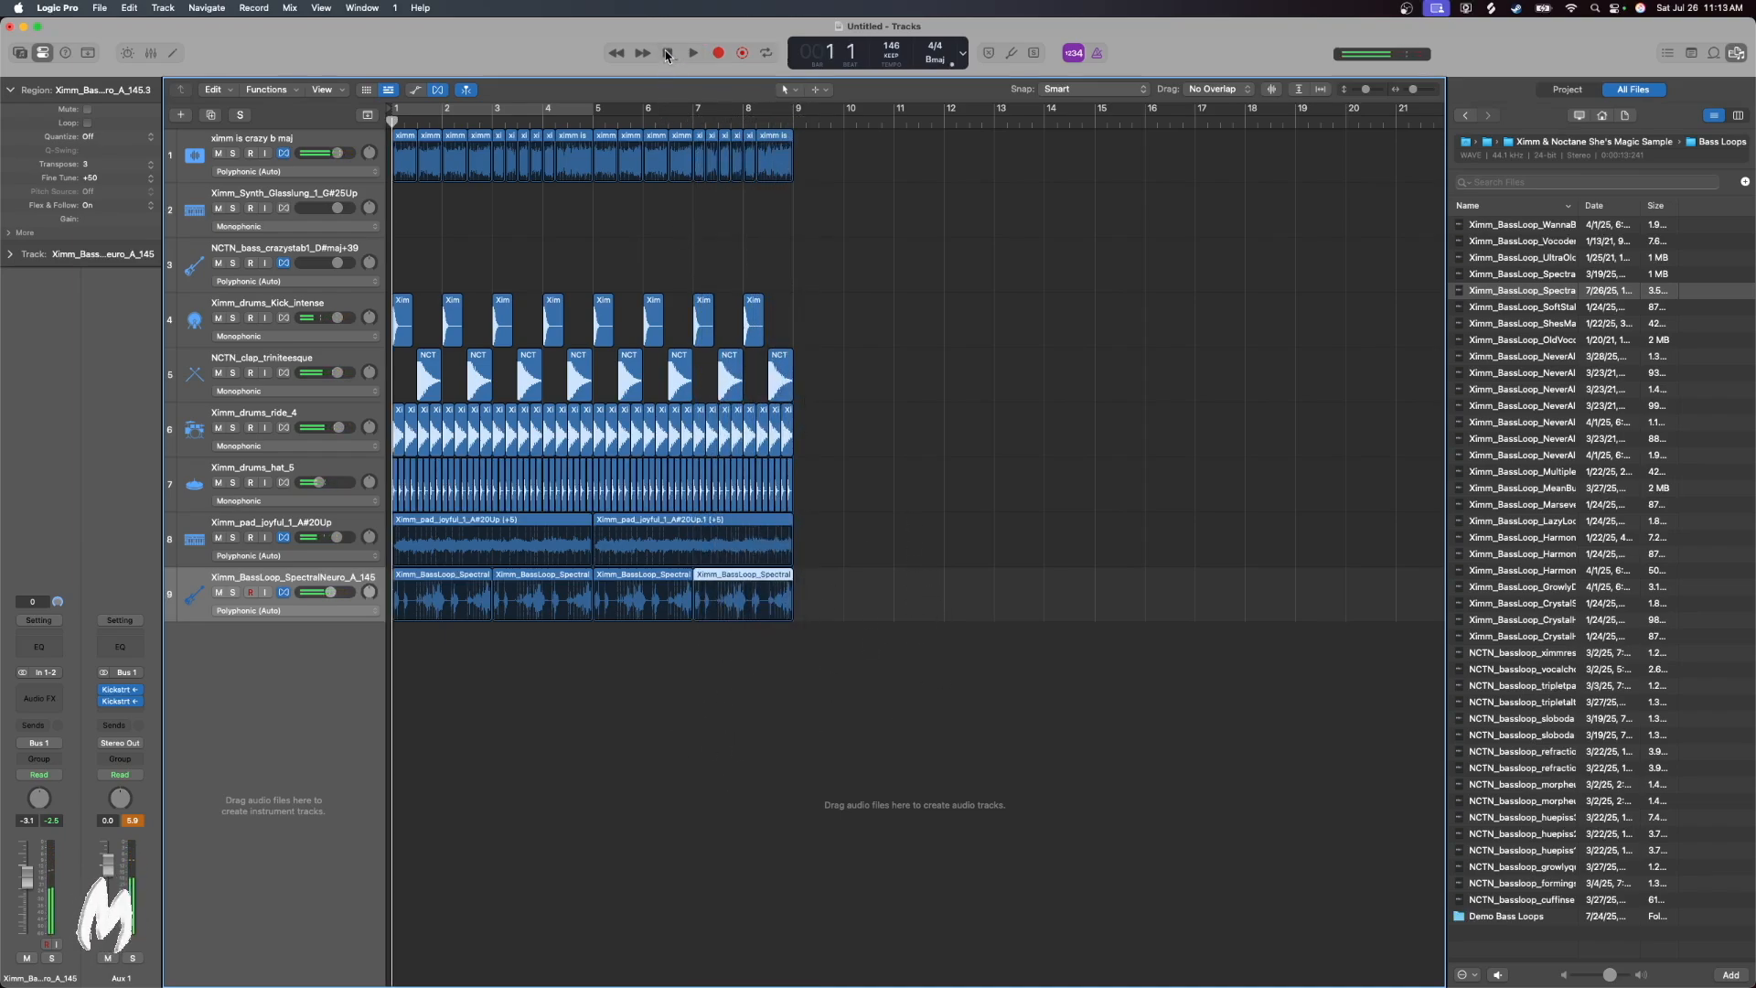